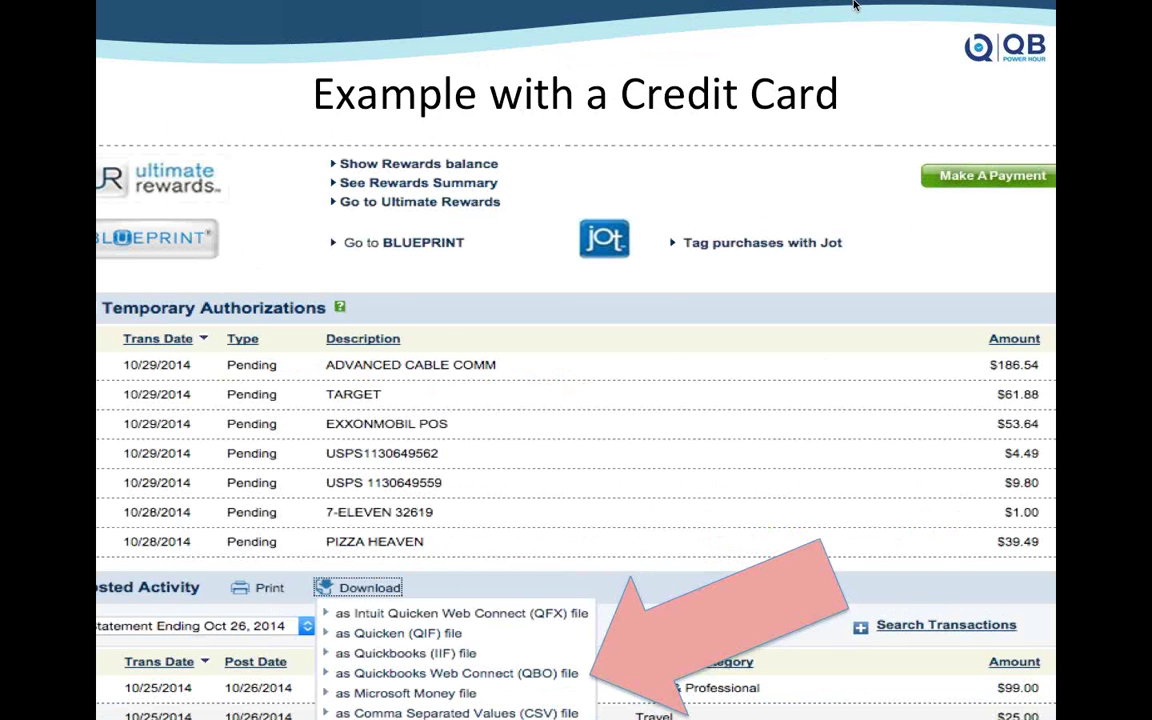
pyautogui.press('Right')
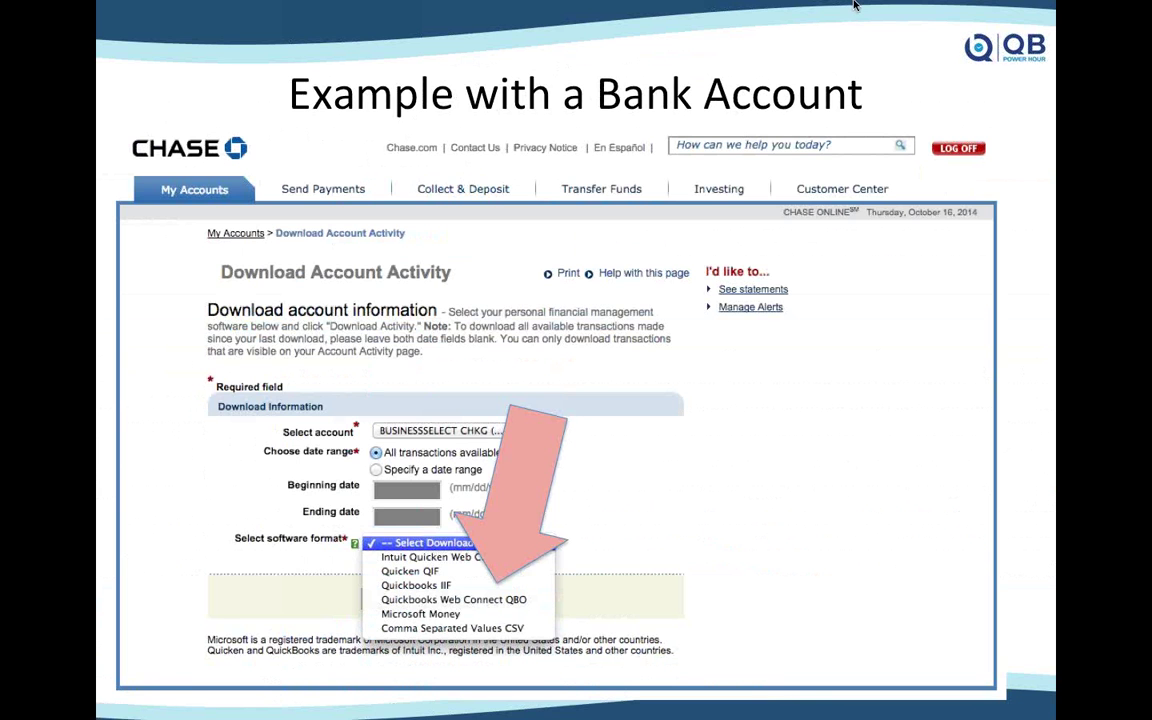
pyautogui.press('Left')
pyautogui.press('Right')
pyautogui.press('Right')
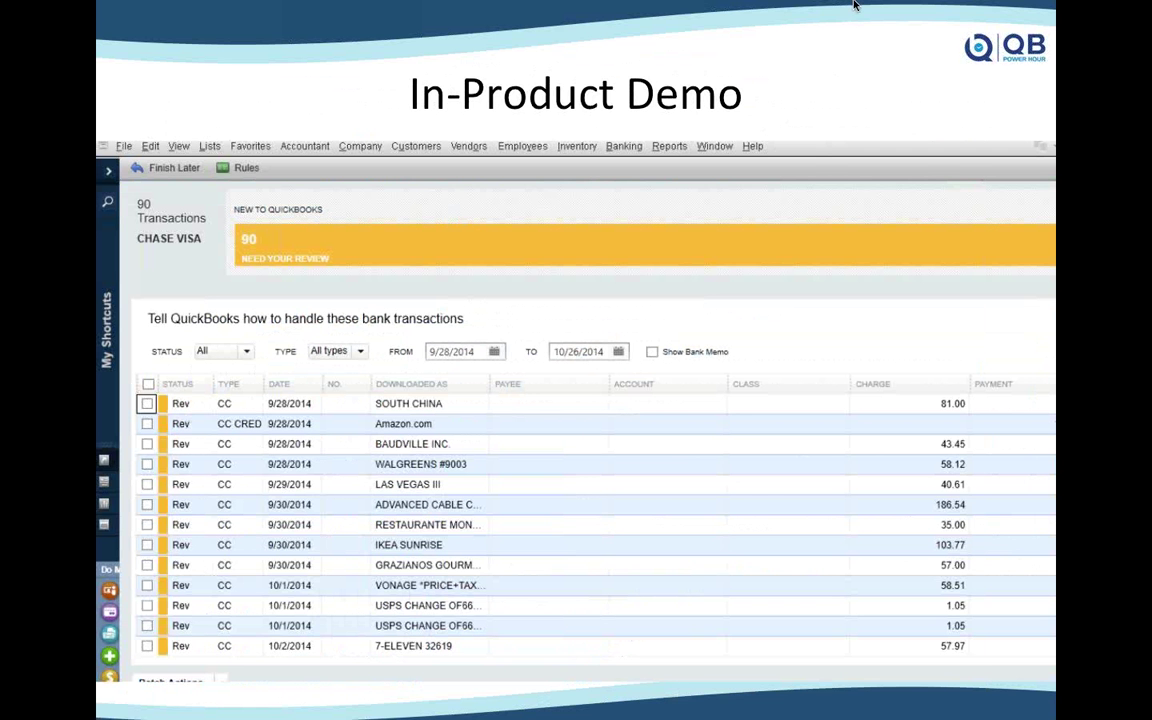
# Step: Leave the slide show for the VMware Fusion desktop and bring up the BANK FEEDS DATA folder
pyautogui.press('Escape')
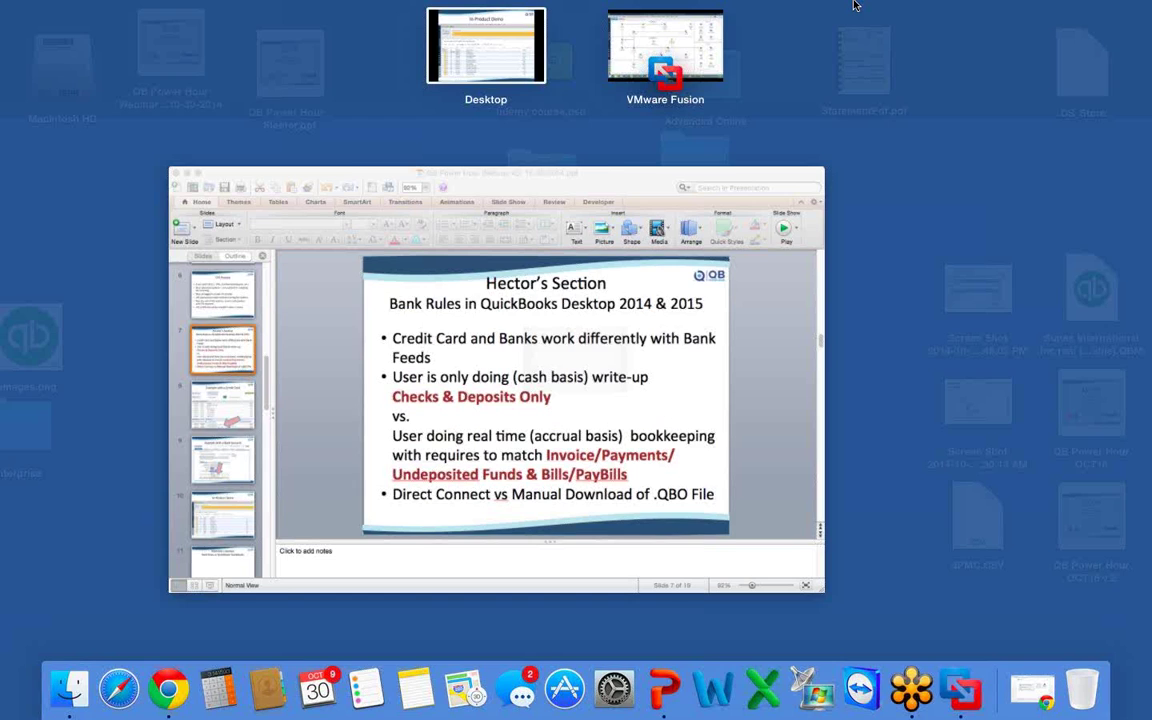
pyautogui.click(604, 44)
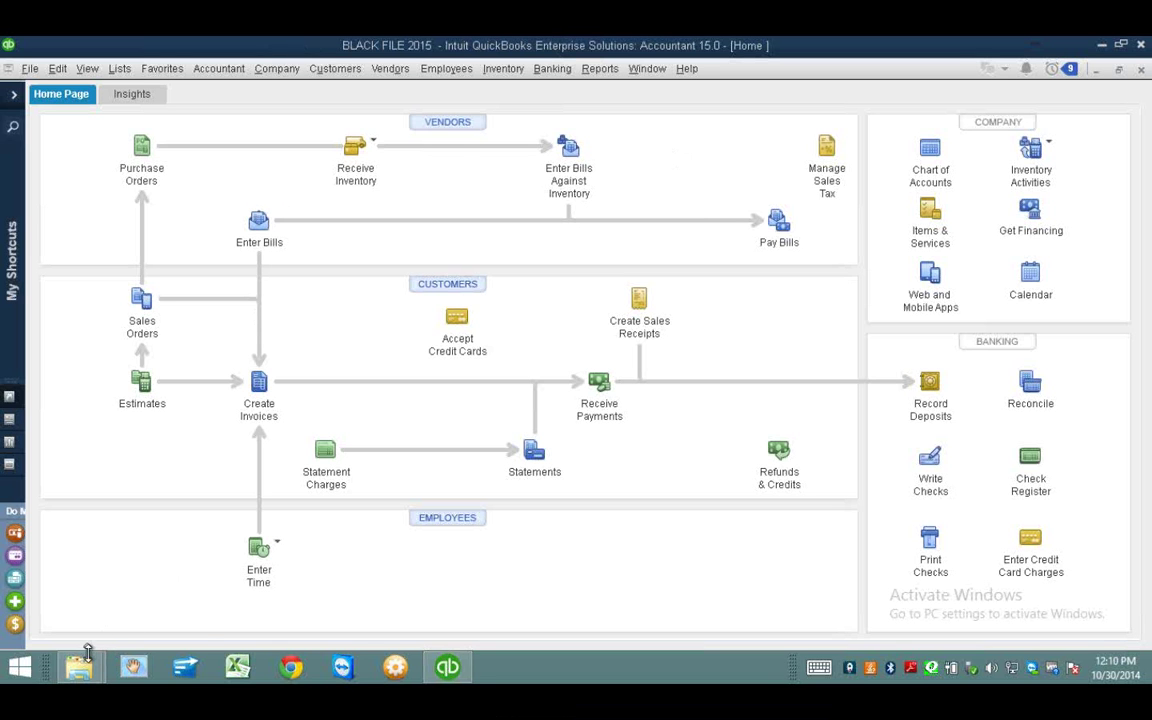
pyautogui.moveTo(86, 654)
pyautogui.click(285, 562)
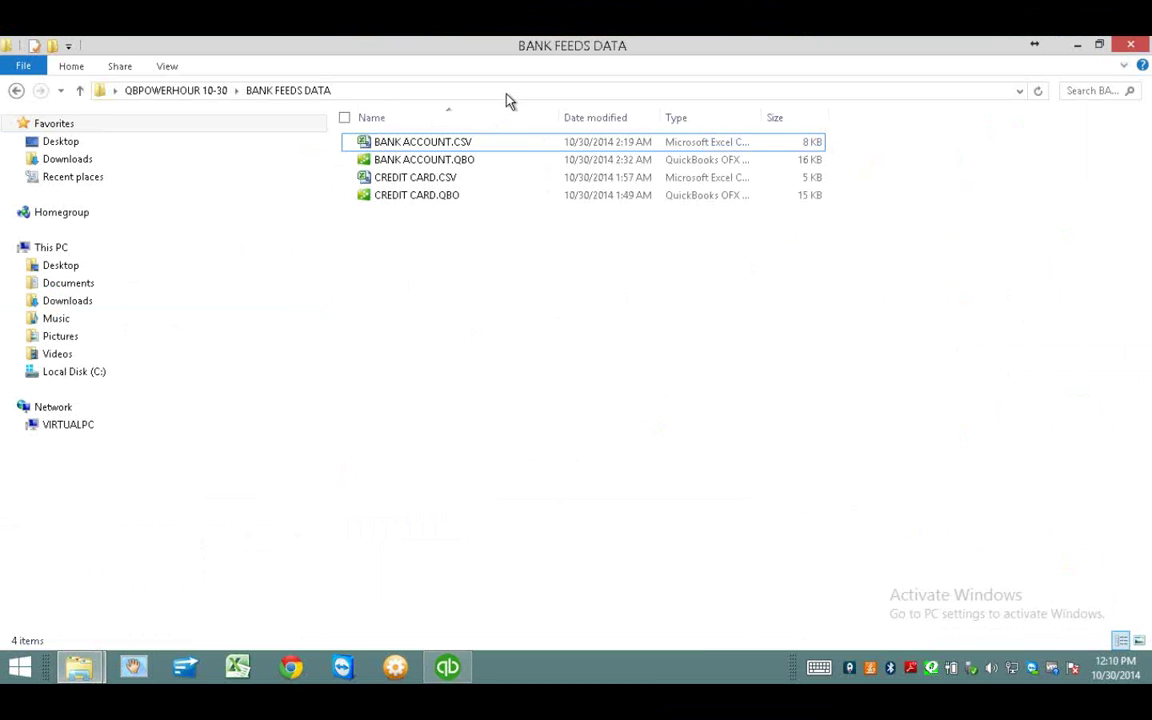
# Step: Start Notepad beside the folder window and open BANK ACCOUNT.QBO in it
pyautogui.click(462, 162)
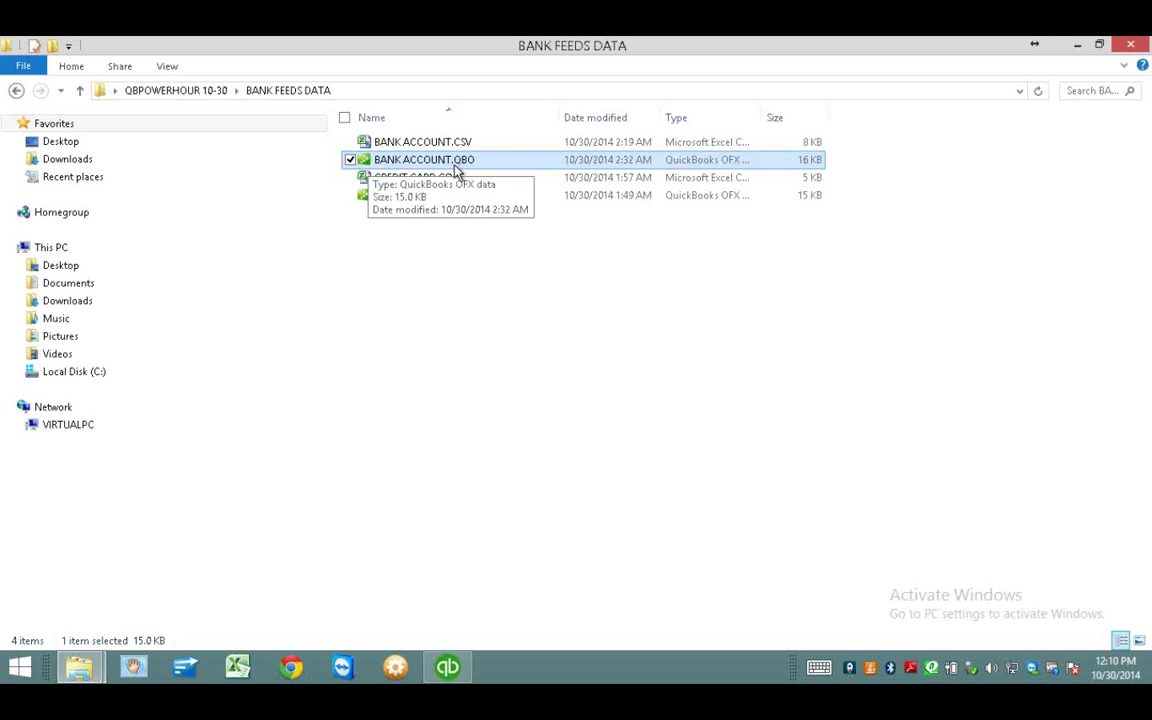
pyautogui.click(22, 672)
pyautogui.write('NOTE')
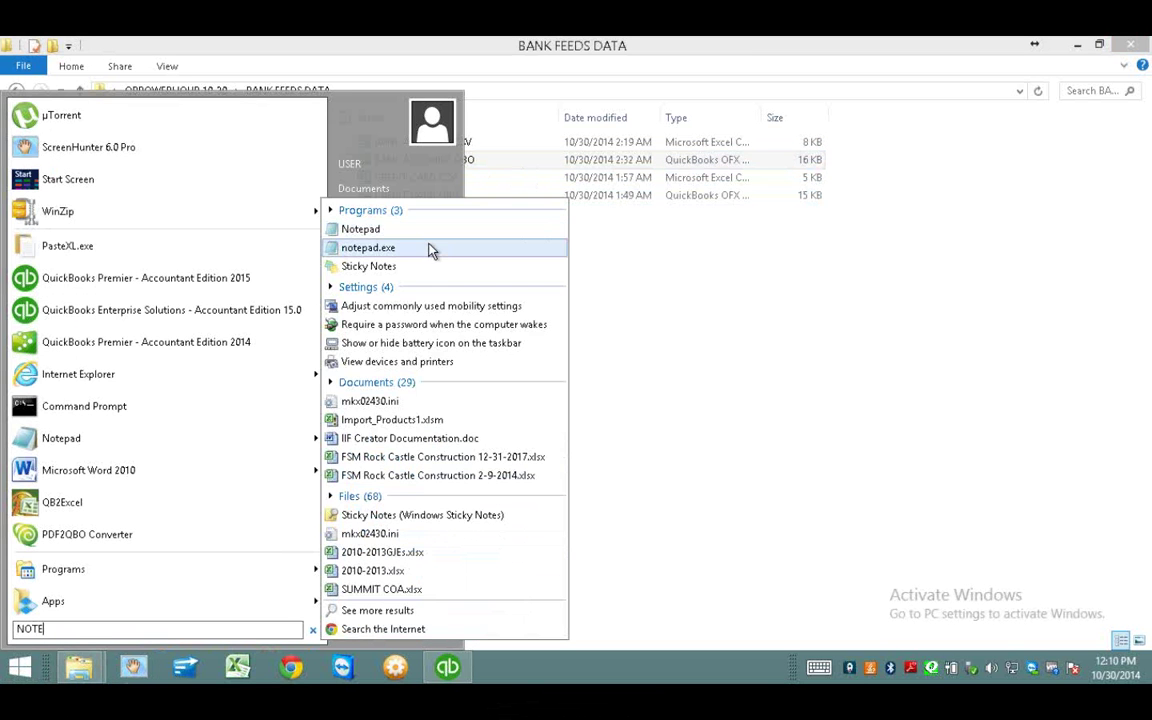
pyautogui.click(432, 236)
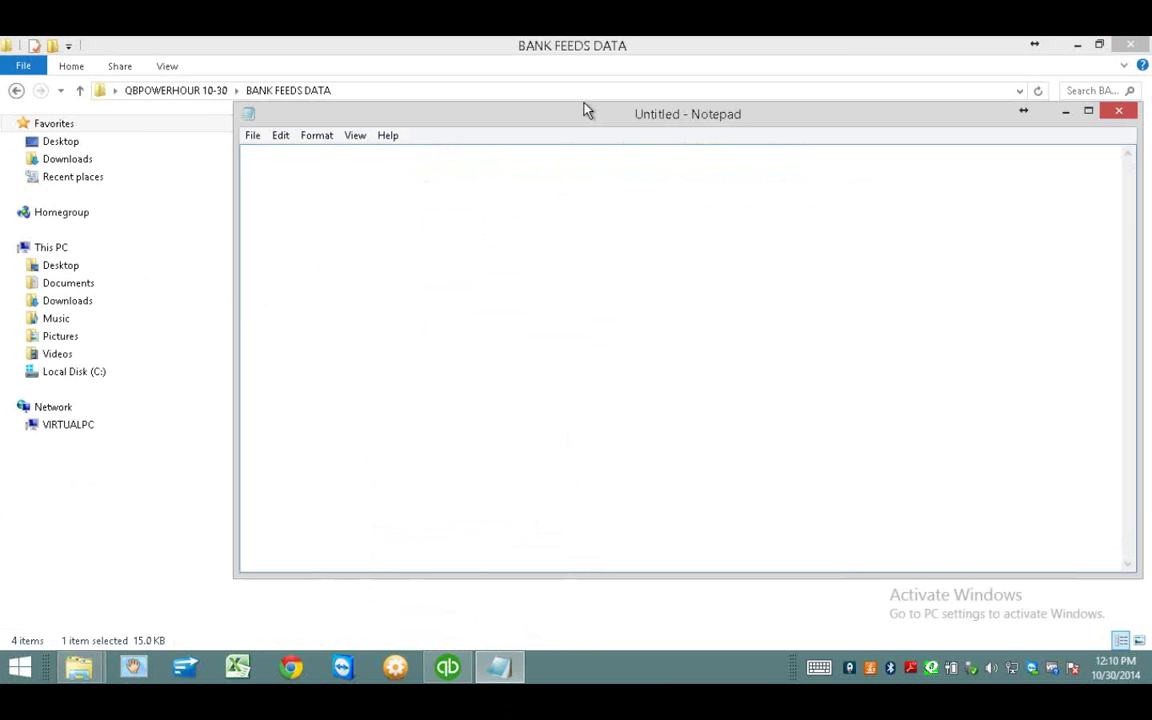
pyautogui.moveTo(576, 116); pyautogui.dragTo(895, 233)
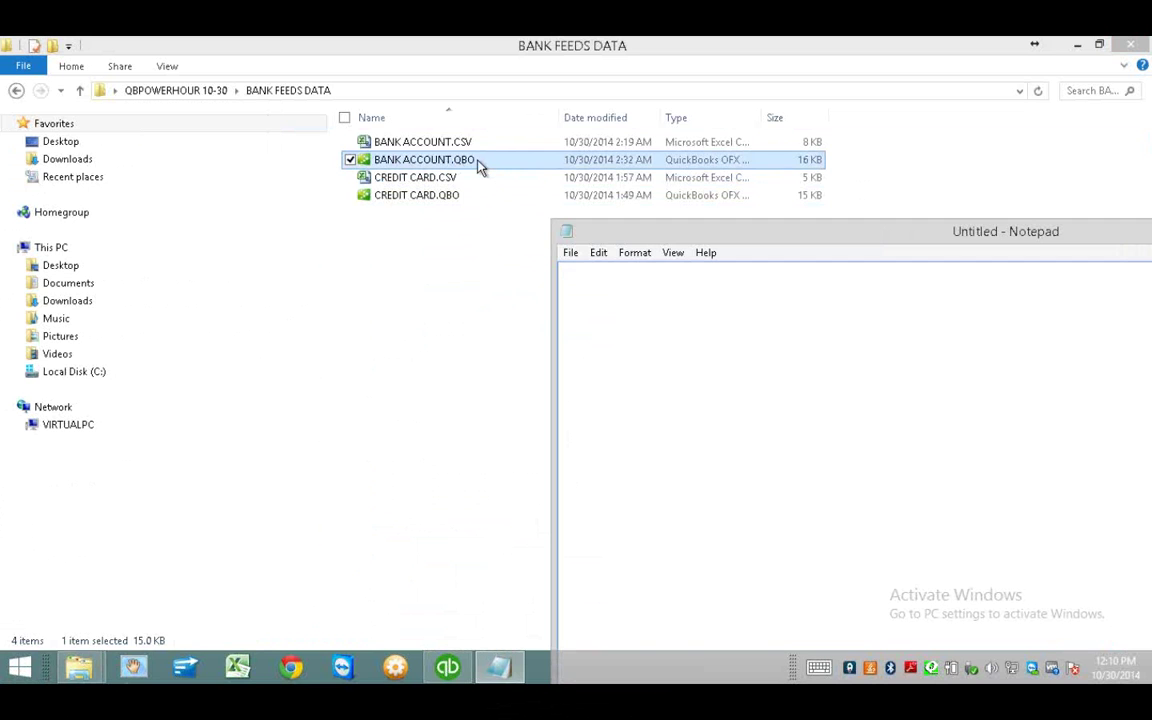
pyautogui.moveTo(761, 114); pyautogui.dragTo(812, 112)
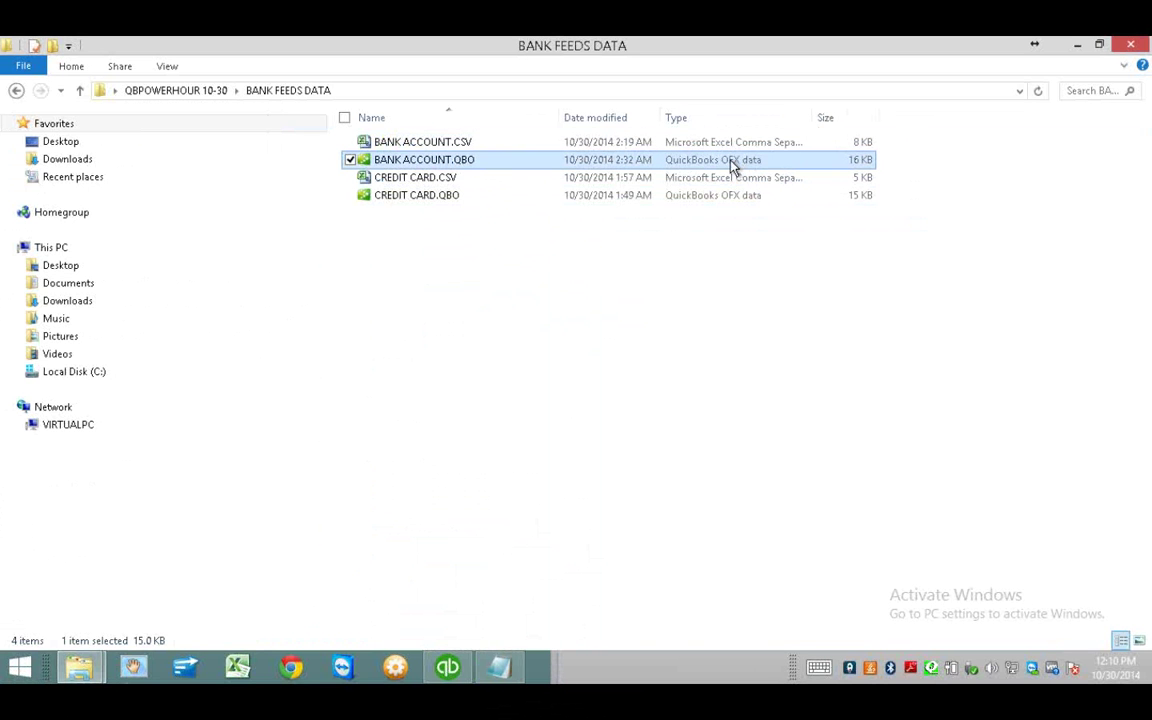
pyautogui.click(505, 664)
pyautogui.moveTo(425, 170); pyautogui.dragTo(841, 342)
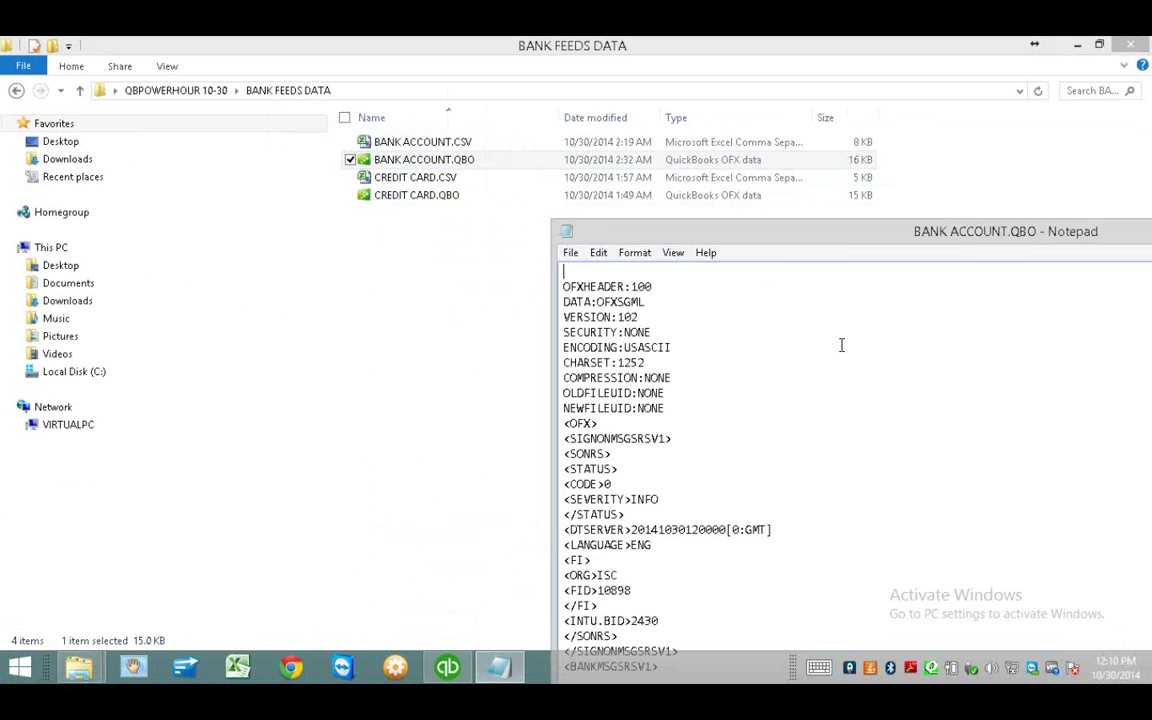
# Step: Enlarge the Notepad window, examine the bank and account ID lines of BANK ACCOUNT.QBO, and close the file
pyautogui.moveTo(760, 235); pyautogui.dragTo(586, 81)
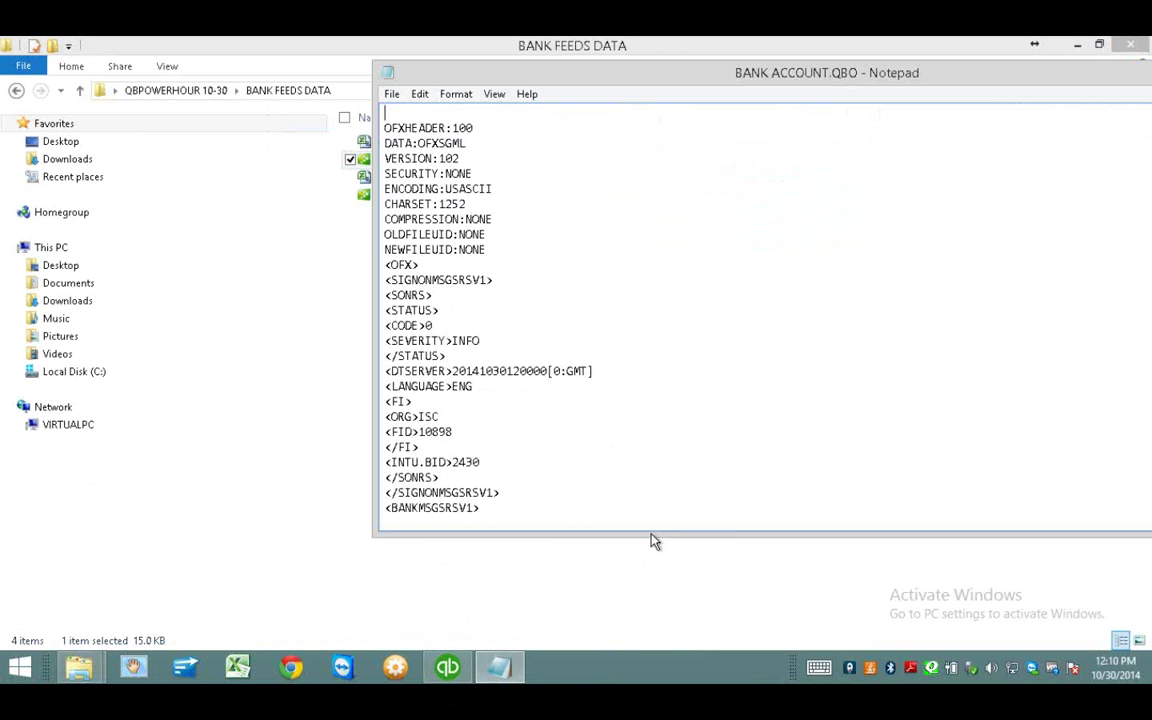
pyautogui.moveTo(650, 534); pyautogui.dragTo(648, 635)
pyautogui.scroll(-5, 594, 319)
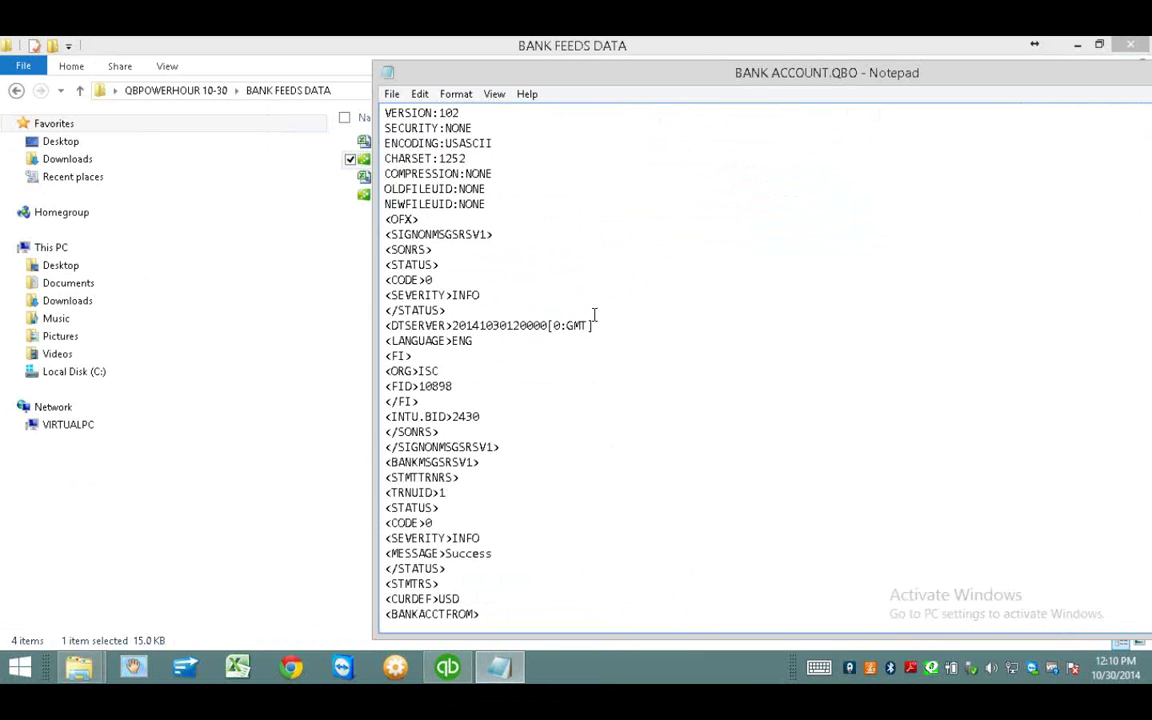
pyautogui.scroll(-2, 596, 316)
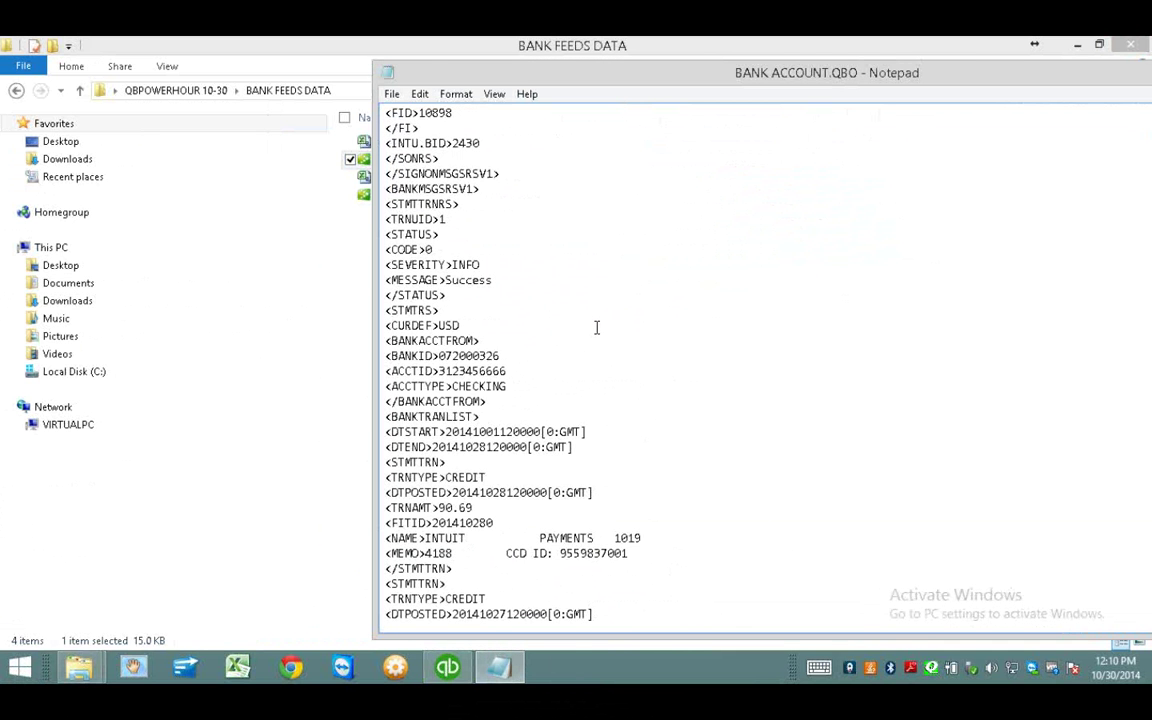
pyautogui.scroll(2, 486, 211)
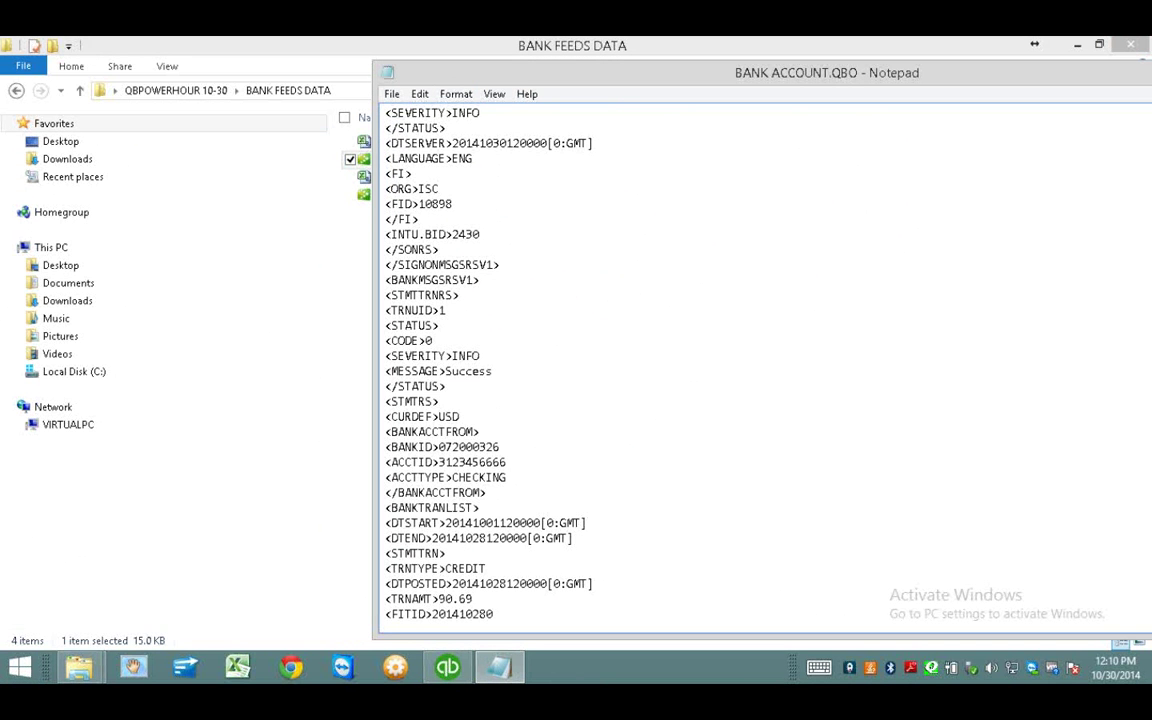
pyautogui.doubleClick(440, 463)
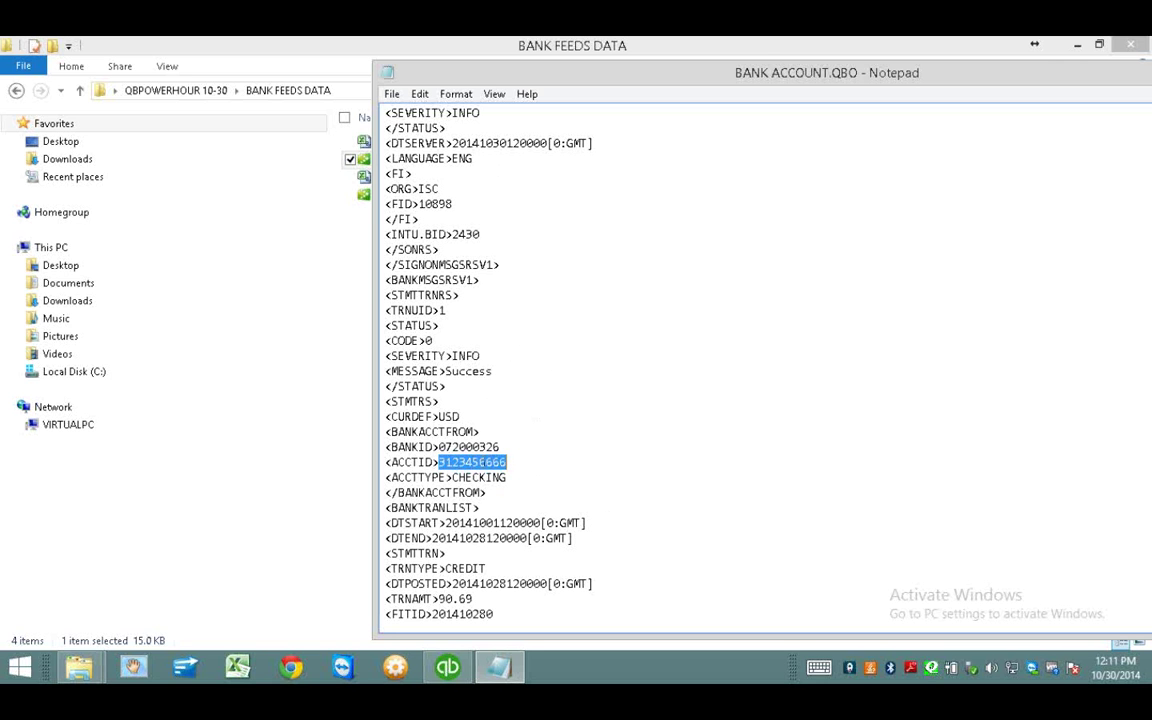
pyautogui.doubleClick(388, 72)
# Step: Open BANK ACCOUNT.CSV in Excel and widen the Post Date, Description and Amount columns to make their contents readable
pyautogui.click(418, 142)
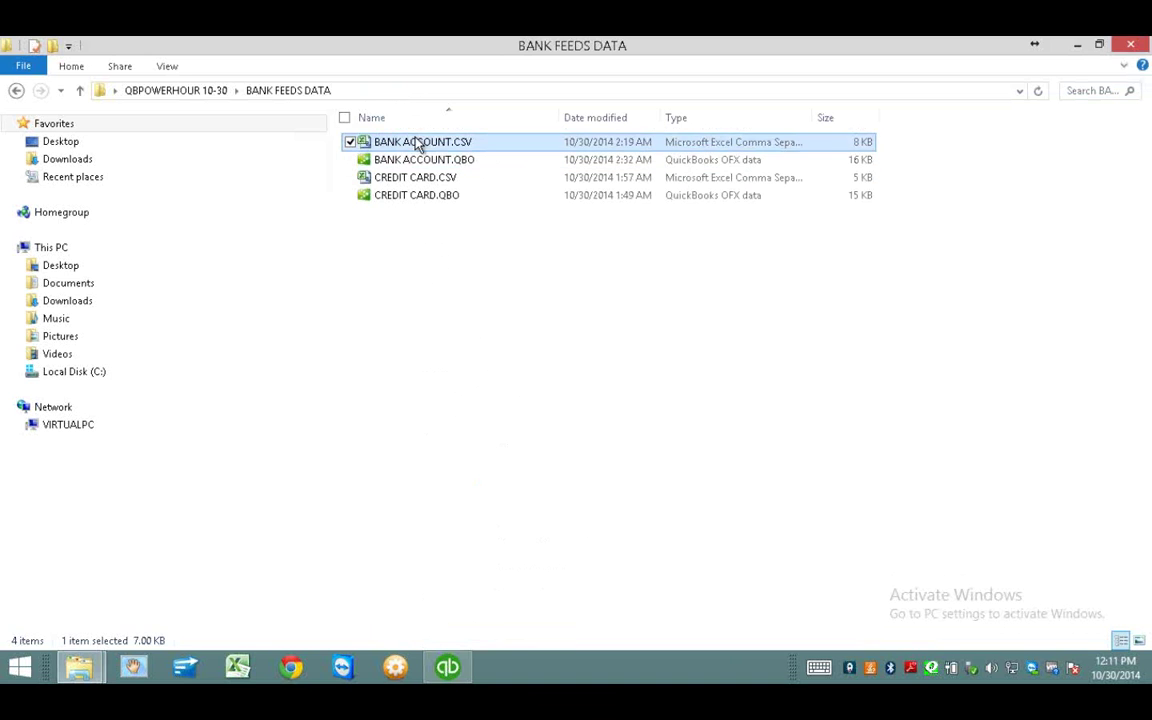
pyautogui.doubleClick(418, 143)
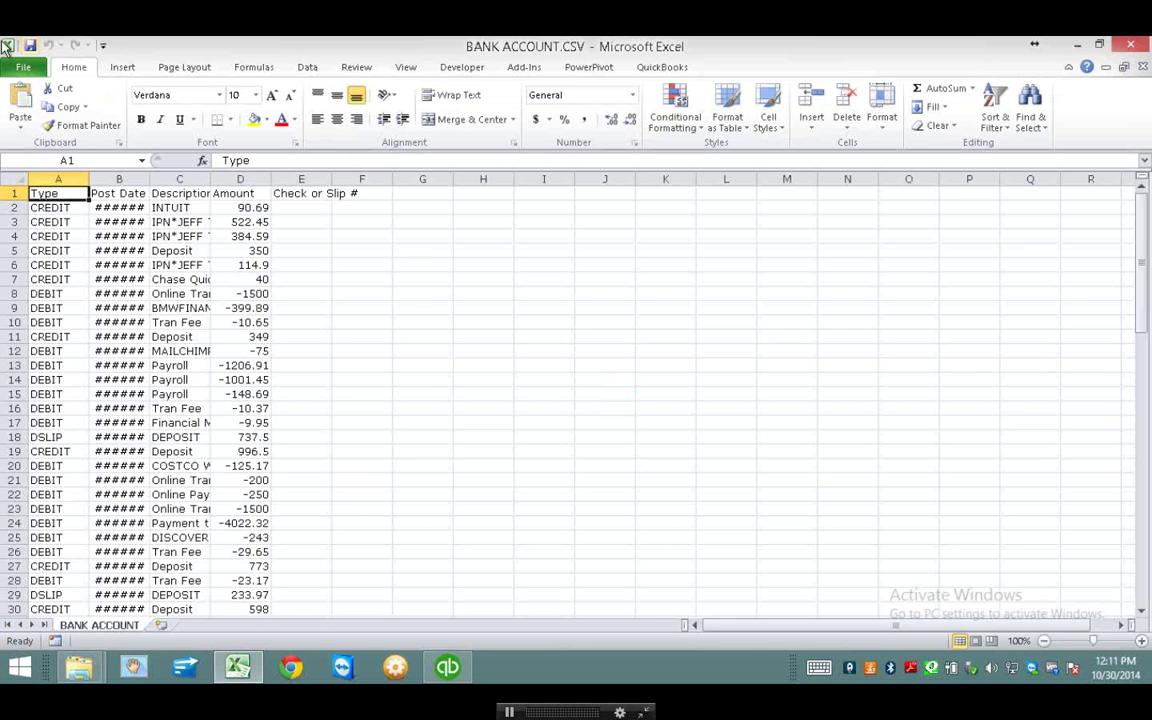
pyautogui.moveTo(142, 178); pyautogui.dragTo(404, 176)
pyautogui.moveTo(465, 178); pyautogui.dragTo(650, 177)
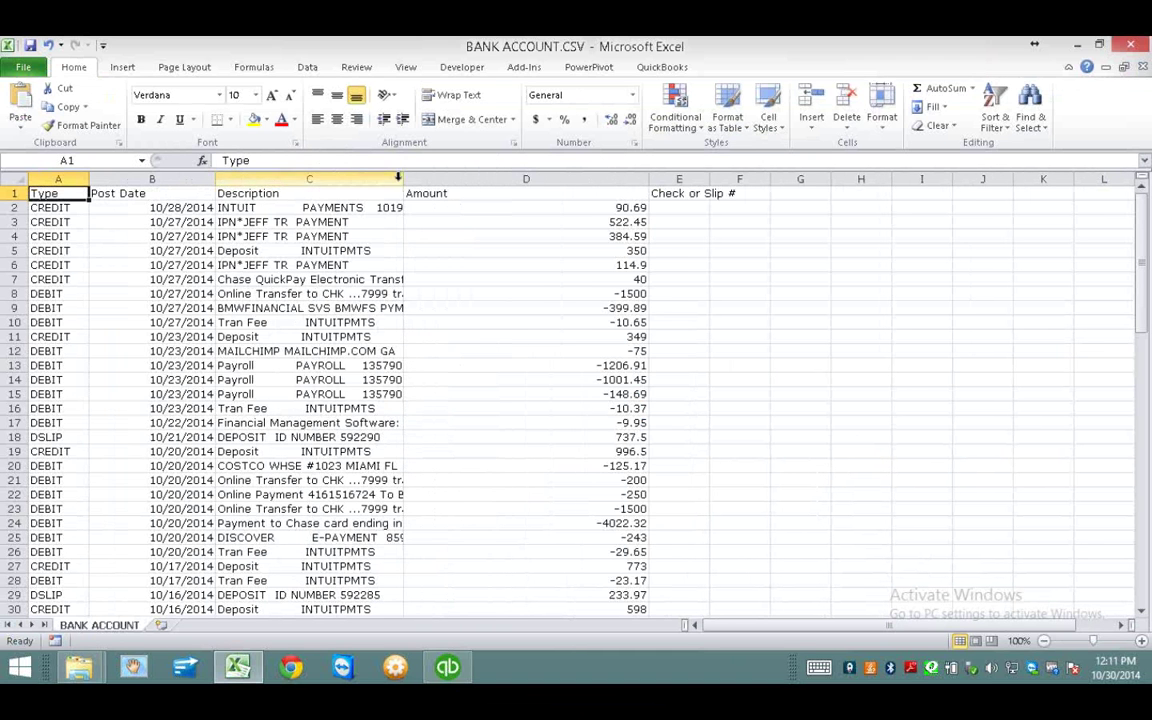
pyautogui.moveTo(404, 178); pyautogui.dragTo(616, 189)
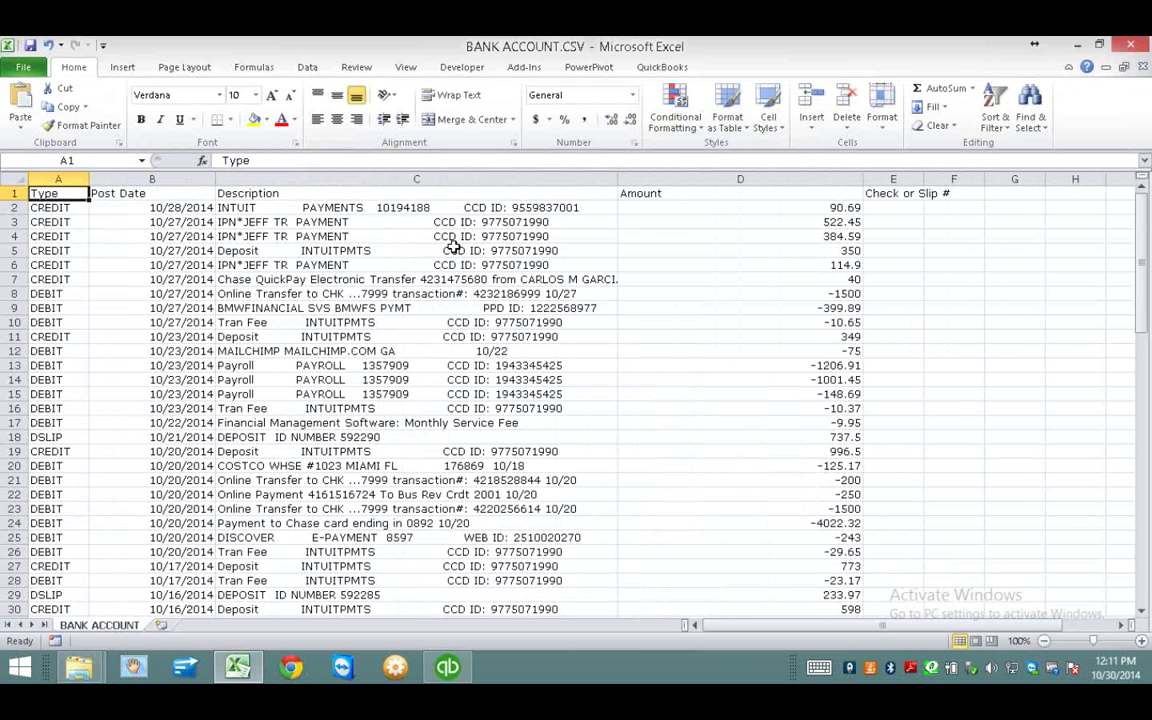
# Step: Switch to QuickBooks and locate the Import Web Connect File command among the Bank Feeds options without running it
pyautogui.click(447, 668)
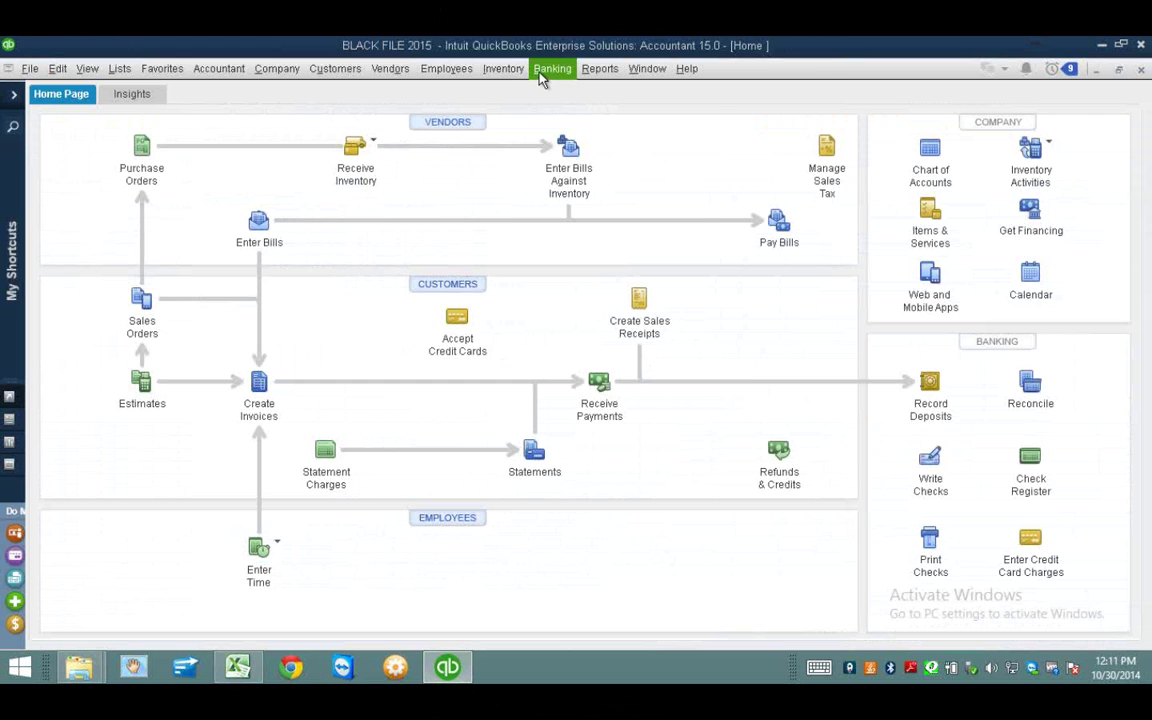
pyautogui.click(545, 72)
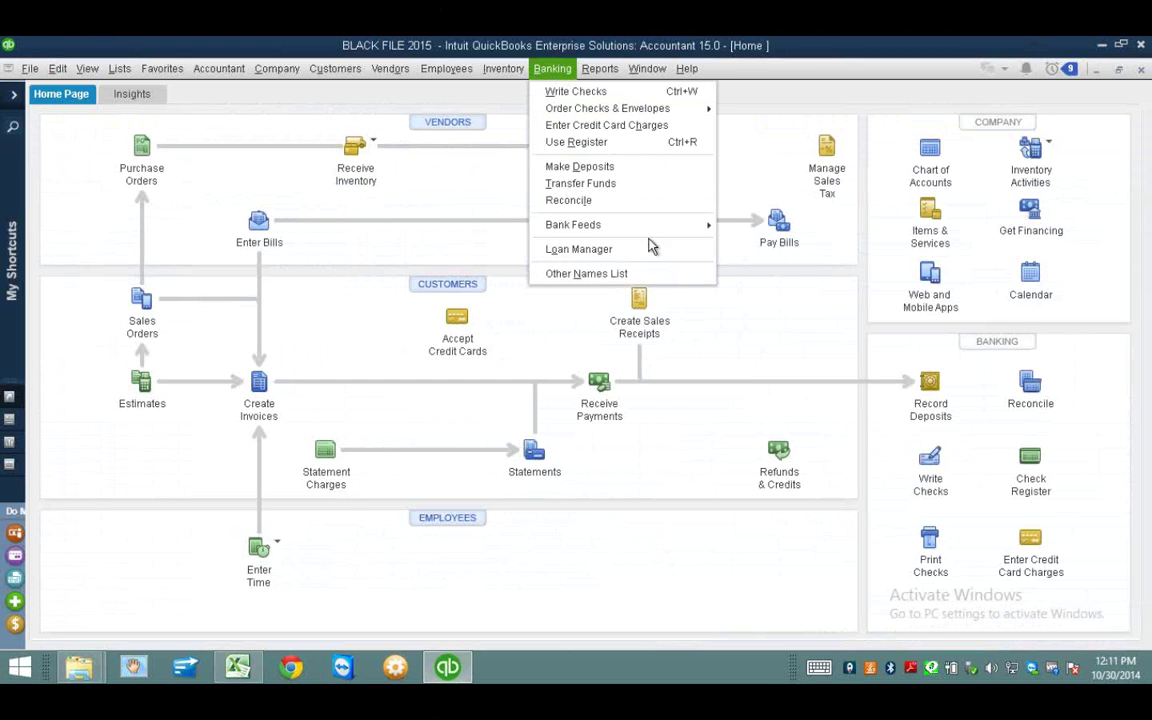
pyautogui.moveTo(640, 225)
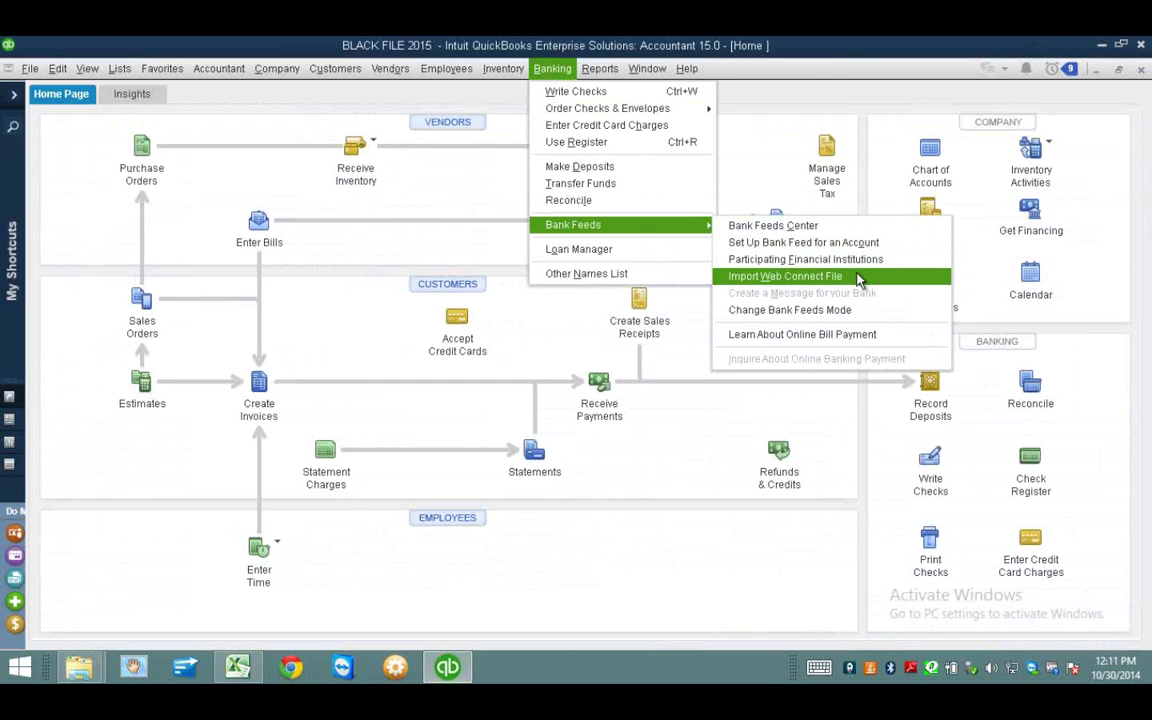
pyautogui.click(552, 68)
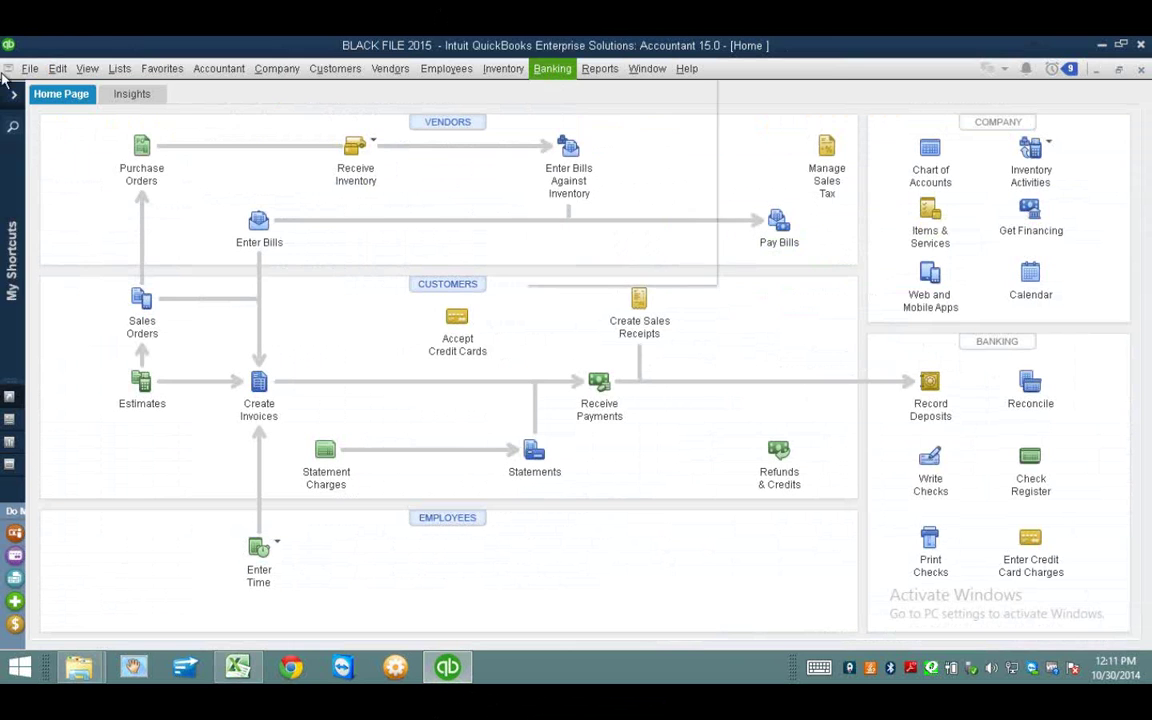
# Step: Import BANK ACCOUNT.QBO from the BANK FEEDS DATA folder as a Web Connect file
pyautogui.click(30, 68)
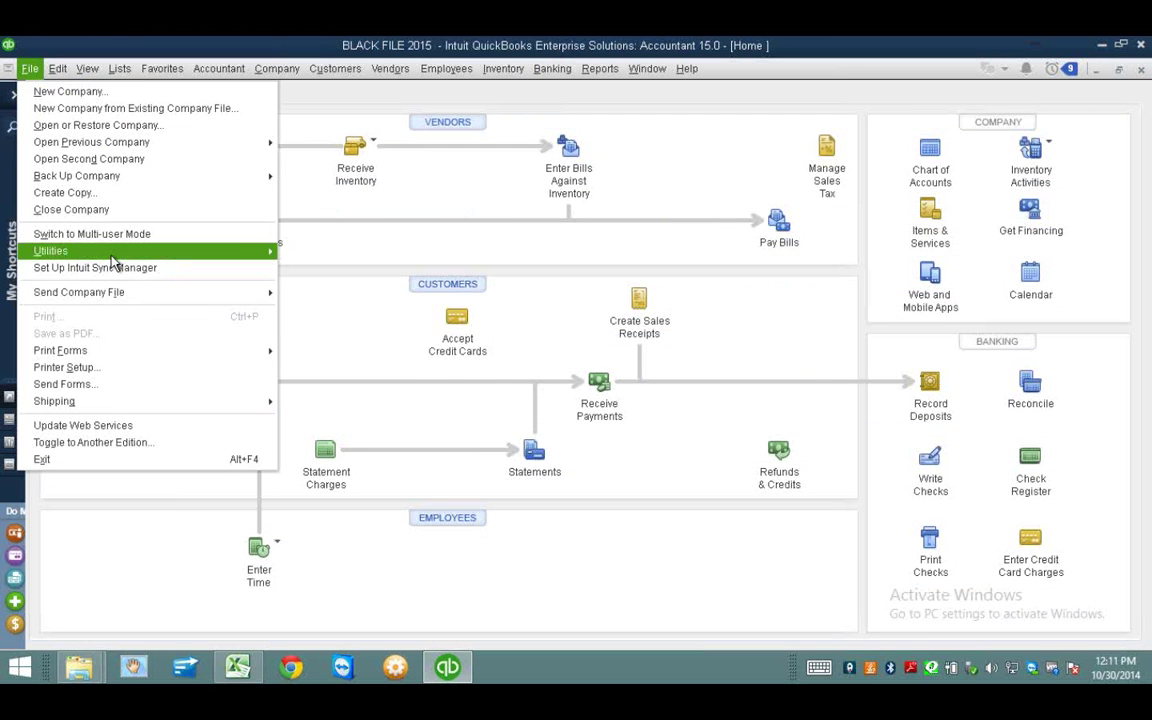
pyautogui.moveTo(104, 250)
pyautogui.moveTo(428, 262)
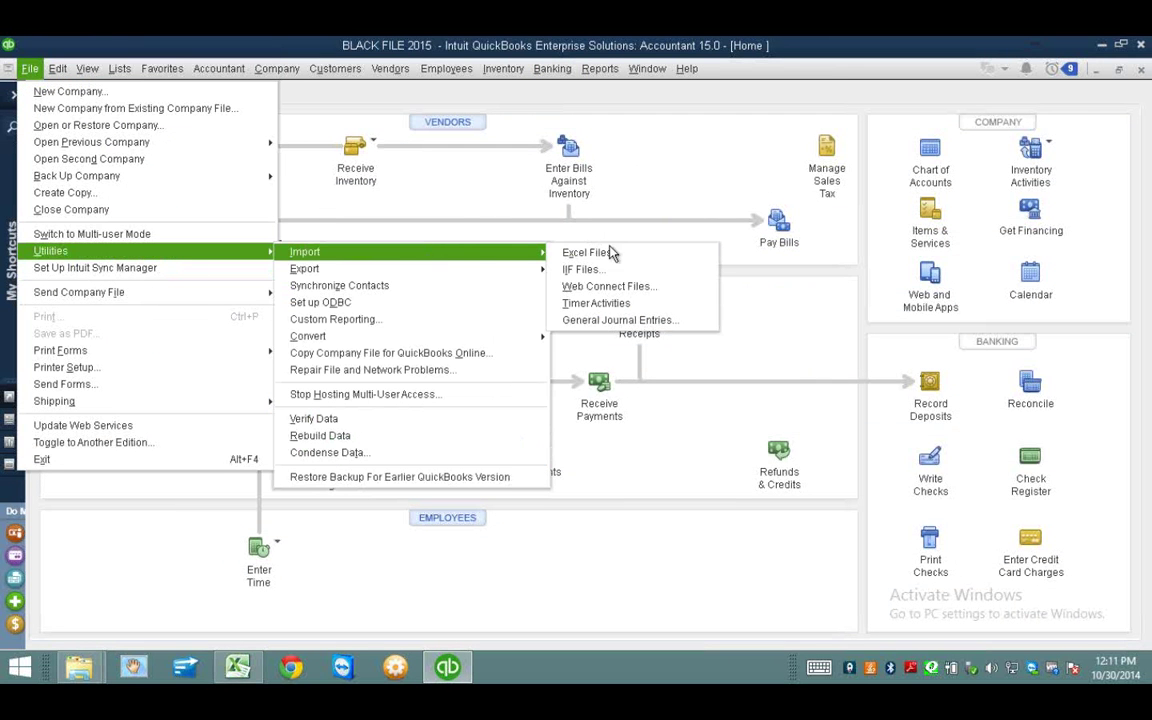
pyautogui.click(651, 288)
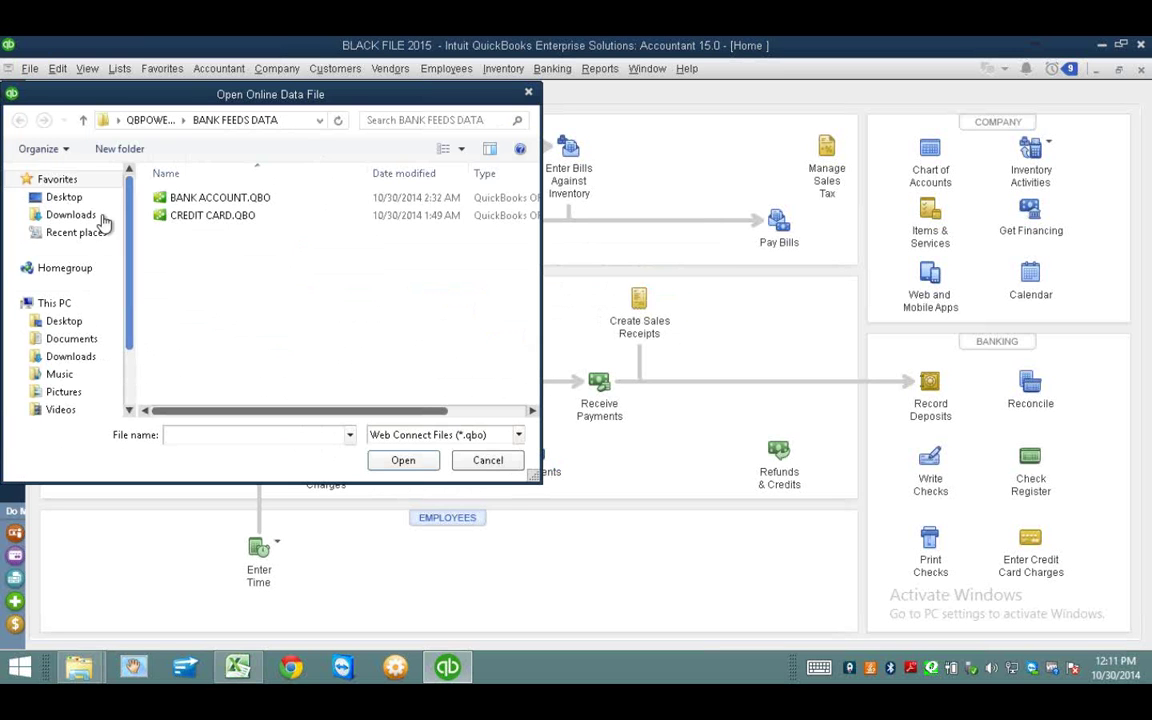
pyautogui.click(228, 205)
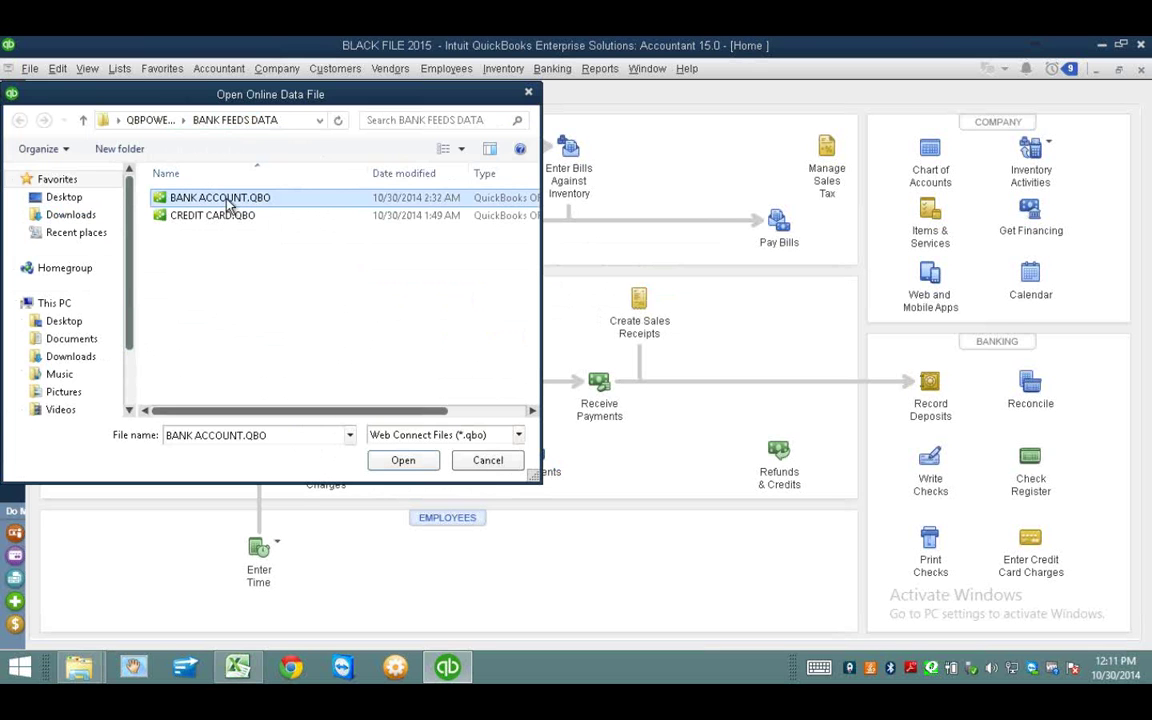
pyautogui.click(403, 460)
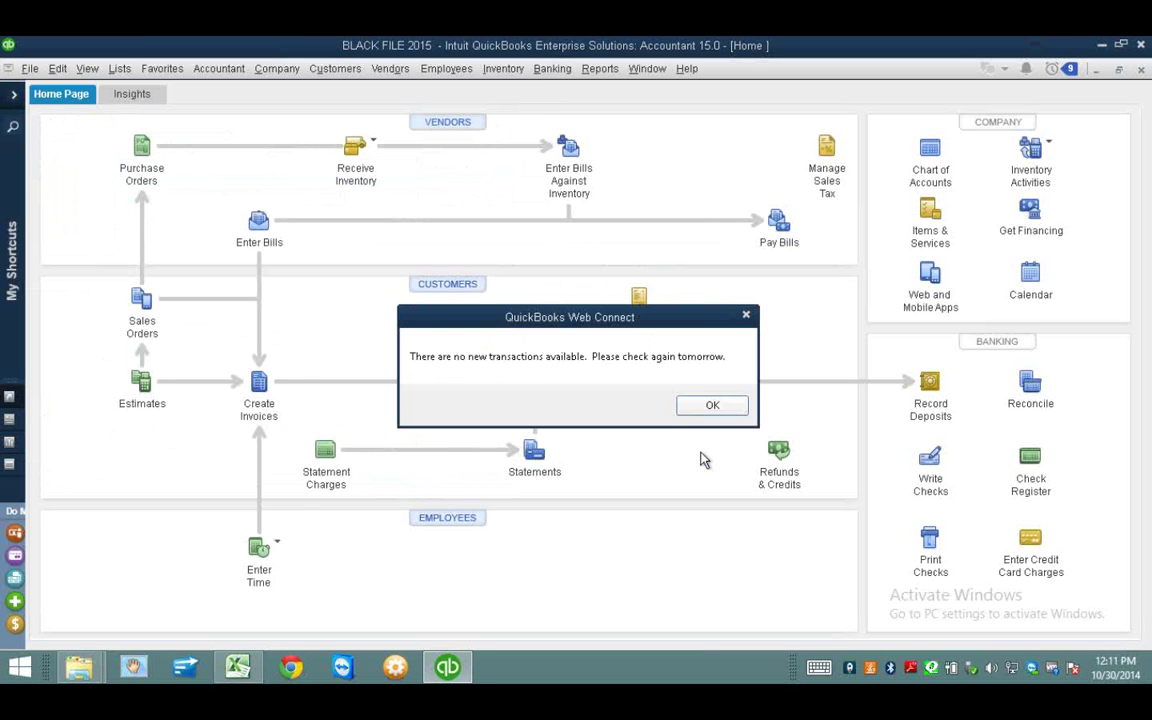
pyautogui.click(711, 406)
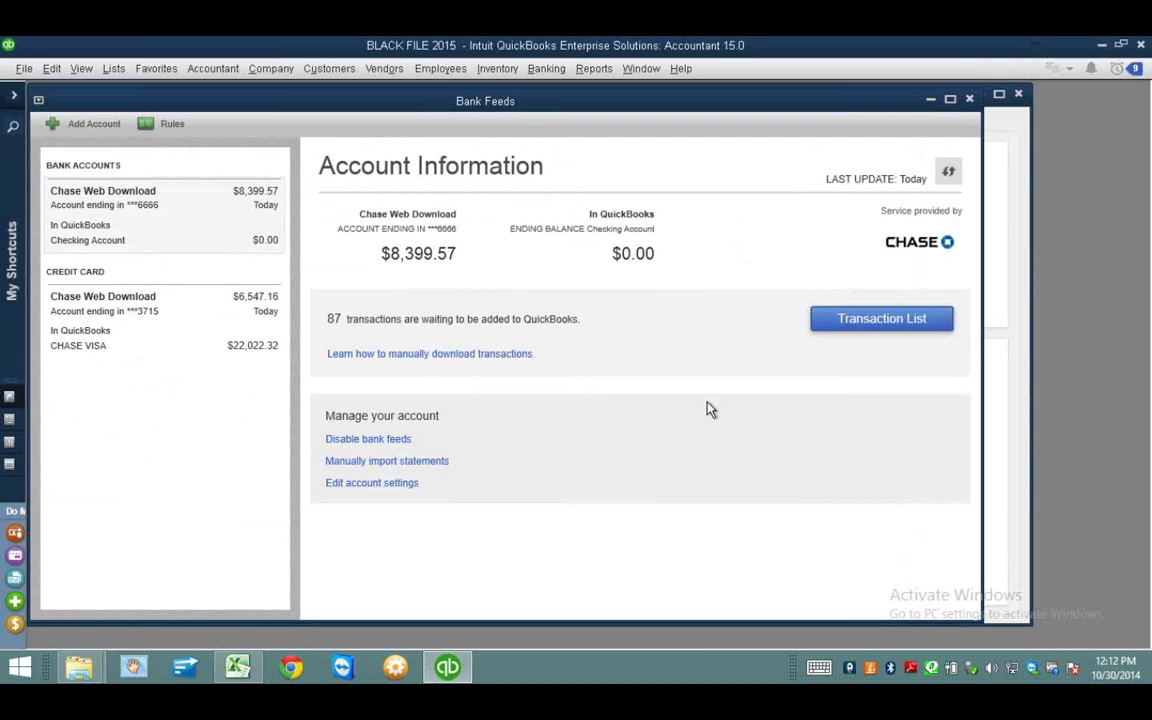
# Step: Maximize the Bank Feeds window and open the checking account's Transactions List, also maximized
pyautogui.click(950, 100)
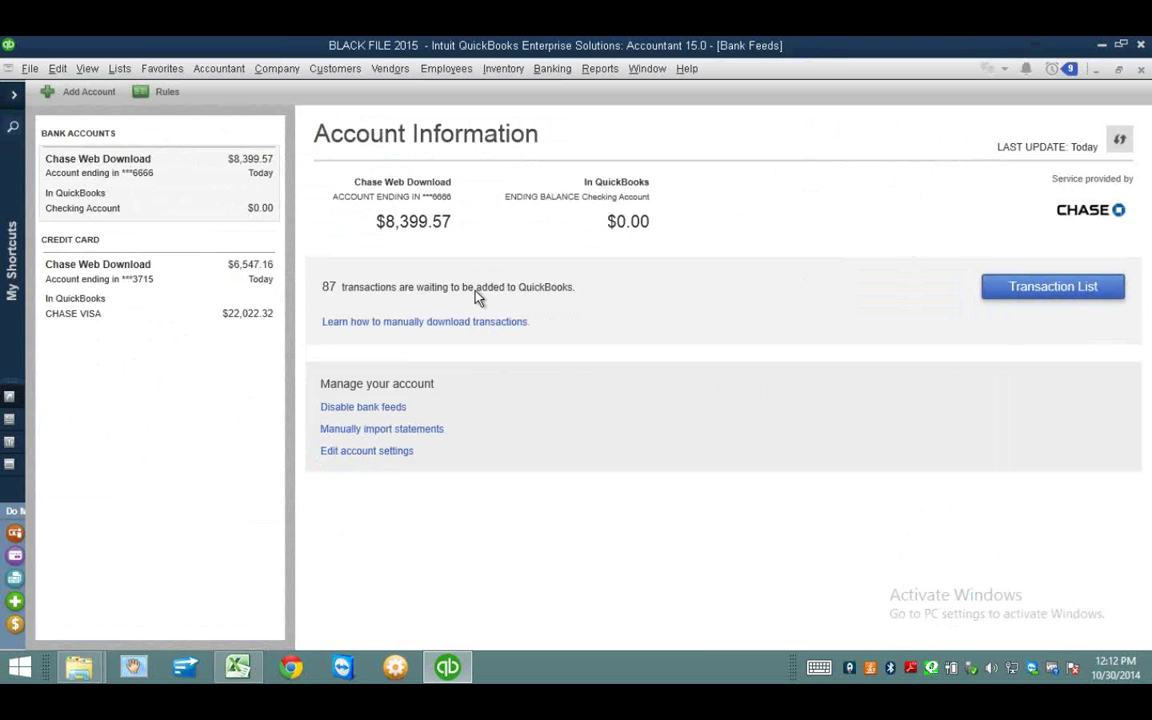
pyautogui.click(1061, 296)
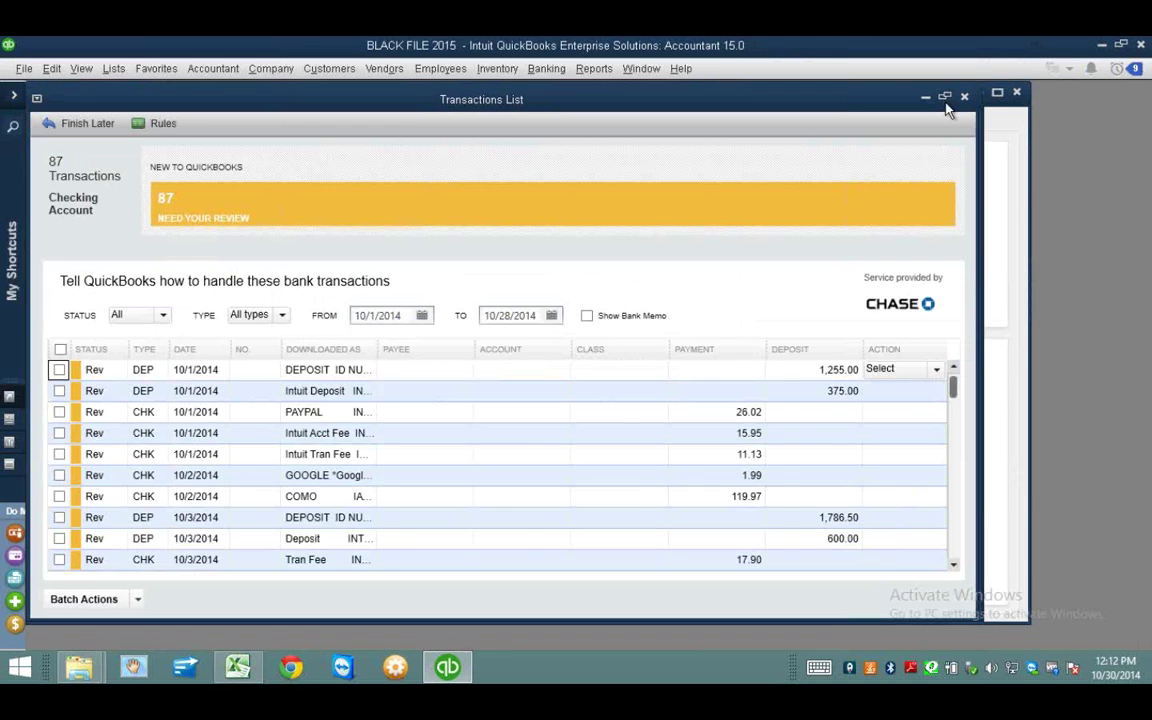
pyautogui.click(945, 97)
# Step: Widen the Downloaded As column and compare the downloaded transactions with BANK ACCOUNT.CSV in Excel
pyautogui.moveTo(421, 316); pyautogui.dragTo(620, 317)
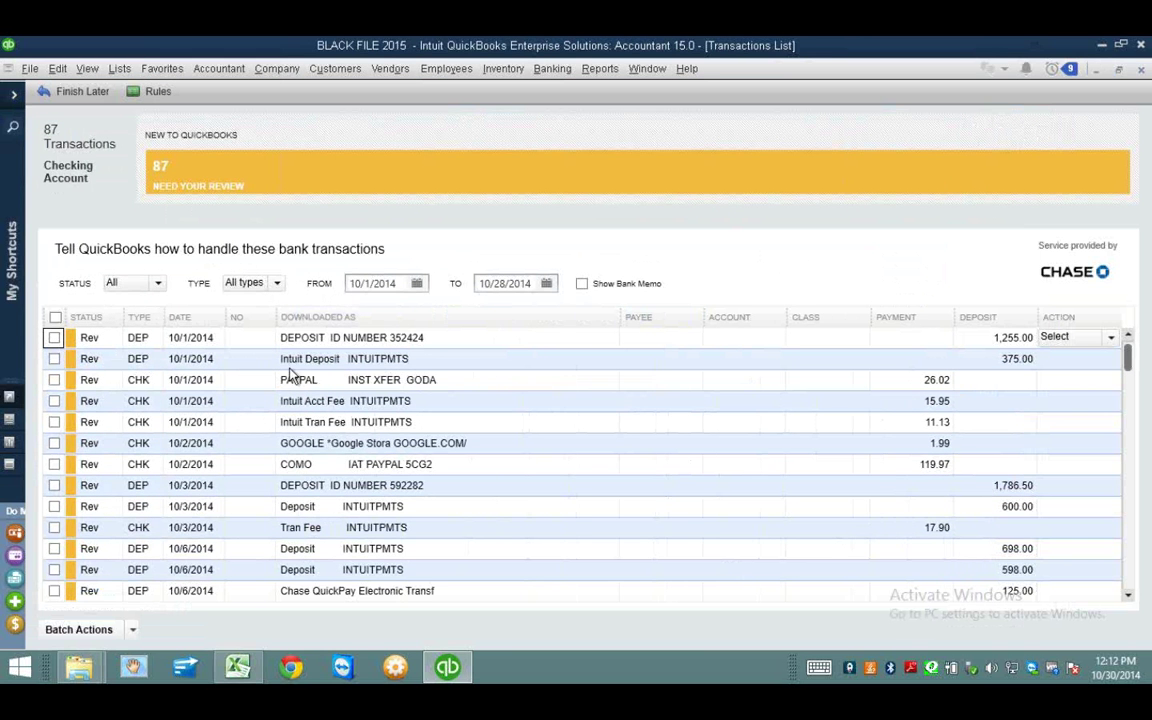
pyautogui.click(238, 667)
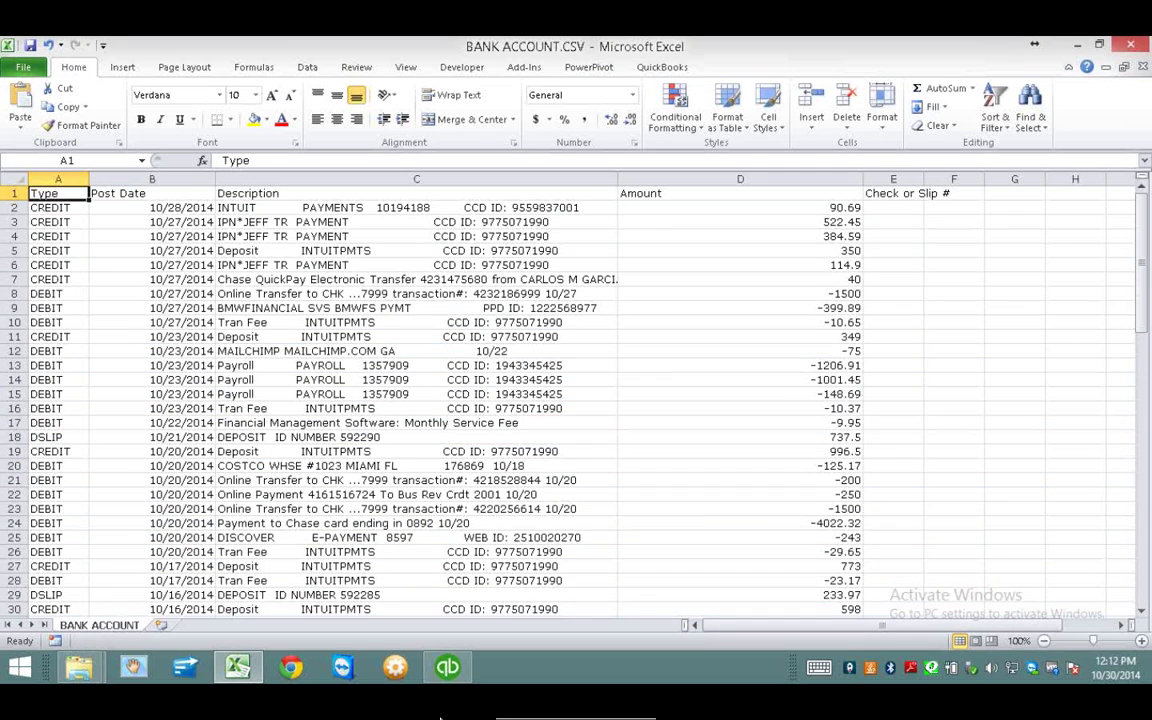
pyautogui.click(447, 670)
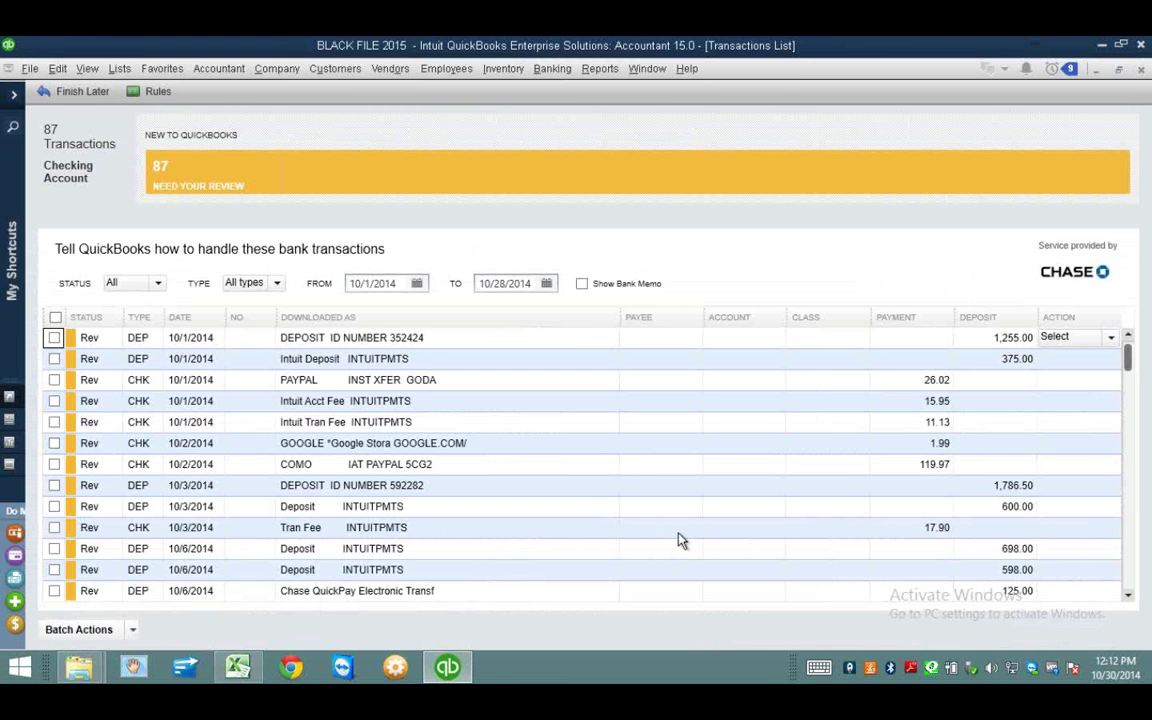
# Step: Narrow the Downloaded As column and quick-add "d" as a customer in the payee field of the 1,255.00 deposit
pyautogui.click(408, 338)
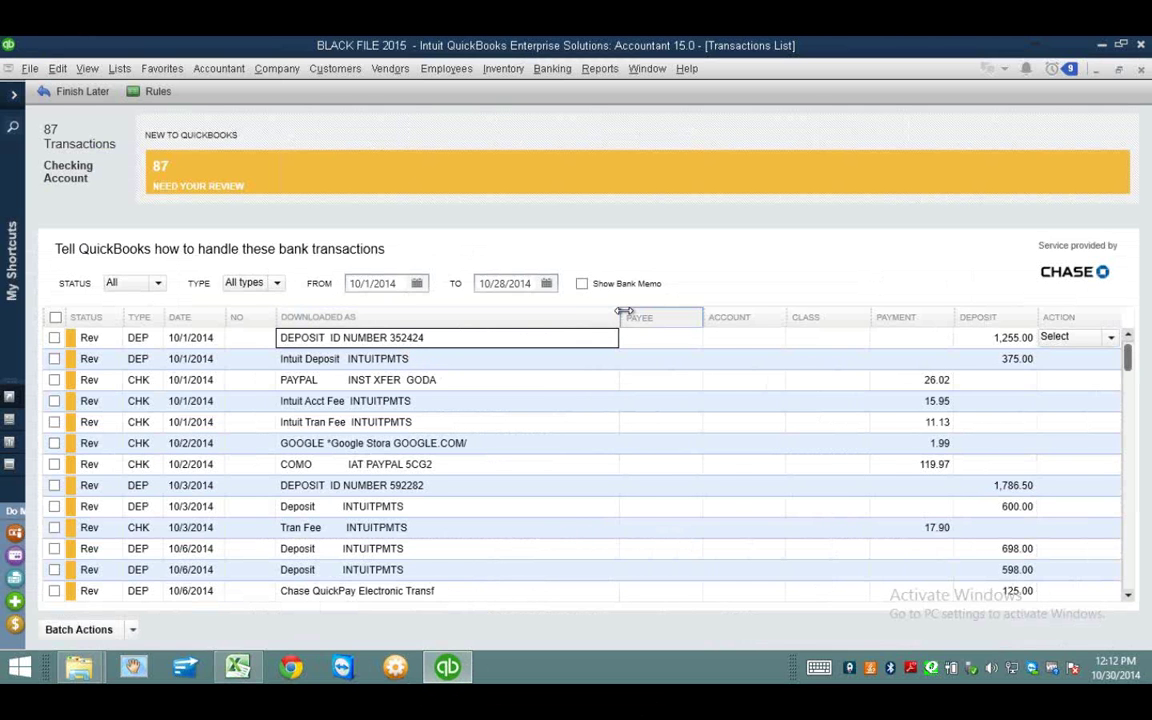
pyautogui.moveTo(622, 311); pyautogui.dragTo(541, 313)
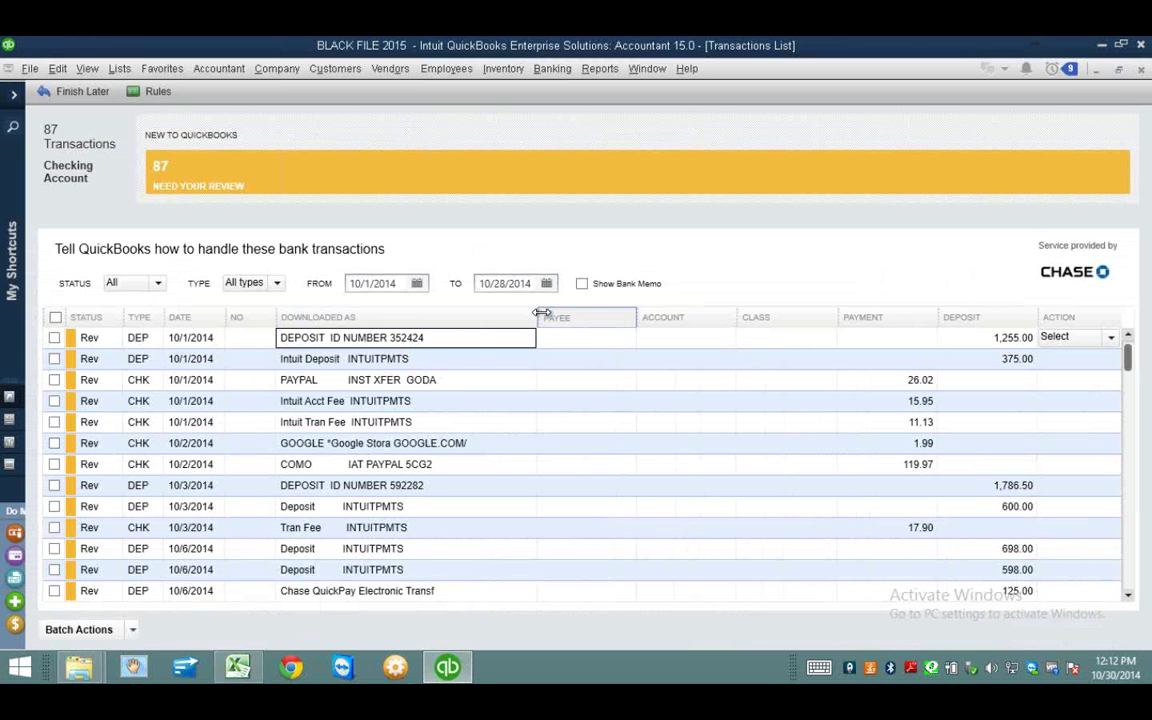
pyautogui.click(558, 338)
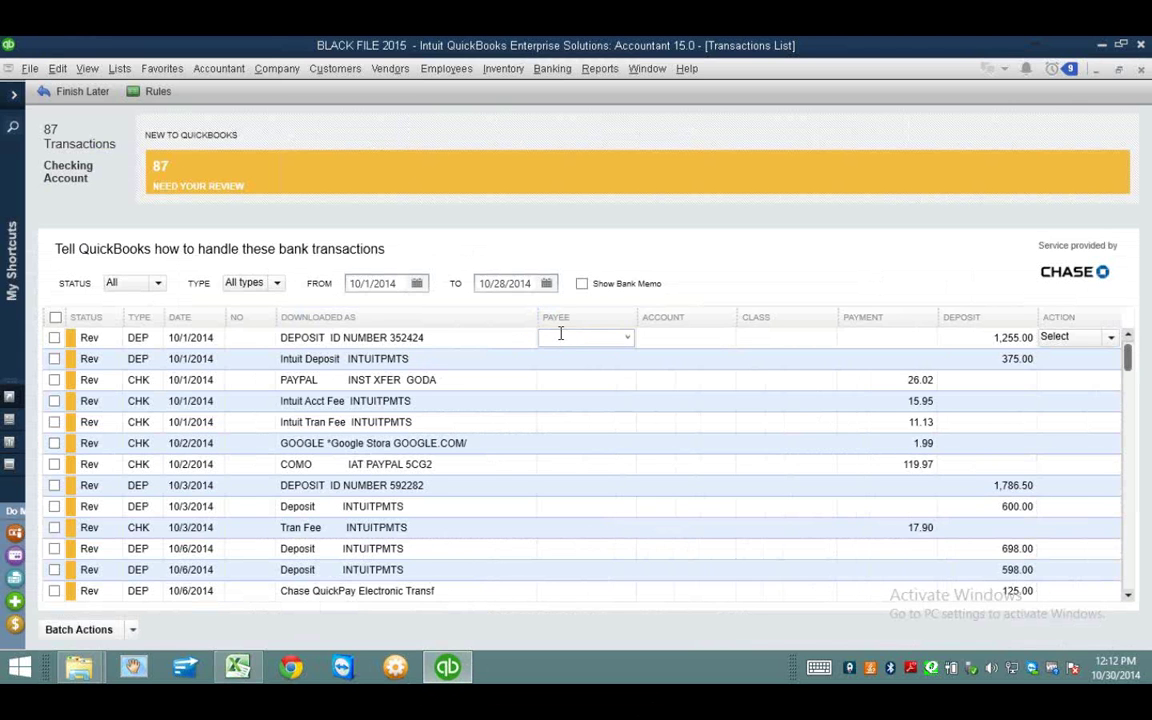
pyautogui.write('d')
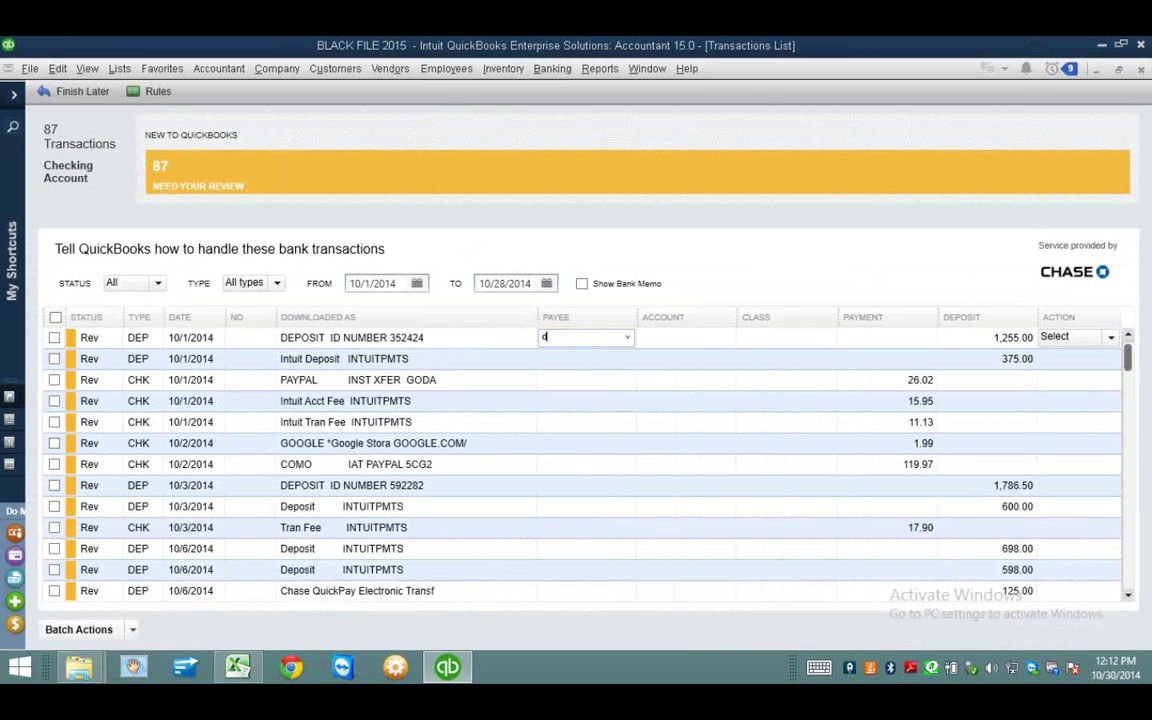
pyautogui.press('Tab')
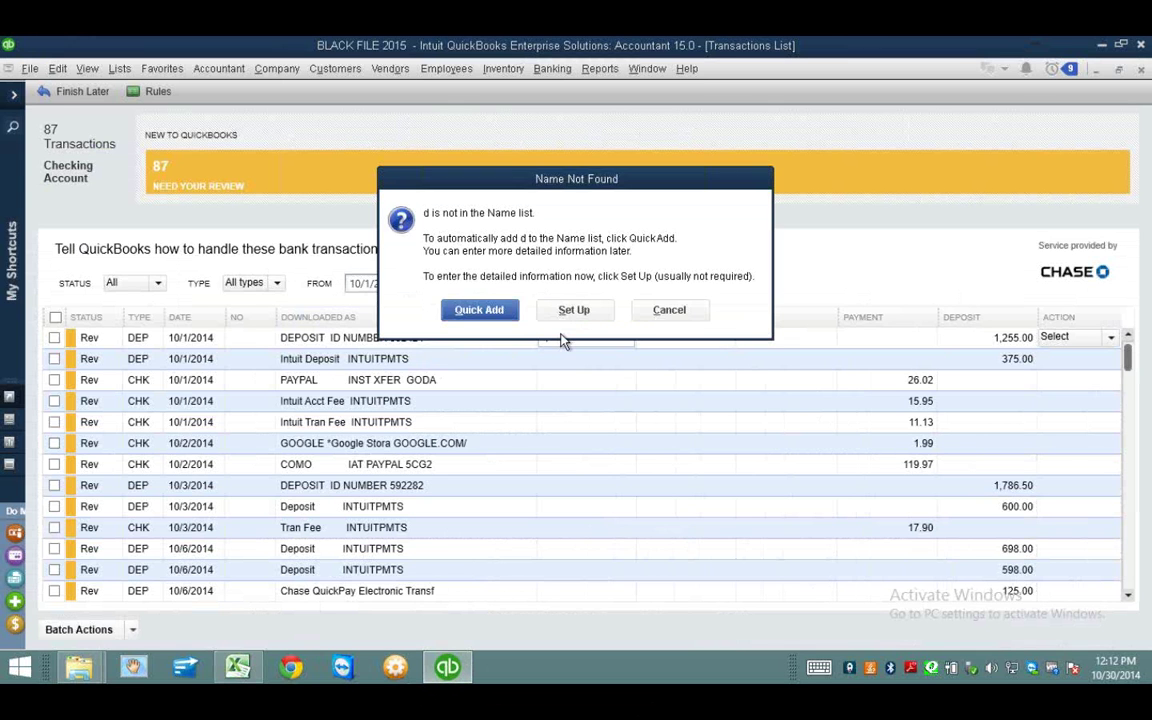
pyautogui.click(480, 310)
pyautogui.click(553, 282)
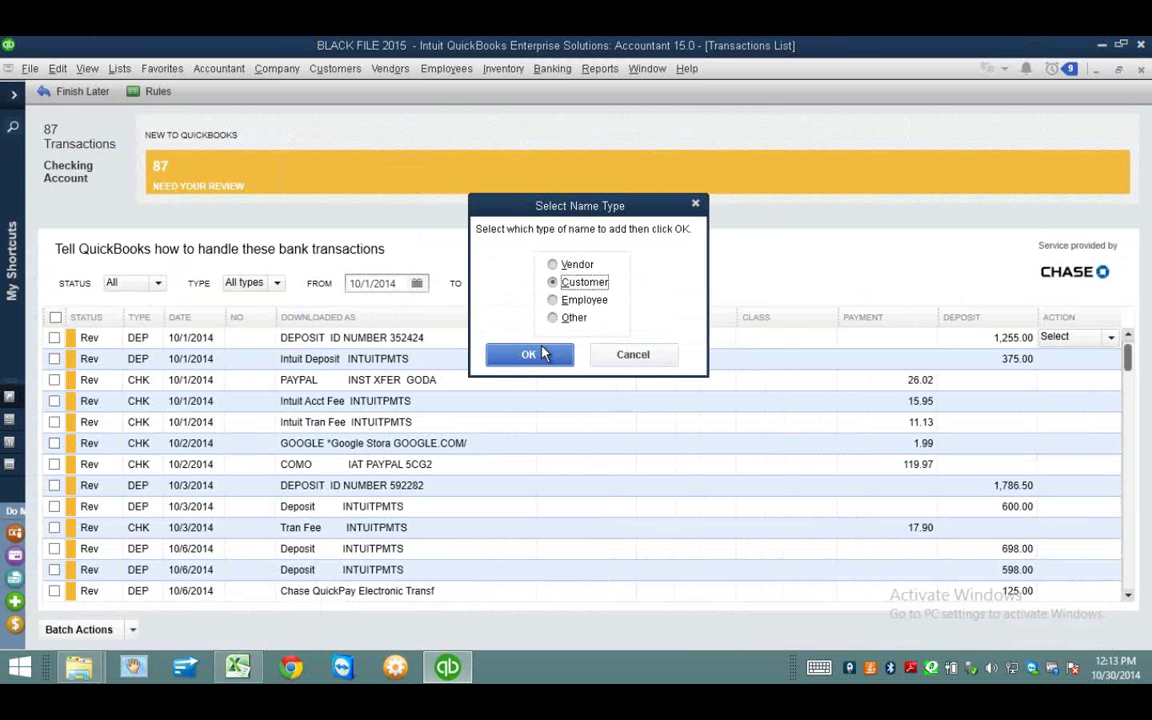
pyautogui.click(528, 354)
# Step: Assign the 1,255.00 deposit to the Construction Income account
pyautogui.click(705, 345)
pyautogui.write('4')
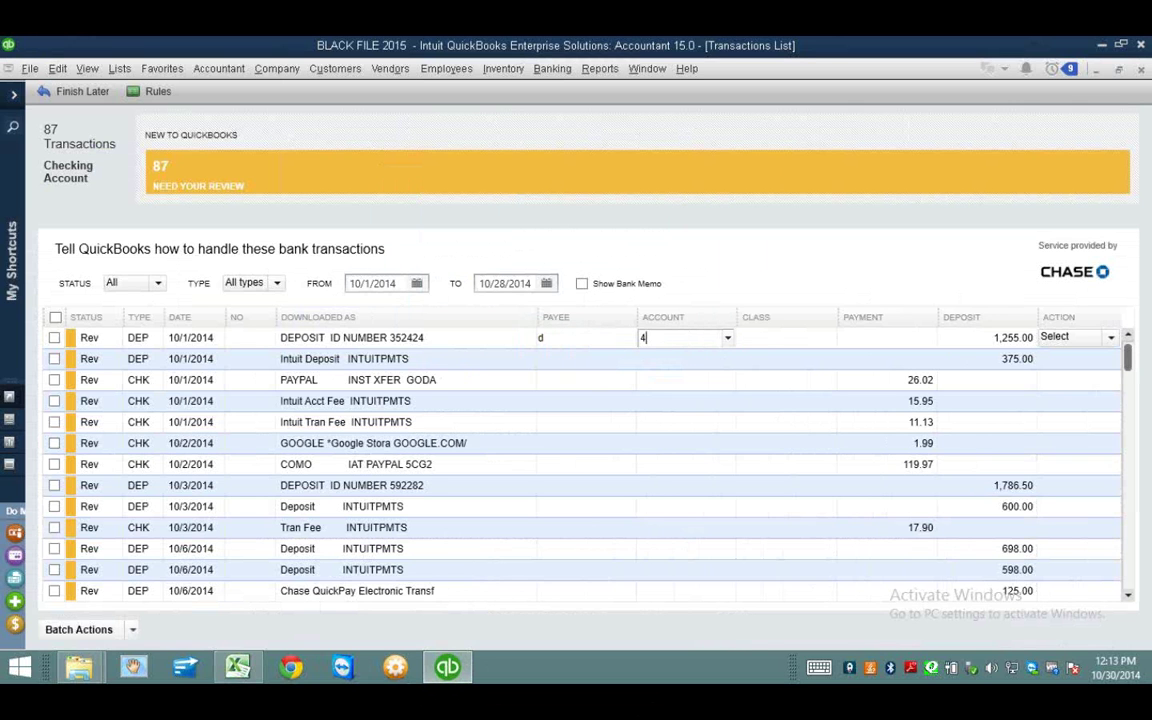
pyautogui.press('BackSpace')
pyautogui.write('ction Equipment')
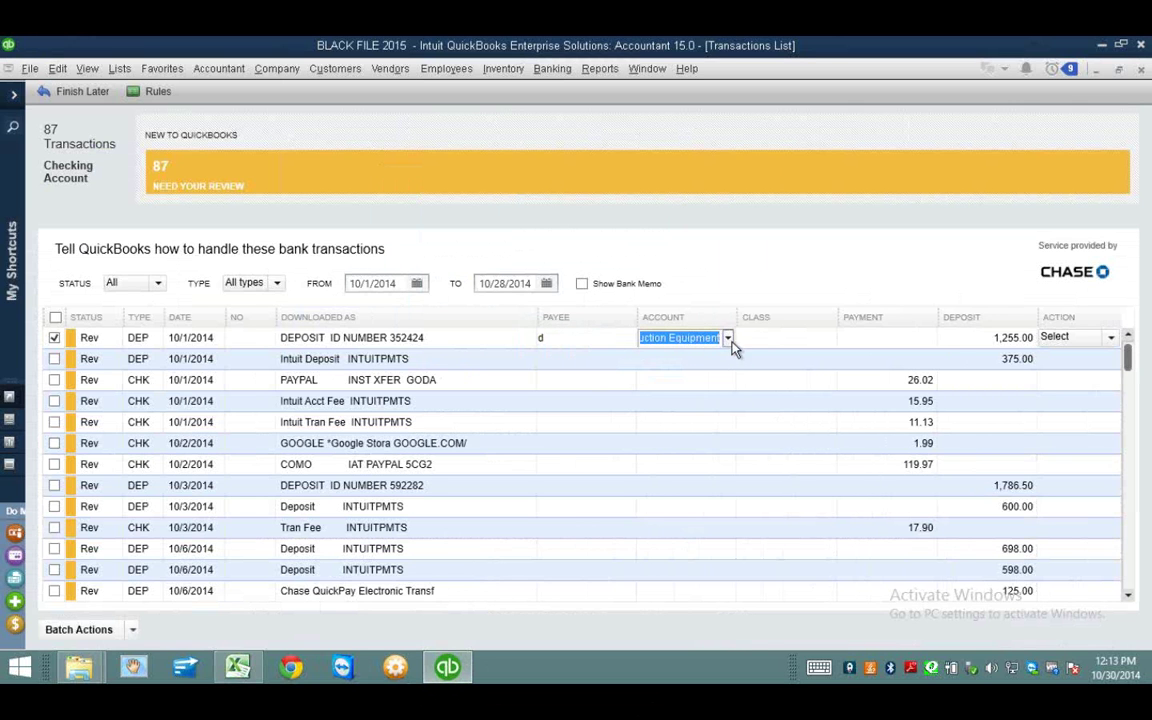
pyautogui.click(727, 338)
pyautogui.moveTo(970, 397); pyautogui.dragTo(728, 432)
pyautogui.click(720, 417)
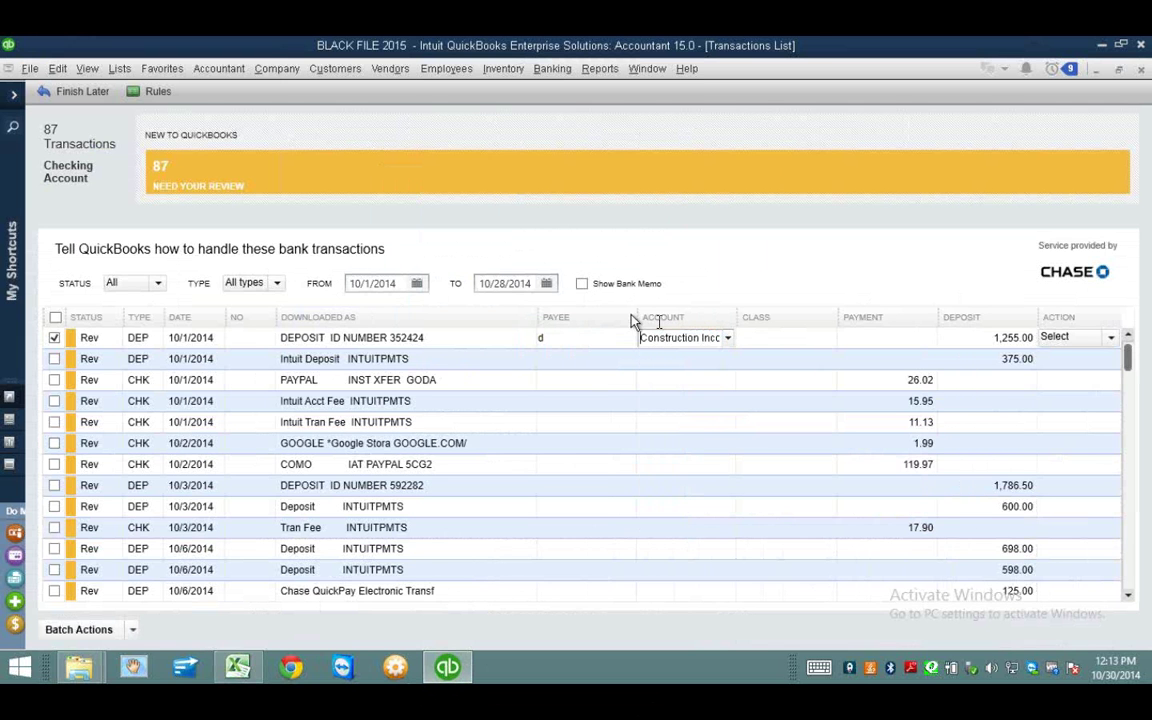
# Step: Sort the transactions by date and clear the payee of the 1,255.00 deposit
pyautogui.click(541, 320)
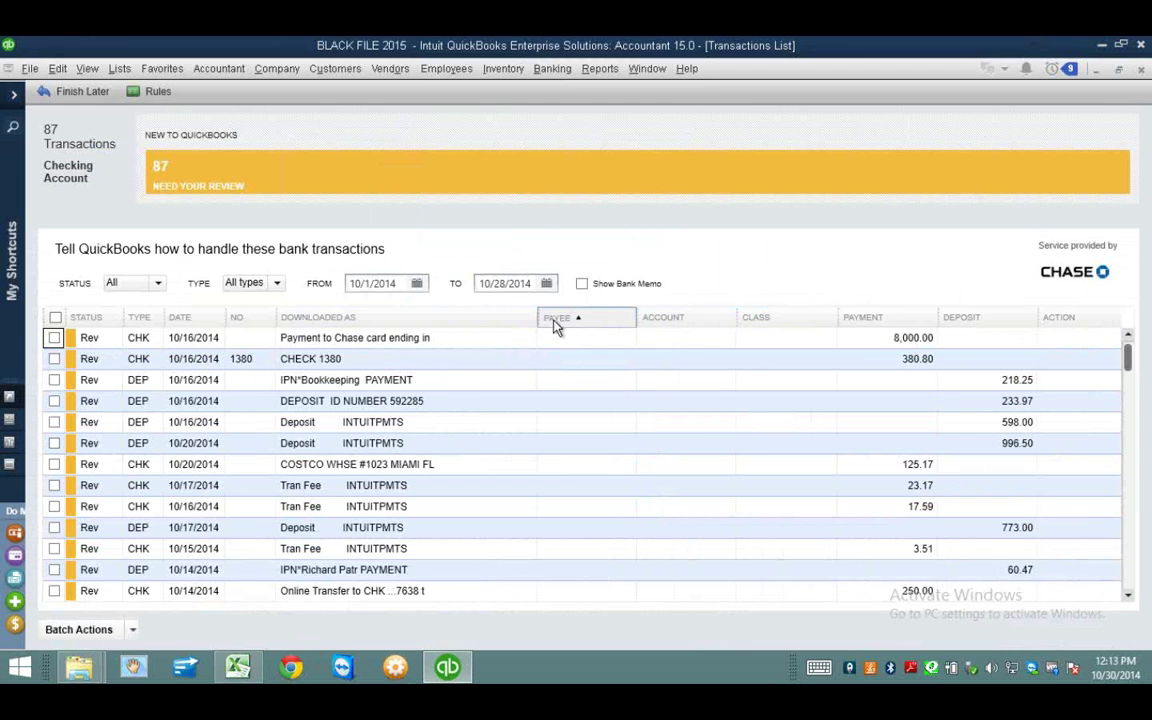
pyautogui.click(450, 322)
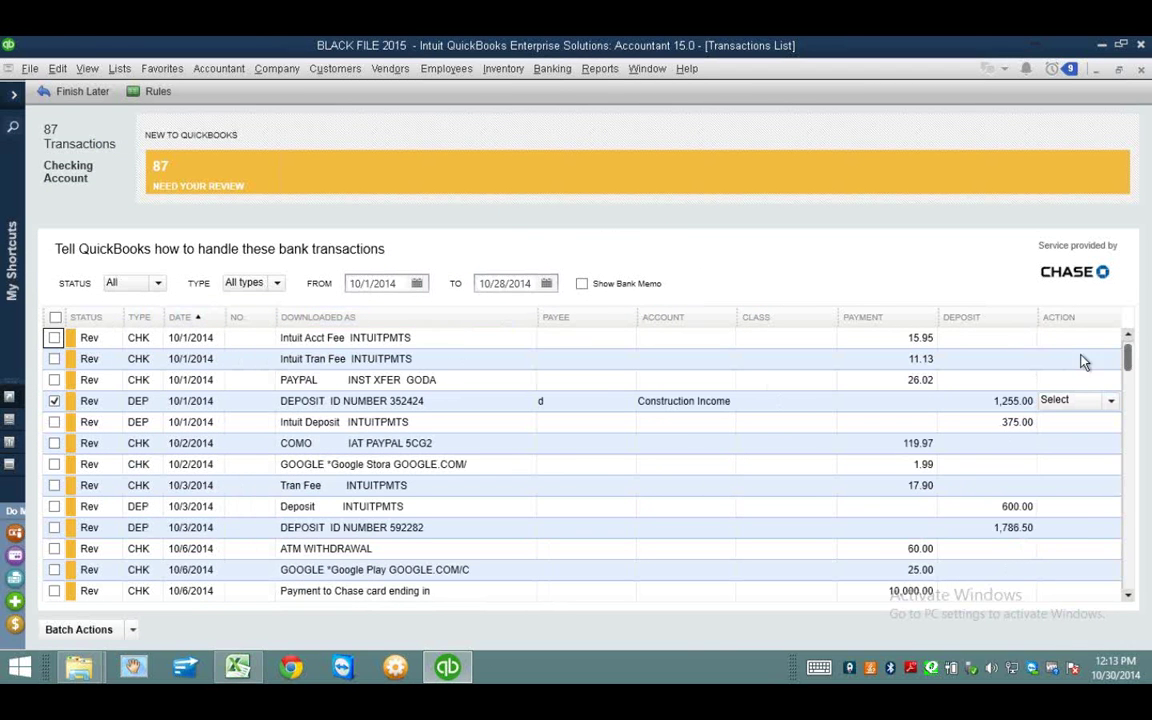
pyautogui.click(845, 405)
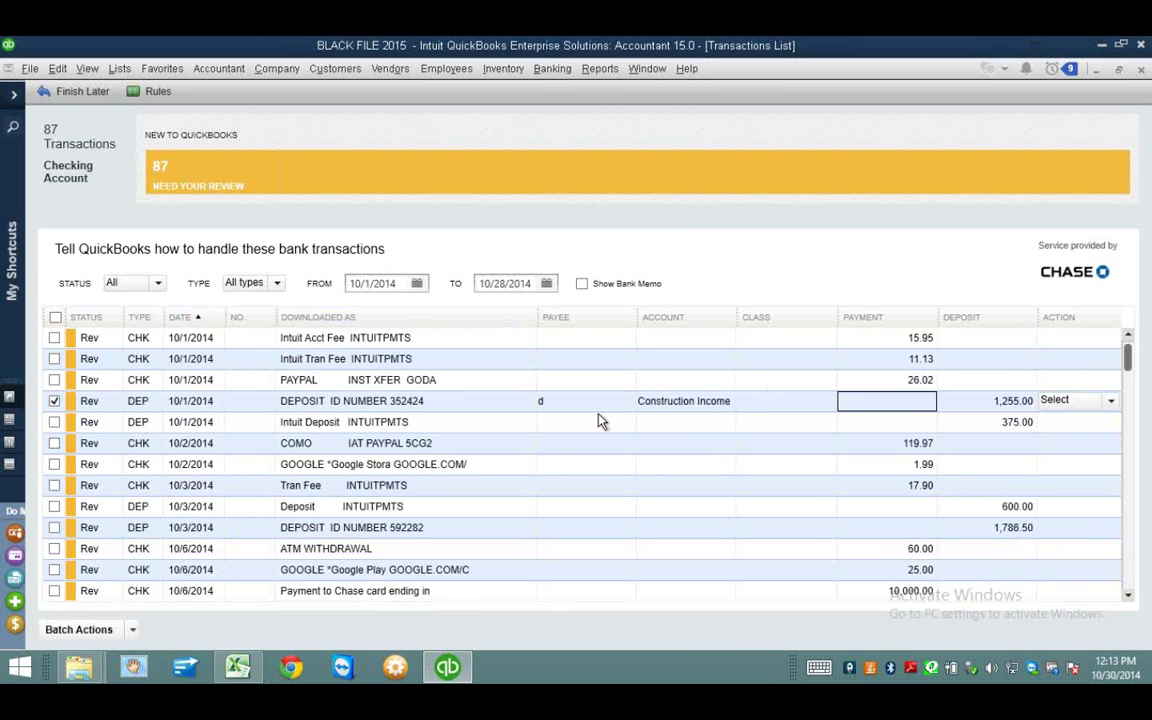
pyautogui.click(576, 402)
pyautogui.click(687, 403)
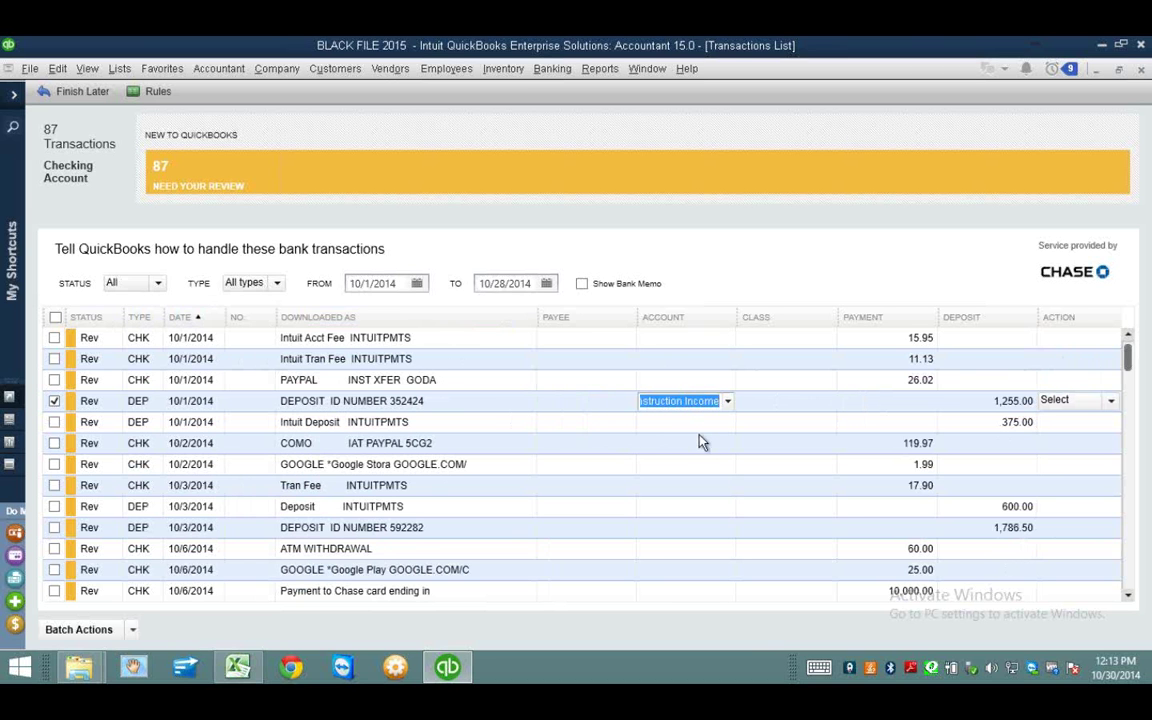
# Step: Open Add More Details for the 1,255.00 deposit and compare its open invoices with the undeposited funds
pyautogui.click(1118, 399)
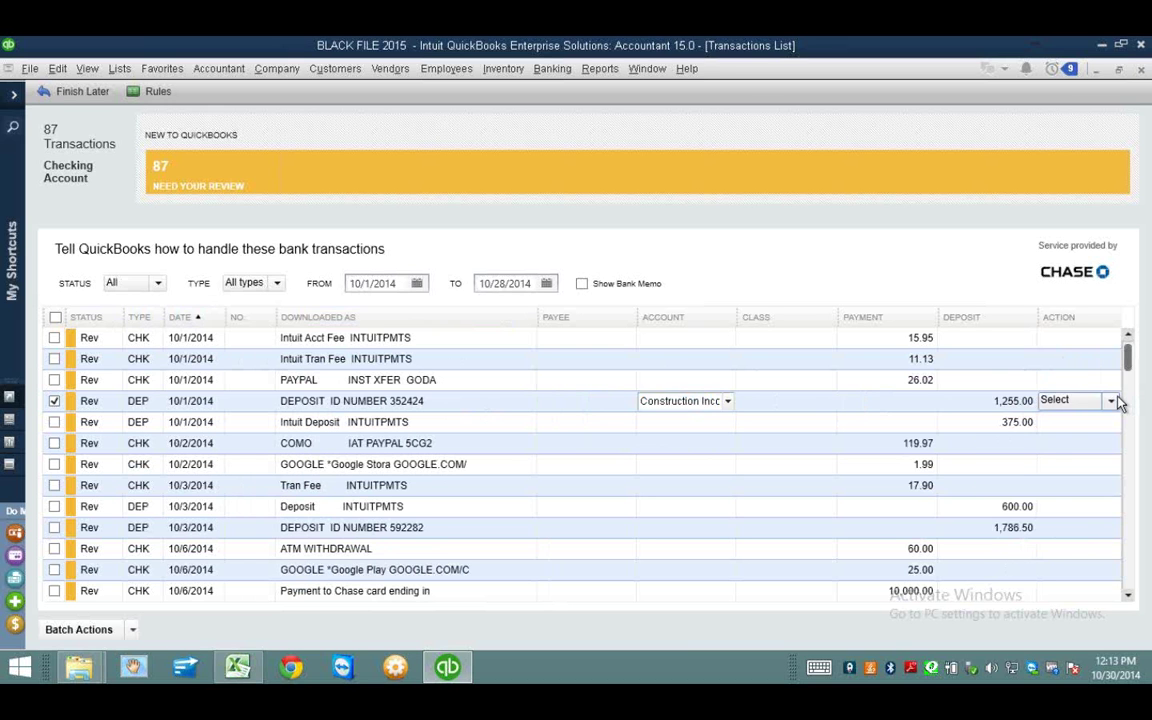
pyautogui.click(1118, 401)
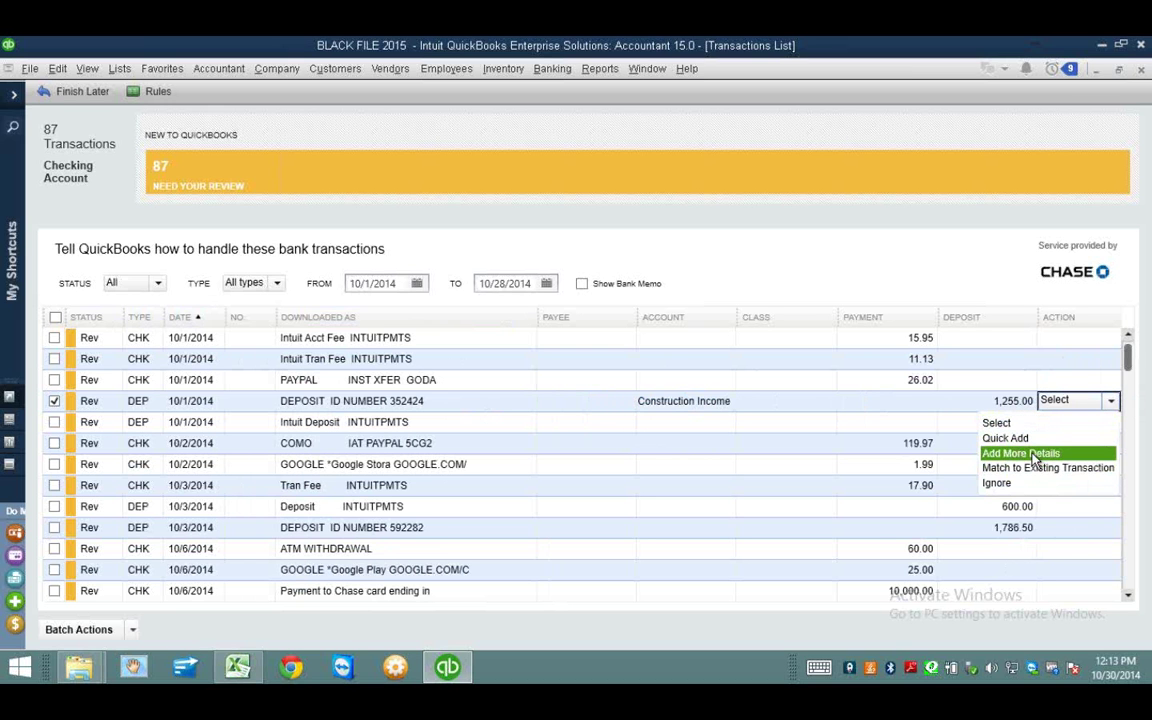
pyautogui.click(1084, 402)
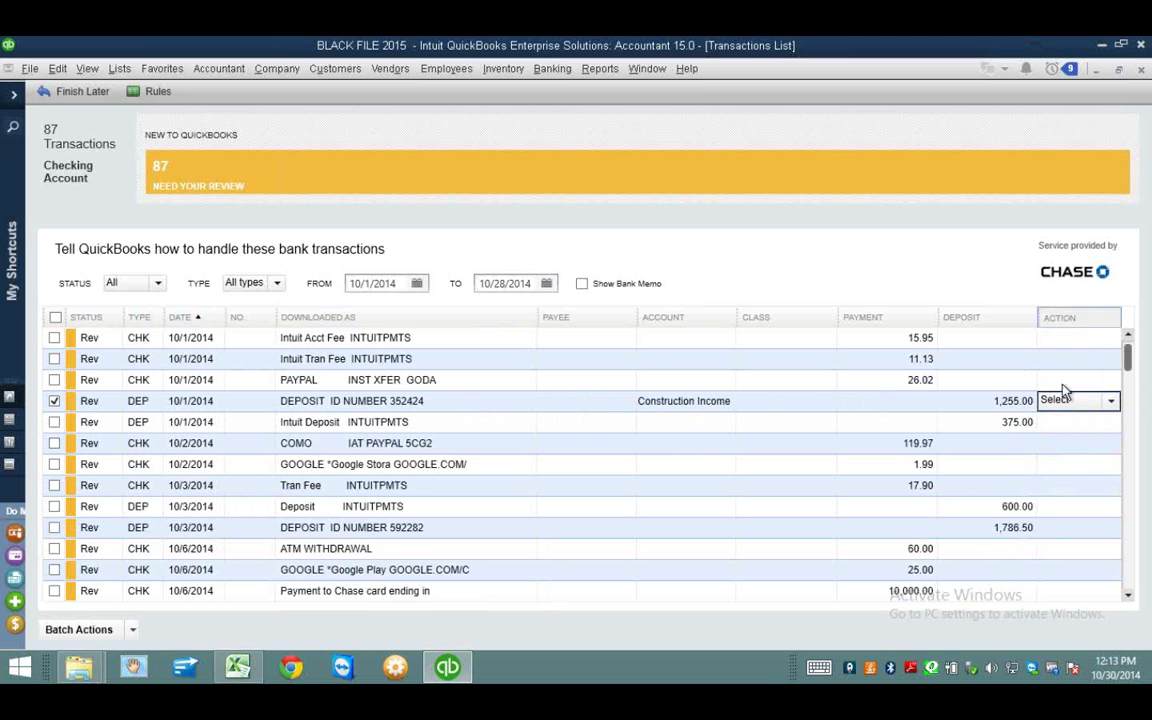
pyautogui.click(1111, 401)
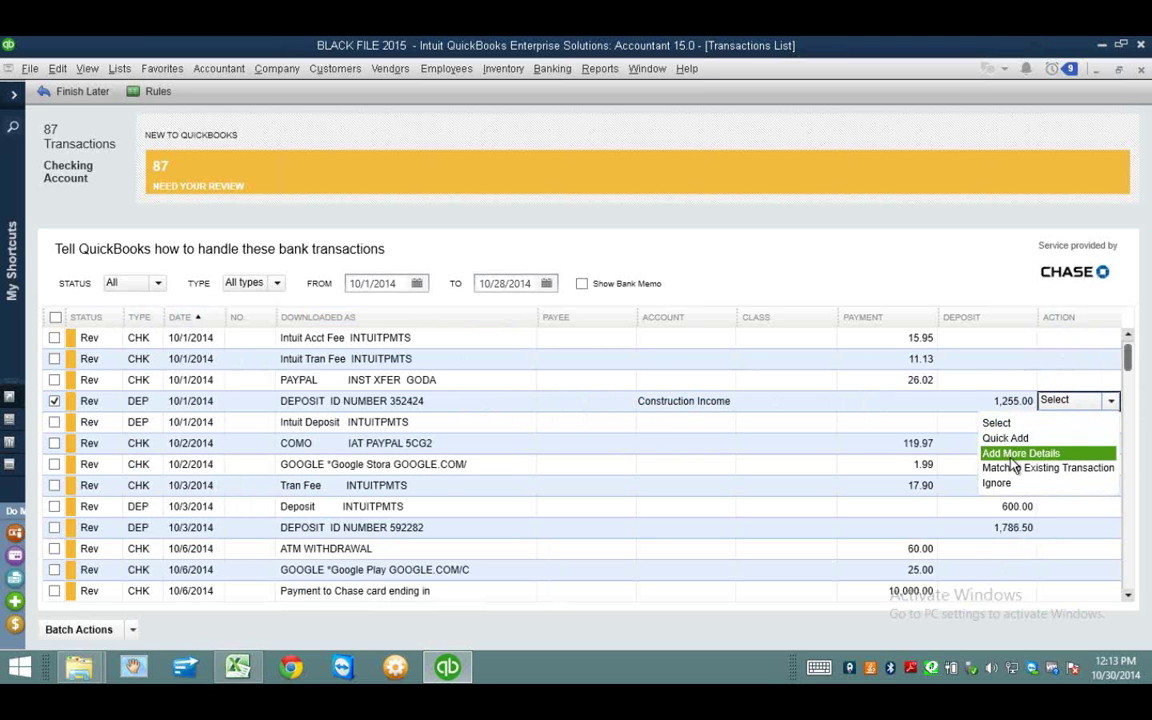
pyautogui.click(1015, 453)
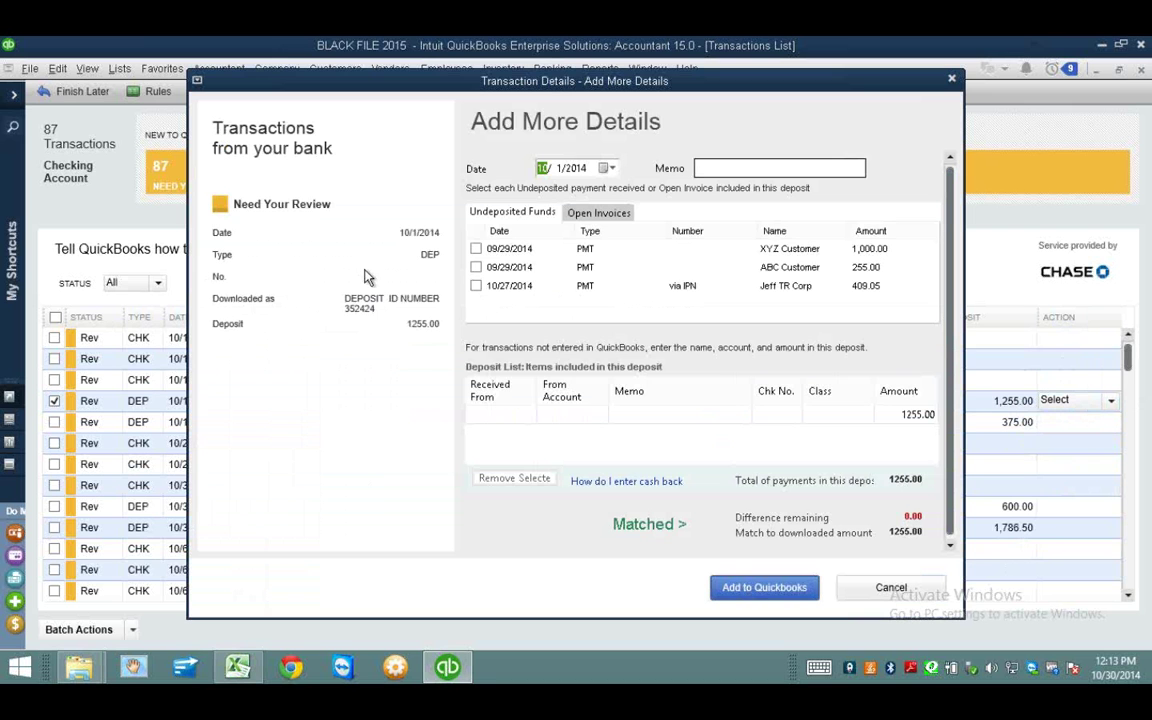
pyautogui.click(602, 213)
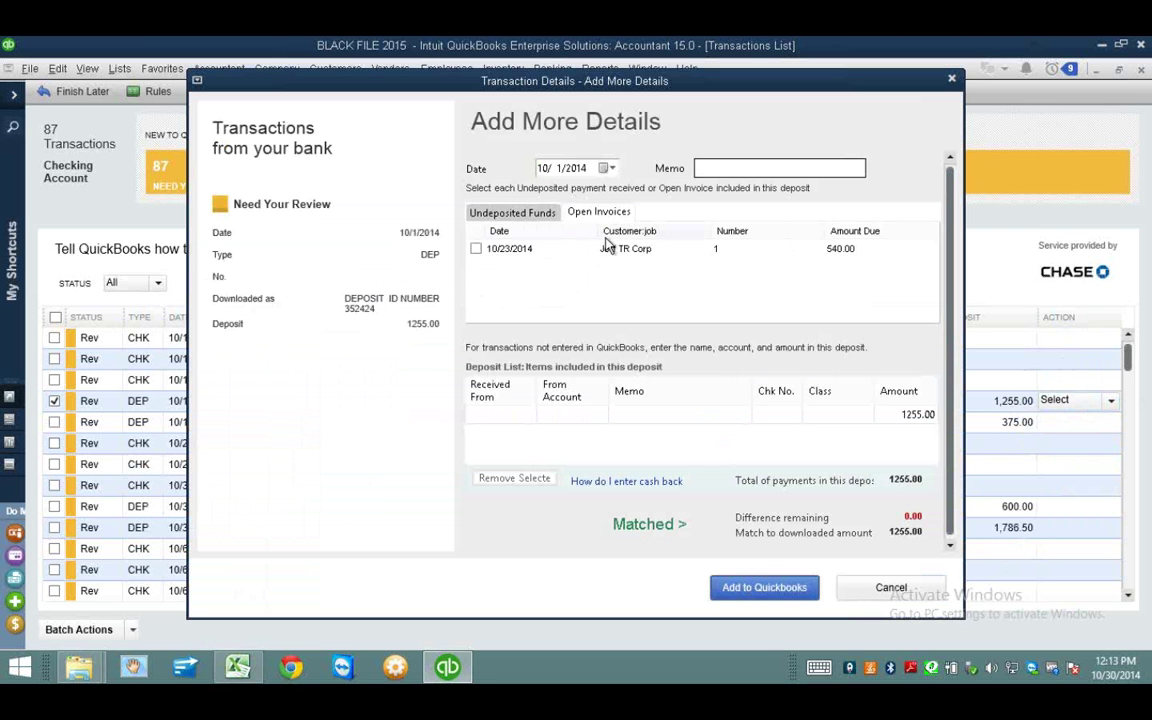
pyautogui.click(508, 212)
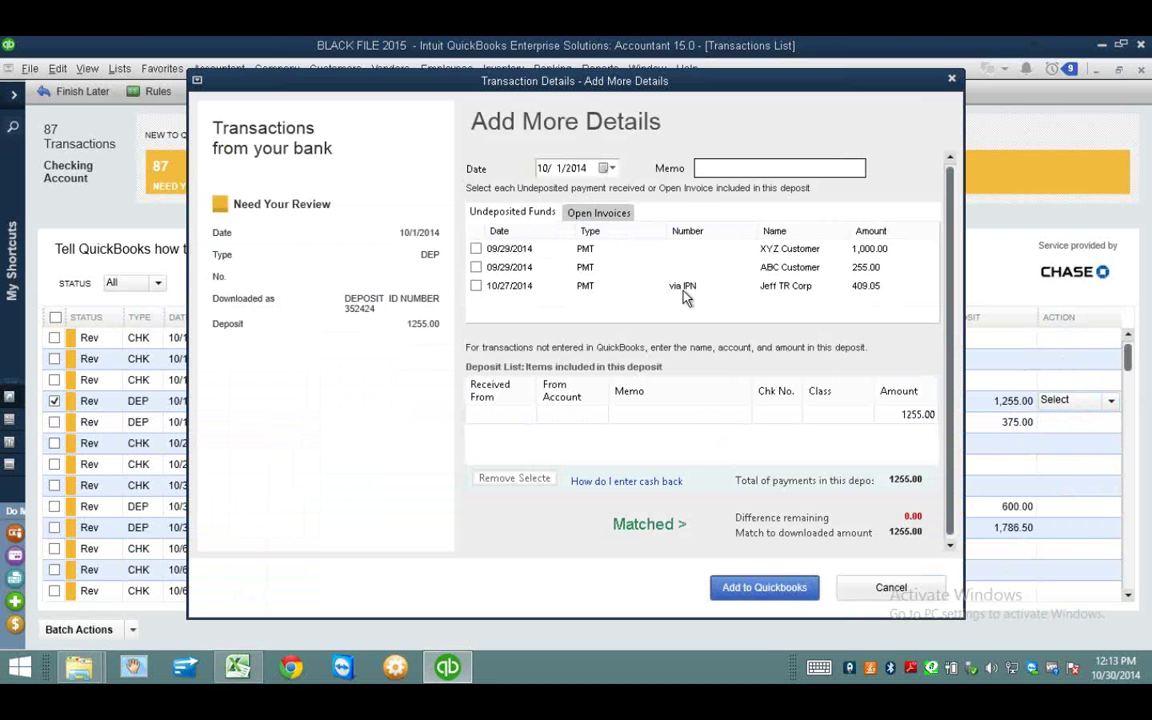
# Step: Include the undeposited XYZ Customer and ABC Customer payments in the deposit and add it to QuickBooks
pyautogui.click(476, 249)
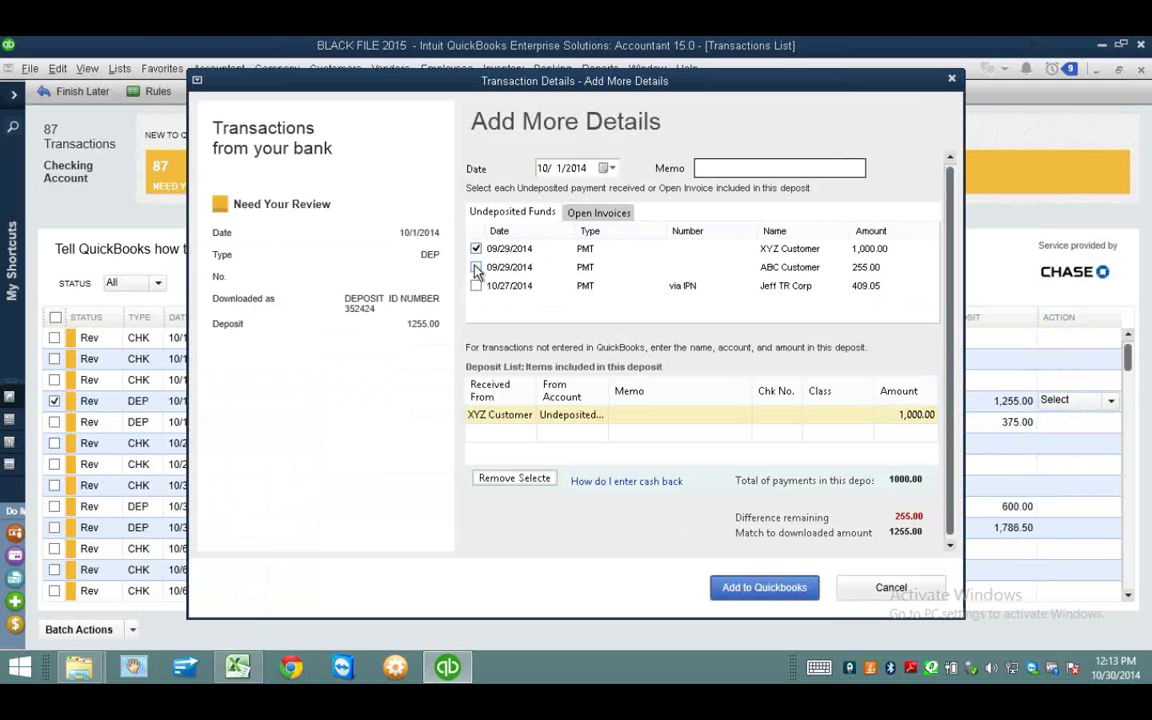
pyautogui.click(476, 267)
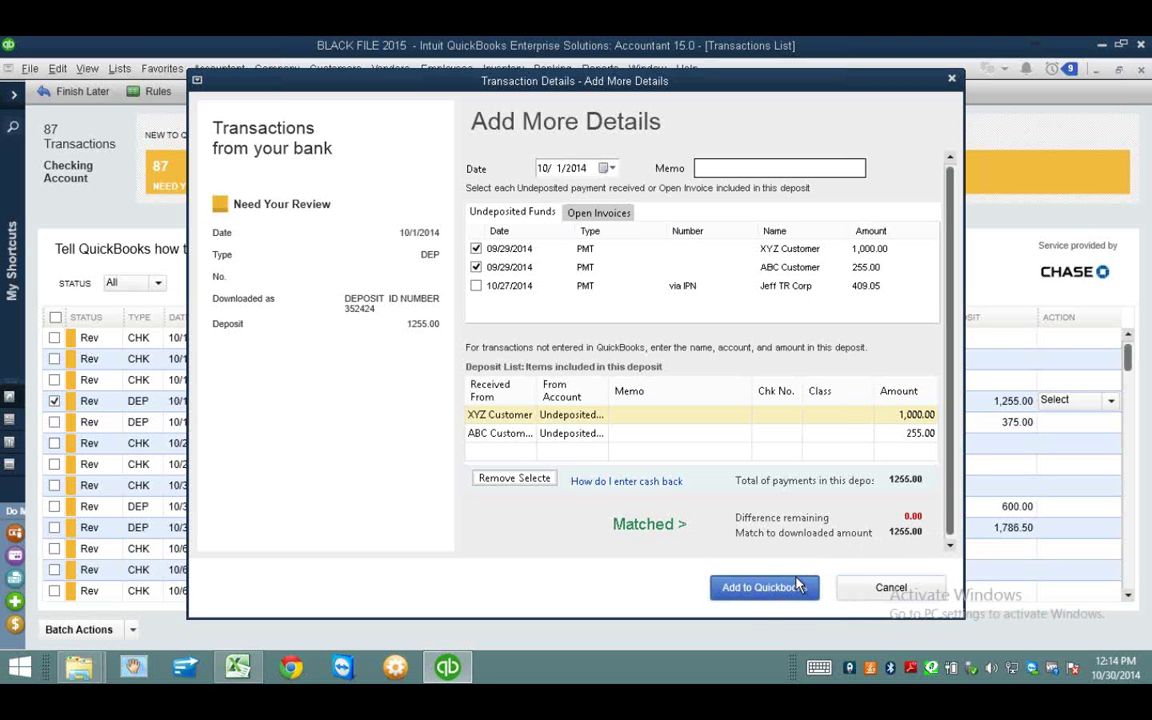
pyautogui.click(766, 590)
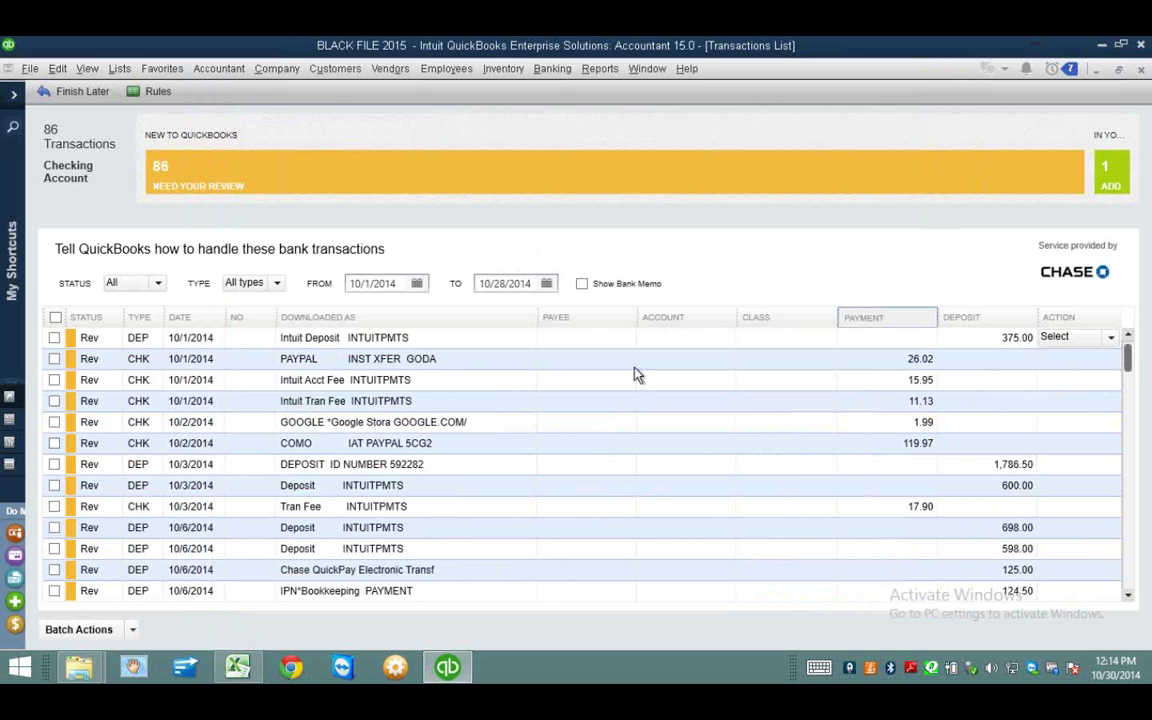
# Step: Open the Customer Center and start a new invoice for Venovo Customer
pyautogui.click(1020, 340)
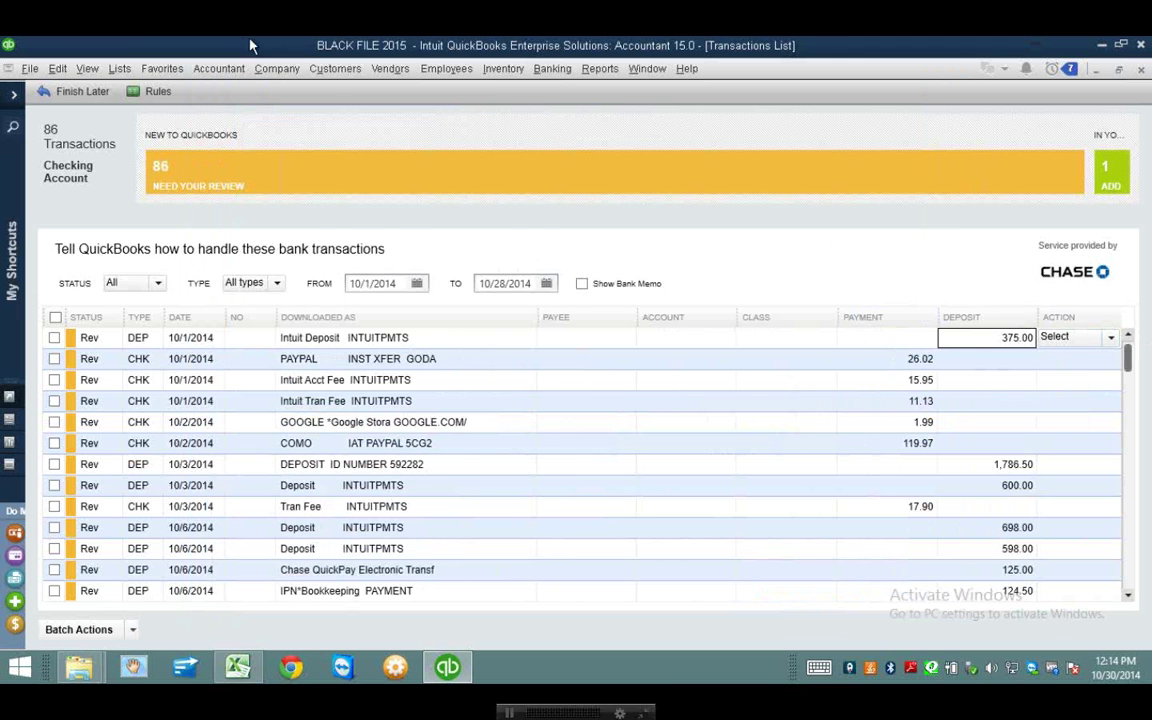
pyautogui.click(335, 68)
pyautogui.click(338, 92)
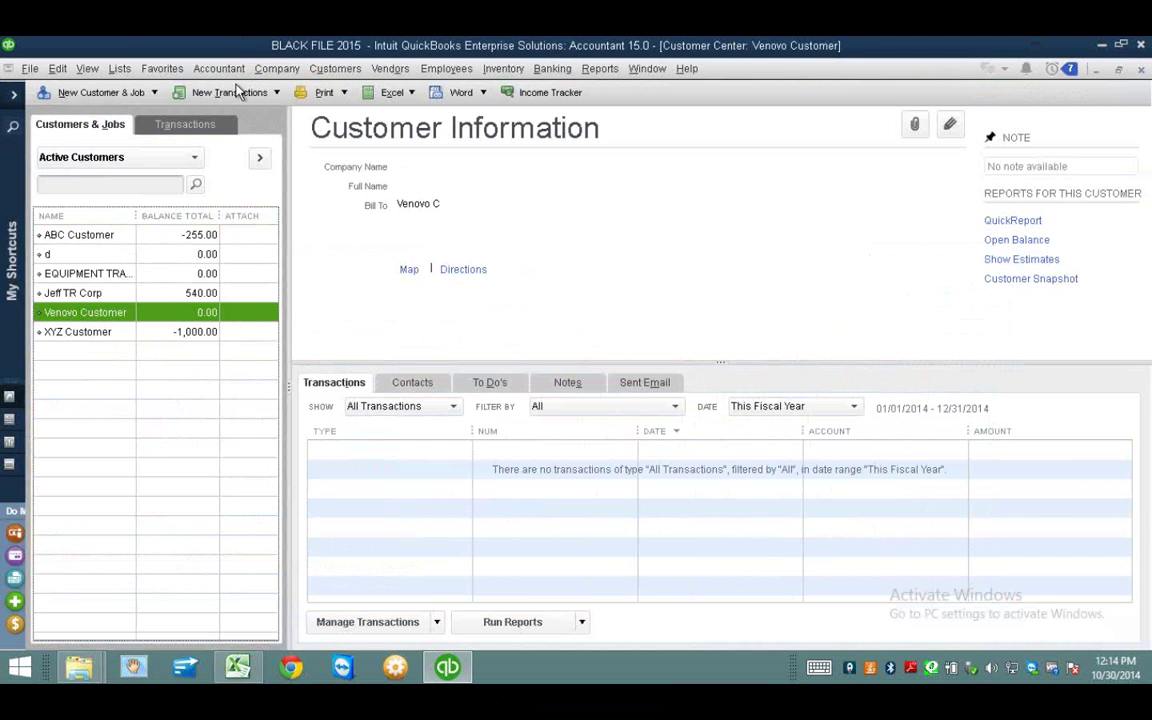
pyautogui.click(232, 92)
pyautogui.click(231, 150)
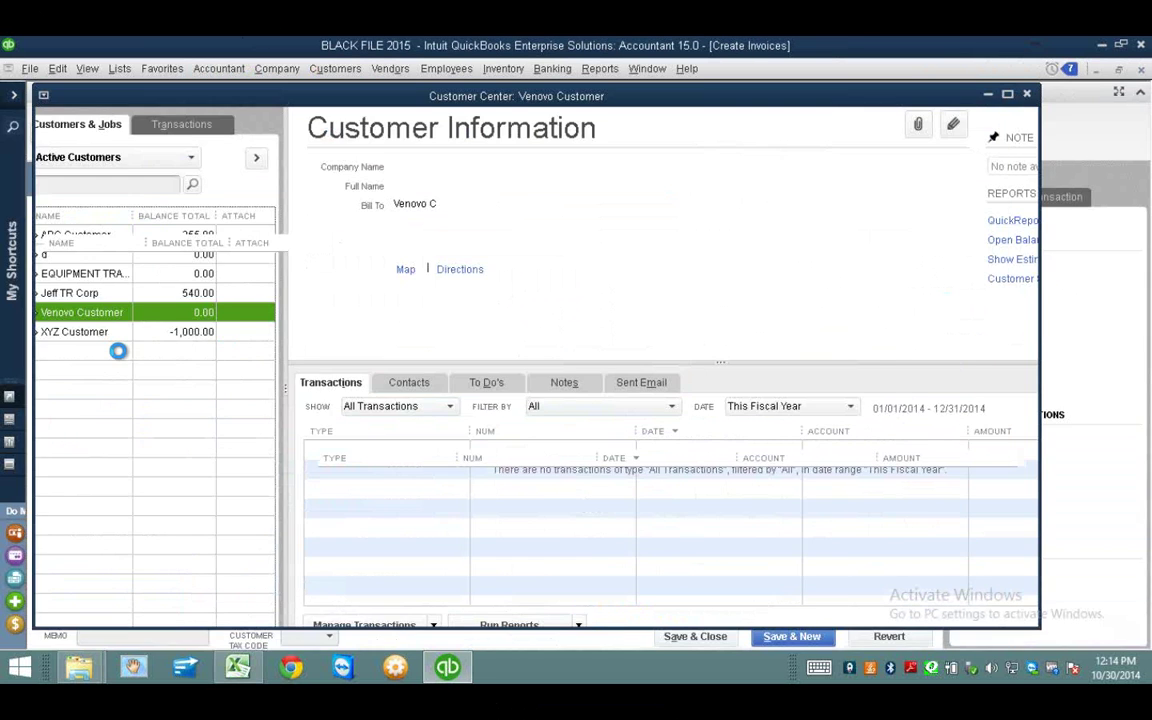
# Step: Add a Design Fees line priced at 375 to the invoice, then save and close it
pyautogui.click(175, 379)
pyautogui.write('HOU')
pyautogui.press('BackSpace')
pyautogui.press('BackSpace')
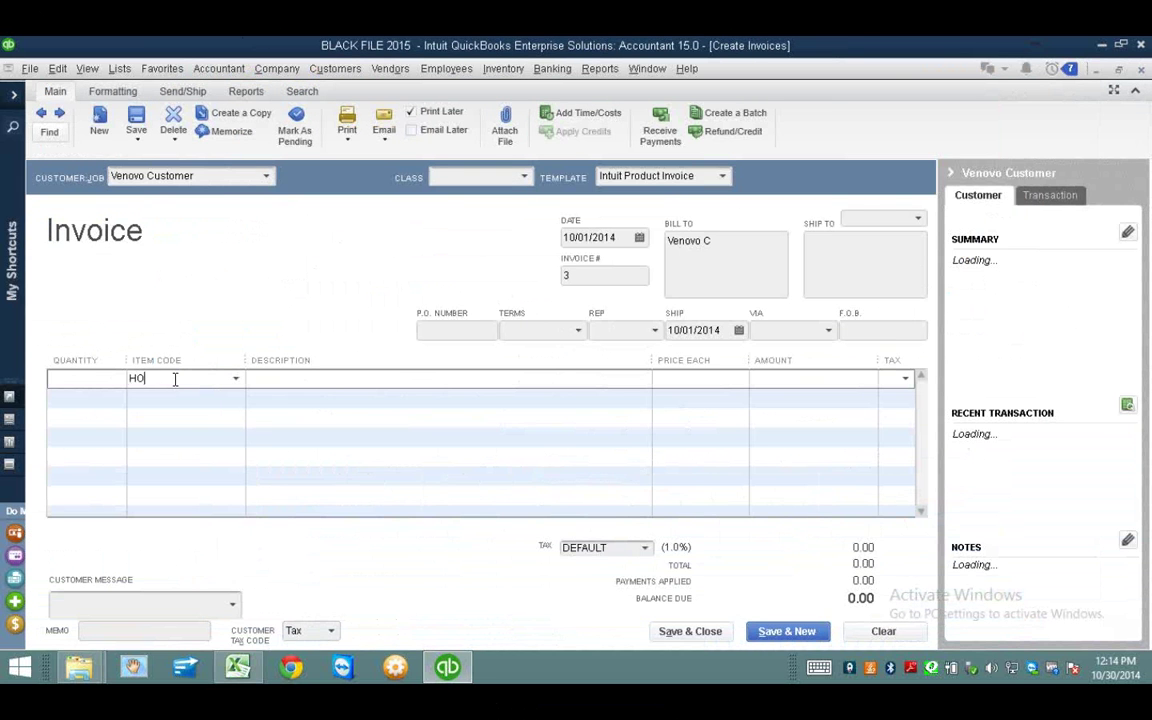
pyautogui.click(236, 378)
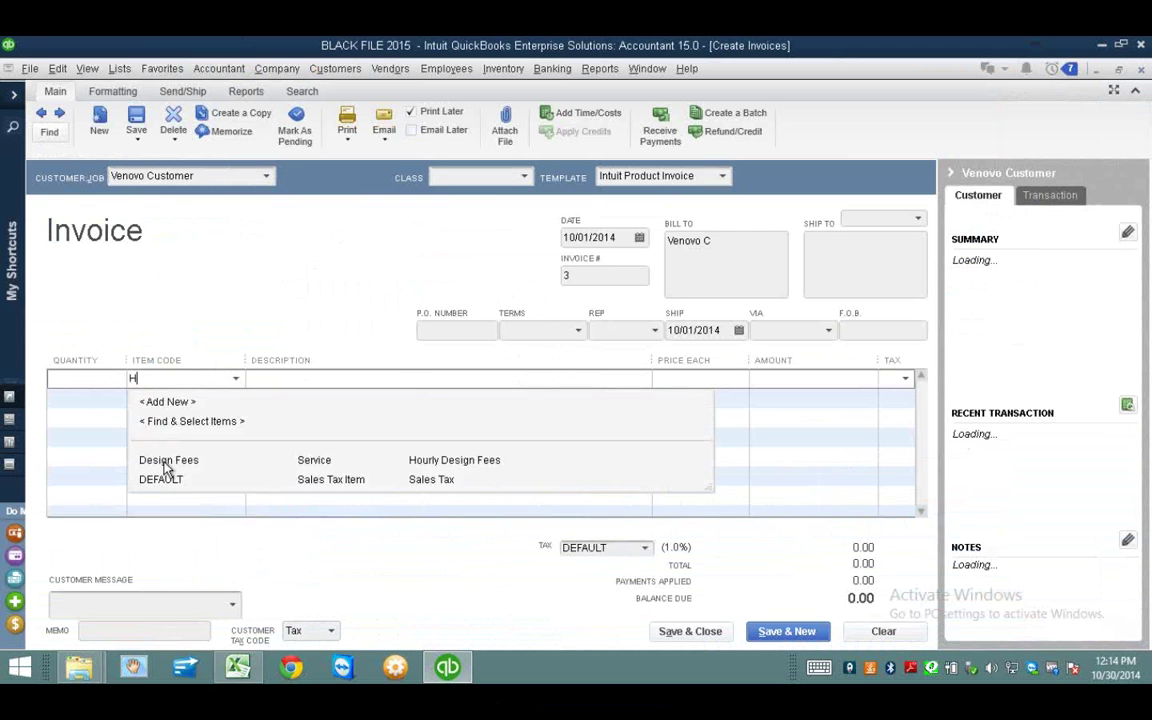
pyautogui.click(165, 458)
pyautogui.click(697, 380)
pyautogui.write('3')
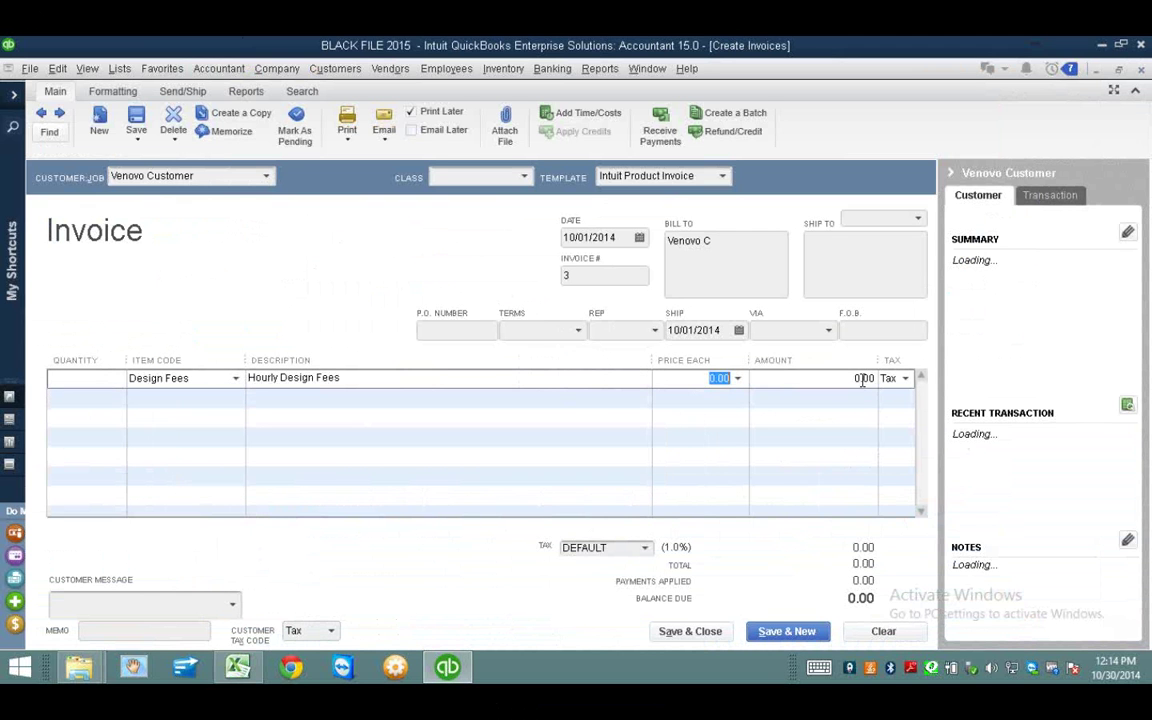
pyautogui.write('75')
pyautogui.click(689, 631)
# Step: Look for the new invoice among the open invoices in the 375.00 deposit's Add More Details, then cancel
pyautogui.click(521, 272)
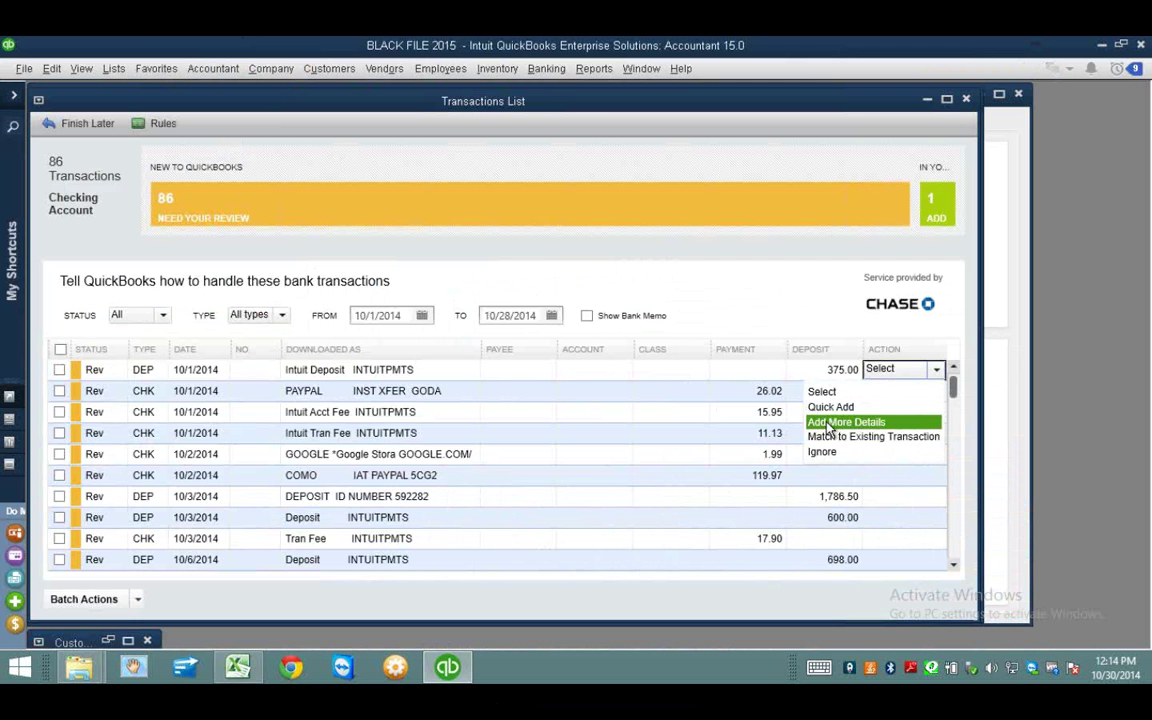
pyautogui.click(835, 423)
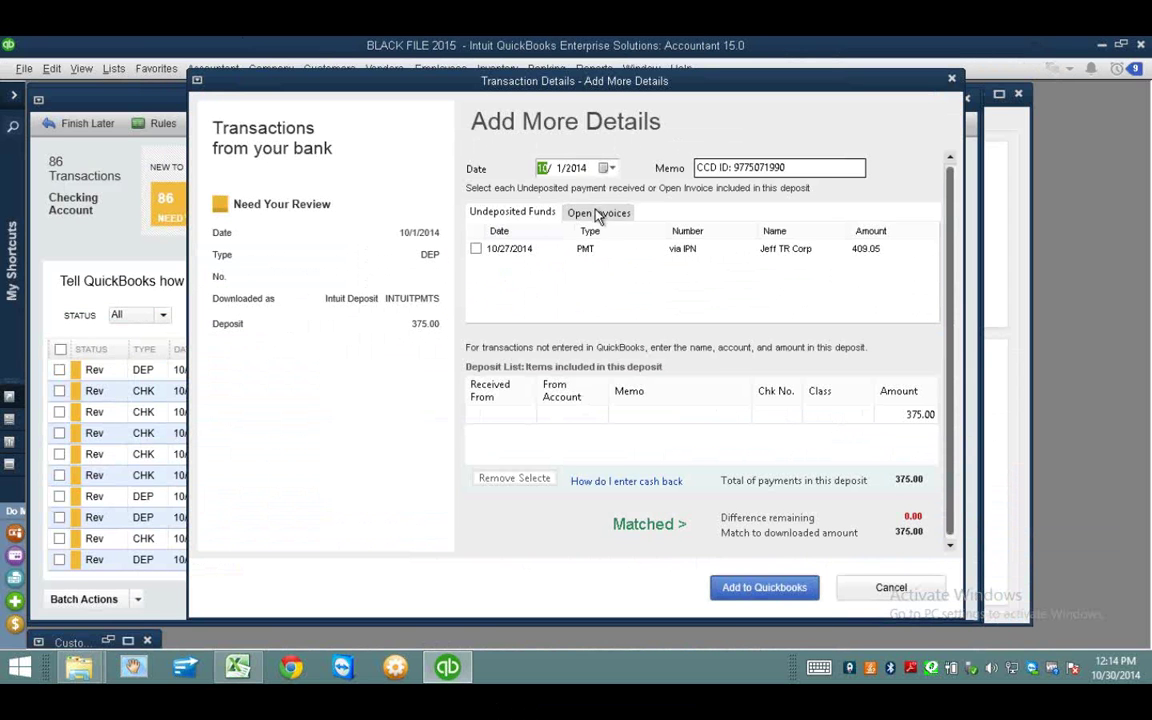
pyautogui.click(596, 212)
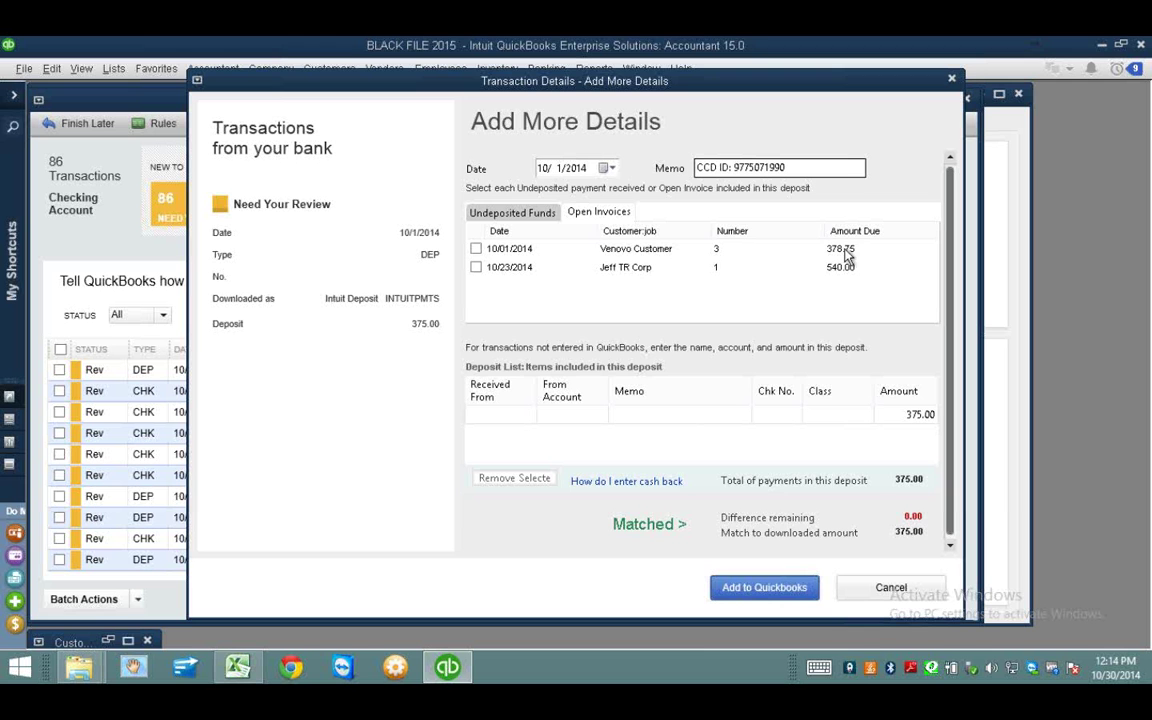
pyautogui.click(891, 589)
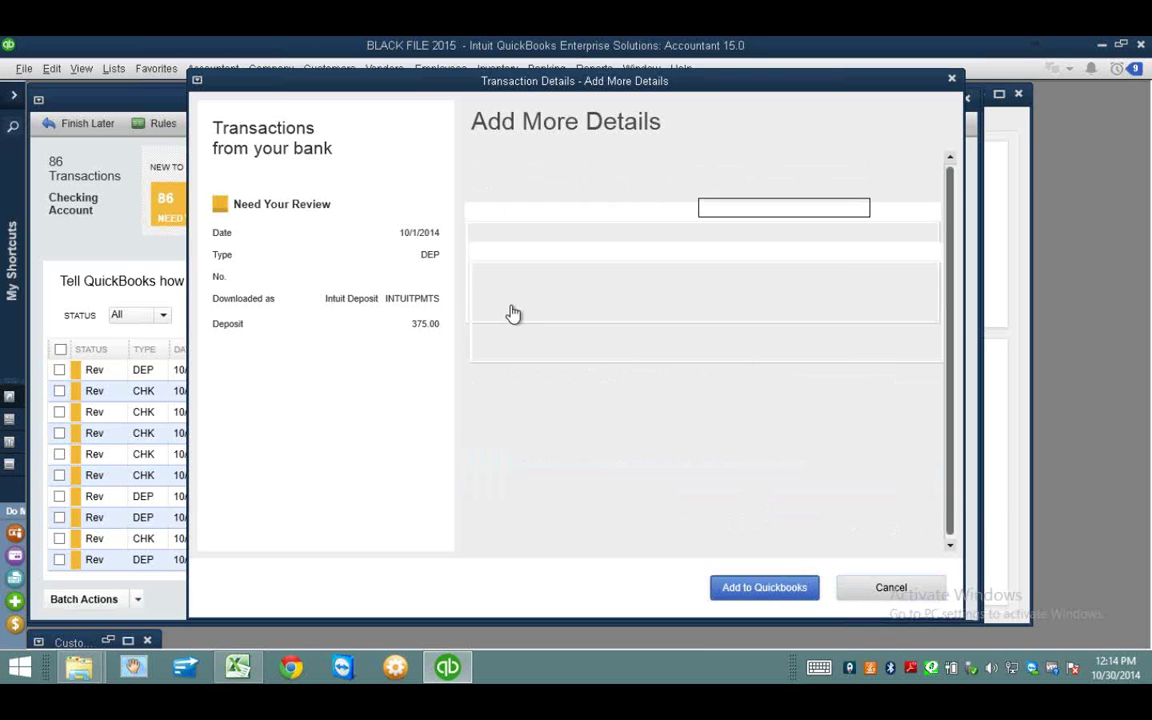
# Step: Reopen the Venovo Customer invoice from the Customer Center, set the Design Fees line's tax code to Non, and save without a class
pyautogui.click(968, 99)
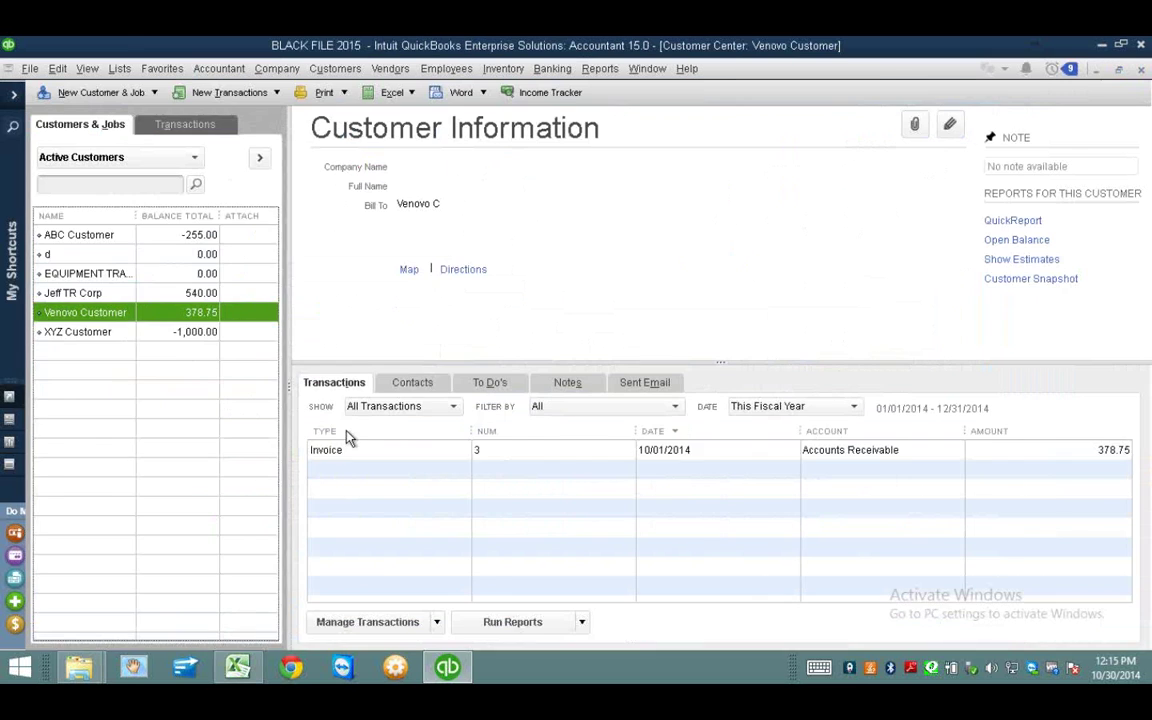
pyautogui.doubleClick(345, 451)
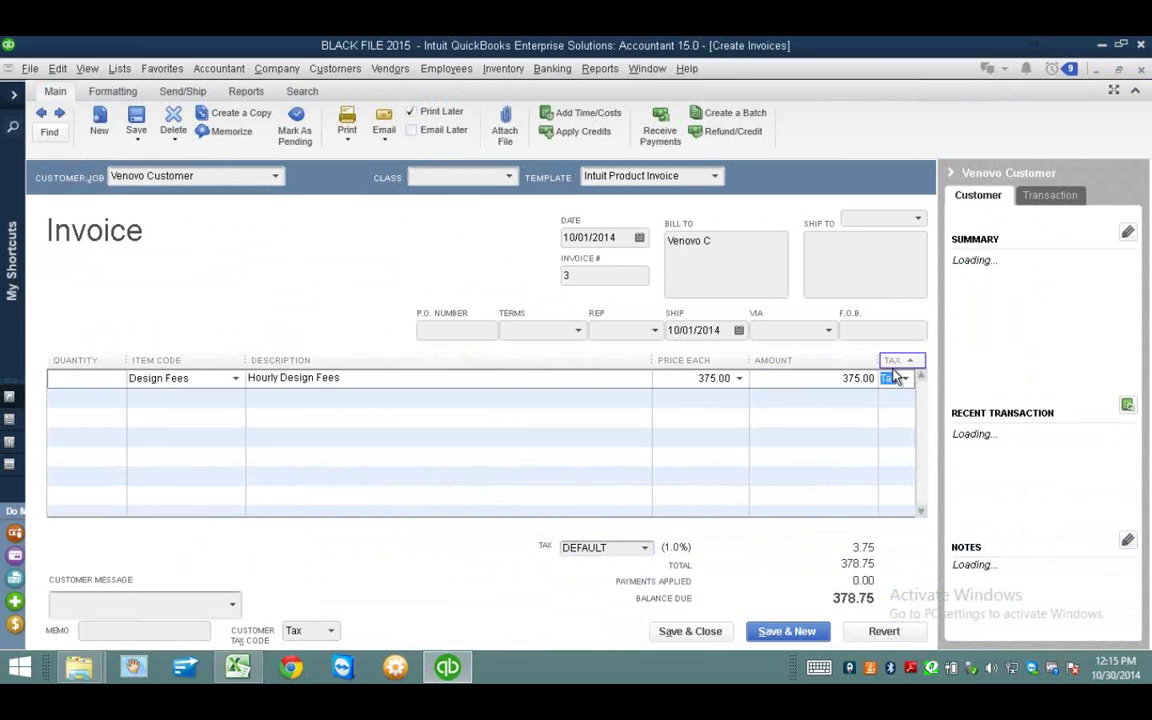
pyautogui.click(905, 378)
pyautogui.click(830, 459)
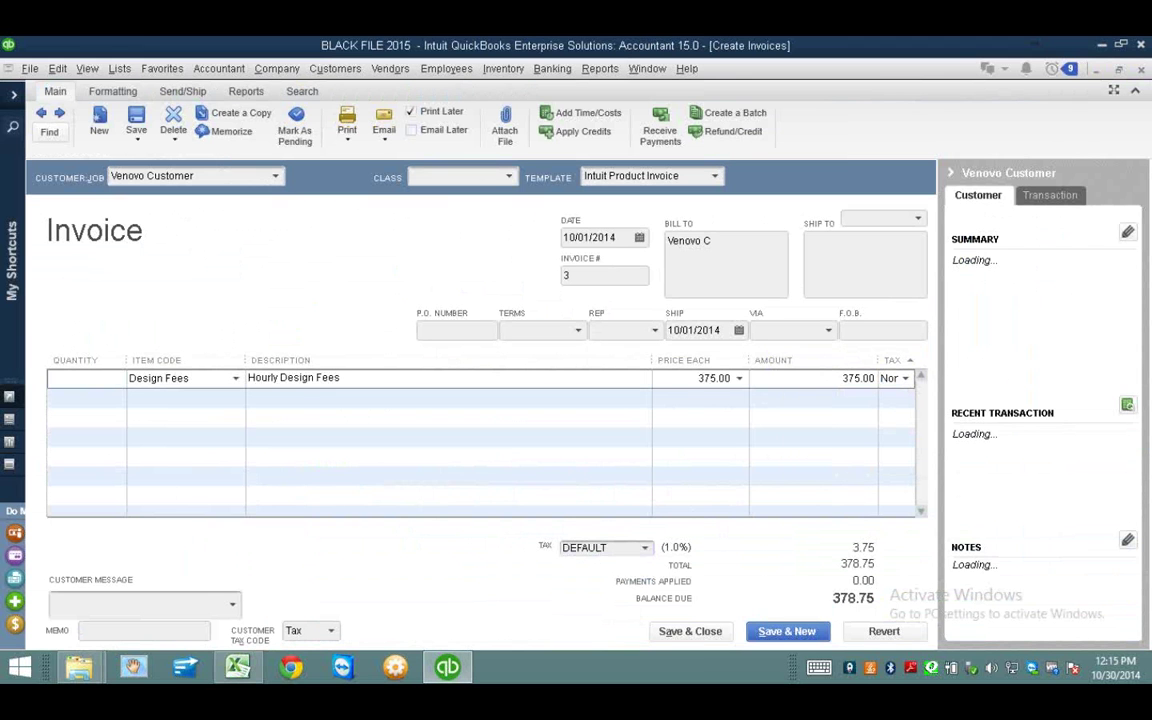
pyautogui.click(140, 128)
pyautogui.click(503, 248)
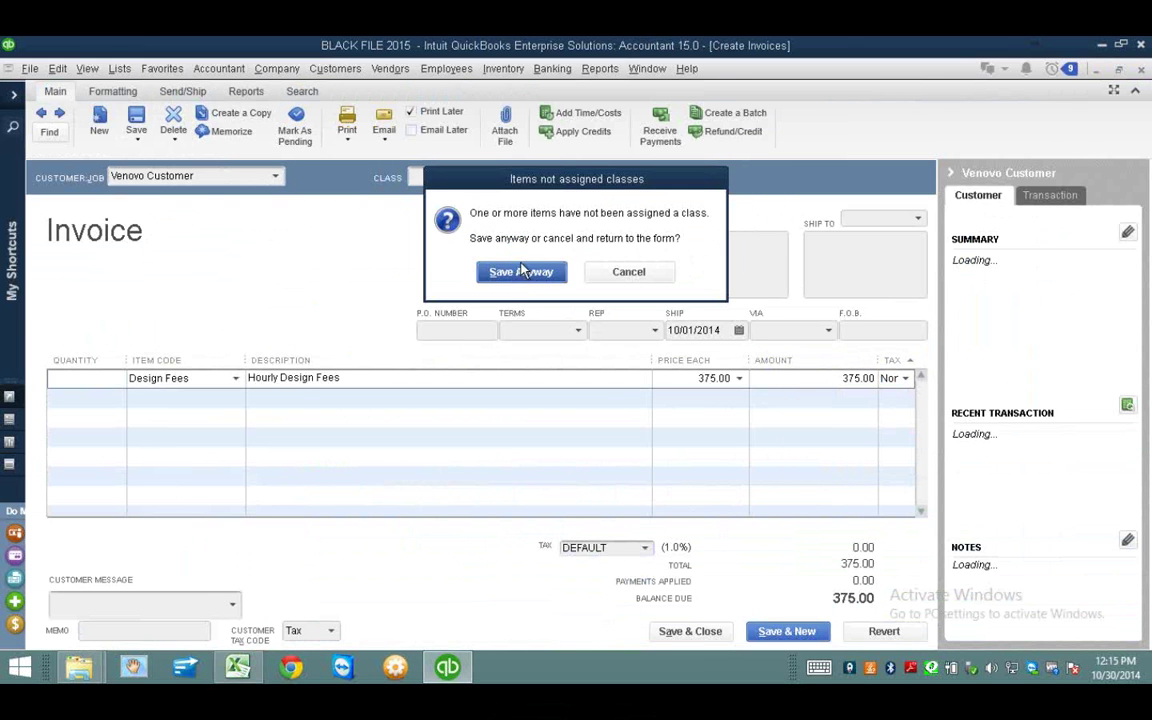
pyautogui.click(516, 272)
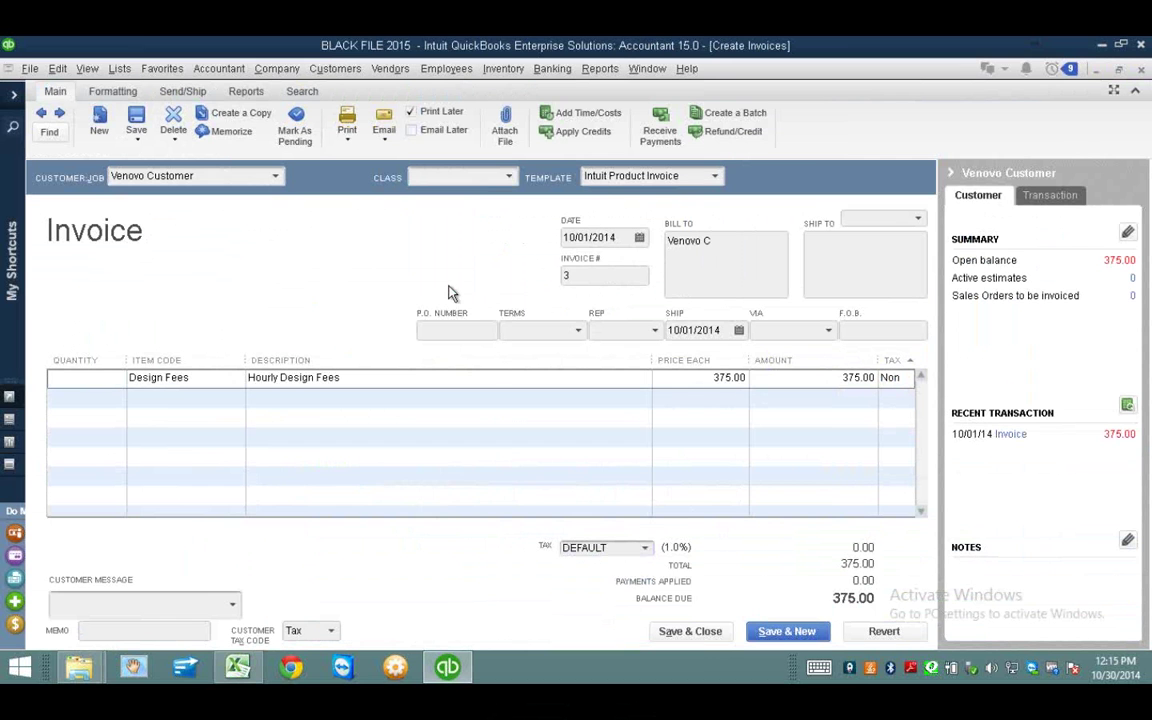
# Step: Receive Venovo Customer's full 375.00 payment against the invoice, then save and close both the payment and the invoice
pyautogui.click(660, 122)
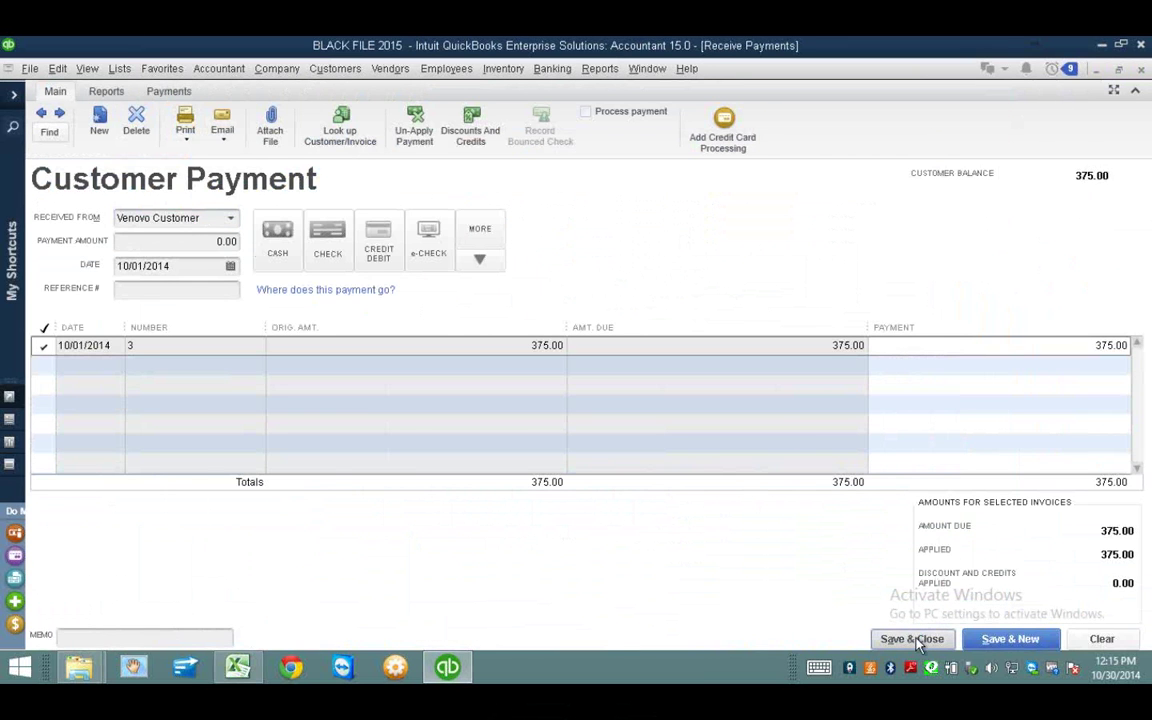
pyautogui.click(912, 639)
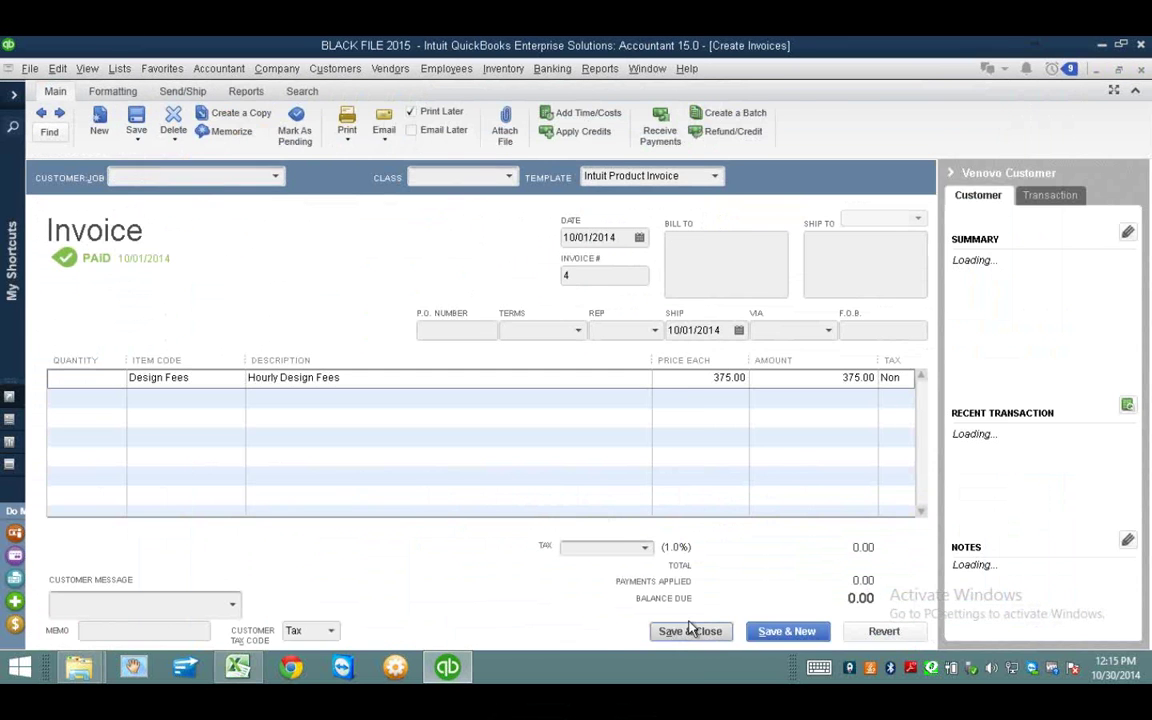
pyautogui.click(689, 631)
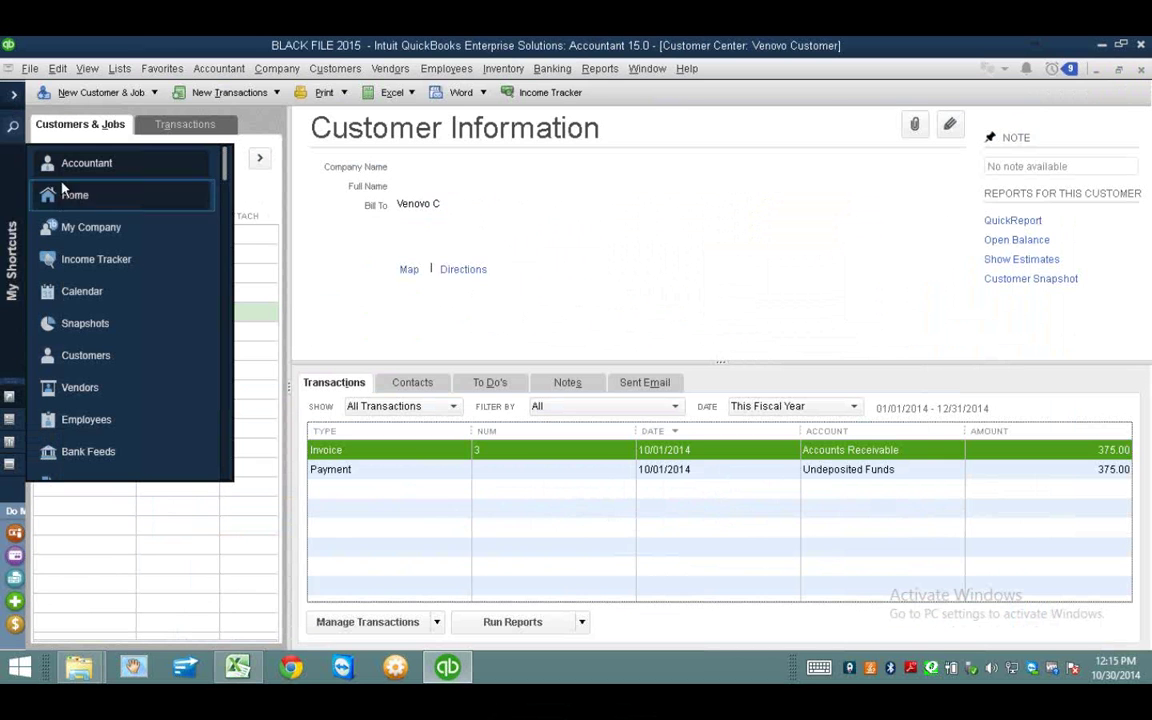
# Step: Record a deposit of Venovo Customer's 375.00 payment into the Checking Account, then save and close it
pyautogui.click(67, 195)
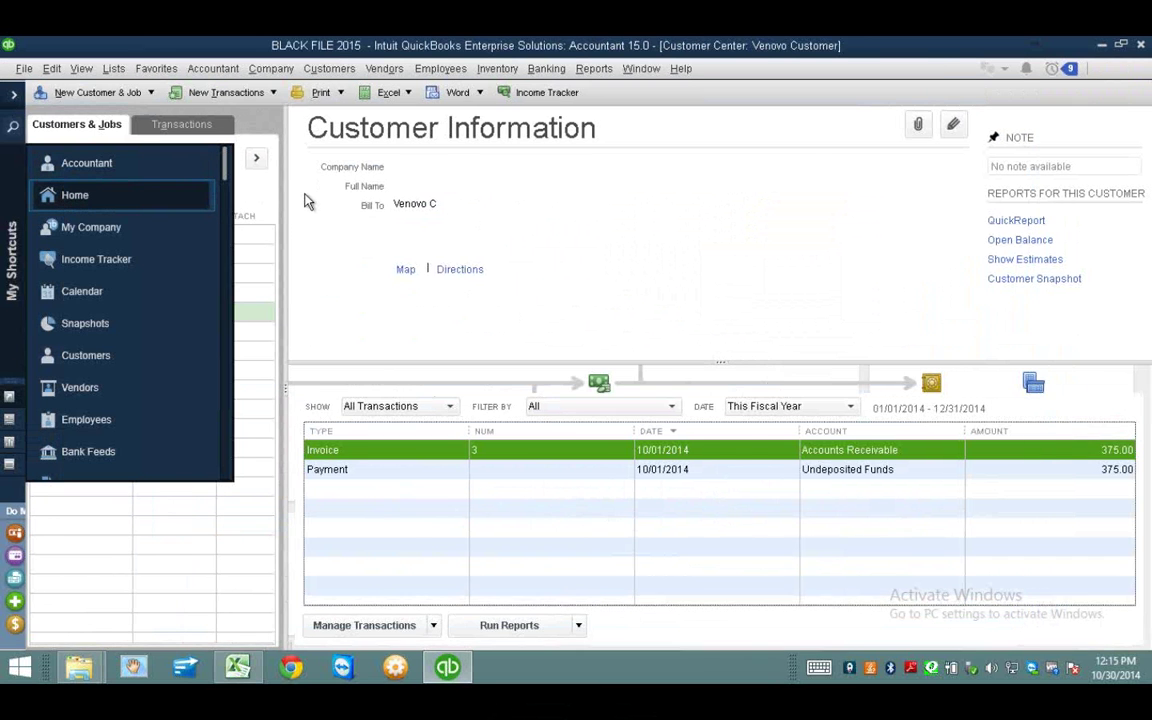
pyautogui.click(930, 383)
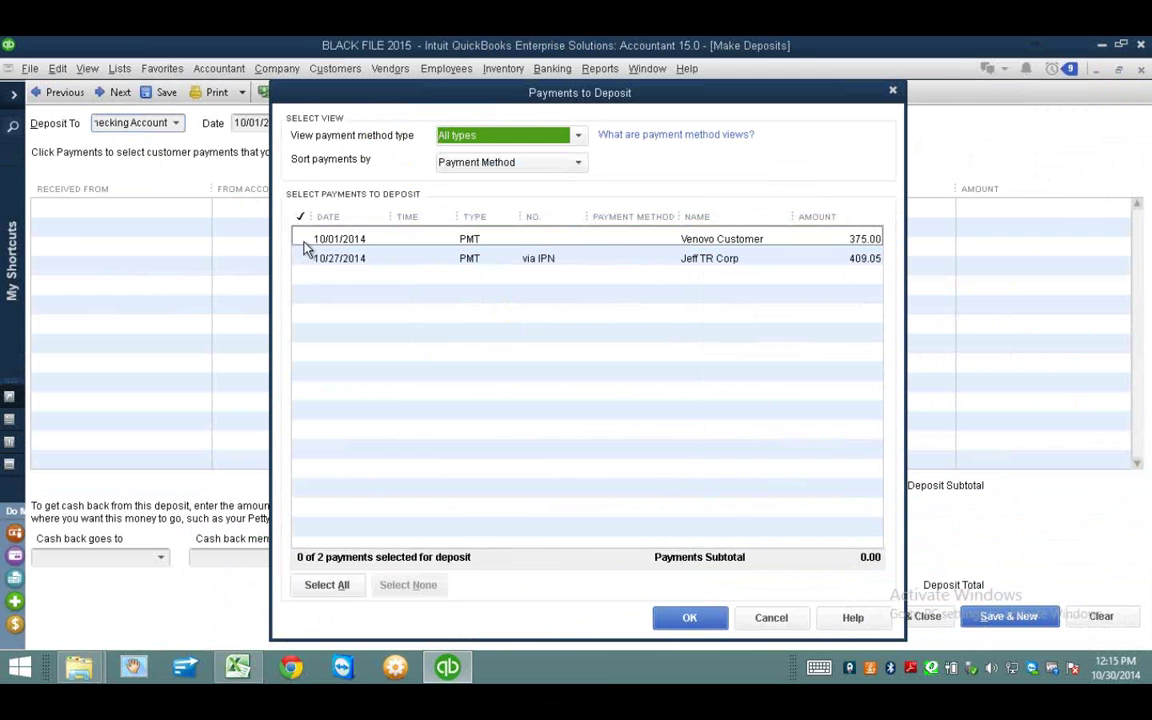
pyautogui.click(302, 239)
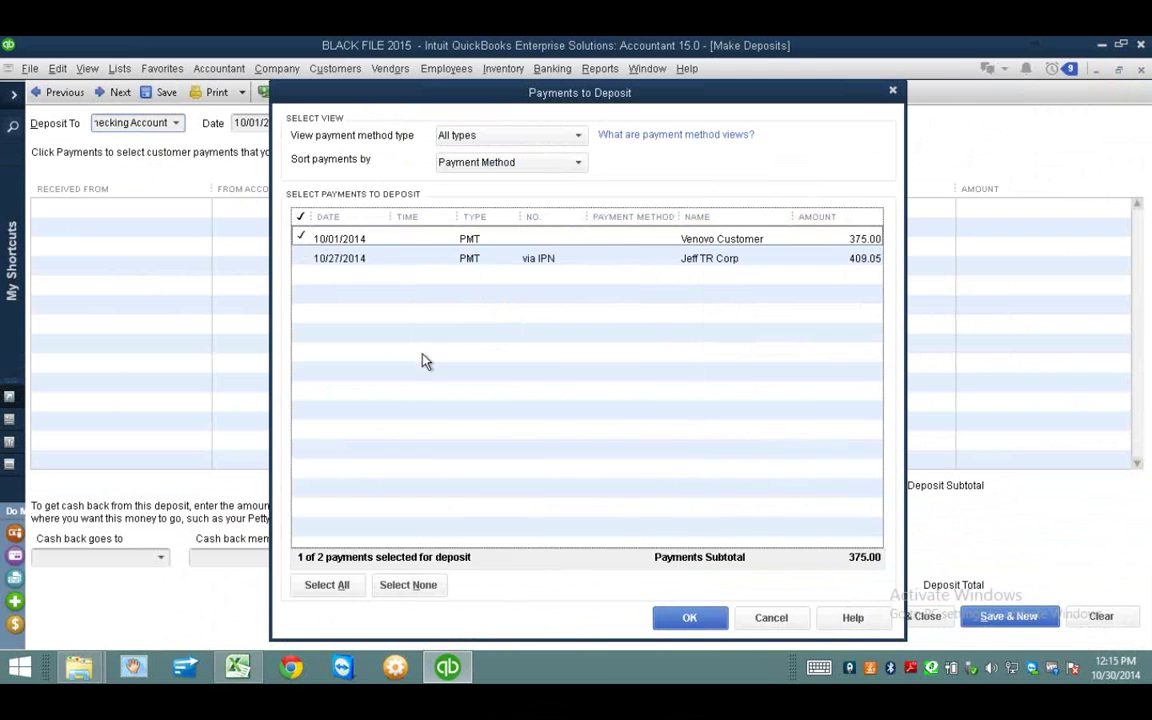
pyautogui.click(689, 618)
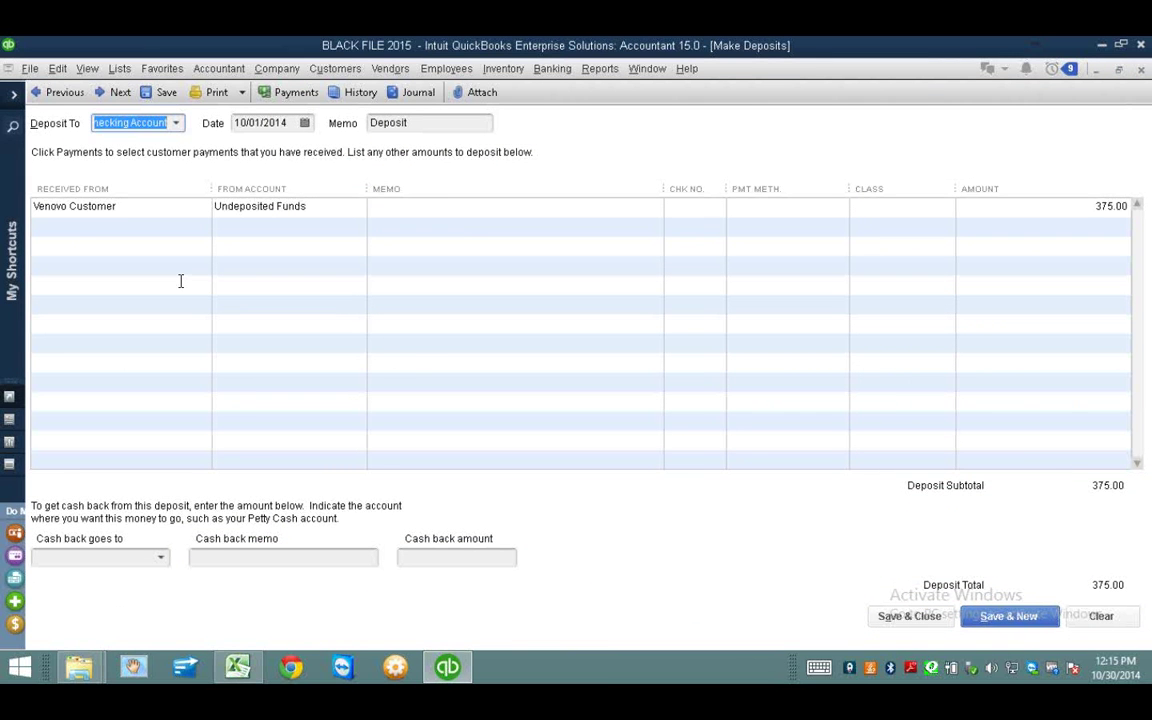
pyautogui.click(918, 616)
# Step: Reopen the checking account's Bank Feeds transaction list and approve the auto-matched 375.00 Intuit deposit
pyautogui.click(647, 68)
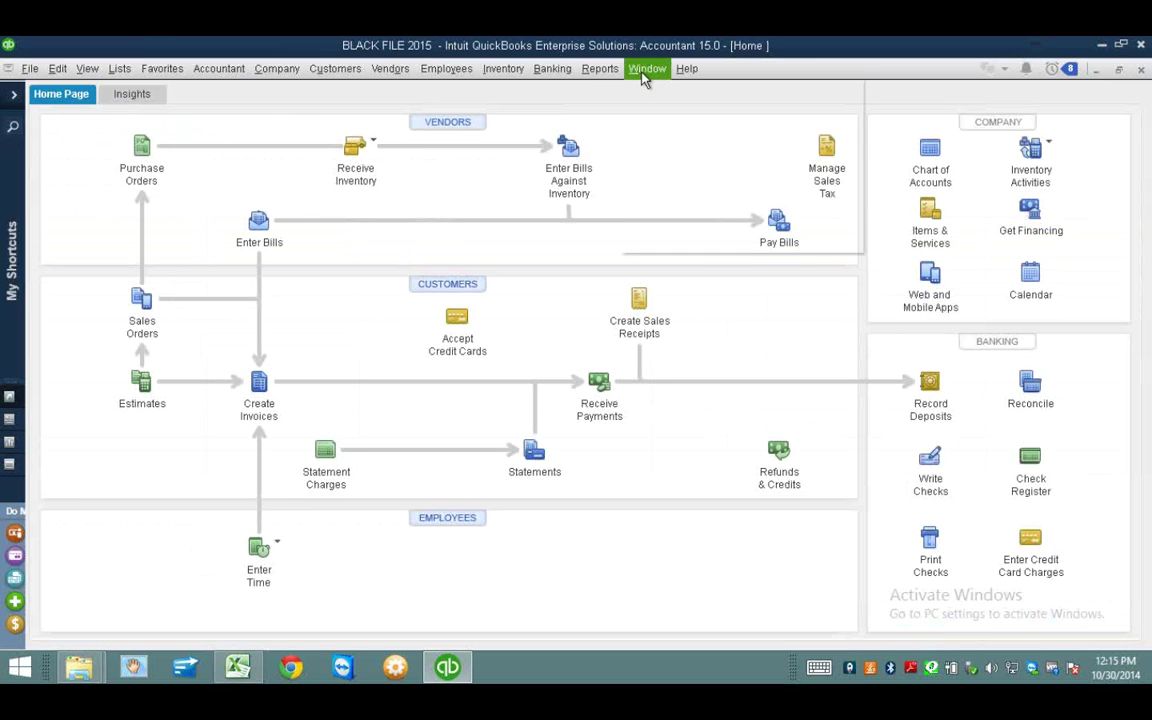
pyautogui.click(692, 243)
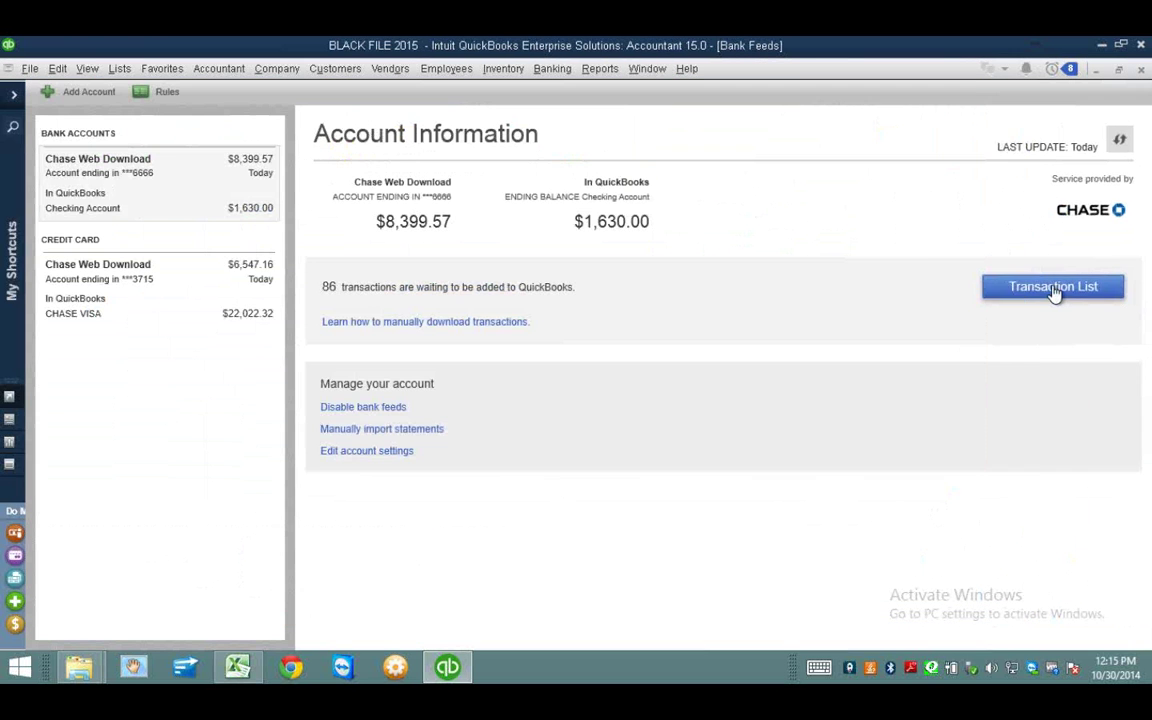
pyautogui.click(1053, 289)
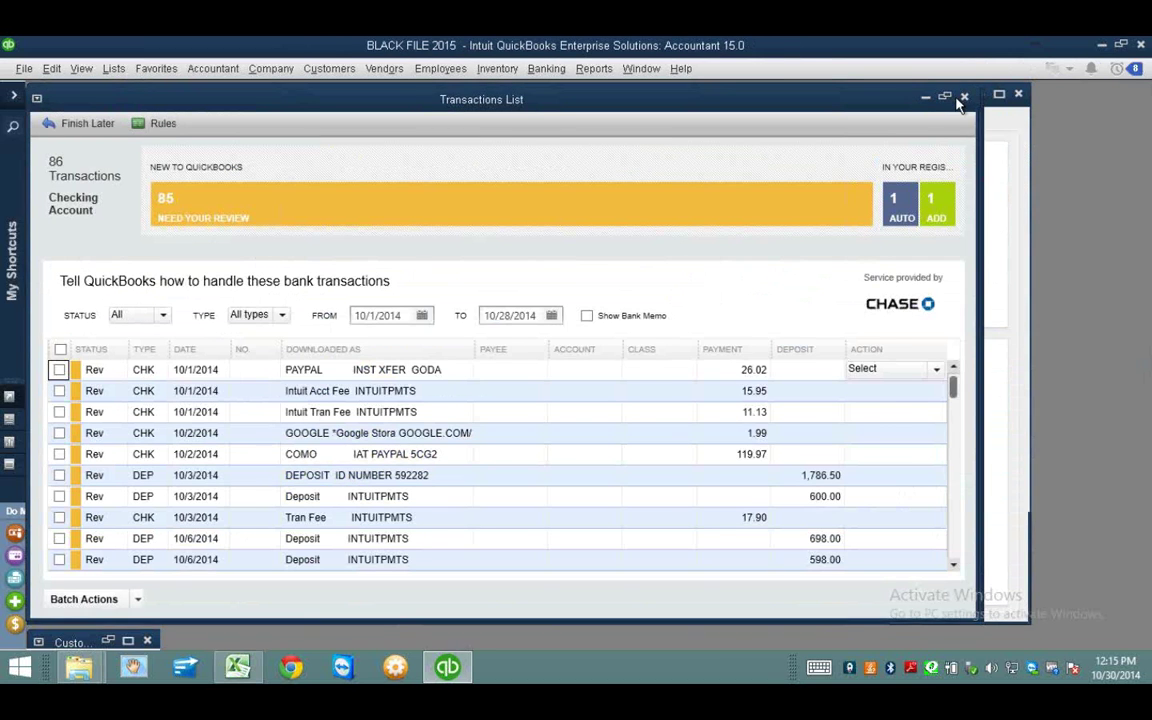
pyautogui.click(946, 97)
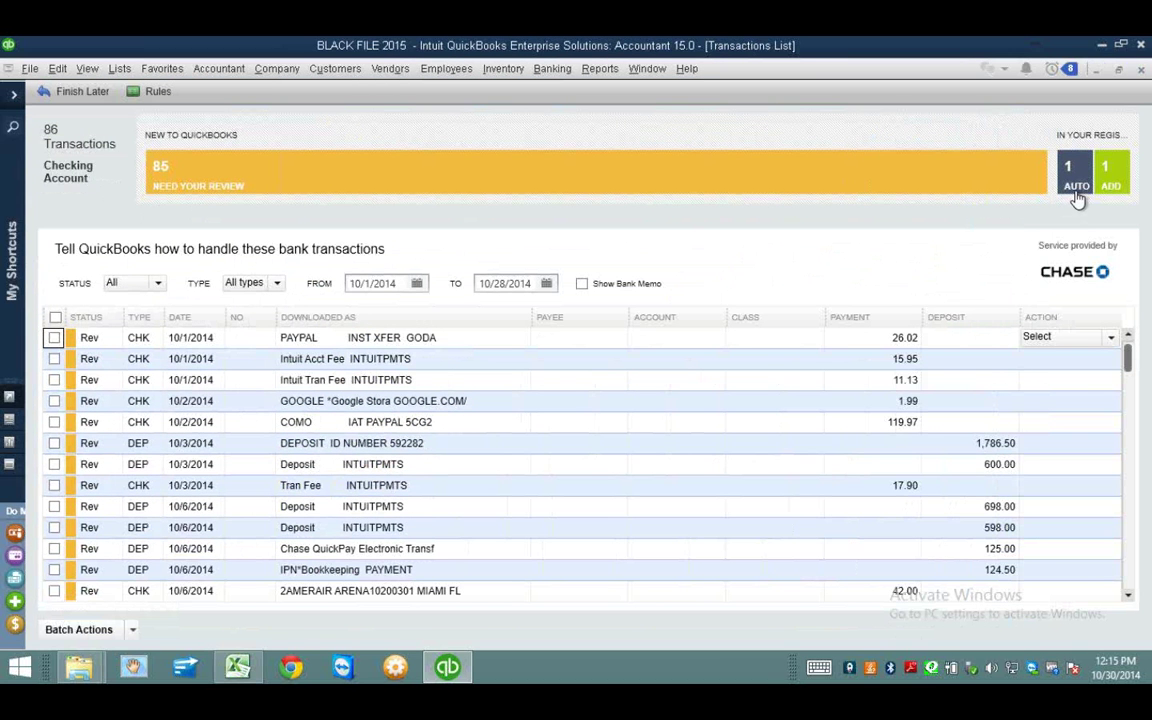
pyautogui.click(1077, 177)
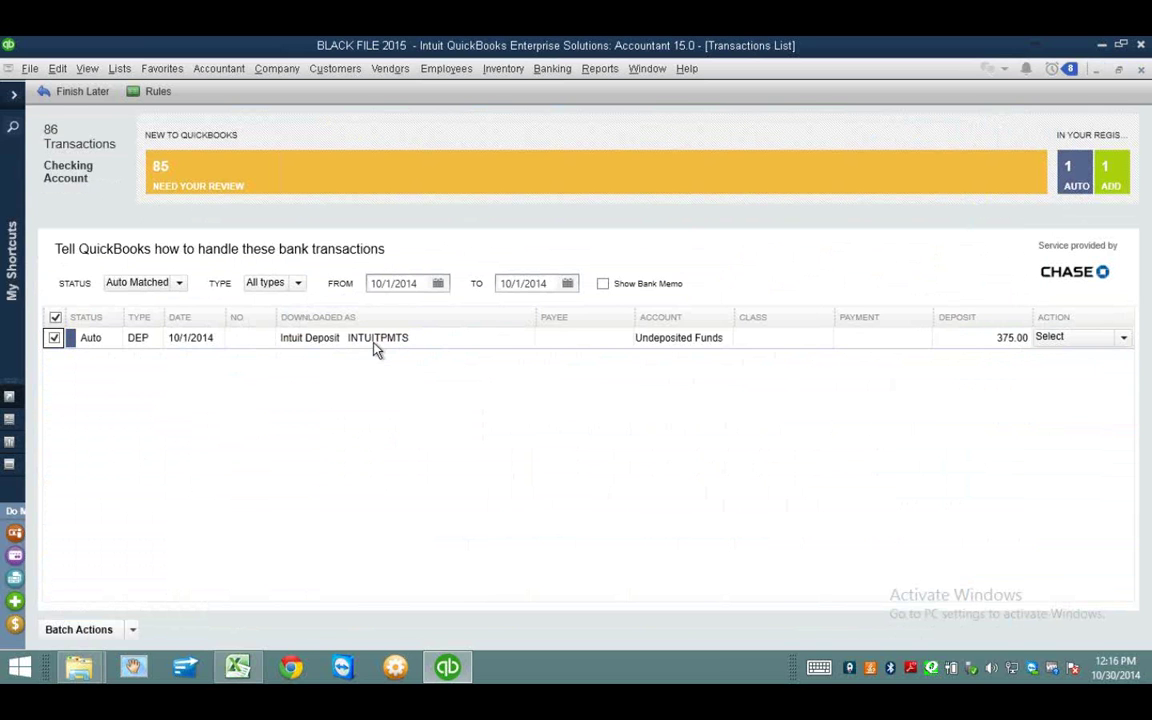
pyautogui.click(1078, 345)
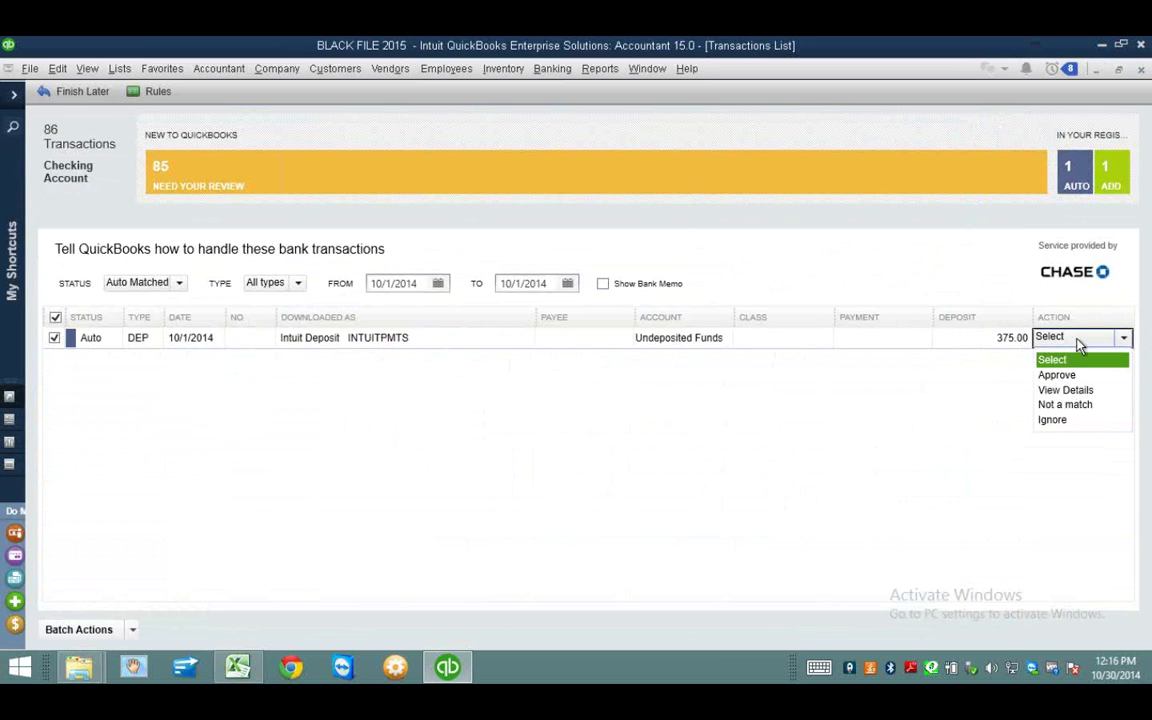
pyautogui.click(1072, 374)
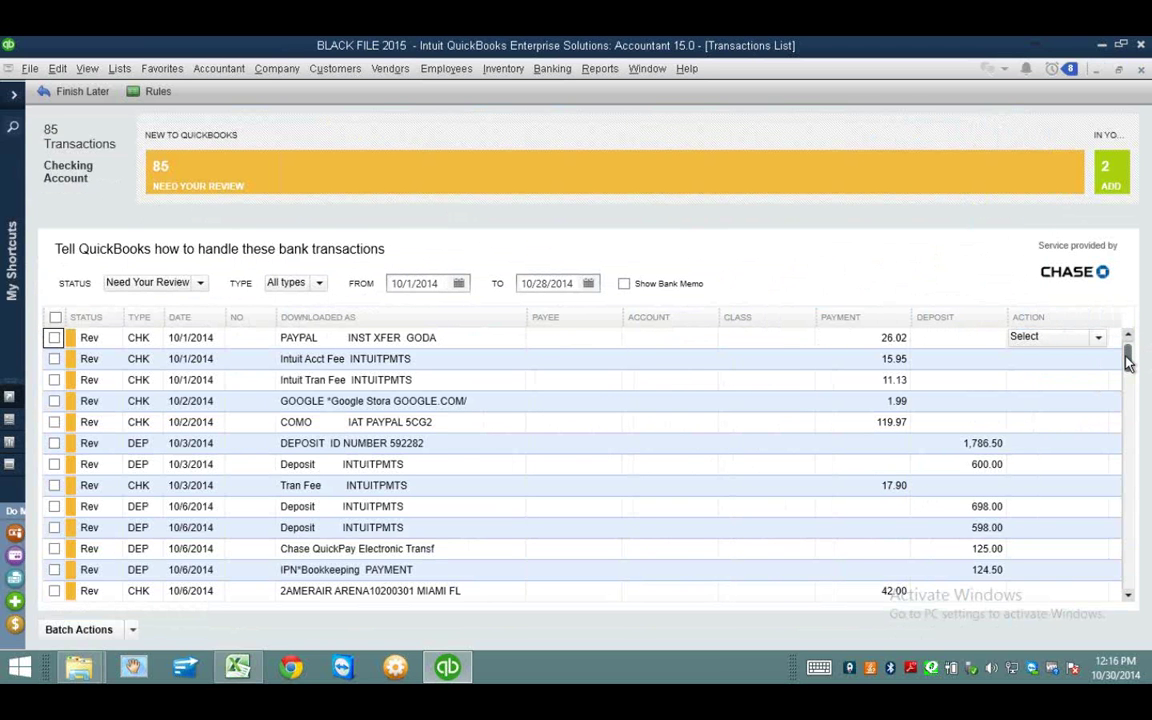
# Step: Select the 384.59 IPN*Jeff TR payment deposit dated 10/27/2014 in the transaction list
pyautogui.moveTo(1128, 372); pyautogui.dragTo(1116, 589)
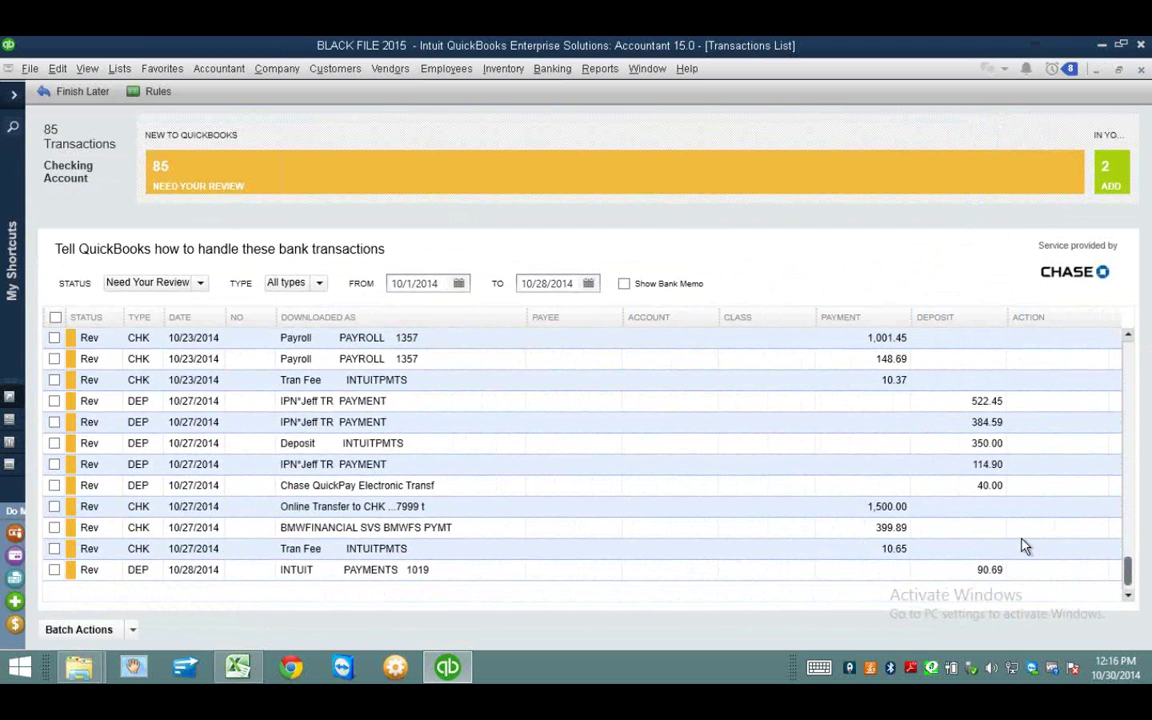
pyautogui.click(980, 428)
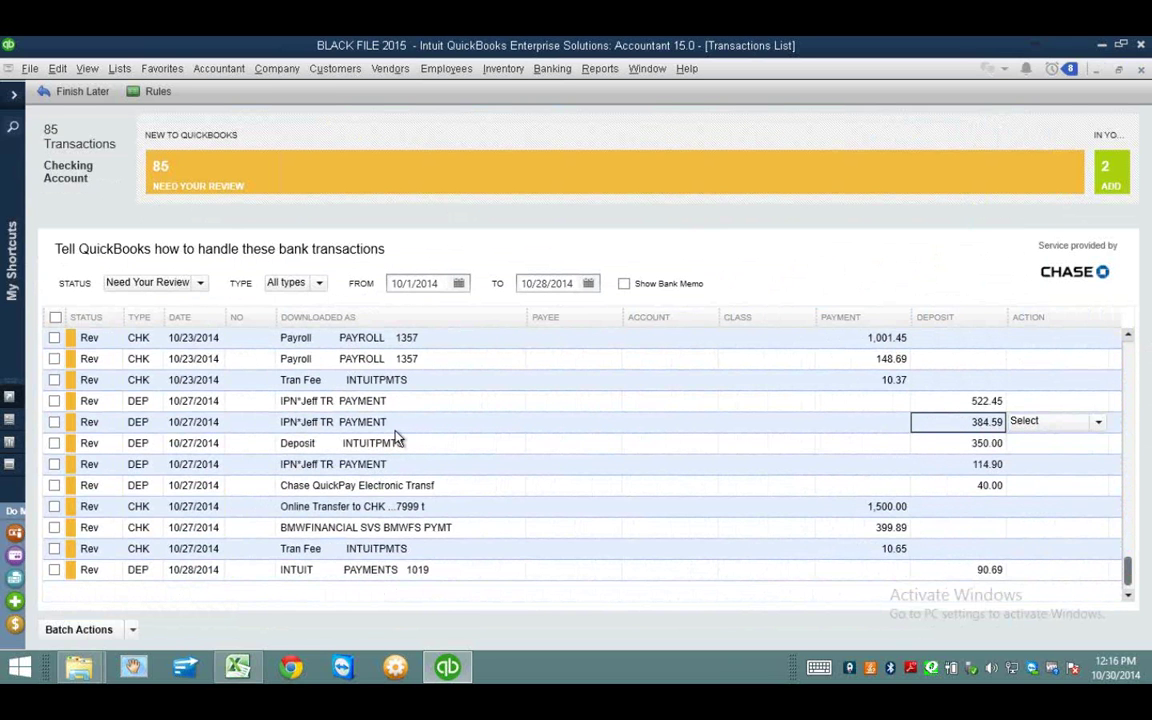
pyautogui.click(54, 422)
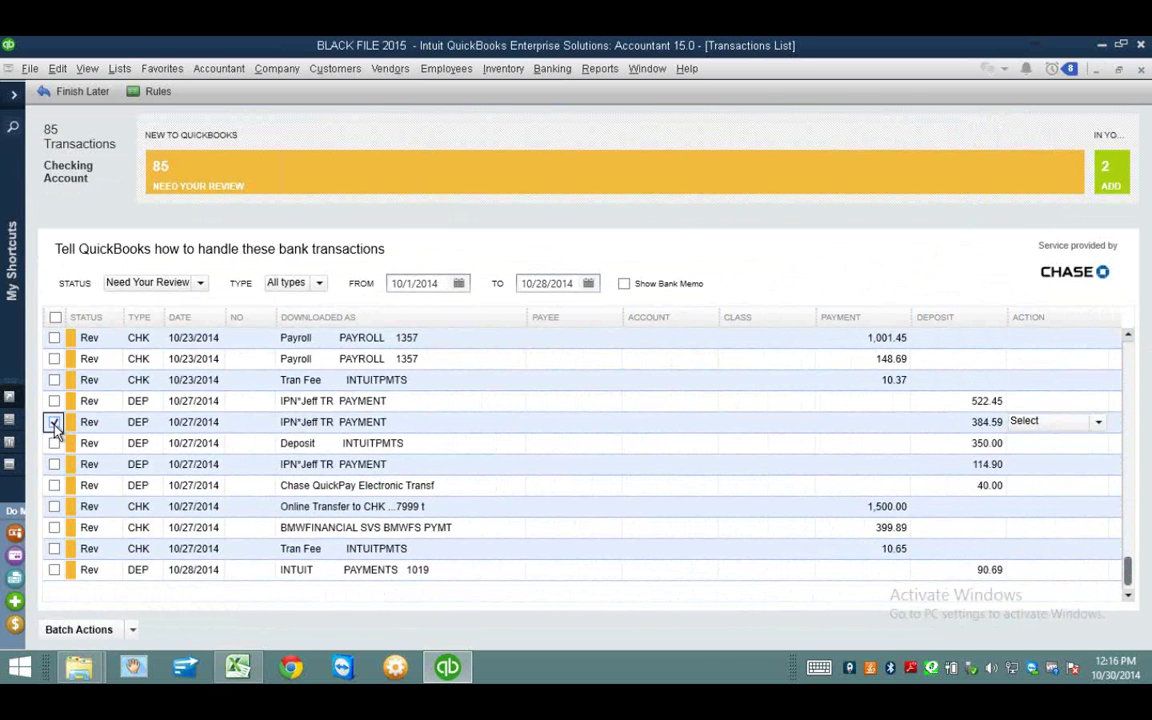
# Step: Examine the amount of Jeff TR Corp's via IPN payment from the Customer Center, then close the payment
pyautogui.click(335, 68)
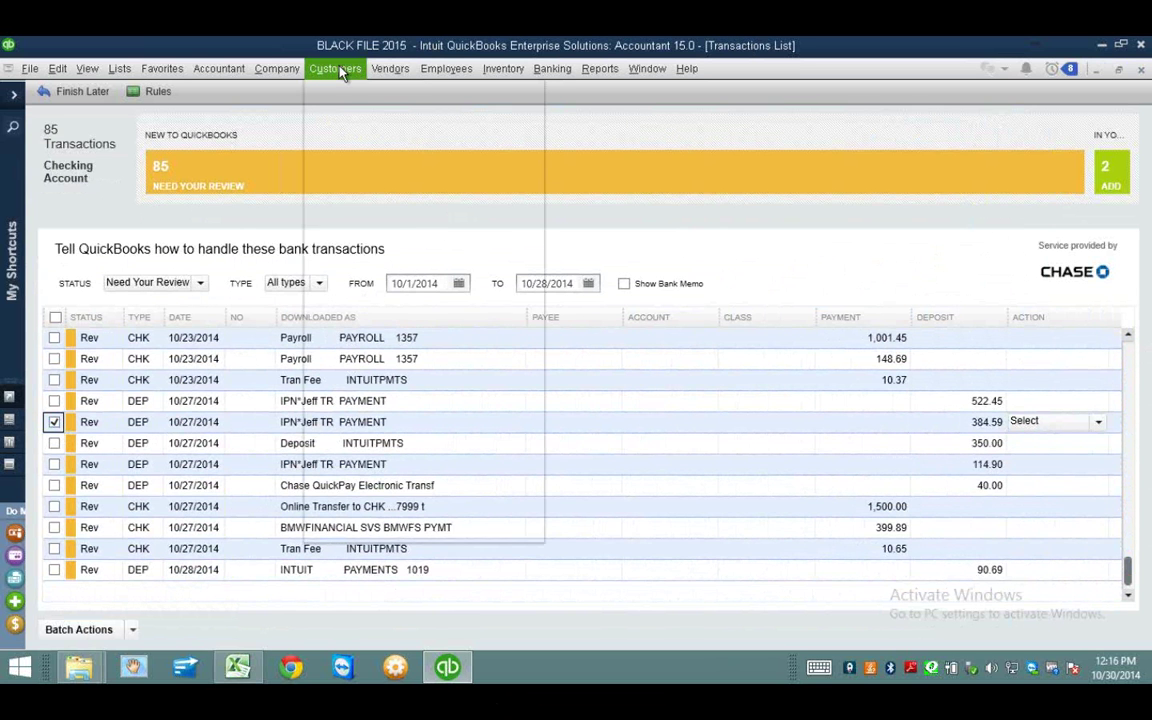
pyautogui.click(352, 92)
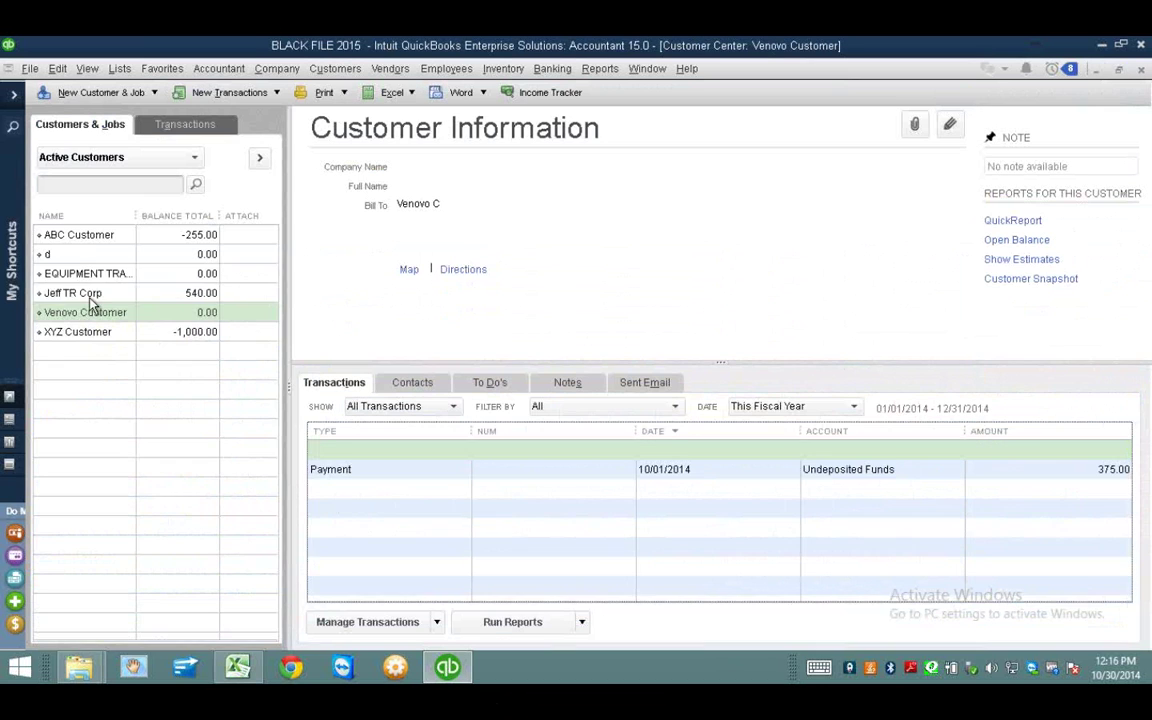
pyautogui.click(90, 292)
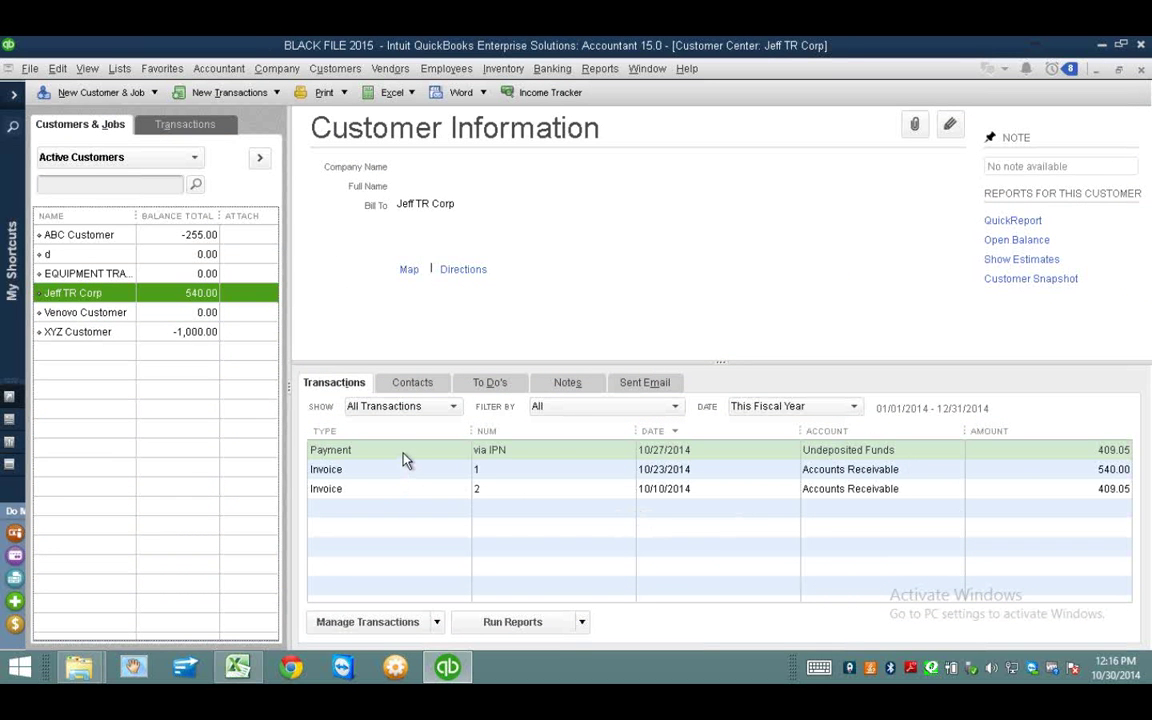
pyautogui.doubleClick(405, 457)
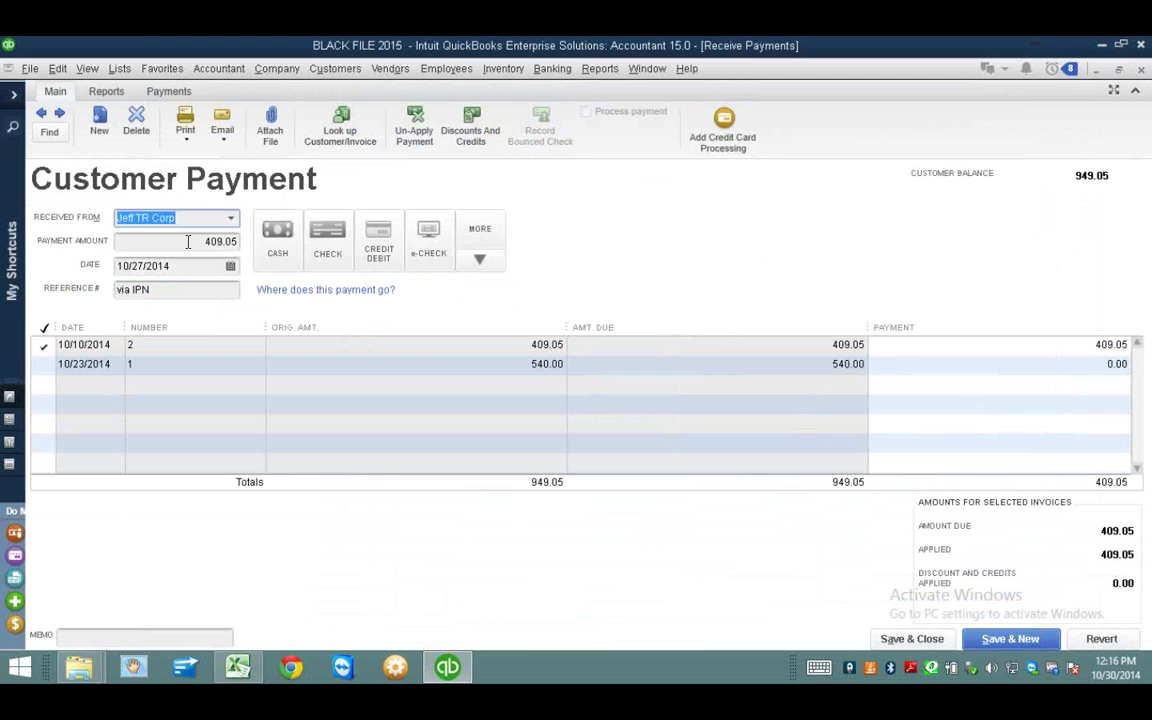
pyautogui.click(190, 241)
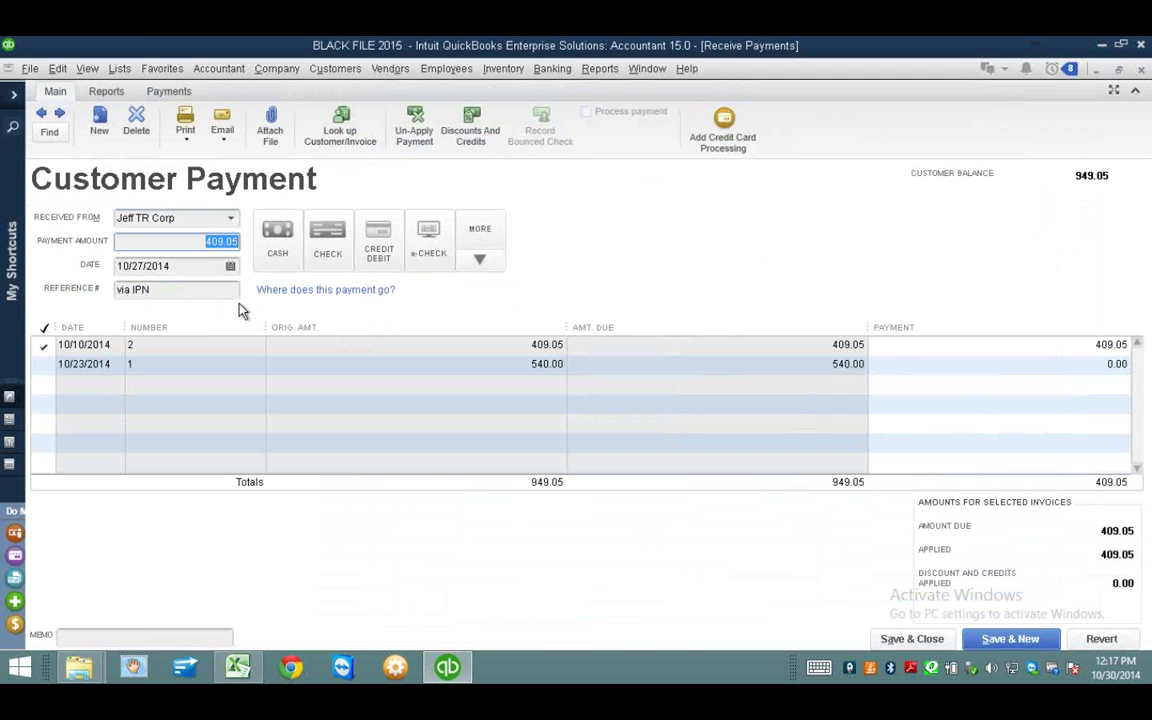
pyautogui.click(1140, 69)
# Step: Return to the Transactions List, sort it by deposit amount from largest to smallest, and locate the 384.59 Jeff TR deposit
pyautogui.click(645, 70)
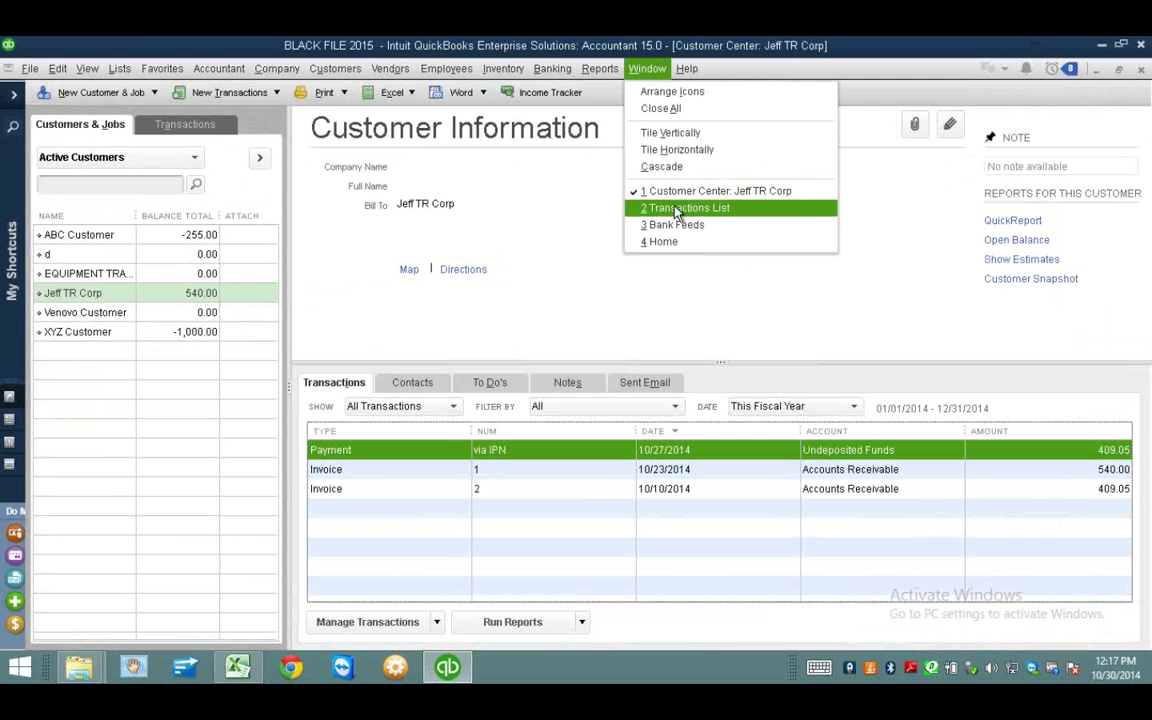
pyautogui.click(668, 209)
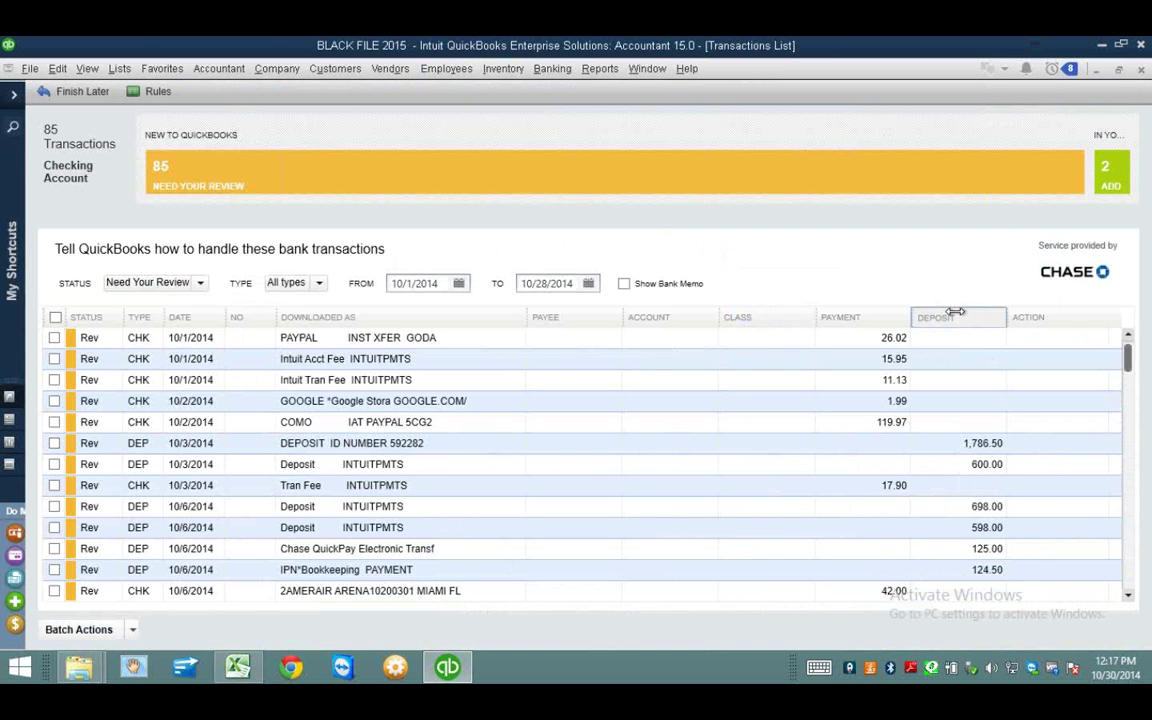
pyautogui.click(968, 320)
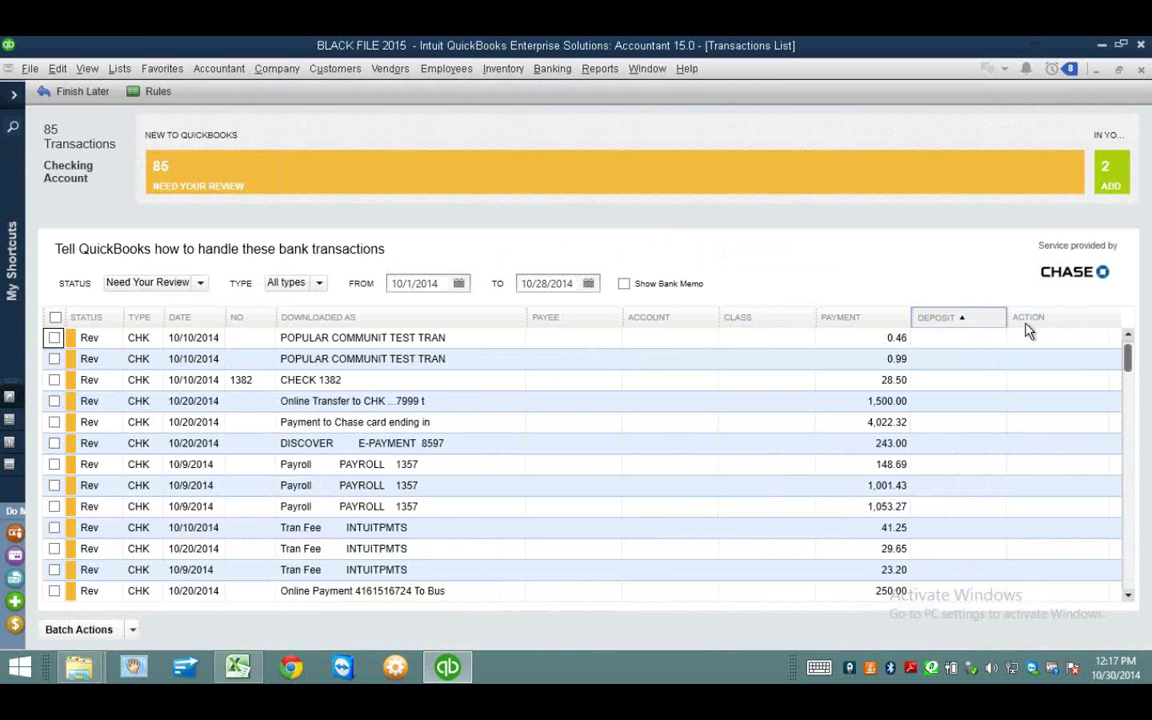
pyautogui.click(990, 318)
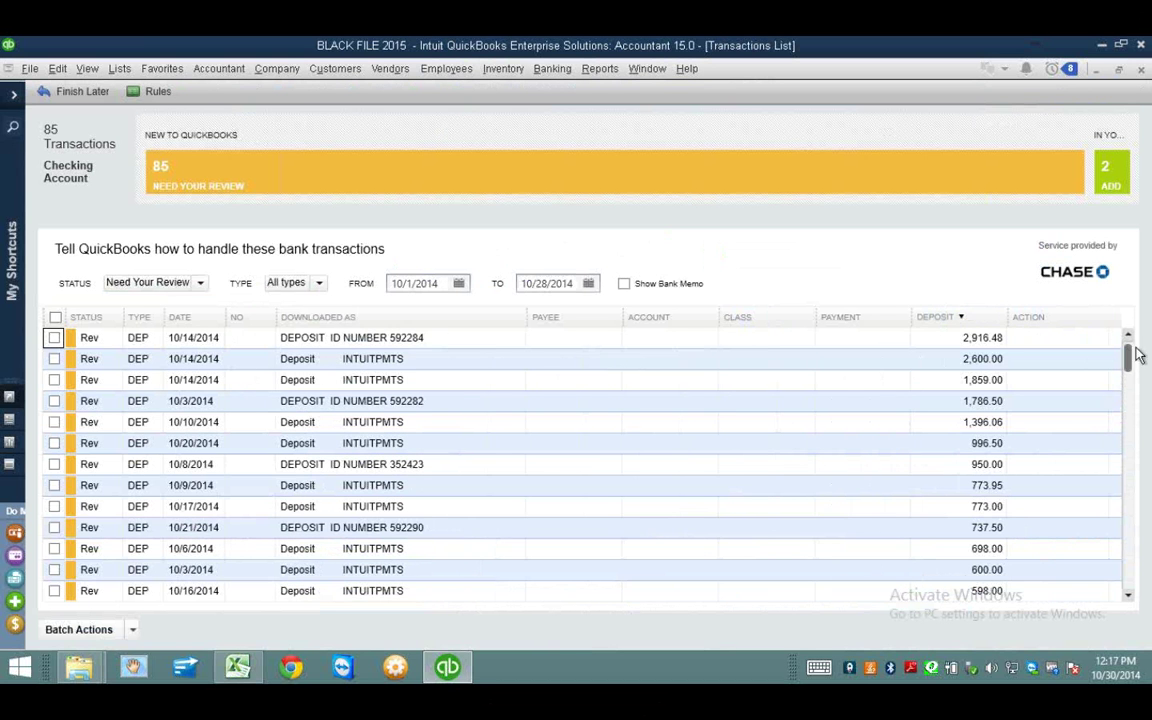
pyautogui.click(1128, 595)
pyautogui.click(1128, 595)
pyautogui.click(1128, 595)
pyautogui.click(1128, 595)
pyautogui.scroll(-1, 1000, 560)
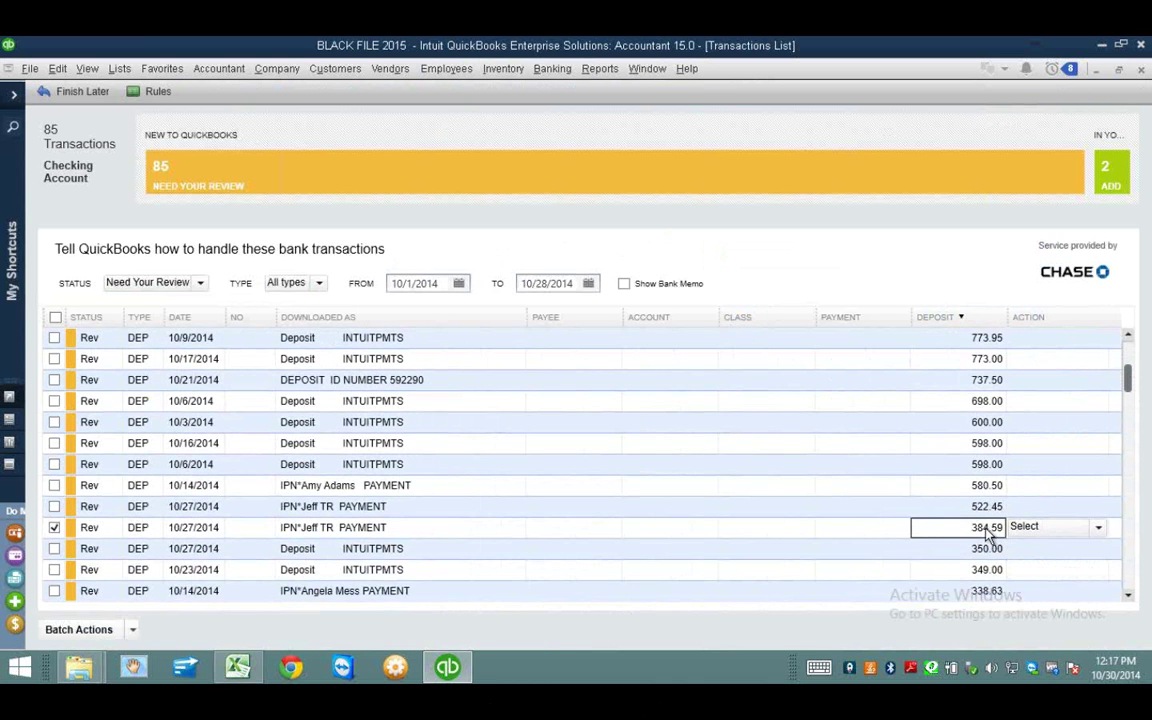
# Step: Open Add More Details for the 384.59 deposit and include Jeff TR Corp's undeposited 409.05 payment
pyautogui.click(1099, 530)
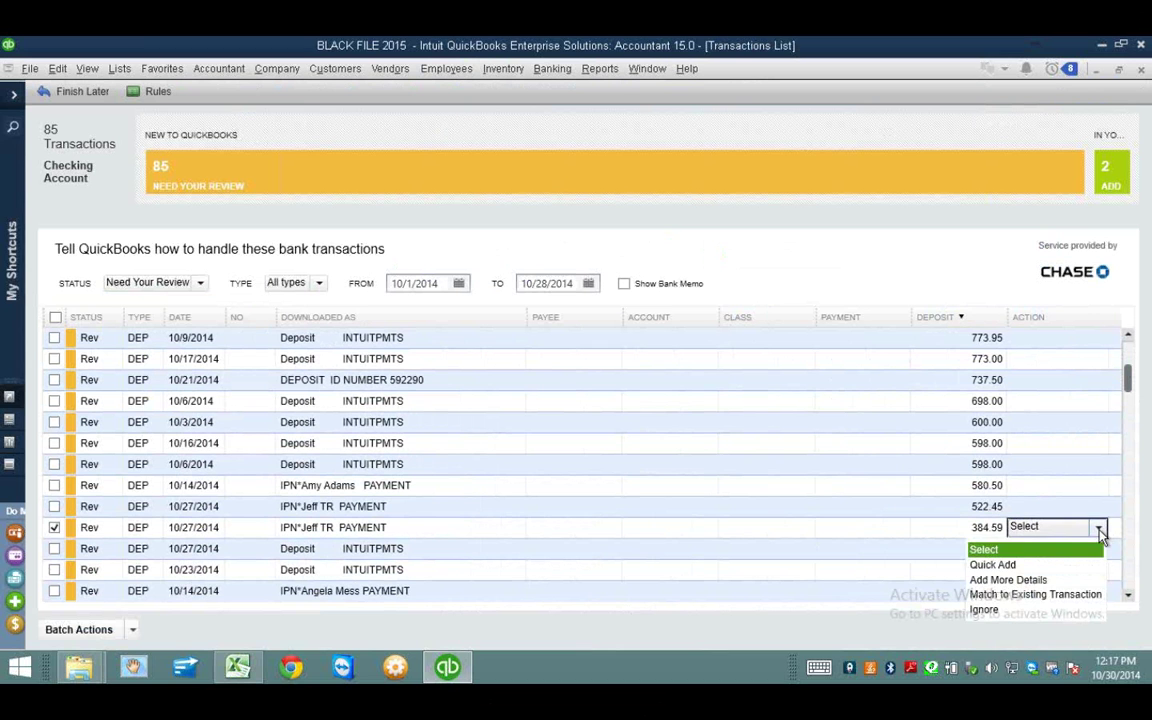
pyautogui.click(1008, 580)
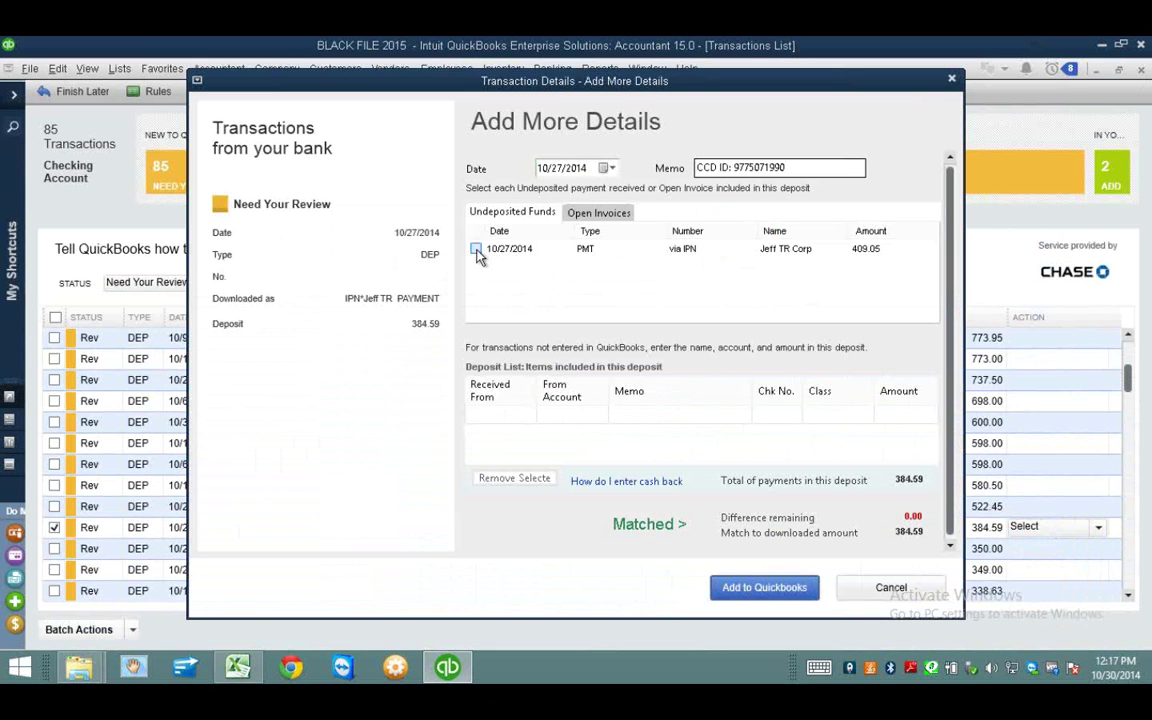
pyautogui.click(476, 249)
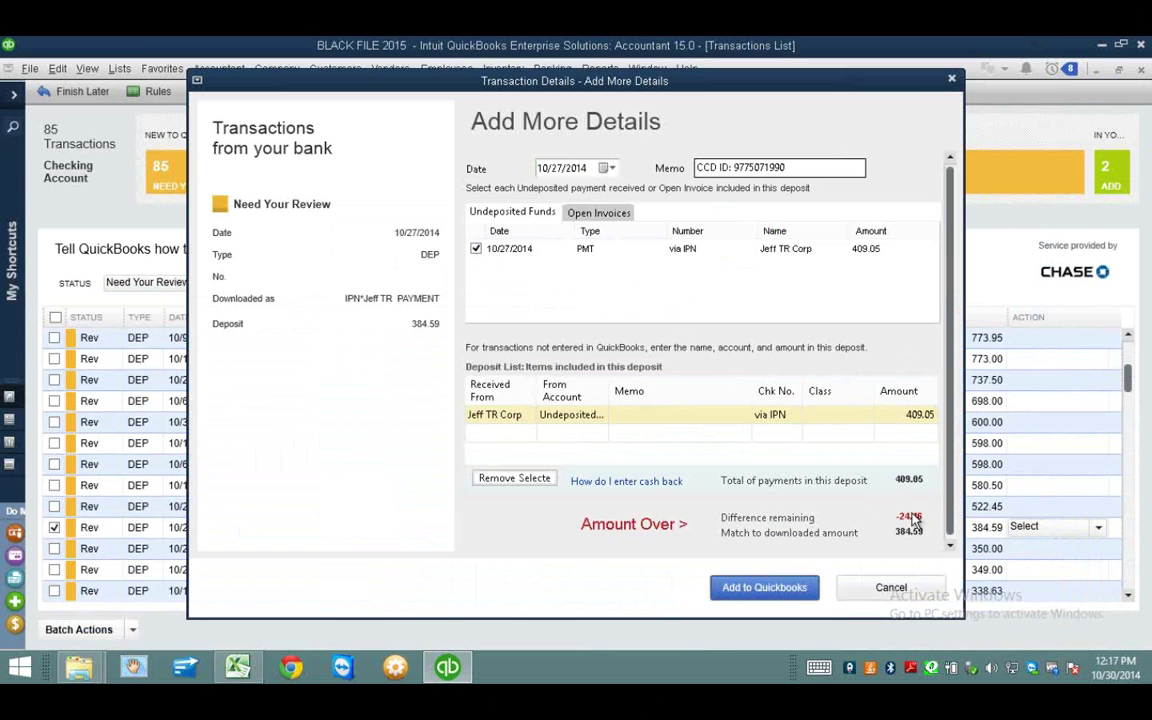
# Step: Start a second line in the Jeff TR deposit list with Merchant Fees as the From Account, widening that column
pyautogui.click(561, 438)
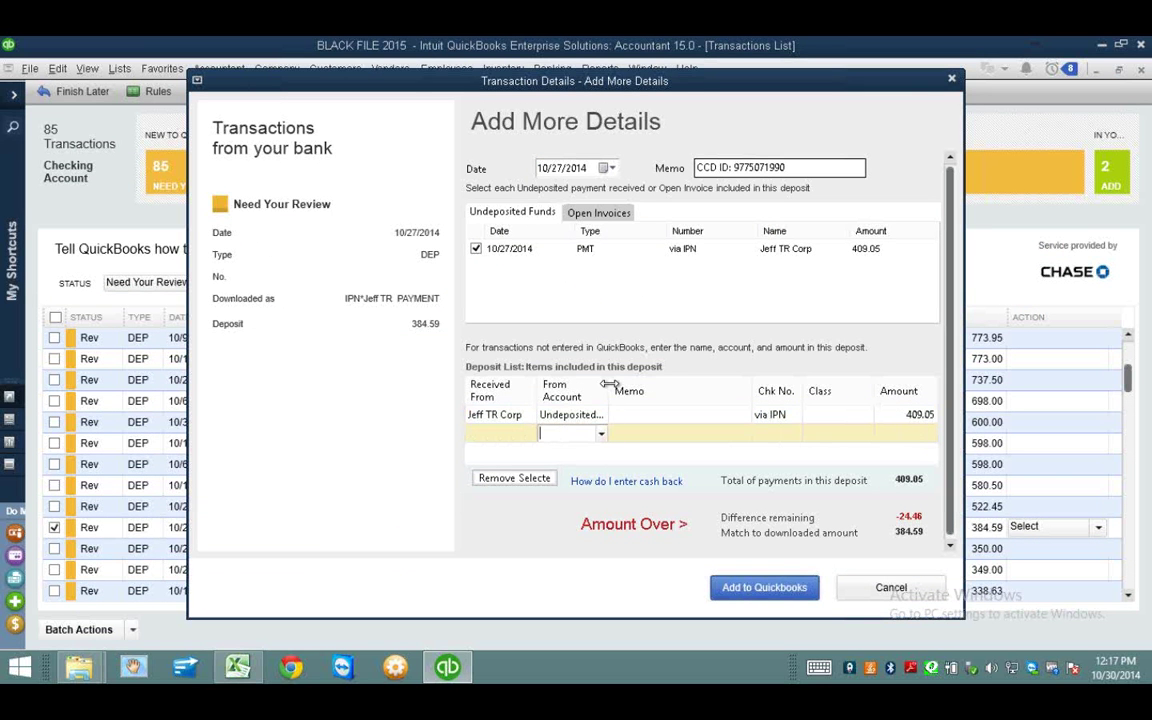
pyautogui.moveTo(608, 384); pyautogui.dragTo(661, 384)
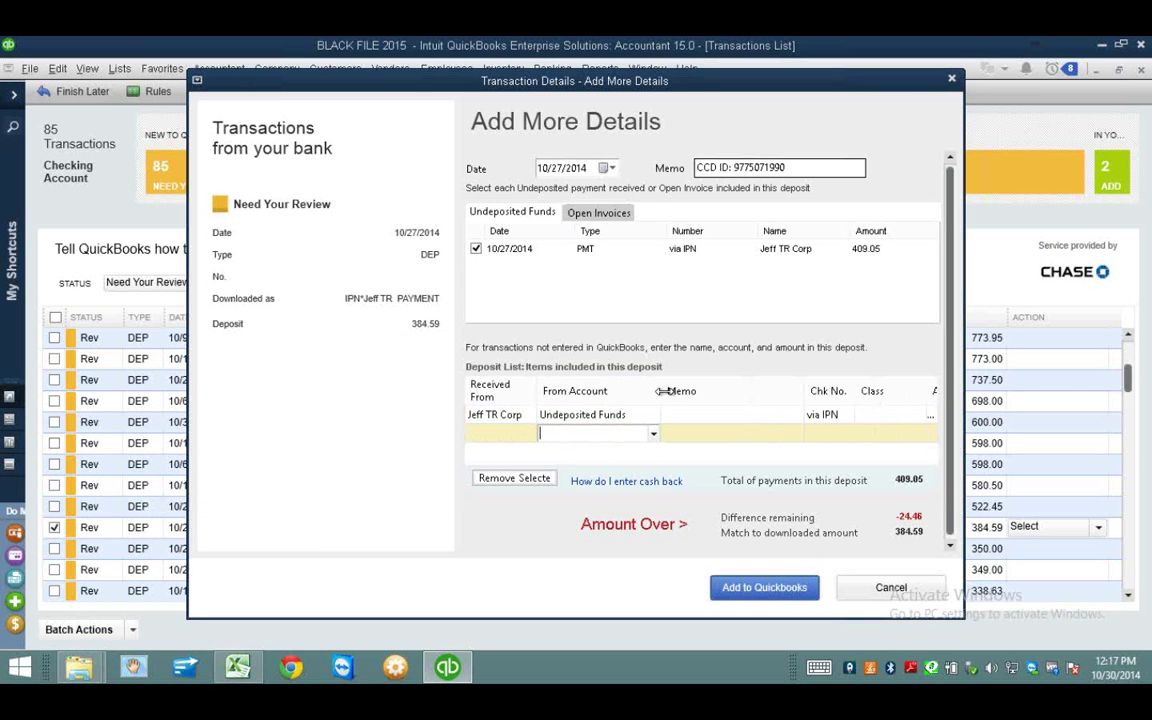
pyautogui.click(568, 437)
pyautogui.write('Merchant Fees')
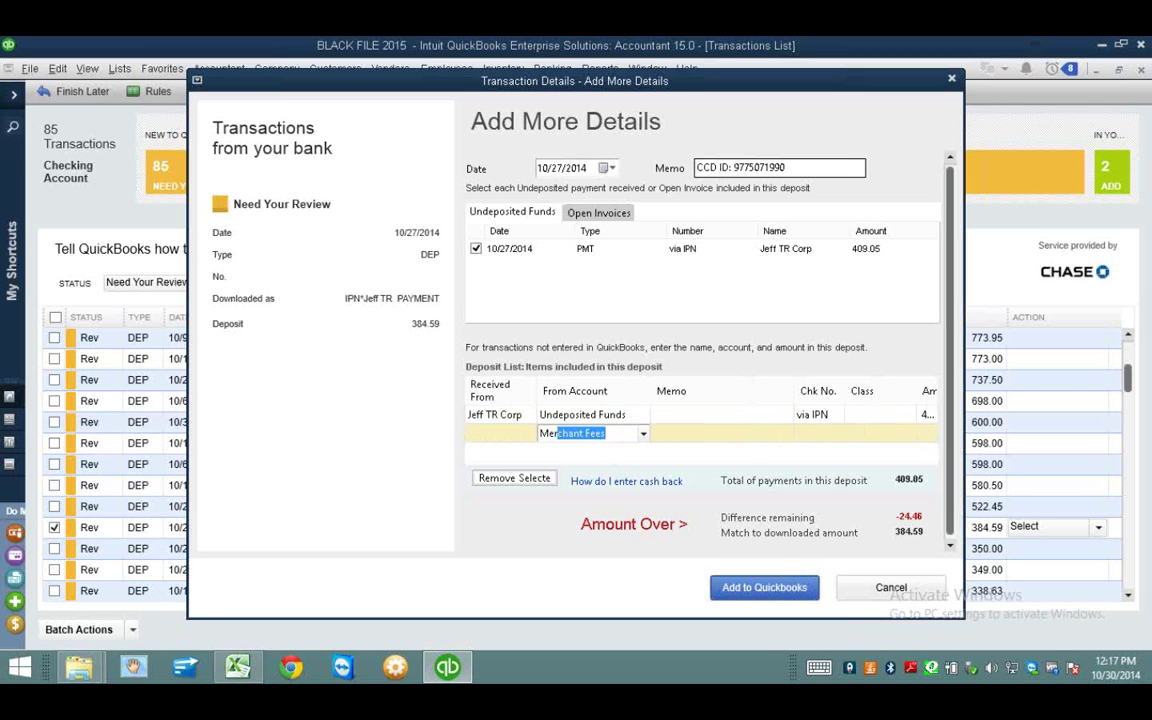
pyautogui.press('Tab')
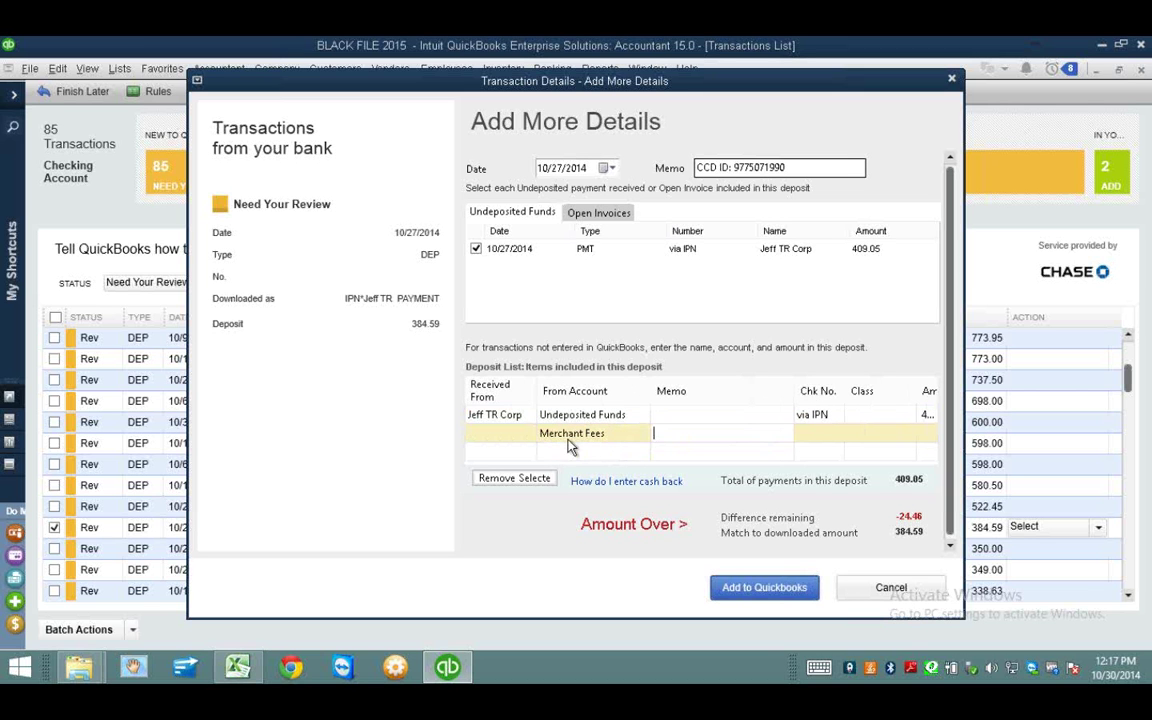
# Step: Set the Merchant Fees line's amount to -24.46 and add the deposit to QuickBooks
pyautogui.moveTo(794, 390); pyautogui.dragTo(745, 390)
pyautogui.click(901, 432)
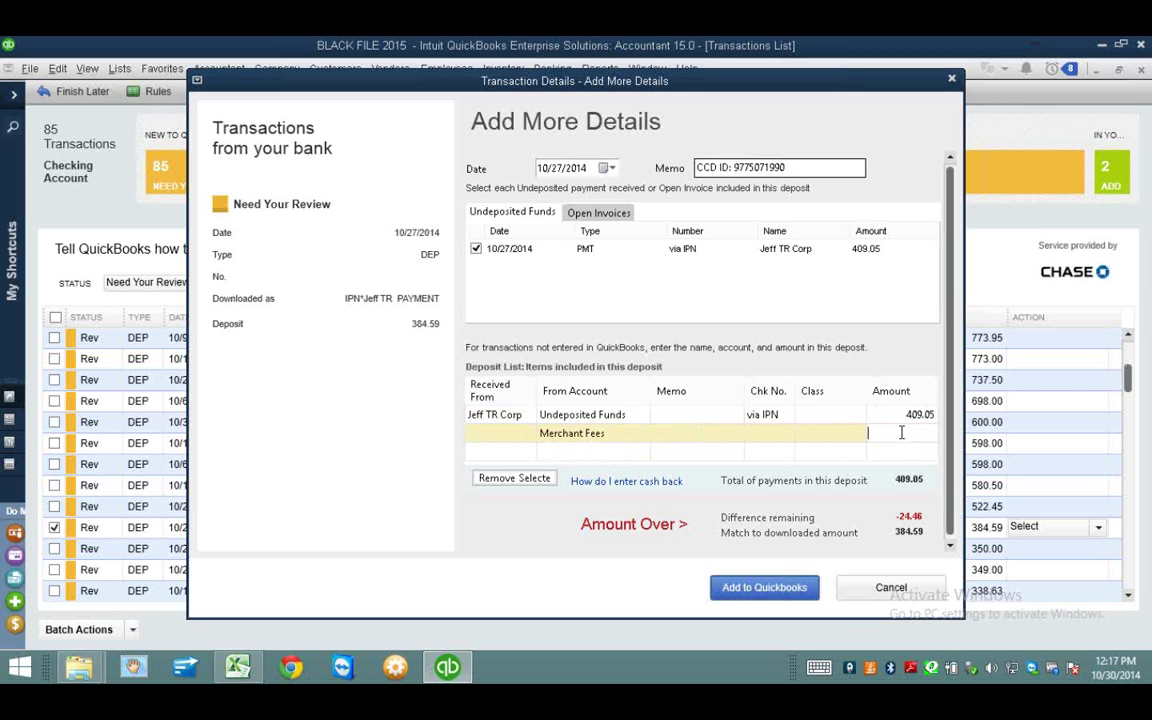
pyautogui.write('-24.46')
pyautogui.click(585, 449)
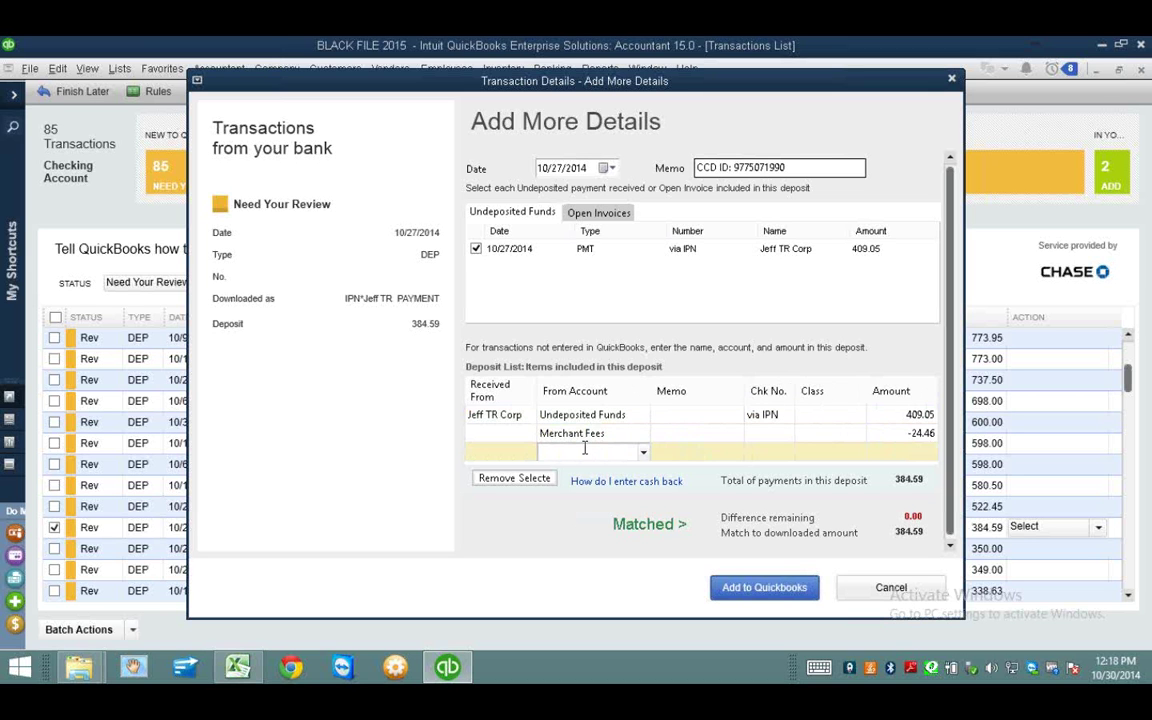
pyautogui.click(911, 436)
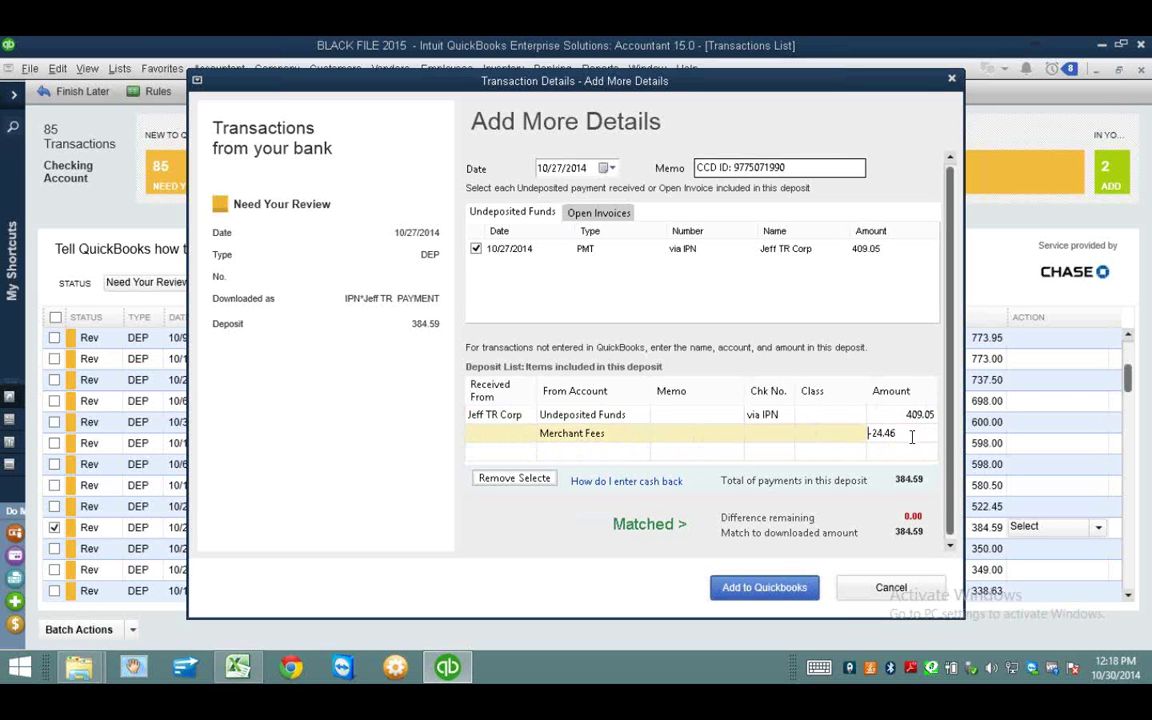
pyautogui.click(765, 590)
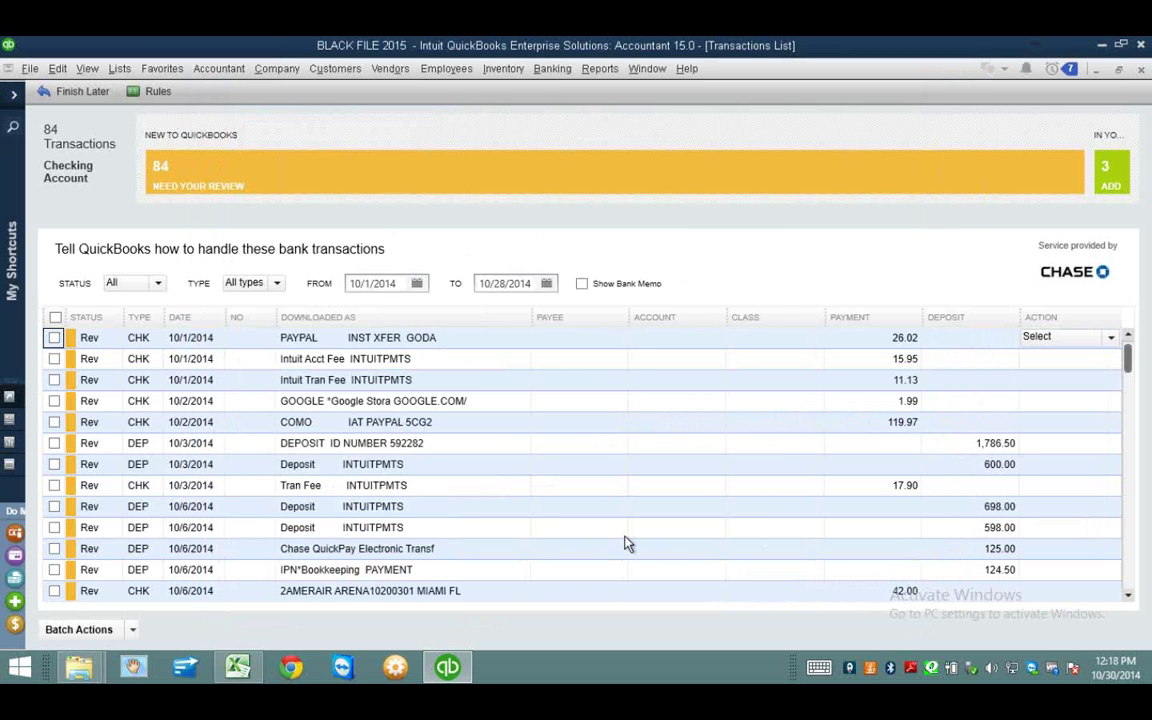
# Step: Sort the bank transactions by payment from largest to smallest and examine the payee choices for CHECK 1381
pyautogui.click(884, 318)
pyautogui.click(884, 318)
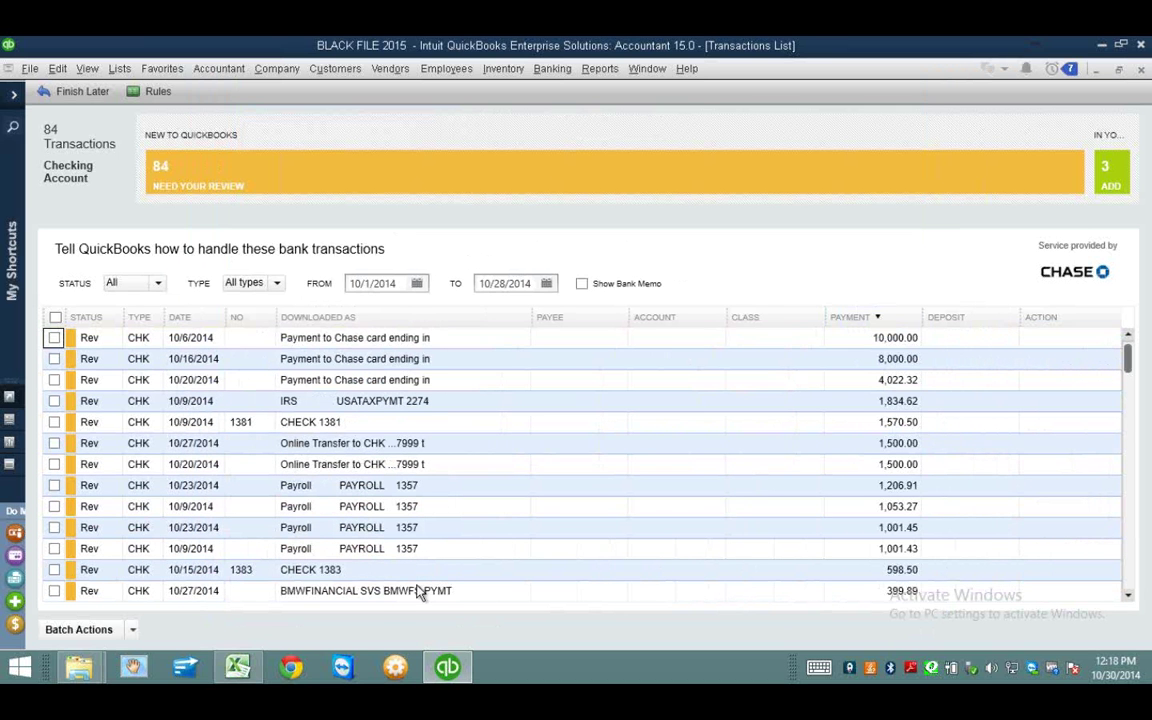
pyautogui.click(347, 425)
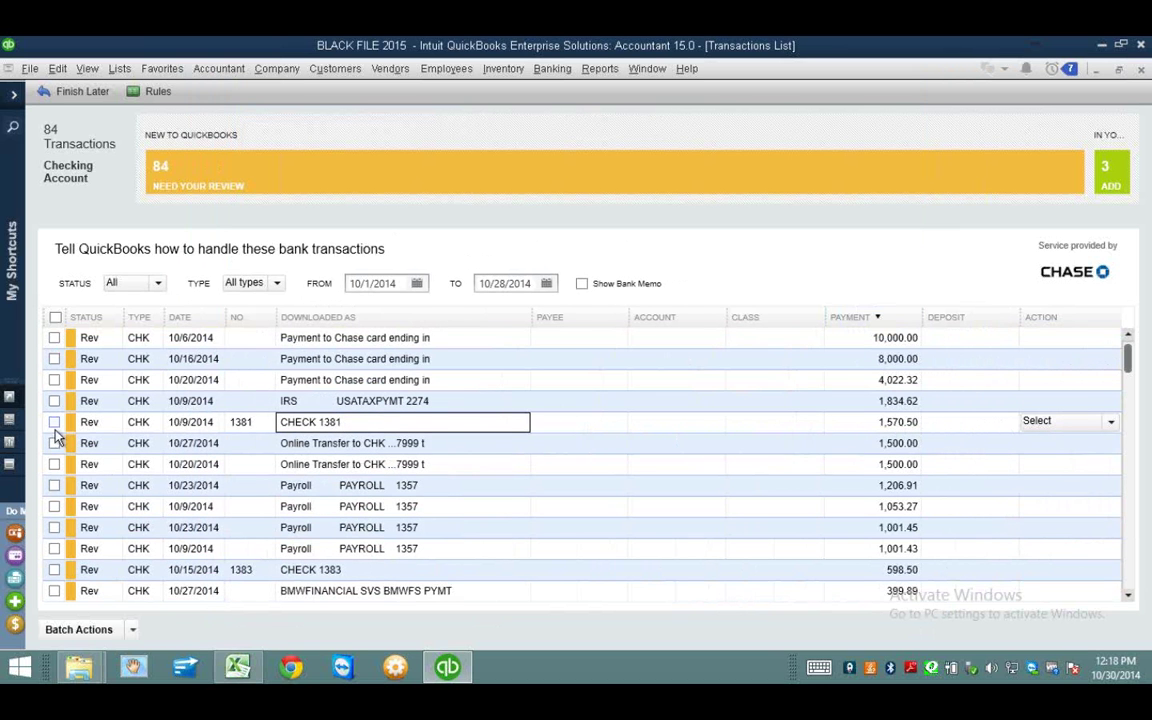
pyautogui.click(567, 424)
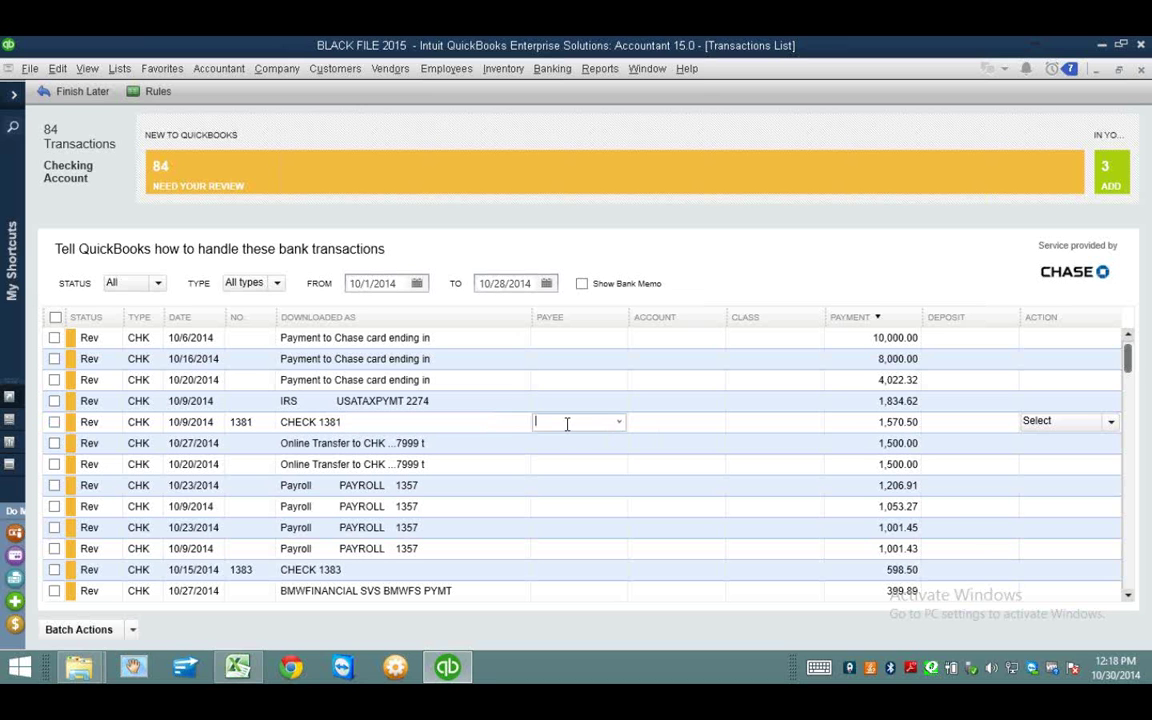
pyautogui.click(620, 425)
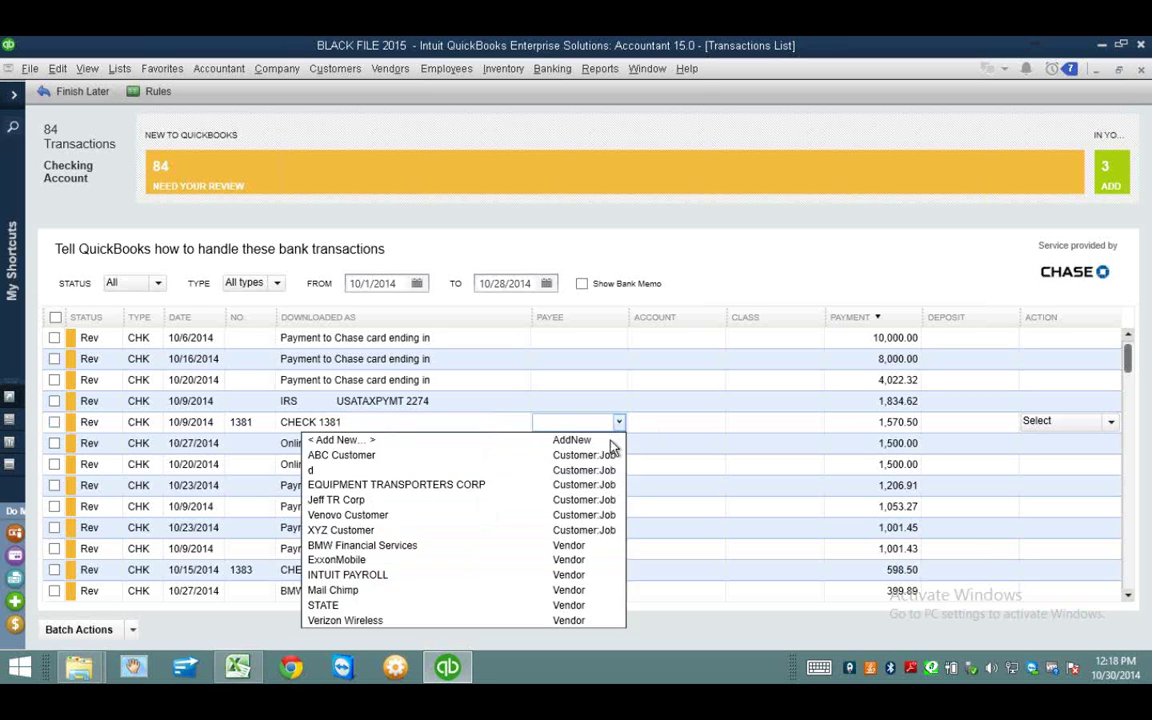
pyautogui.click(343, 424)
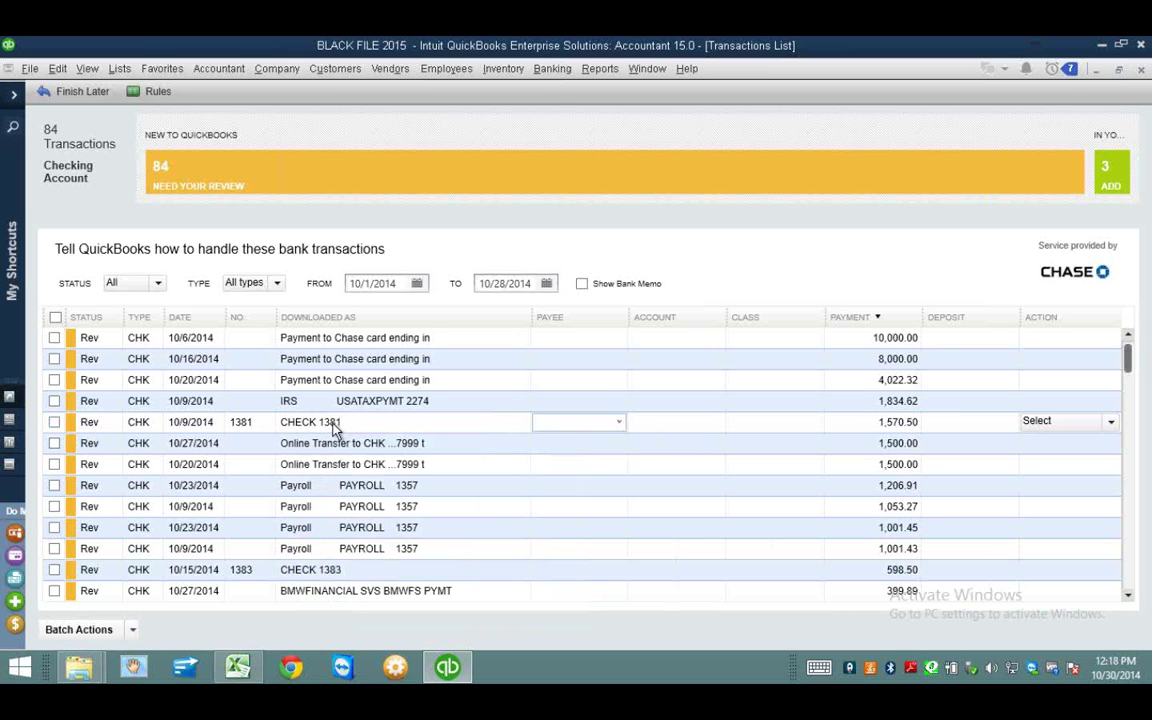
# Step: Start a new bill for vendor BMW Financial Services with an amount due of 1750.50
pyautogui.click(390, 68)
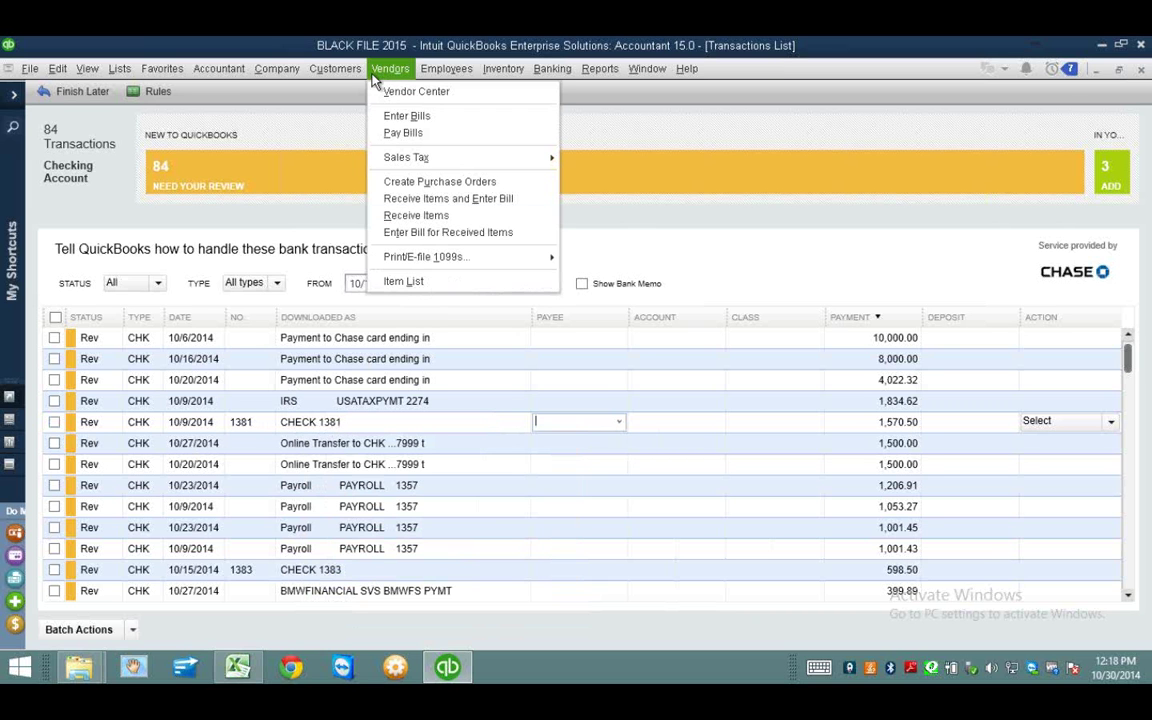
pyautogui.click(407, 118)
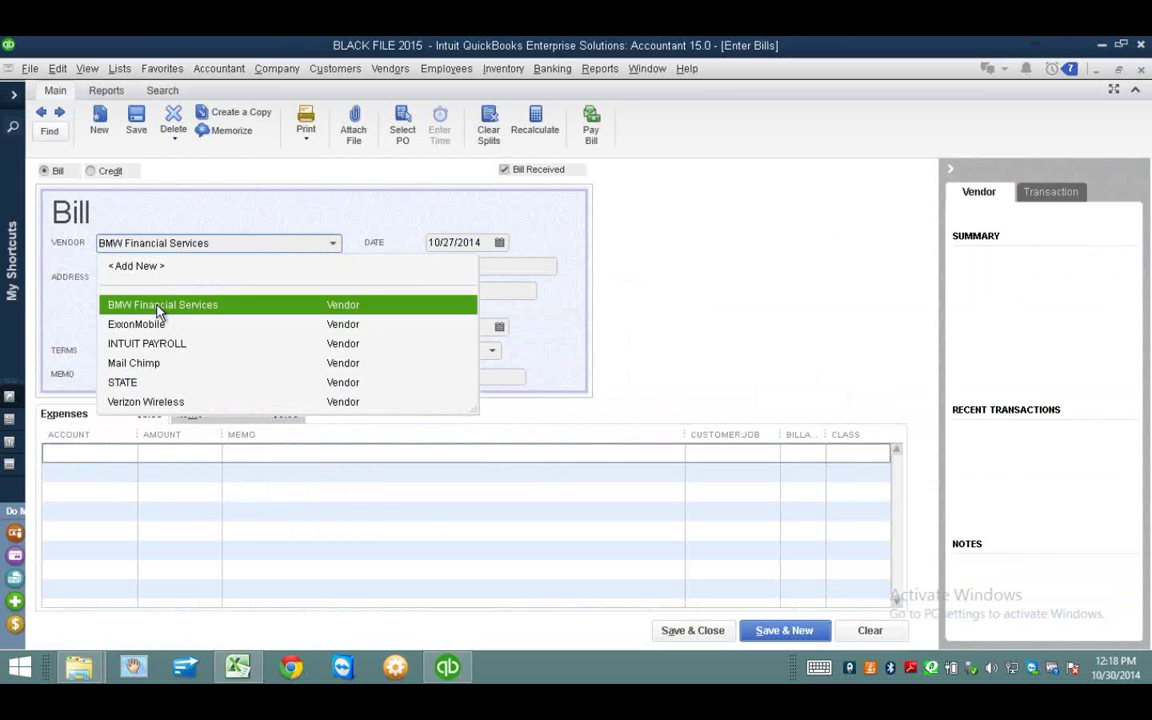
pyautogui.click(159, 304)
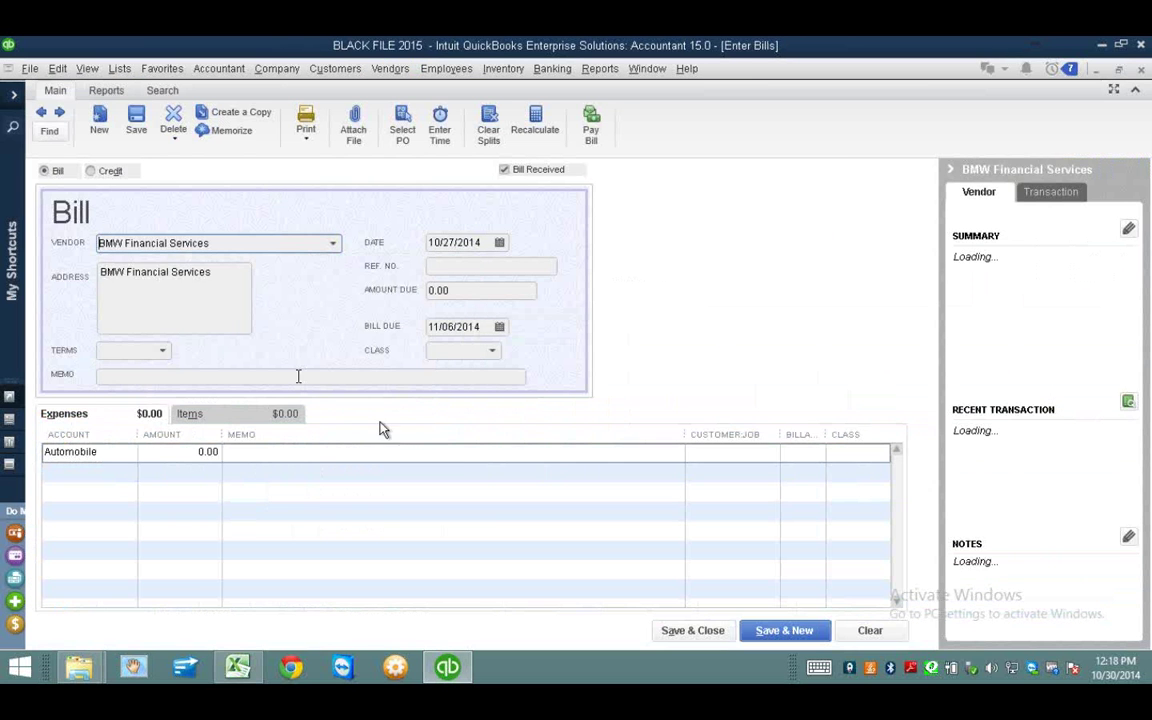
pyautogui.press('Tab')
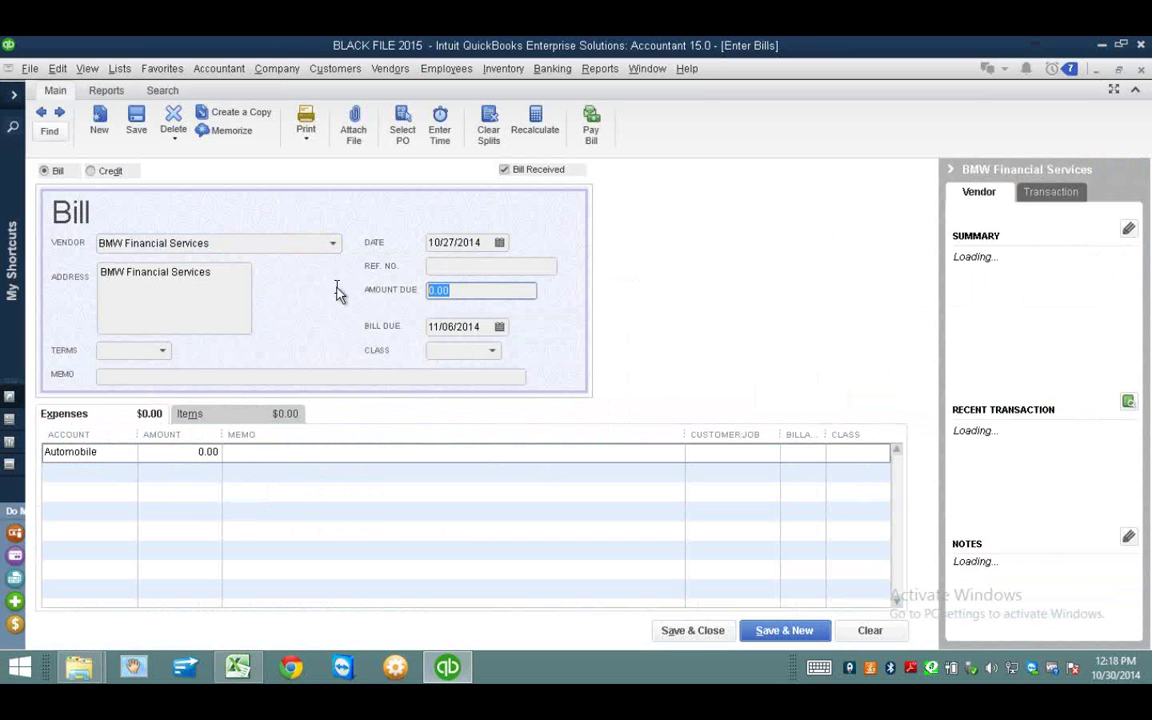
pyautogui.write('1750.50')
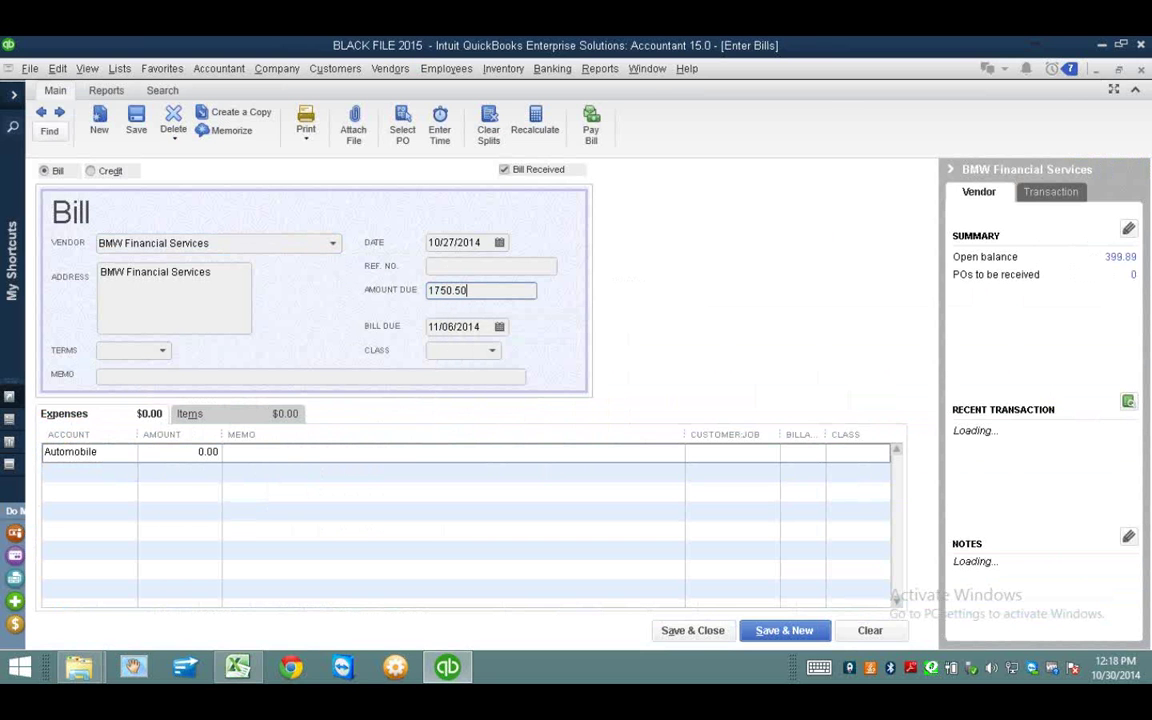
# Step: Check CHECK 1381's payment amount in the Transactions List, correct the bill's amount due to 1570.50, and save it without a class
pyautogui.click(647, 68)
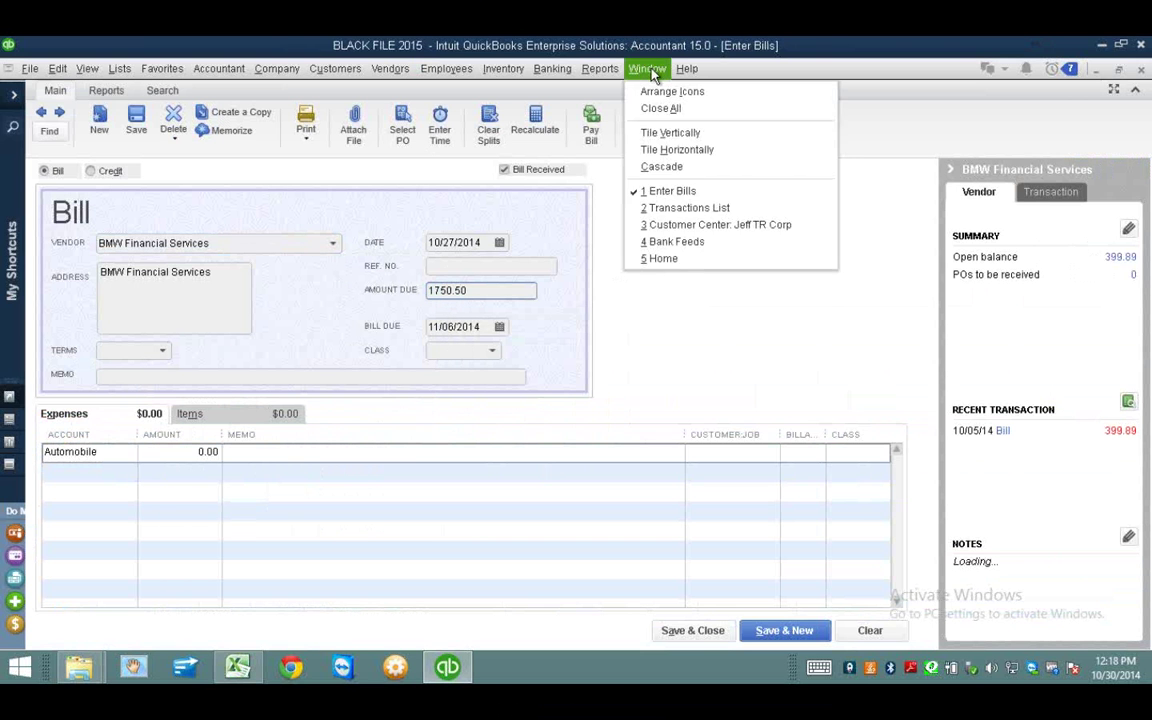
pyautogui.click(679, 210)
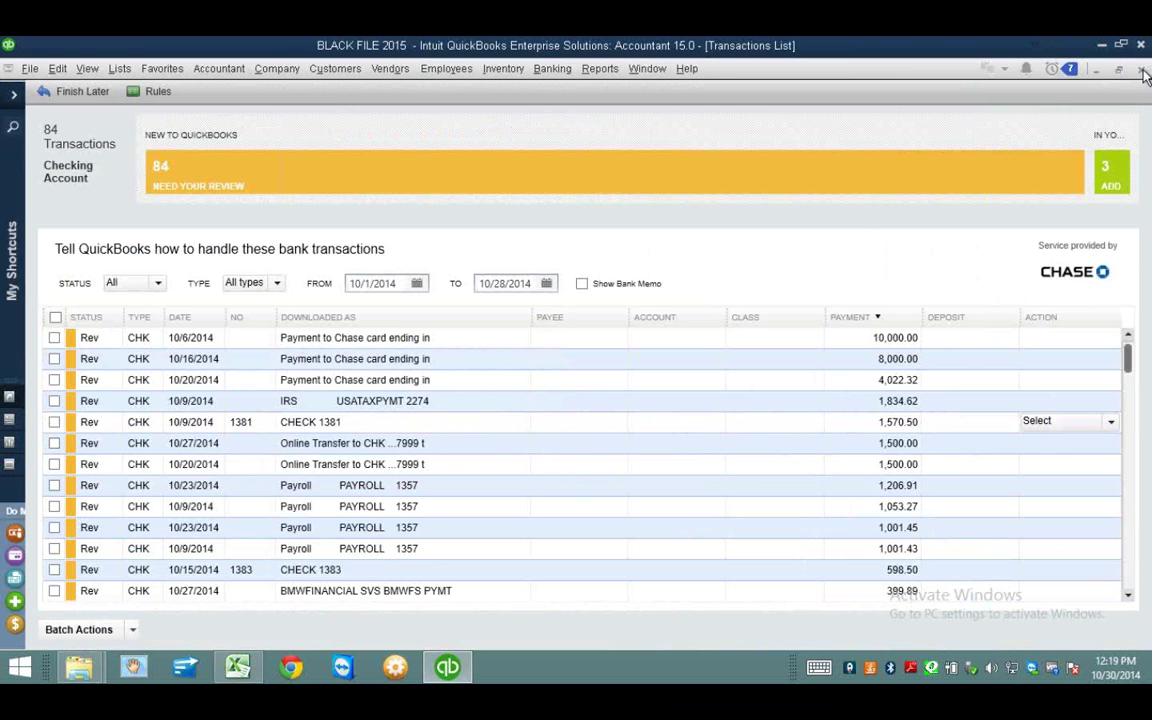
pyautogui.click(1098, 72)
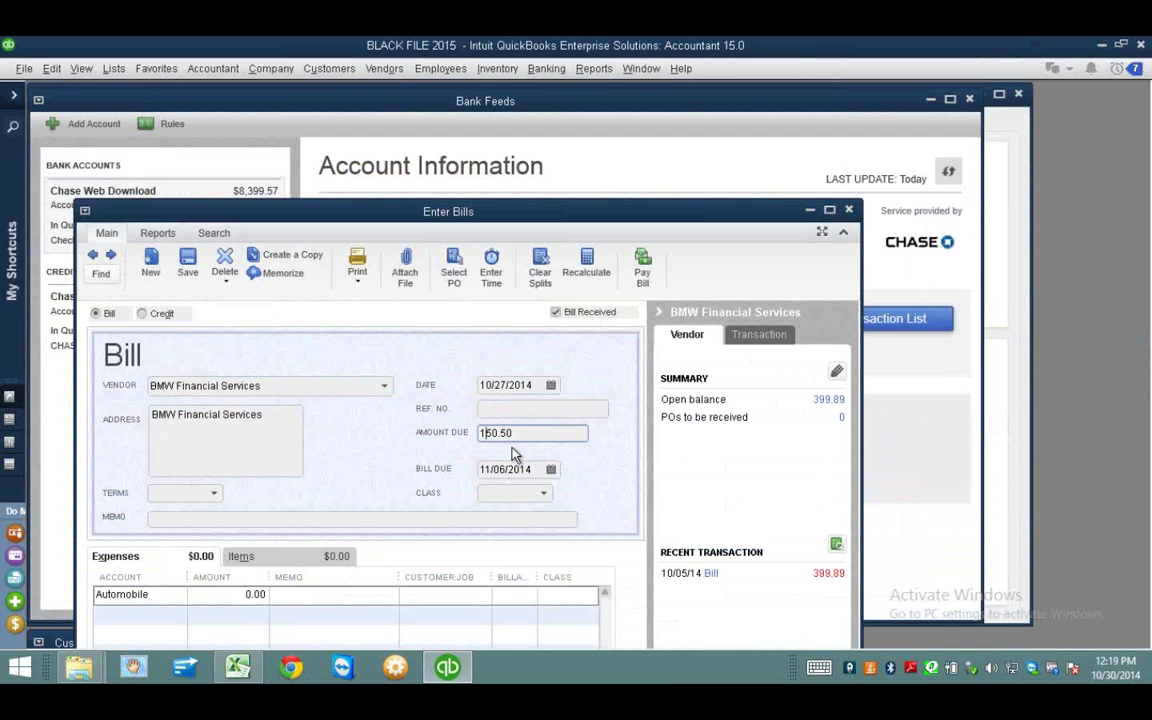
pyautogui.write('7')
pyautogui.moveTo(390, 216); pyautogui.dragTo(525, 112)
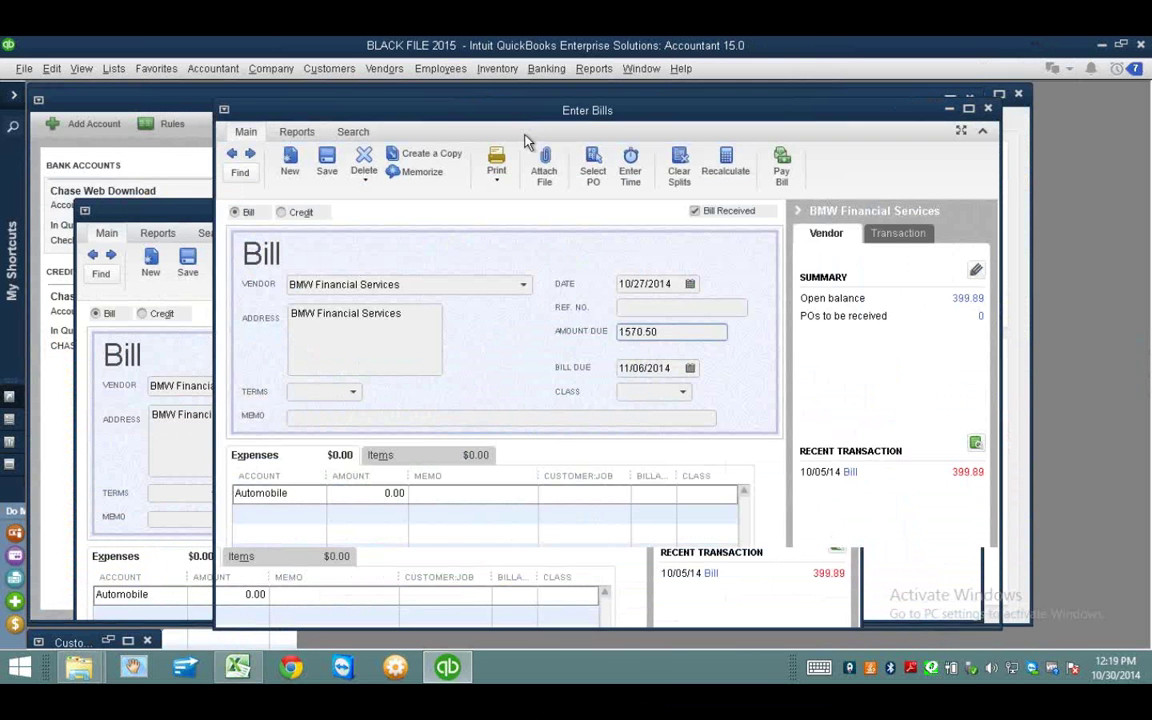
pyautogui.click(551, 617)
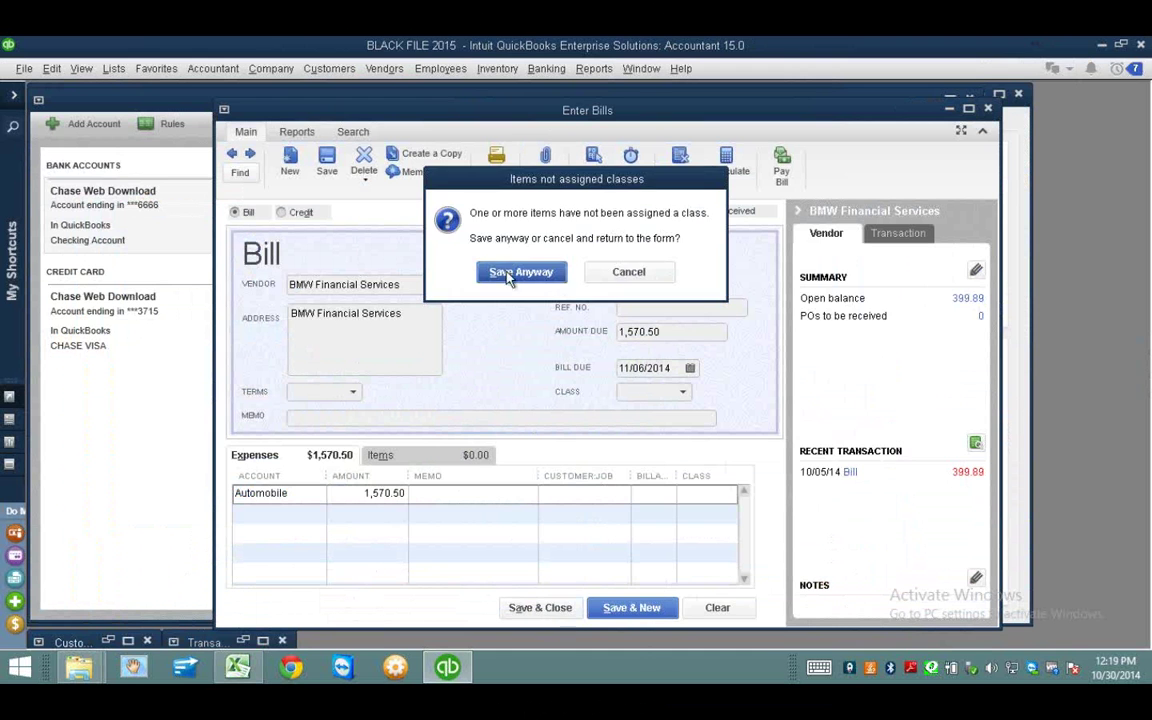
pyautogui.press('Return')
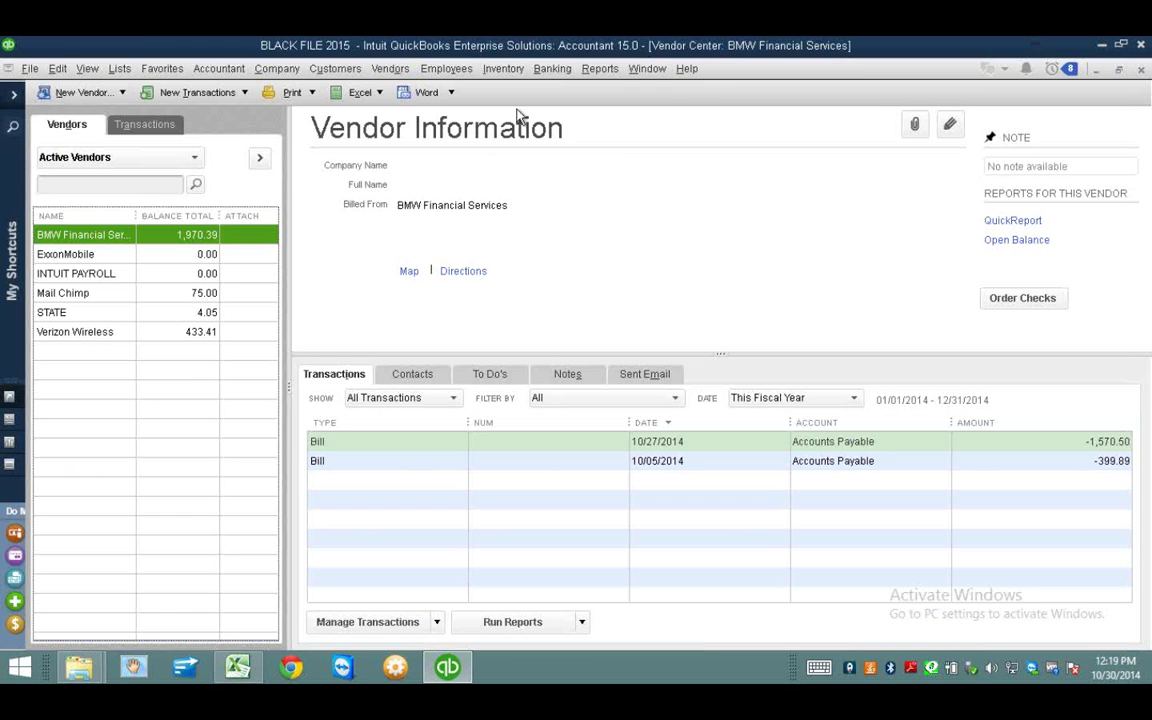
# Step: Return to the Transactions List and open Select Bills to Mark as Paid for CHECK 1381
pyautogui.click(645, 69)
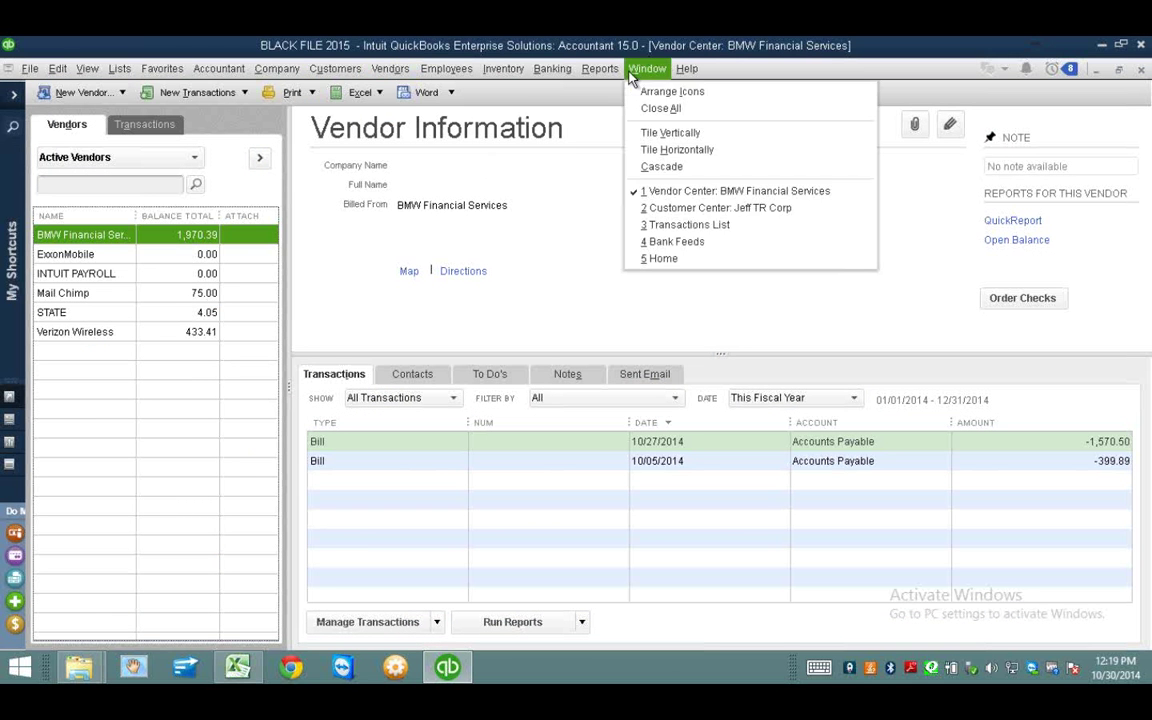
pyautogui.click(728, 225)
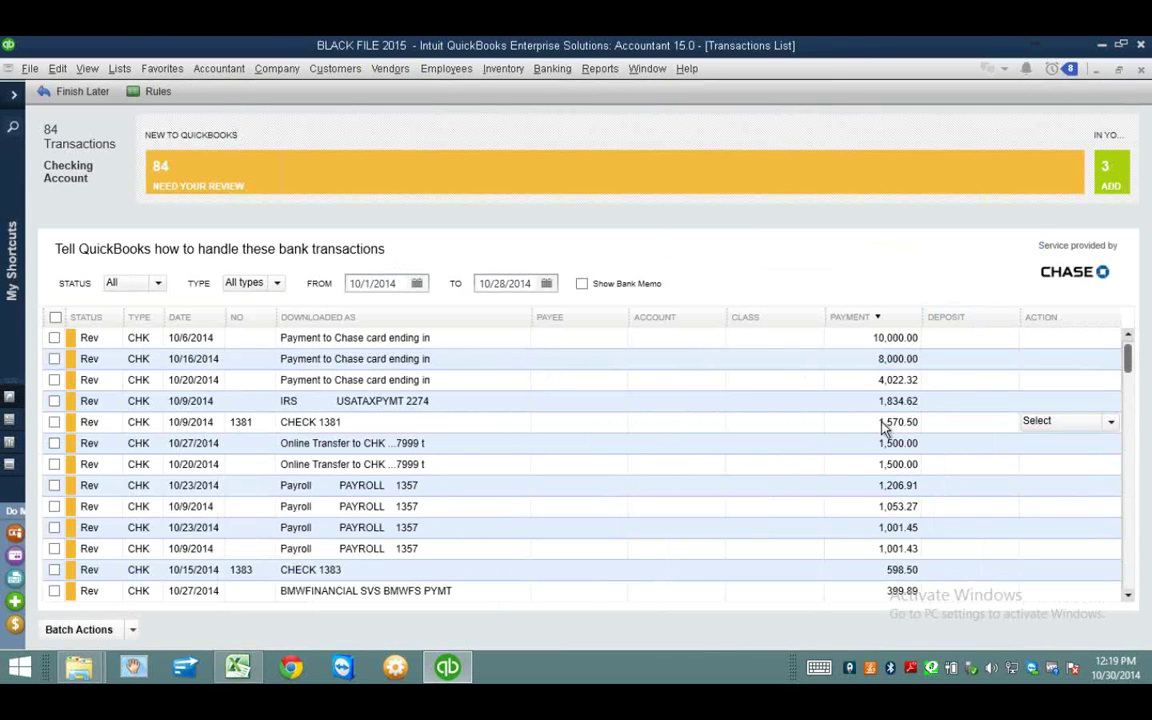
pyautogui.click(1110, 424)
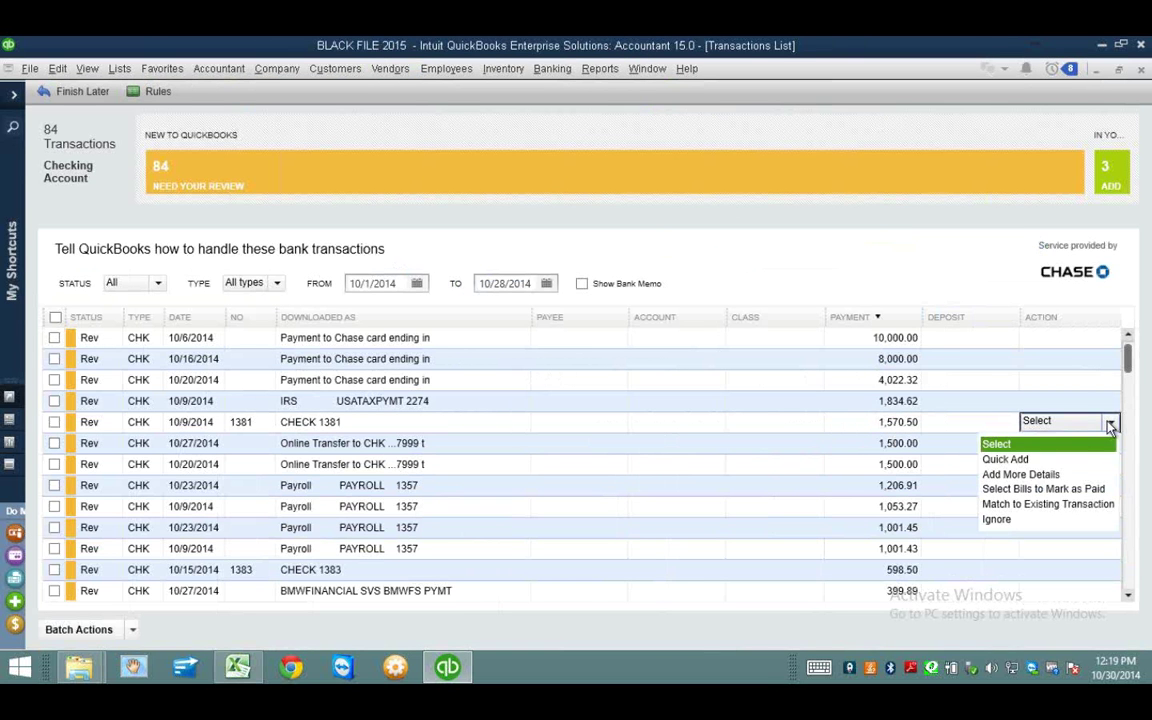
pyautogui.click(1034, 489)
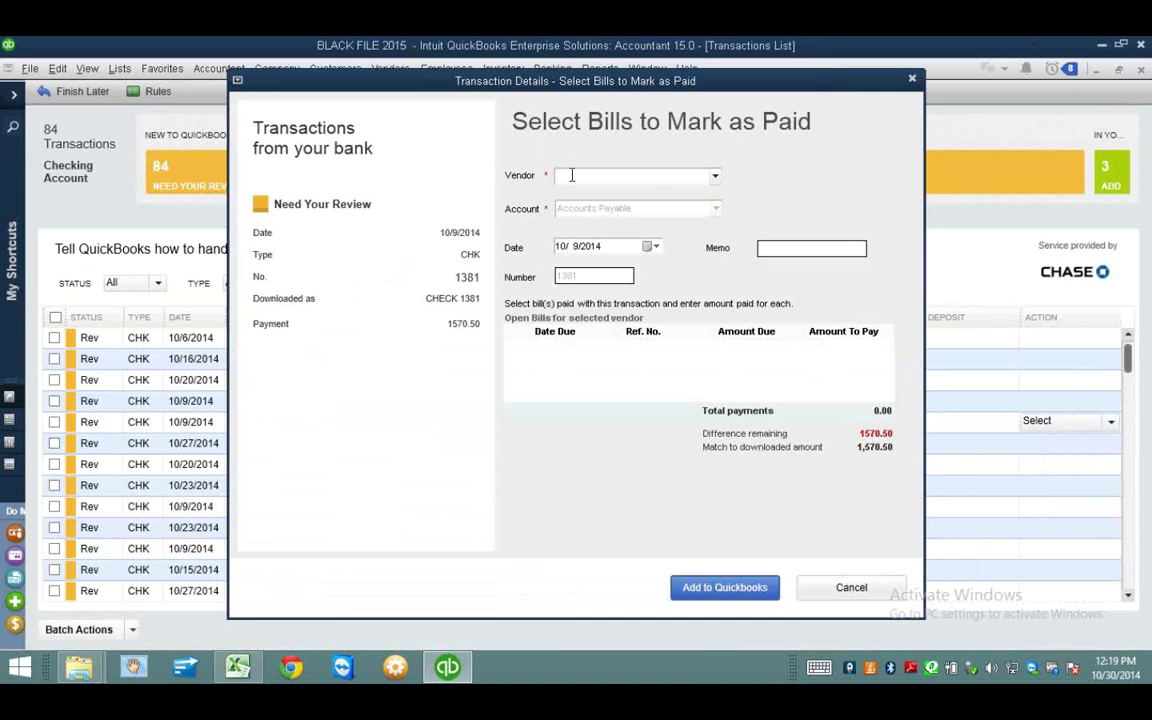
# Step: Mark the BMW Financial Services bill of 1,570.50 due 11/06/2014 as paid and add the payment to QuickBooks
pyautogui.write('BMW Financial Services')
pyautogui.press('Tab')
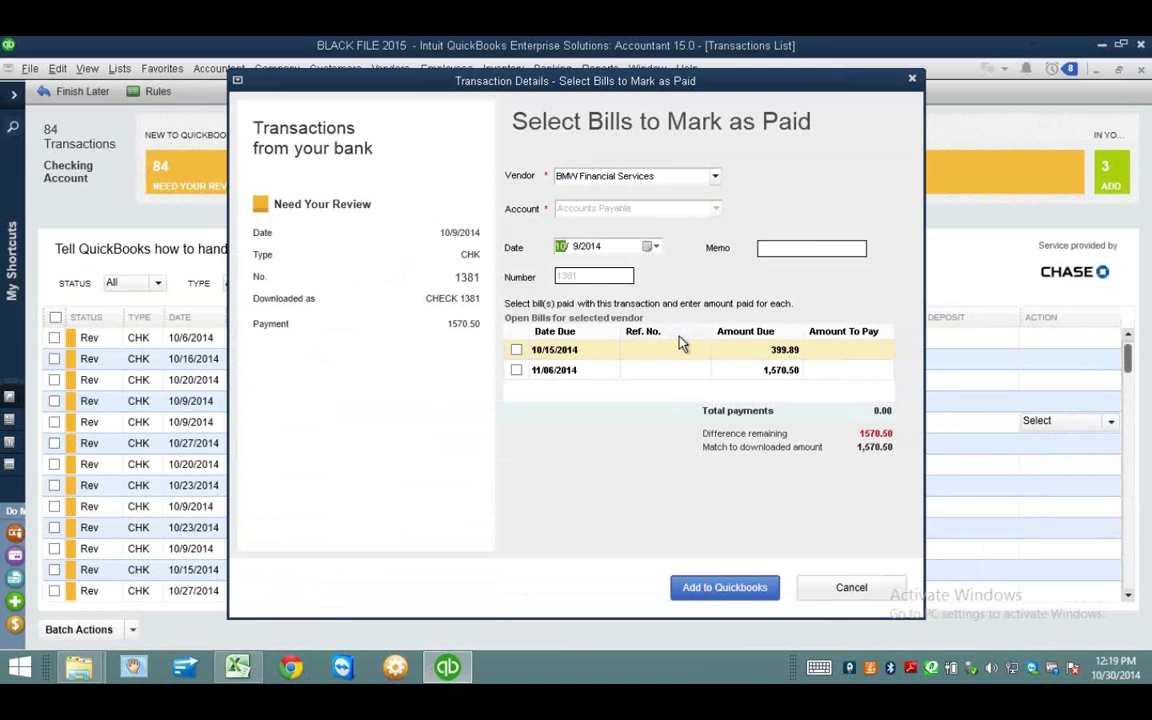
pyautogui.click(516, 371)
pyautogui.click(516, 371)
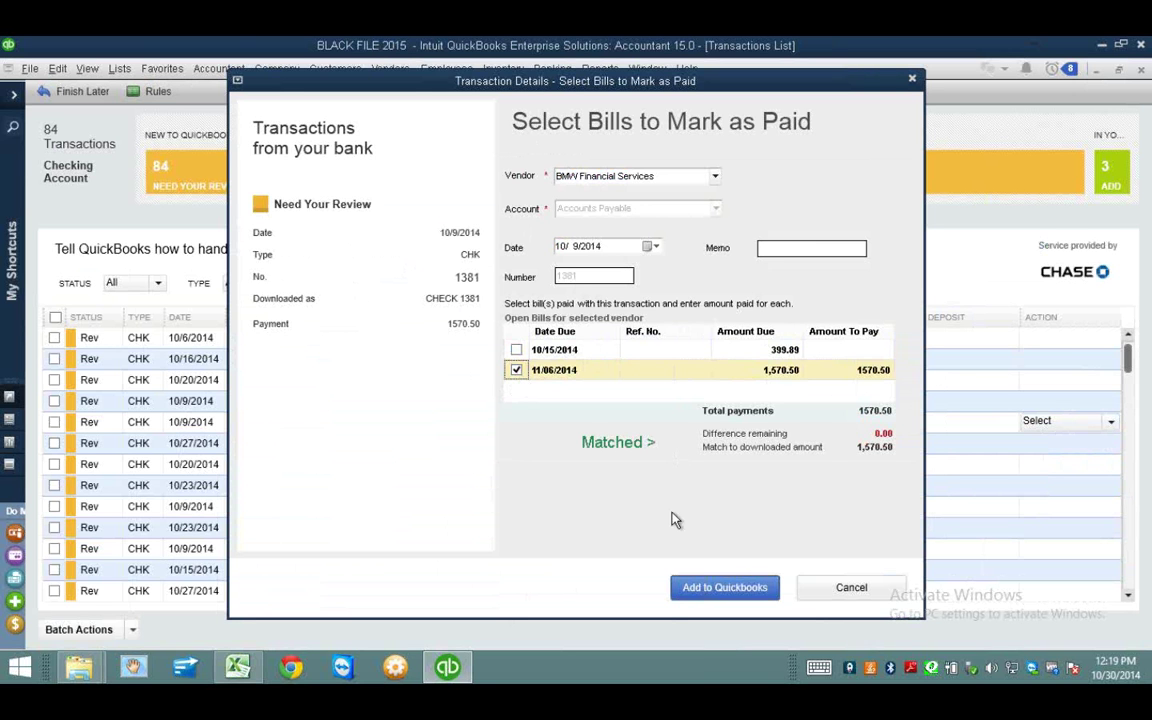
pyautogui.click(731, 588)
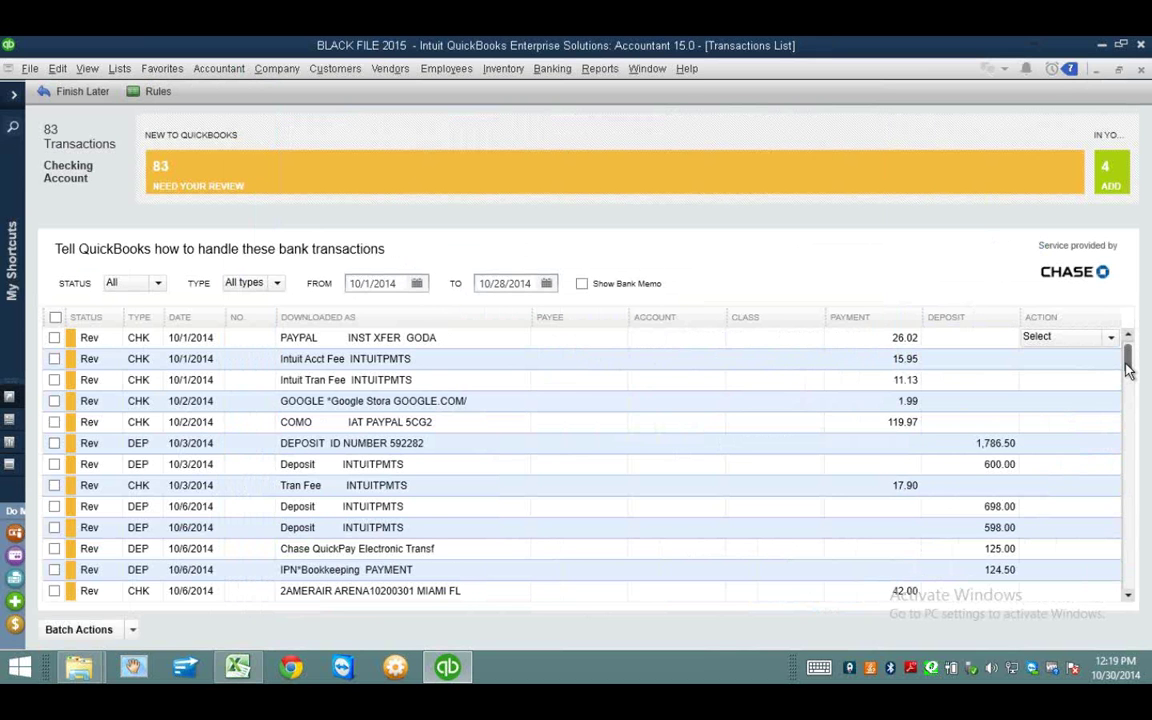
# Step: Sort the bank transactions by payment, largest first, and locate the 10/27/2014 BMWFINANCIAL SVS BMWFS PYMT payment
pyautogui.click(892, 318)
pyautogui.click(892, 318)
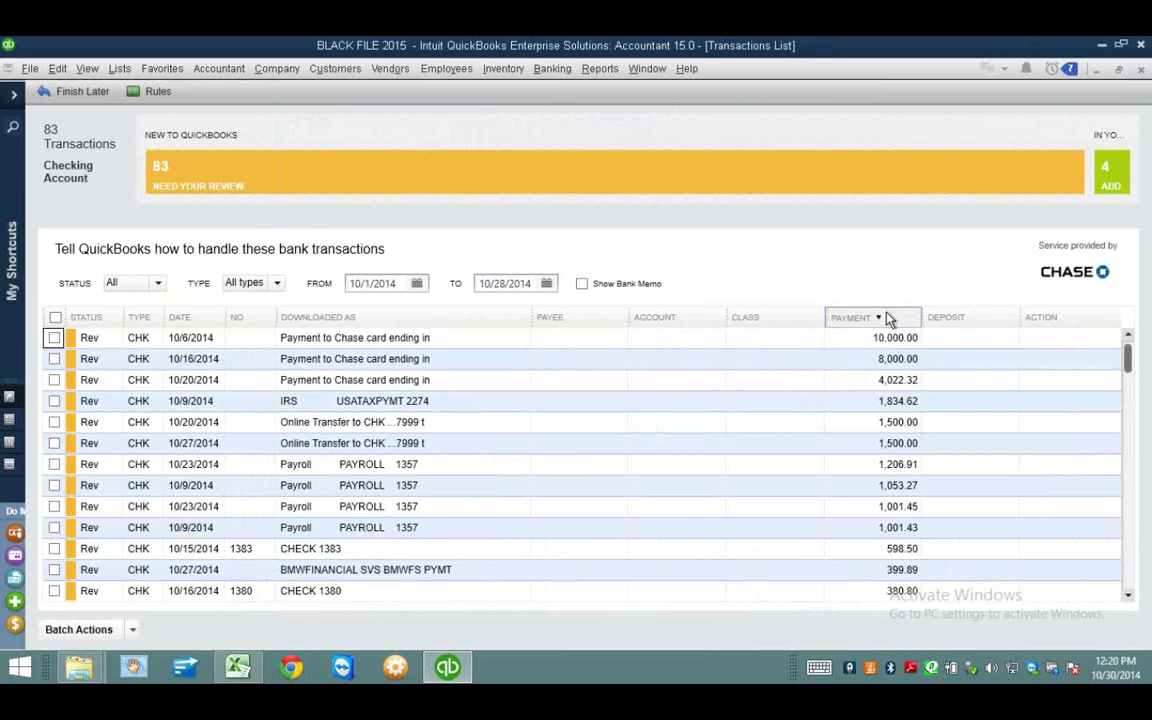
pyautogui.click(895, 569)
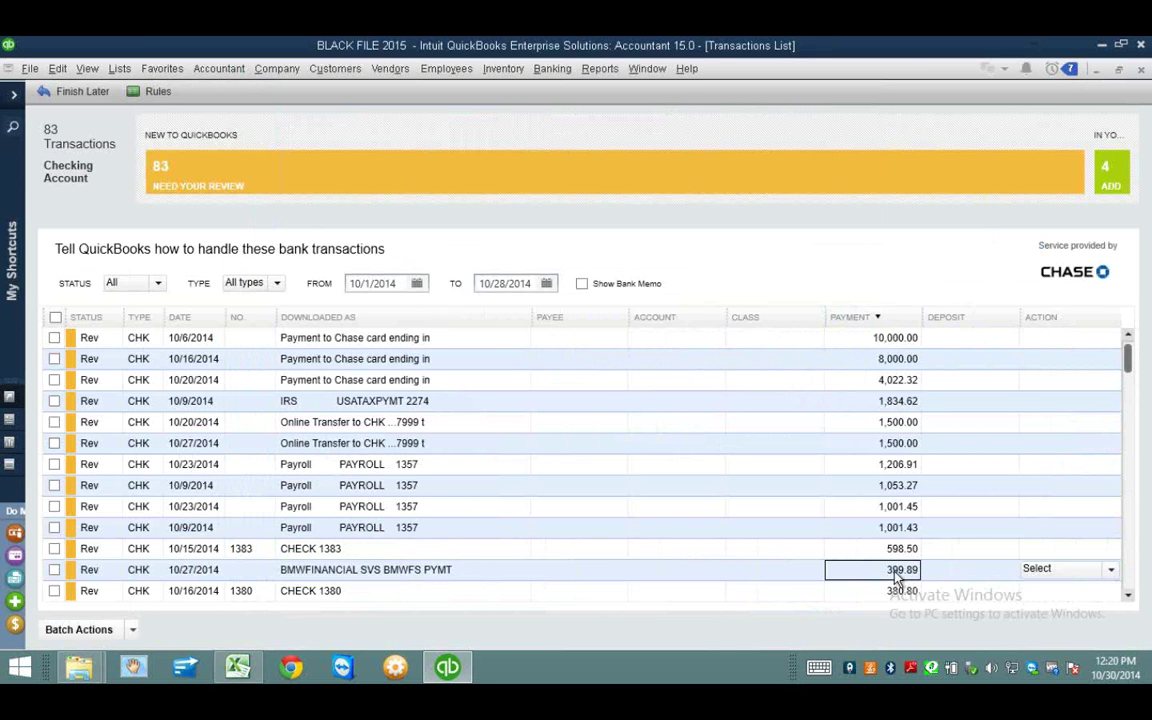
pyautogui.click(1128, 598)
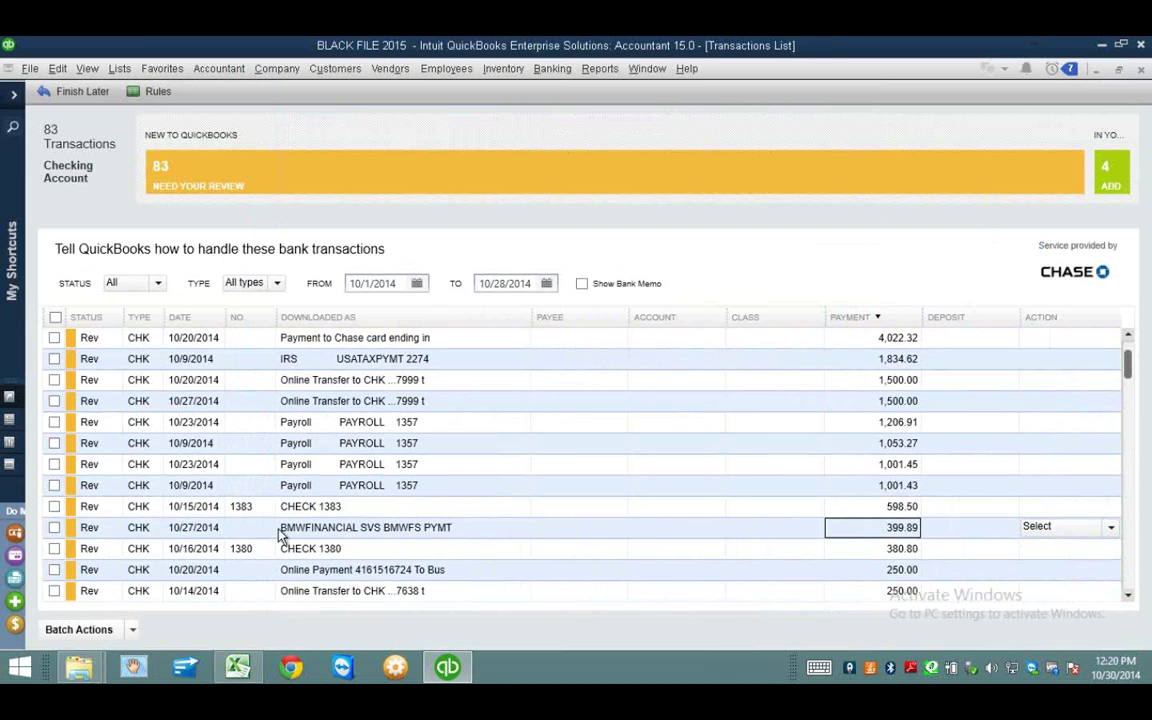
pyautogui.click(558, 527)
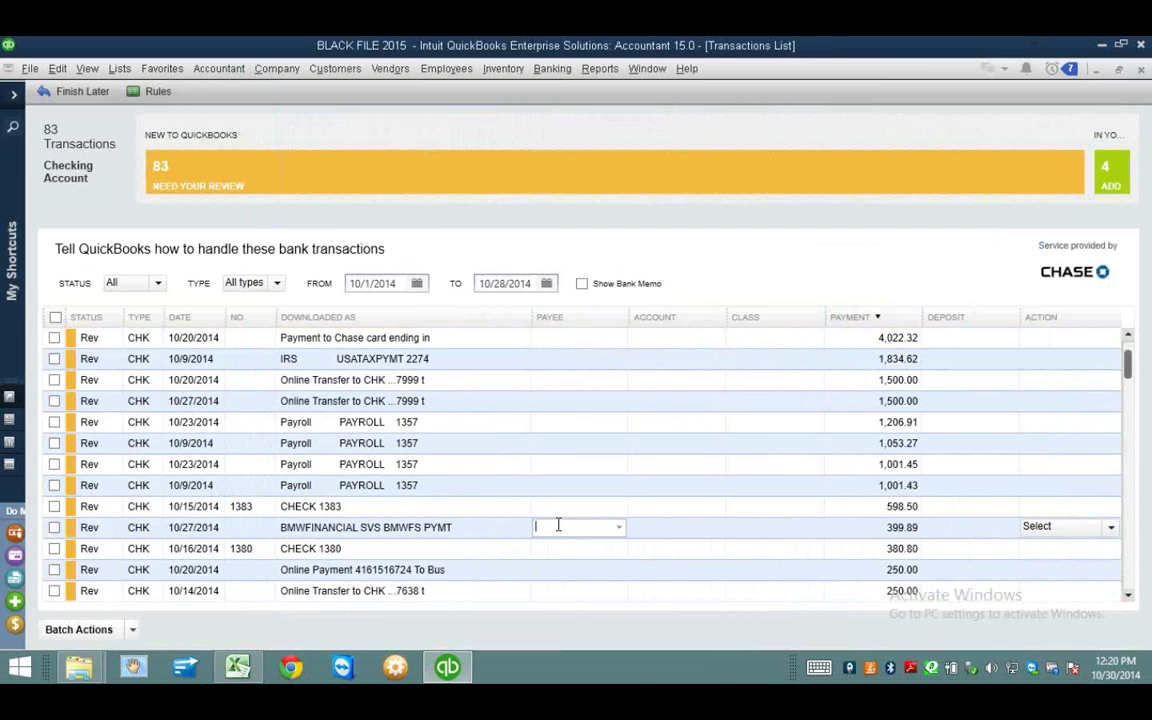
pyautogui.write('F')
pyautogui.write('BMW')
pyautogui.press('Tab')
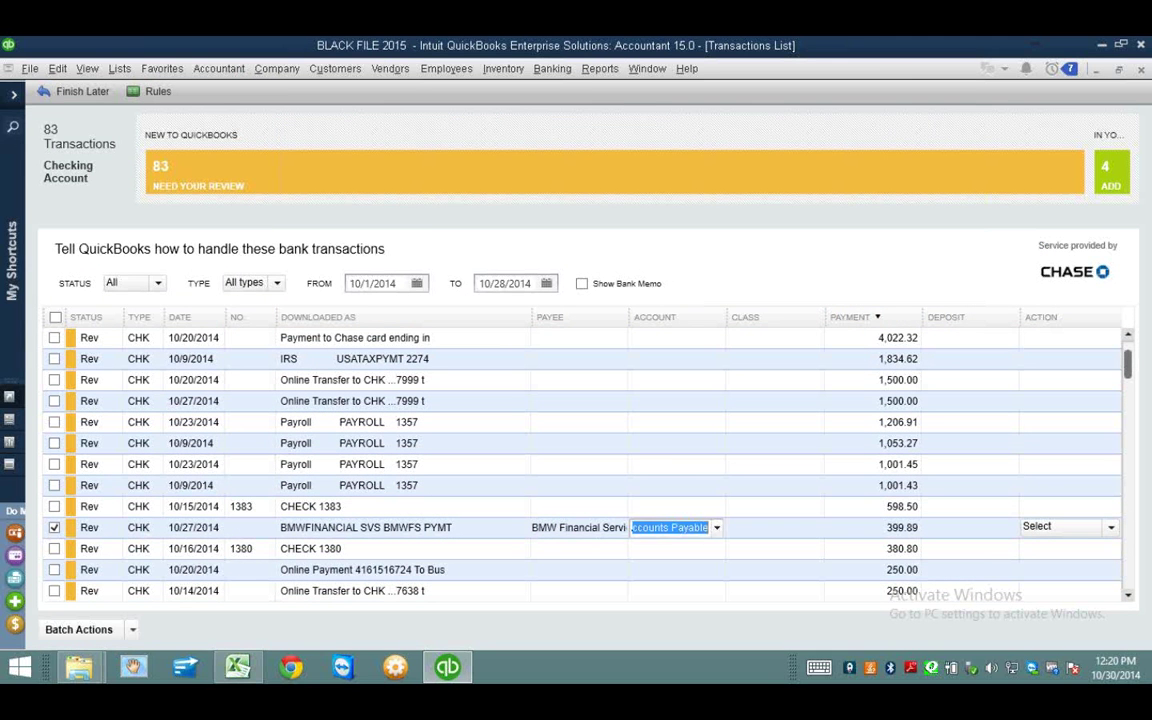
pyautogui.write('Au')
pyautogui.press('Escape')
pyautogui.press('Escape')
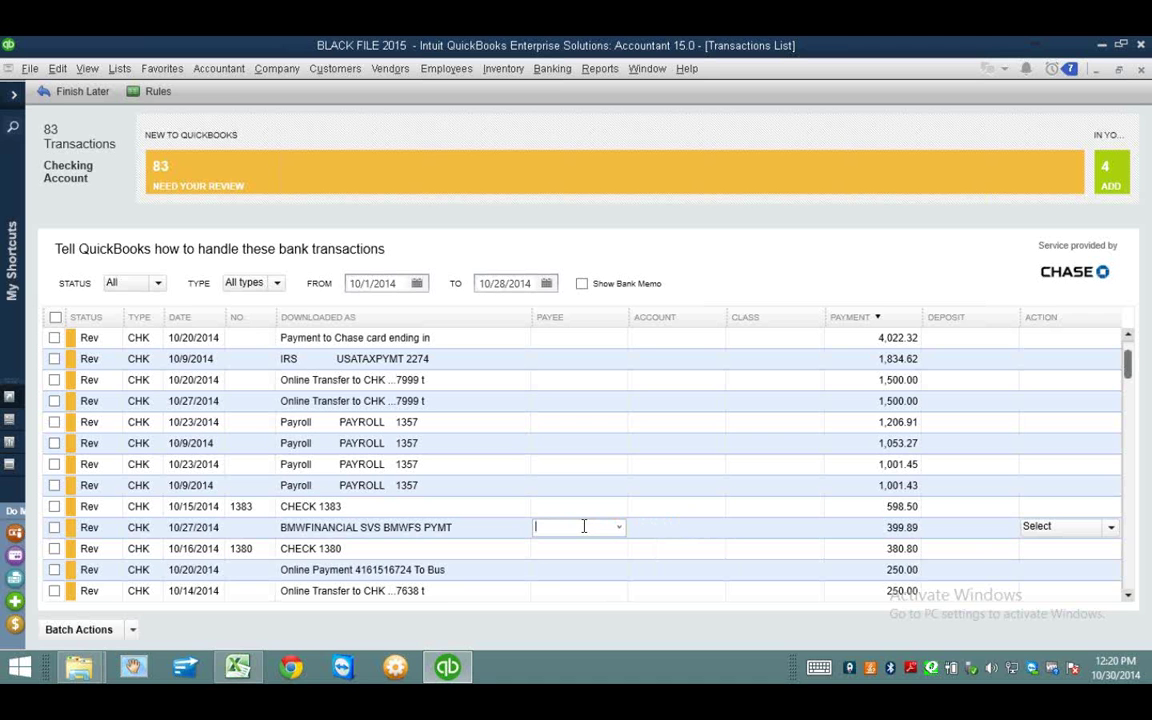
# Step: Open Enter Bills and go back to the BMW Financial Services lease bill dated 10/05/2014
pyautogui.click(391, 68)
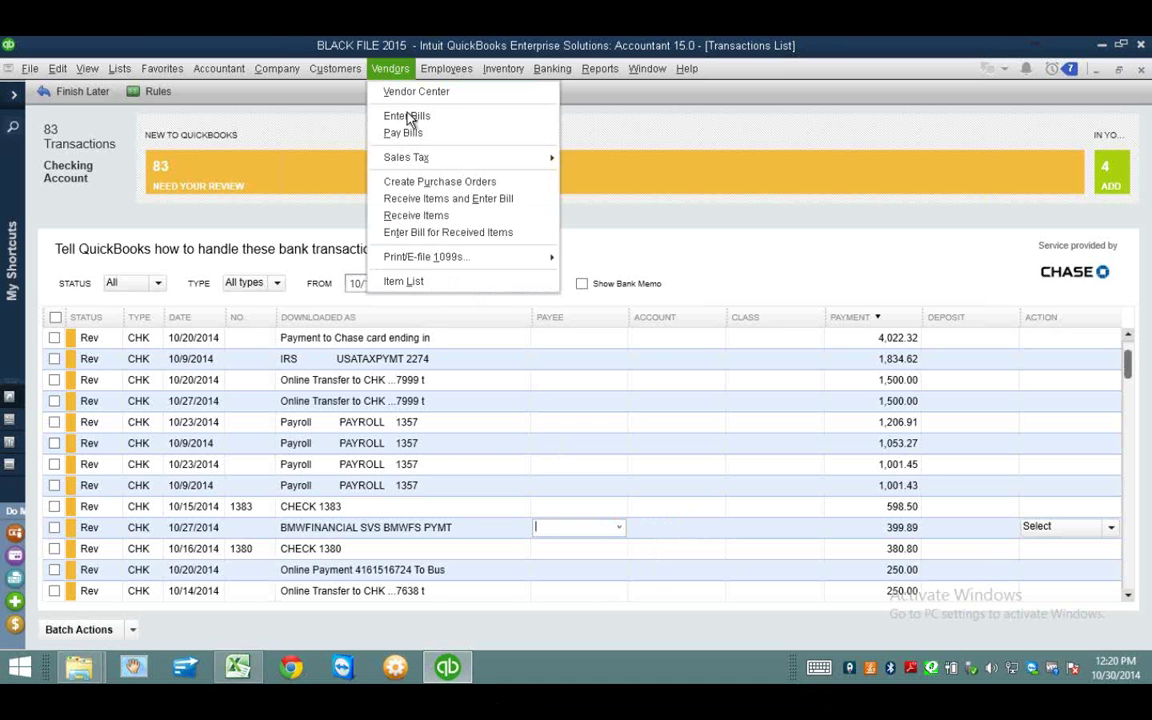
pyautogui.click(410, 116)
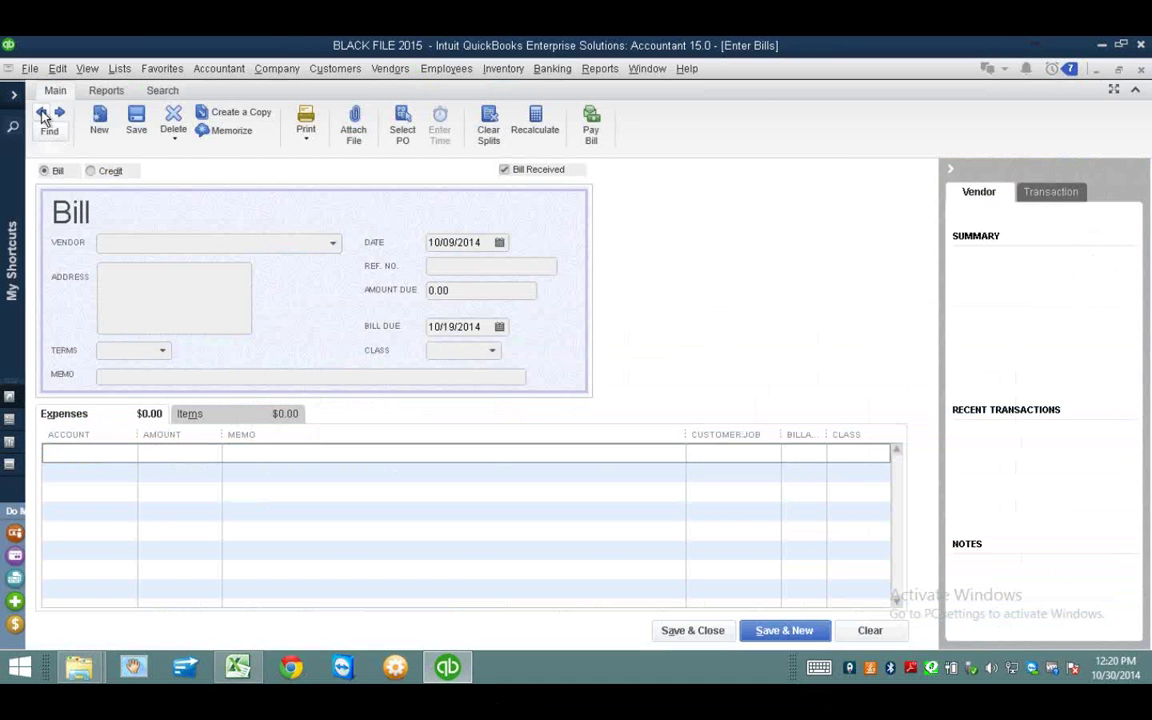
pyautogui.click(42, 113)
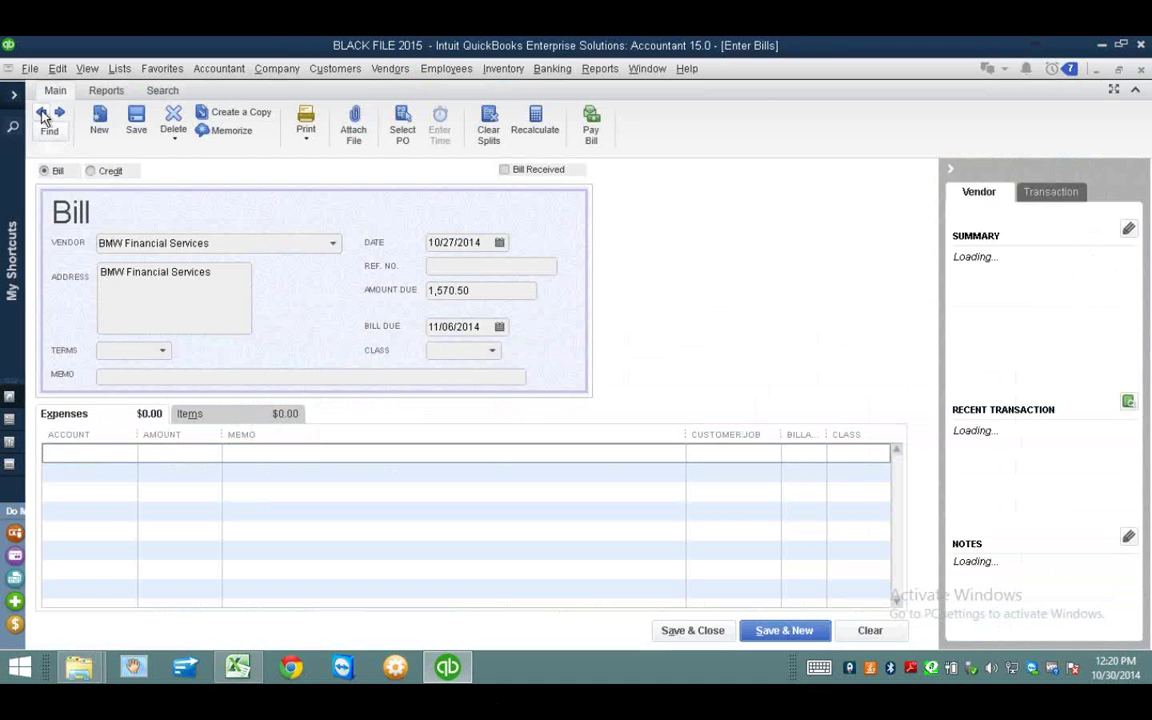
pyautogui.click(42, 113)
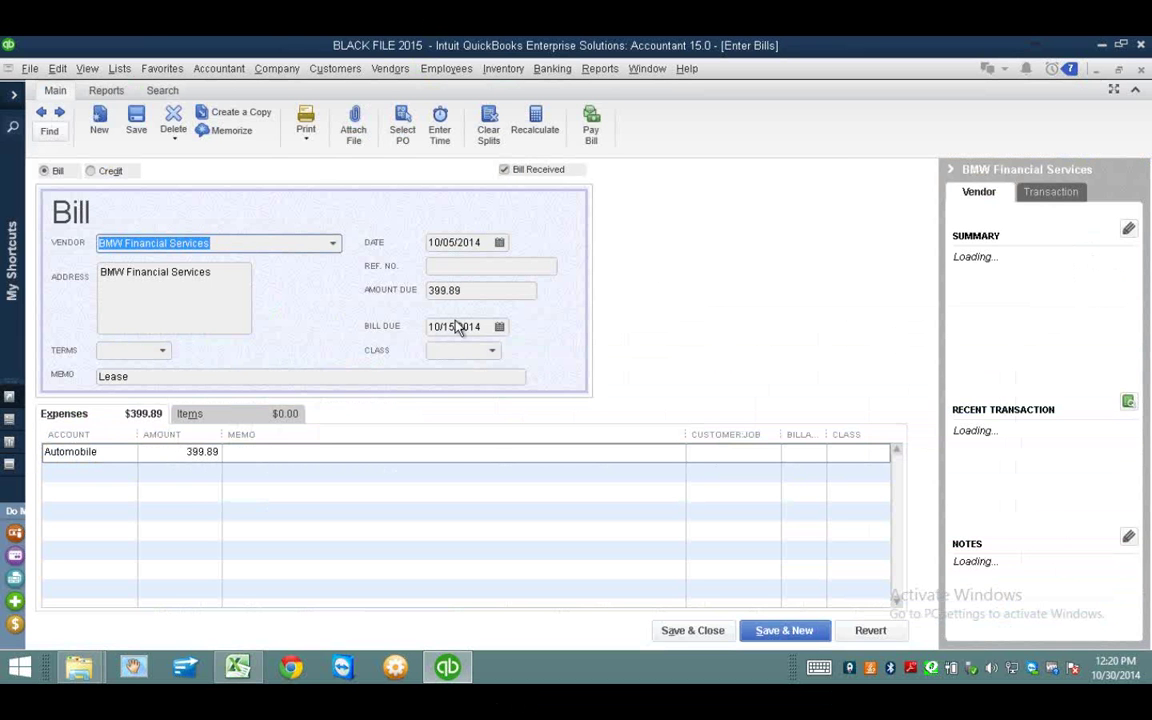
# Step: Pay the BMW Financial Services lease bill from Checking Account by check marked to be printed, and close the bill window
pyautogui.click(592, 124)
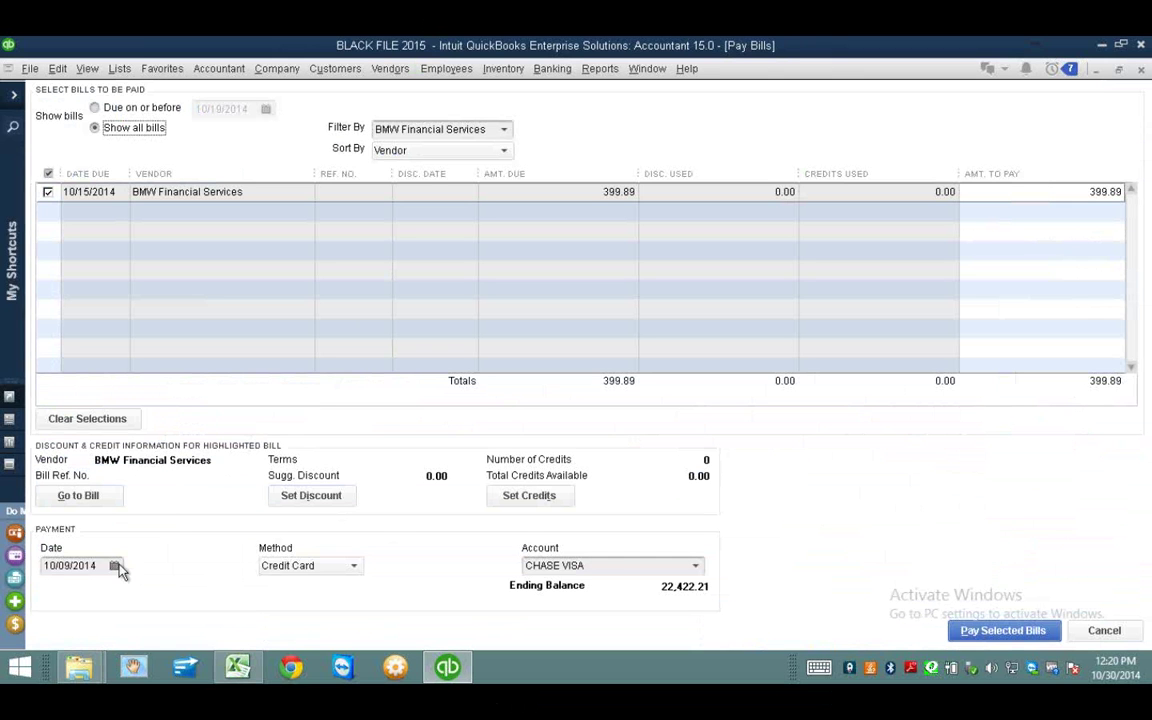
pyautogui.click(301, 567)
pyautogui.click(288, 589)
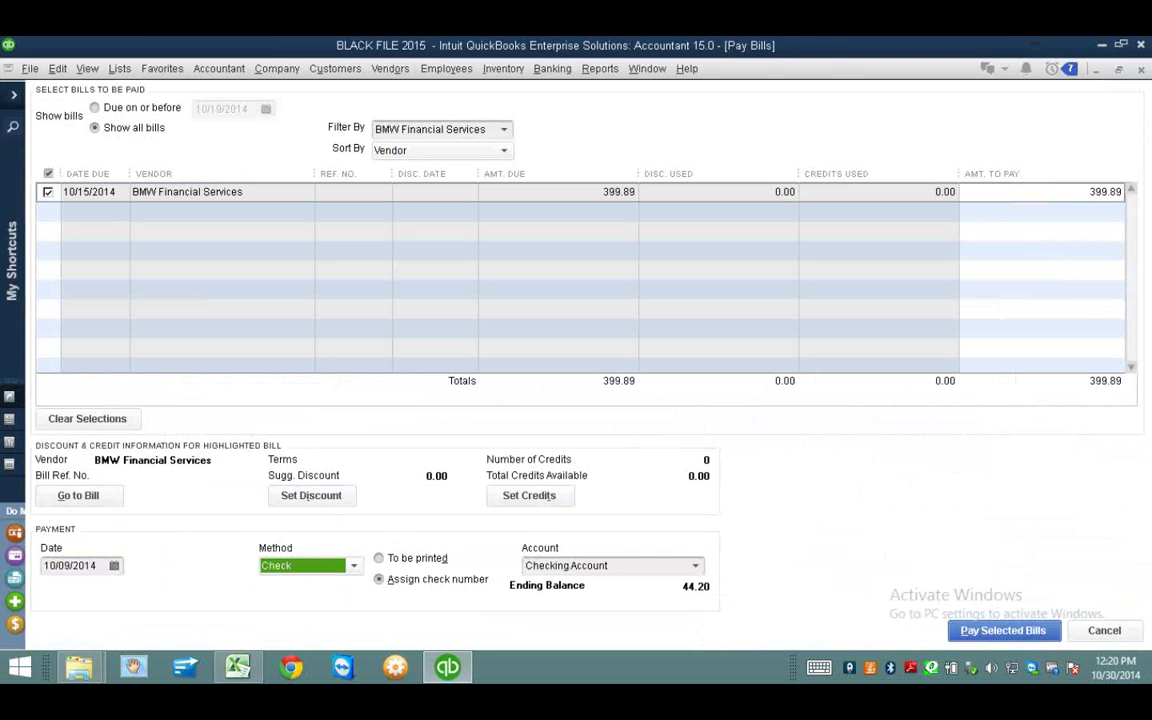
pyautogui.click(403, 557)
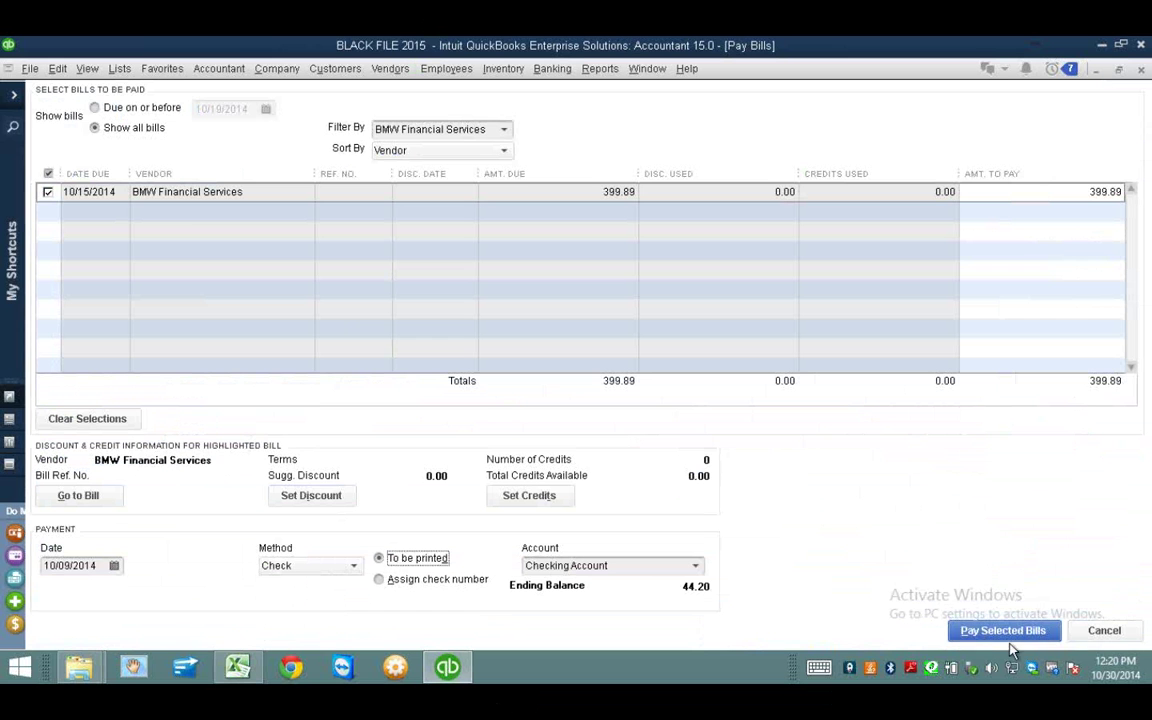
pyautogui.click(1005, 631)
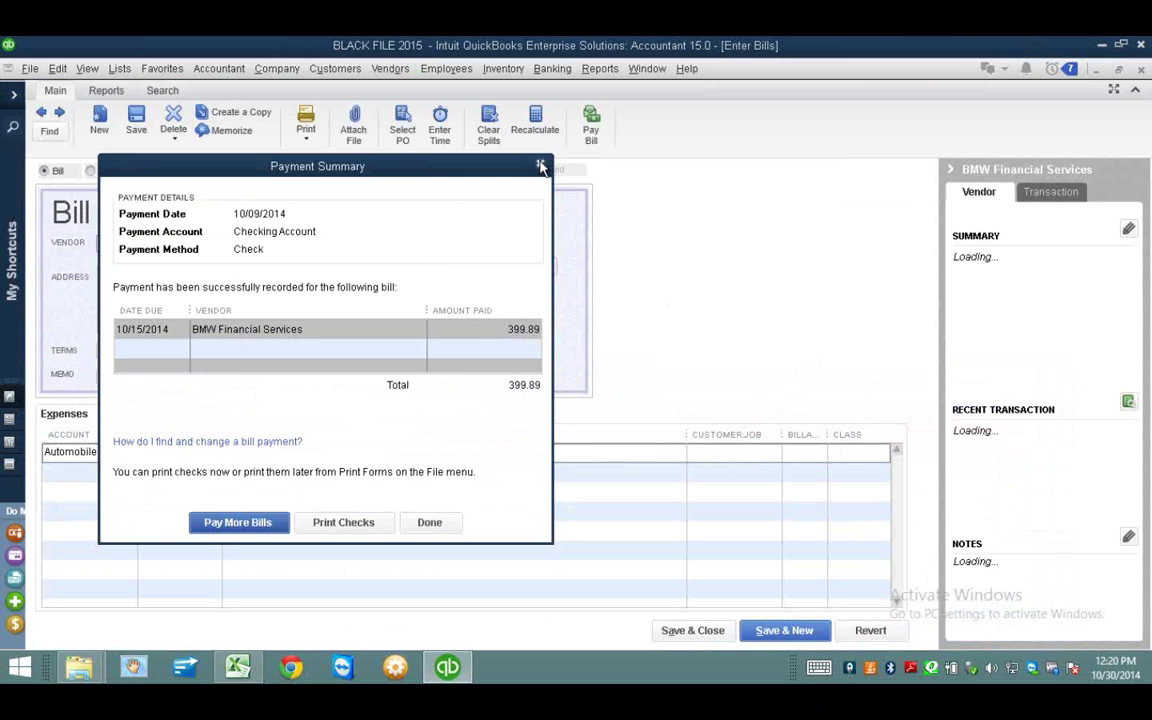
pyautogui.press('Escape')
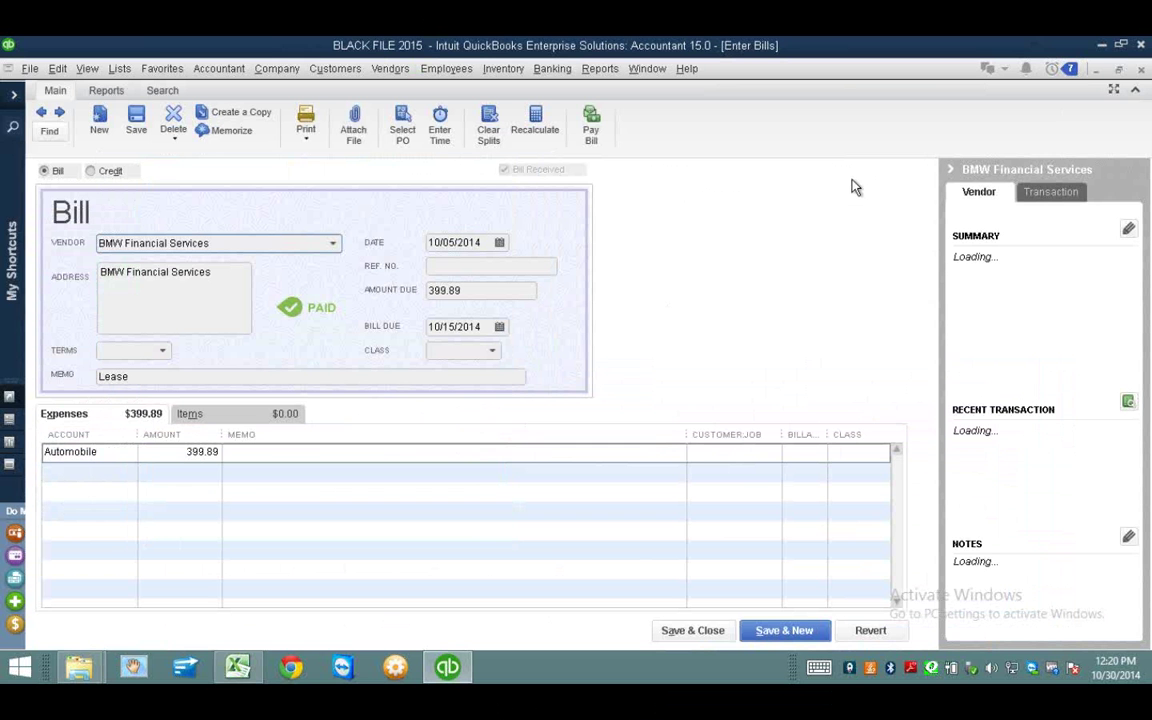
pyautogui.click(1141, 69)
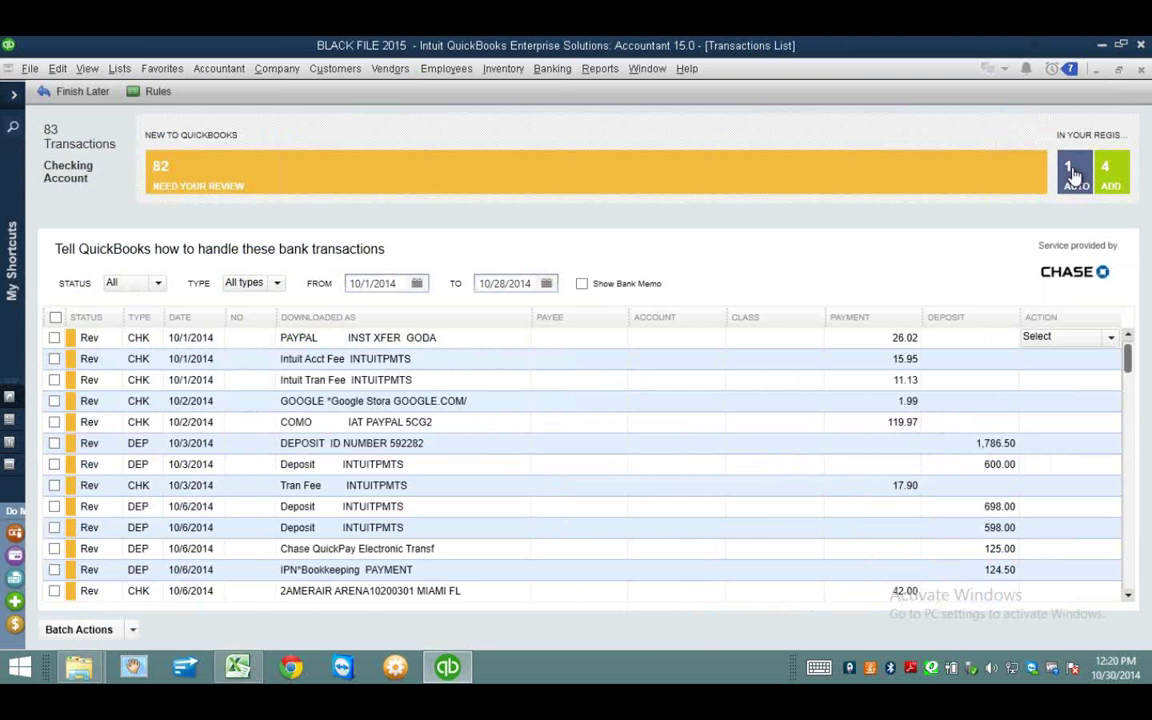
# Step: View the auto-matched transaction, and list the transactions needing review sorted by payment, largest first
pyautogui.click(1070, 172)
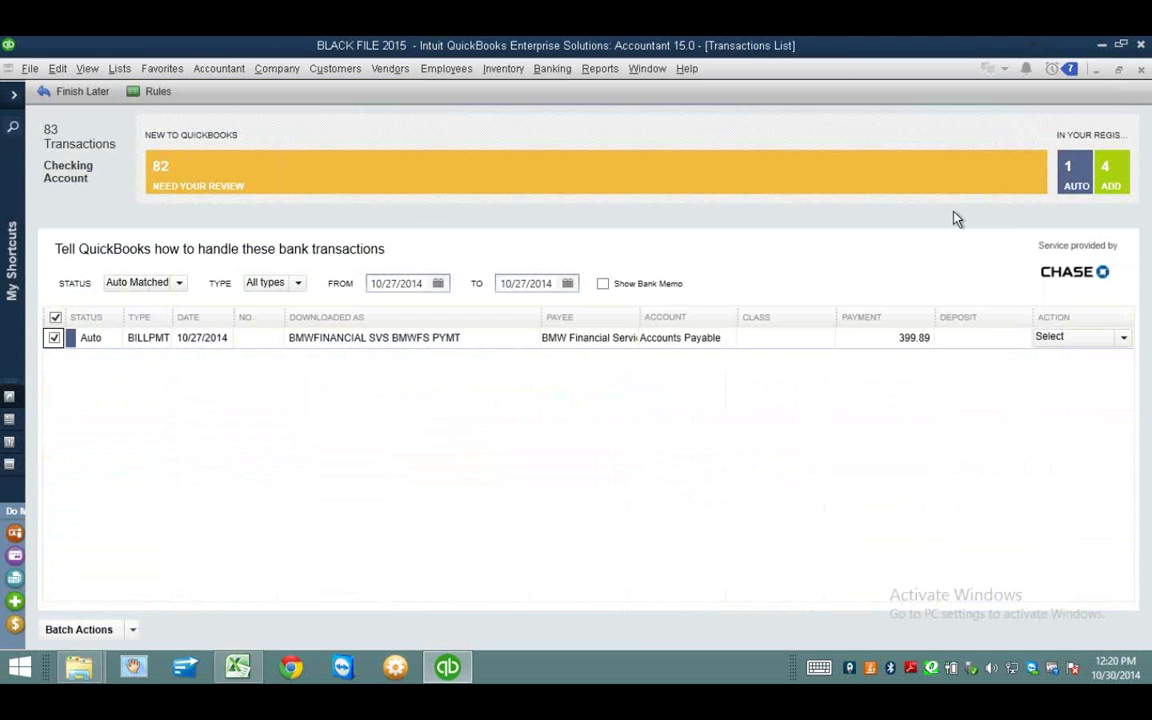
pyautogui.click(795, 186)
pyautogui.click(848, 318)
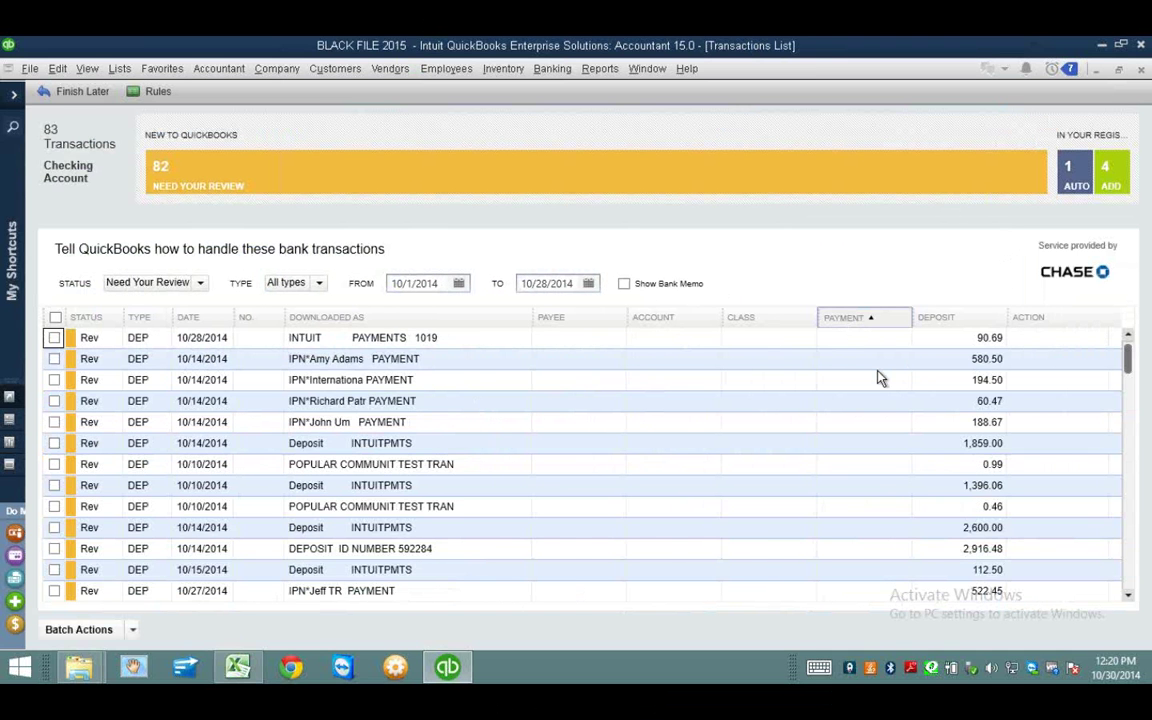
pyautogui.click(850, 318)
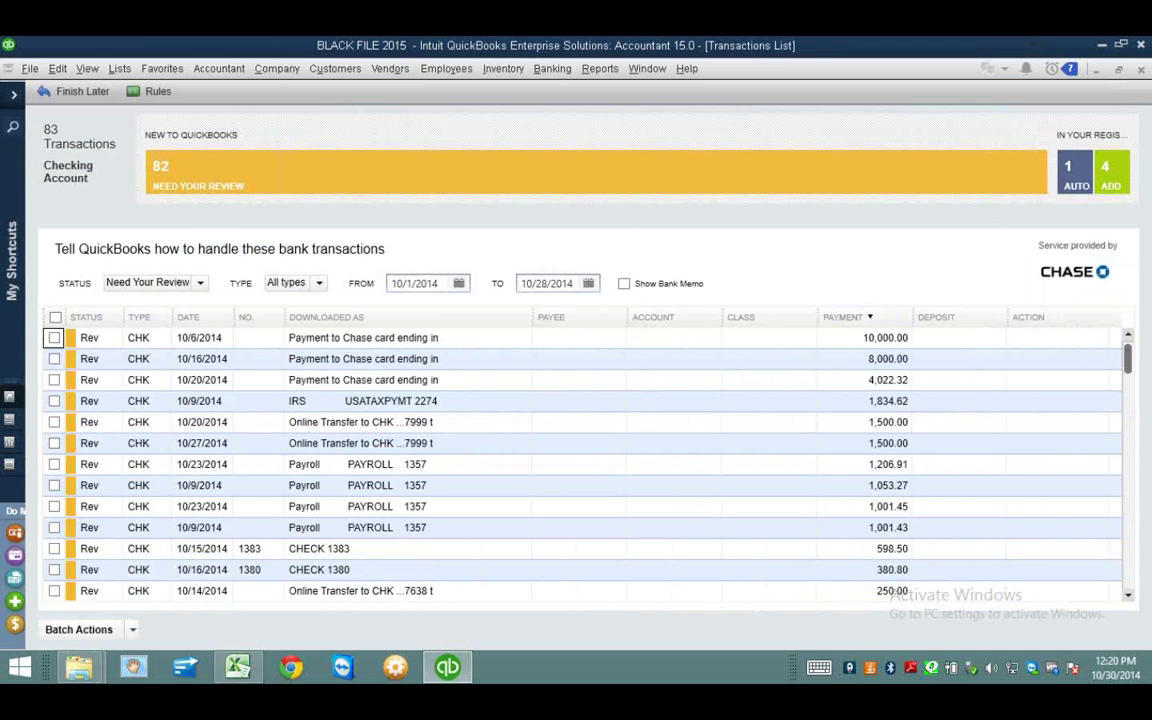
# Step: Approve the auto-matched BMW Financial Services bill payment dated 10/27/2014
pyautogui.click(1070, 168)
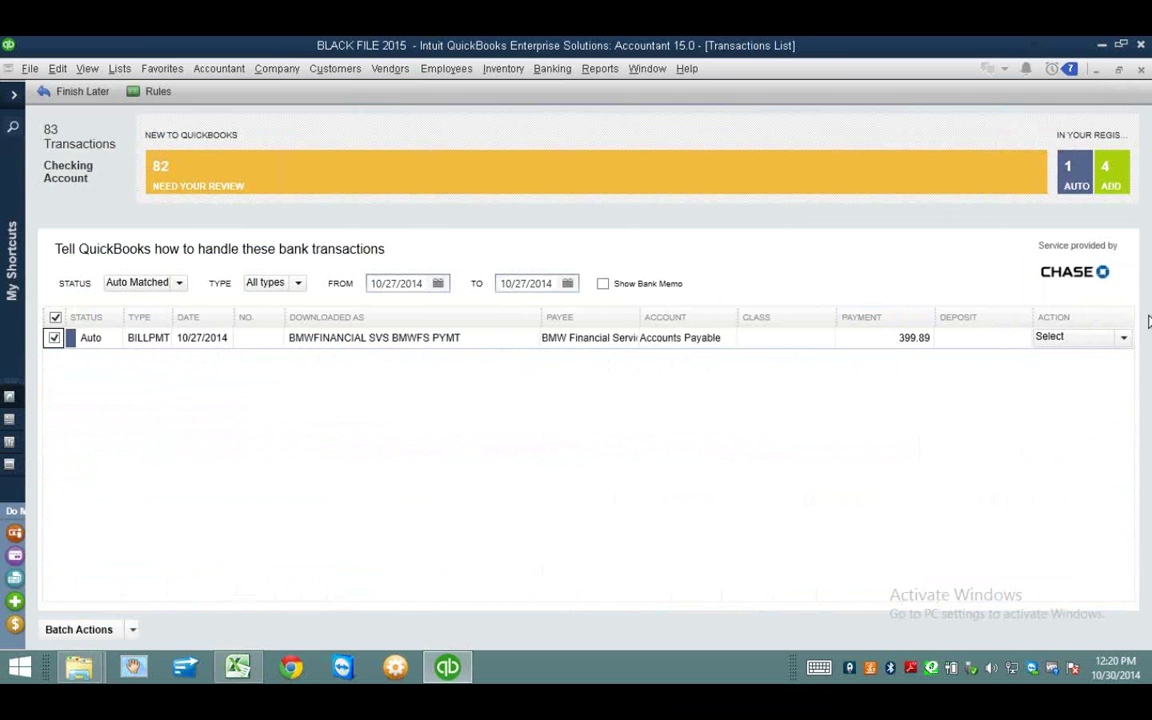
pyautogui.click(1110, 338)
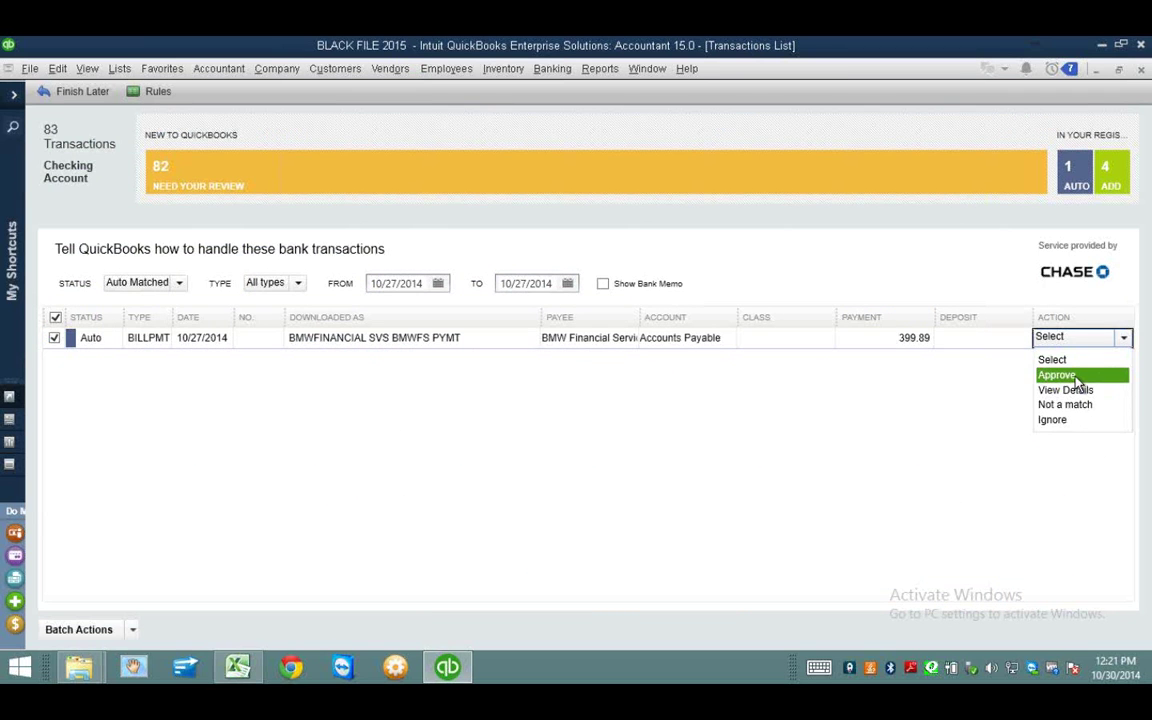
pyautogui.click(1076, 377)
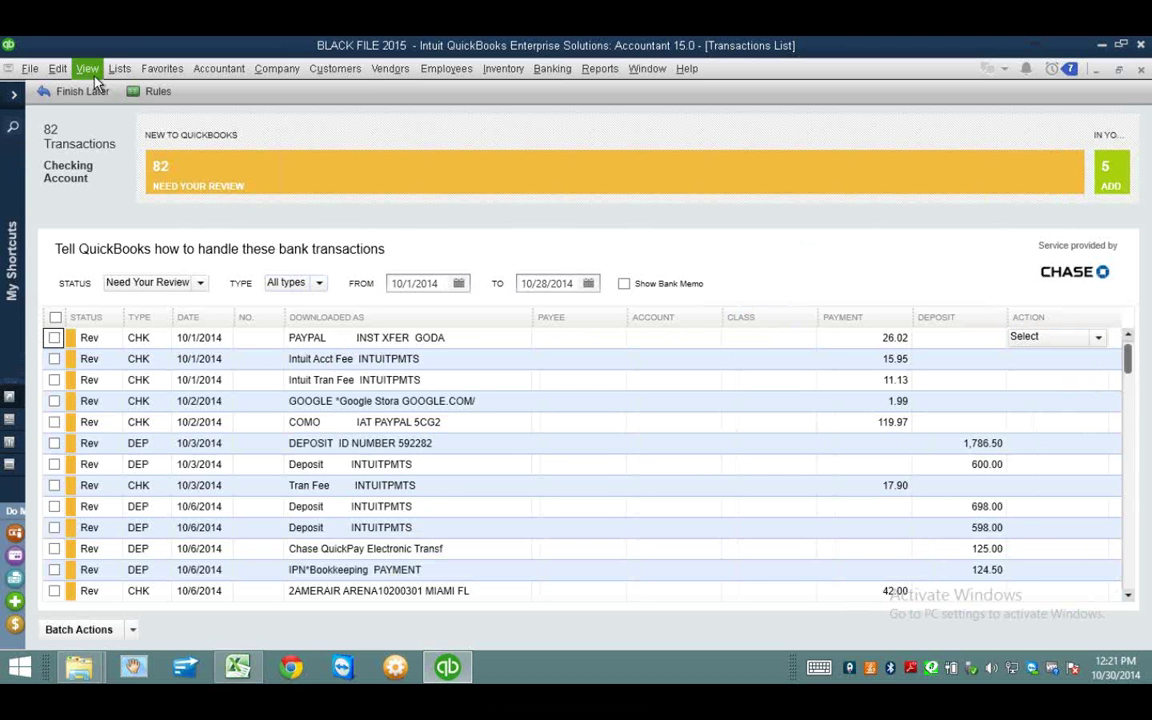
# Step: Close the checking Transactions List and open the CHASE VISA transaction list from the Bank Feeds Center, maximized
pyautogui.click(1143, 70)
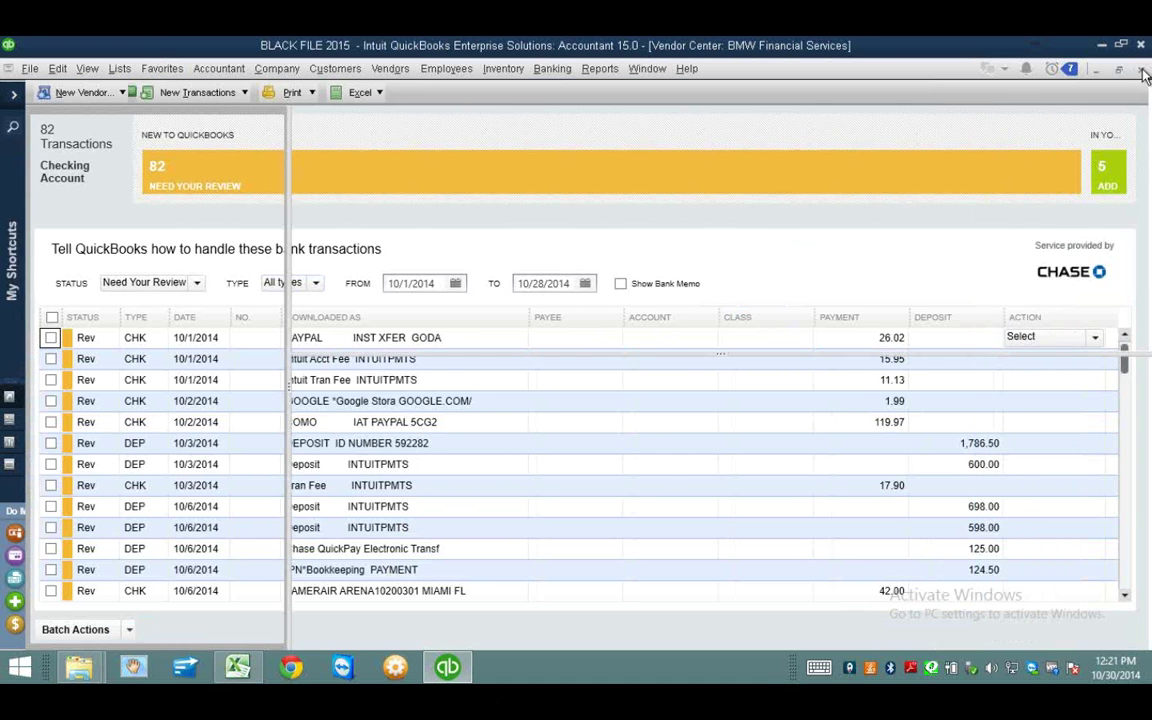
pyautogui.click(552, 68)
pyautogui.moveTo(575, 224)
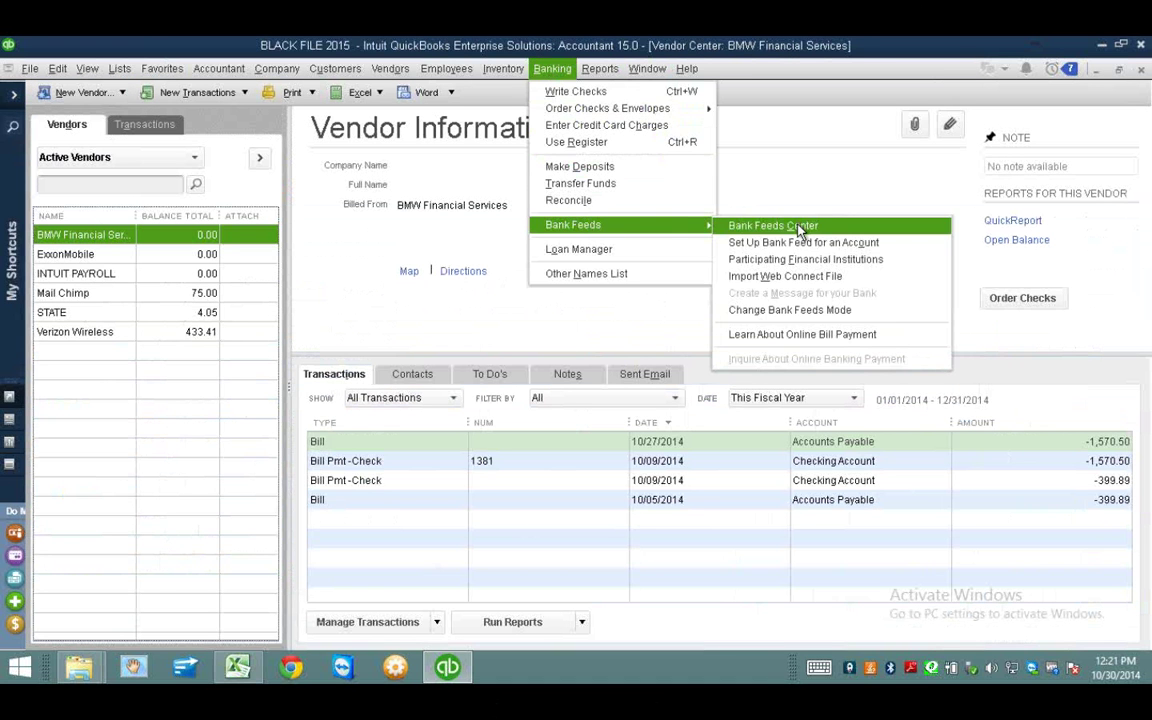
pyautogui.click(800, 228)
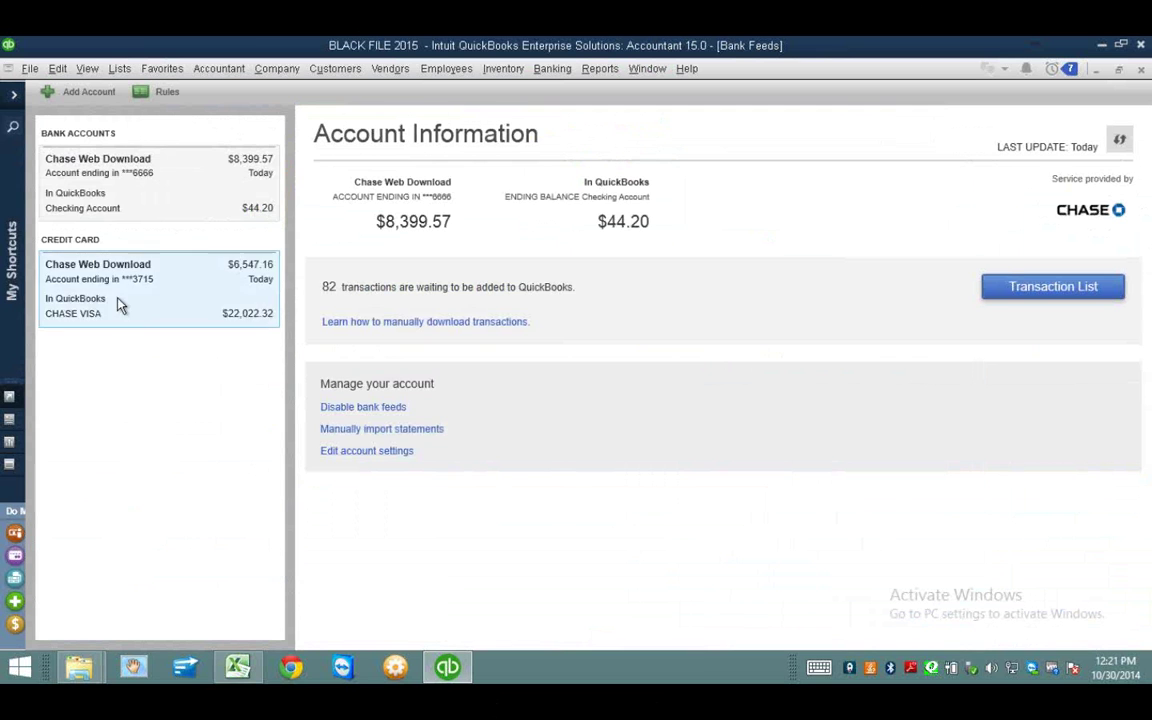
pyautogui.click(115, 305)
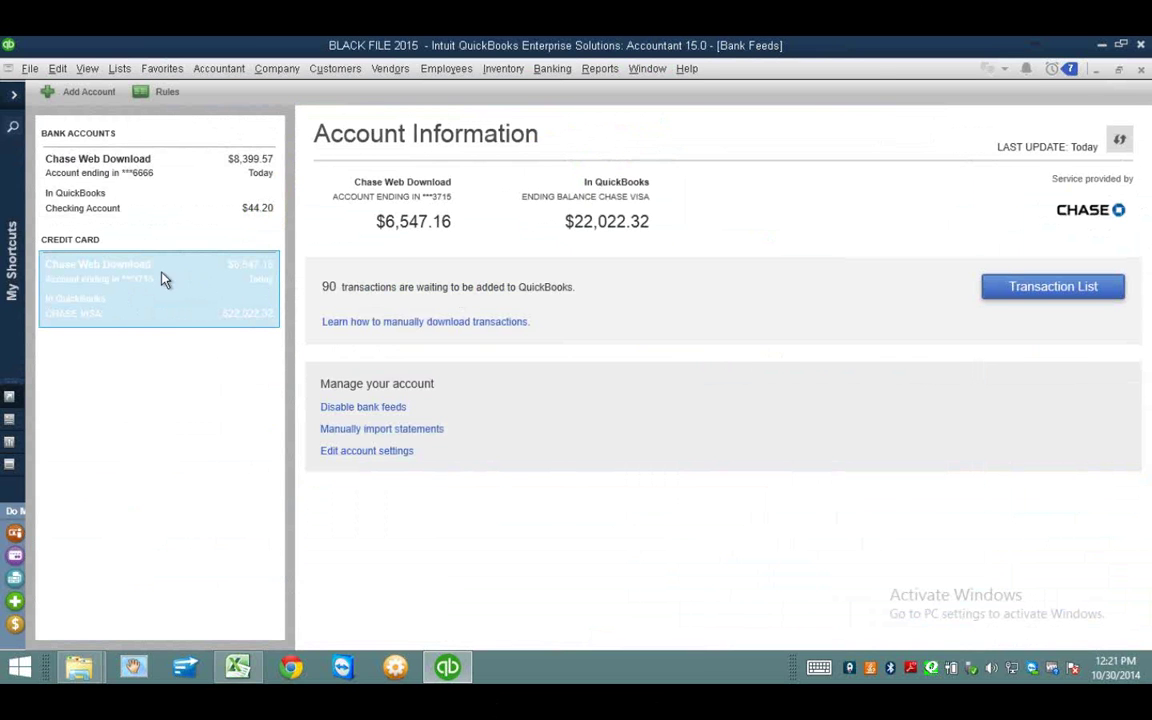
pyautogui.click(1053, 288)
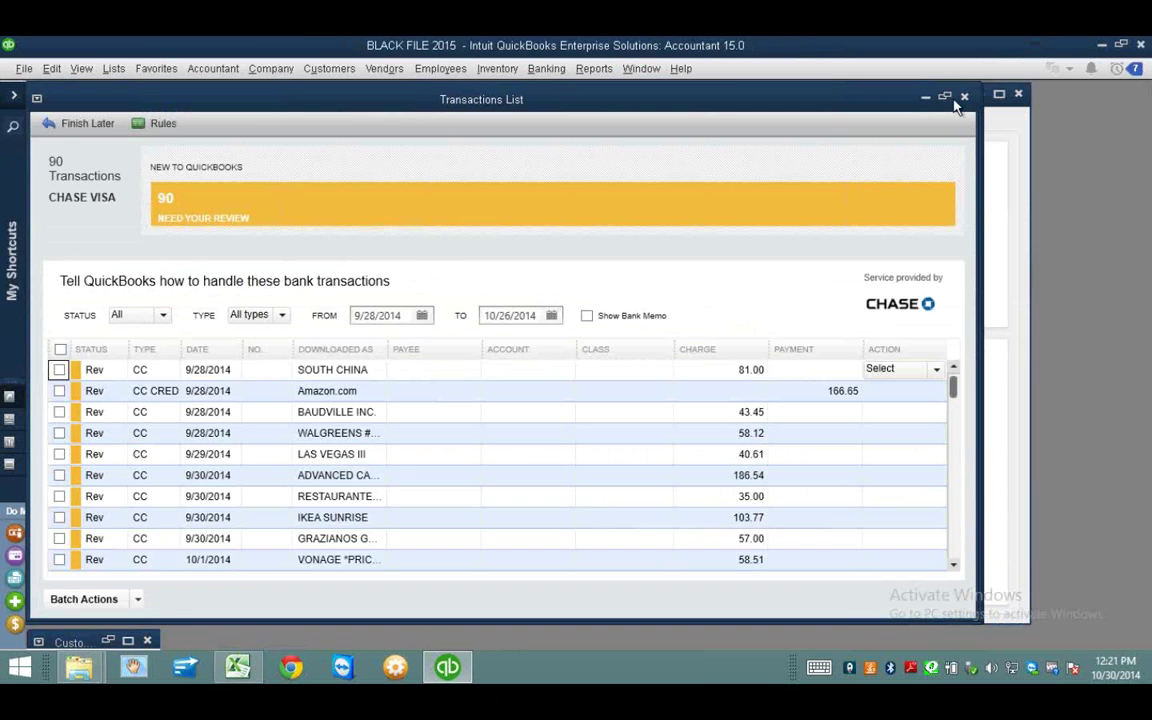
pyautogui.click(944, 95)
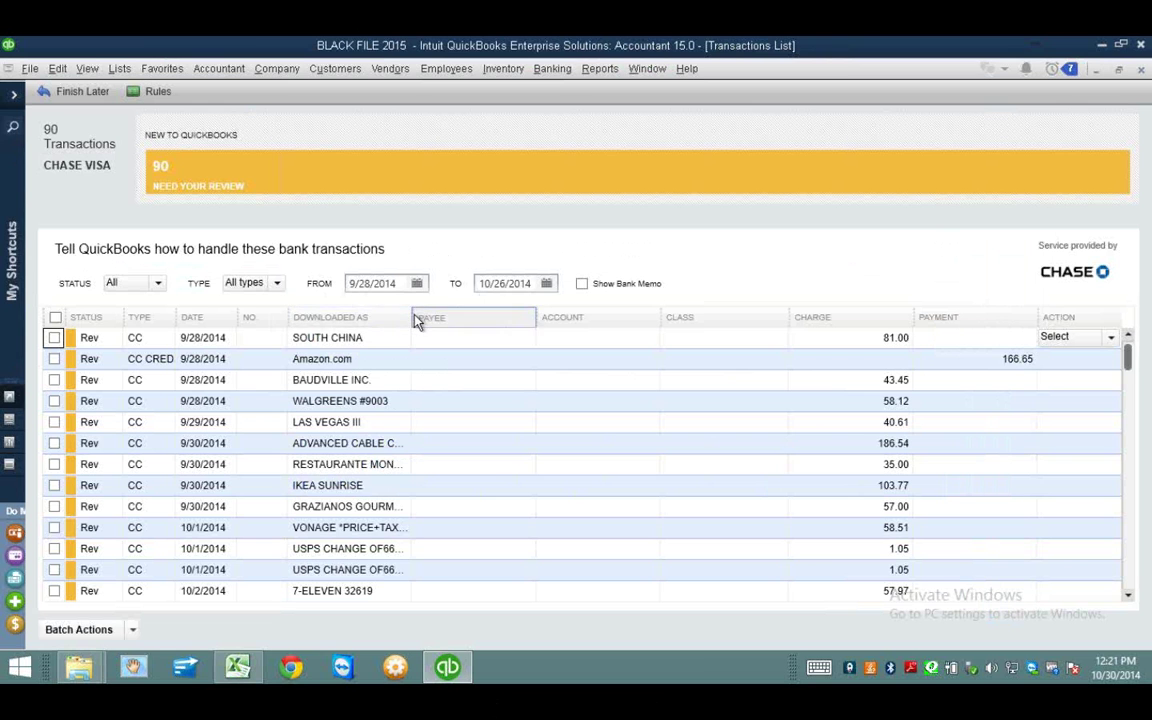
# Step: Widen the Downloaded As column, sort the CHASE VISA transactions by it in ascending order, and locate the iTunes charges
pyautogui.moveTo(411, 317); pyautogui.dragTo(570, 317)
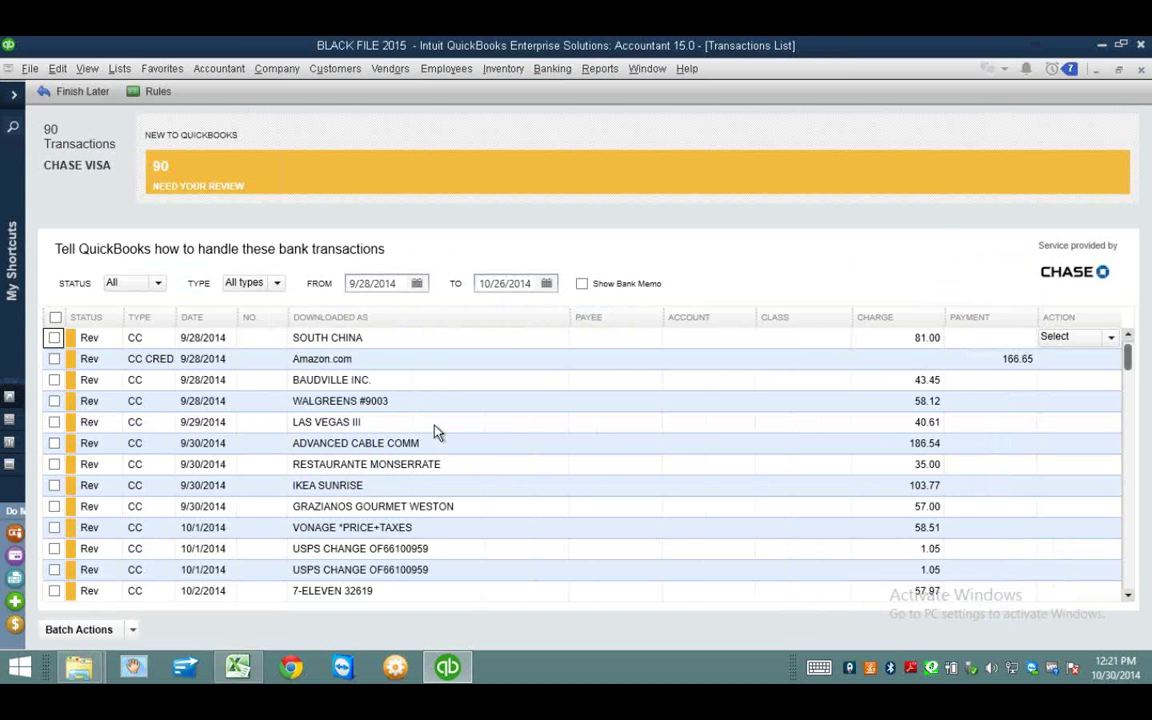
pyautogui.click(353, 319)
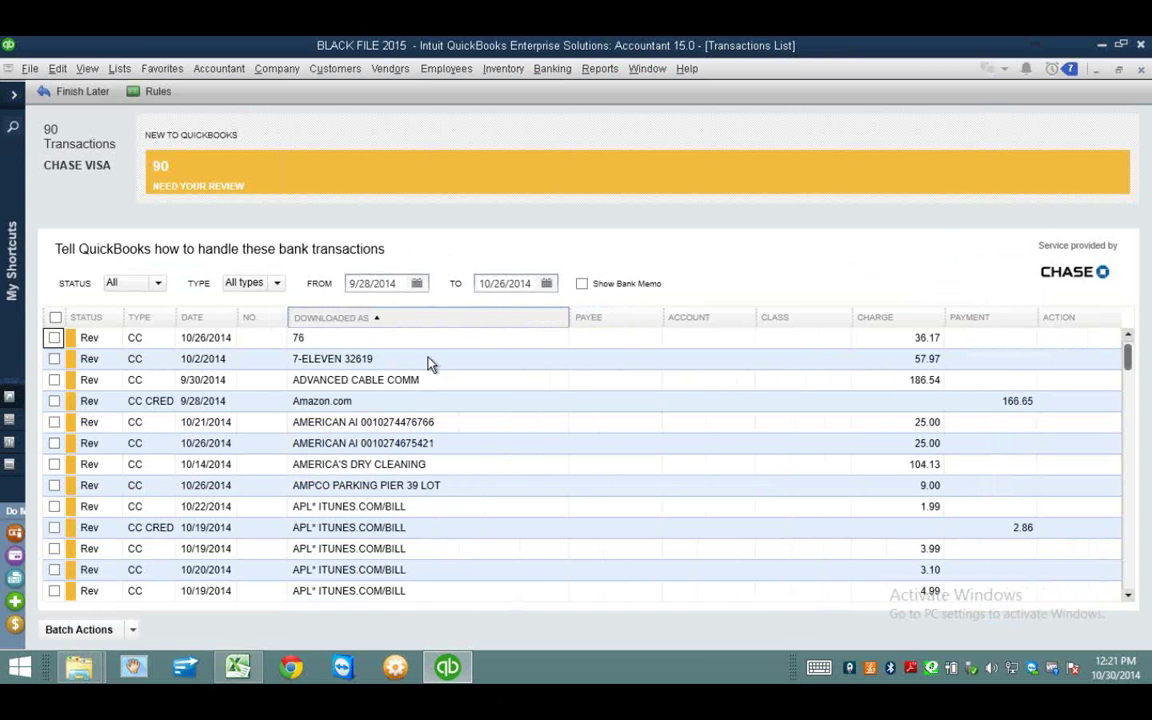
pyautogui.click(1125, 597)
pyautogui.doubleClick(1125, 597)
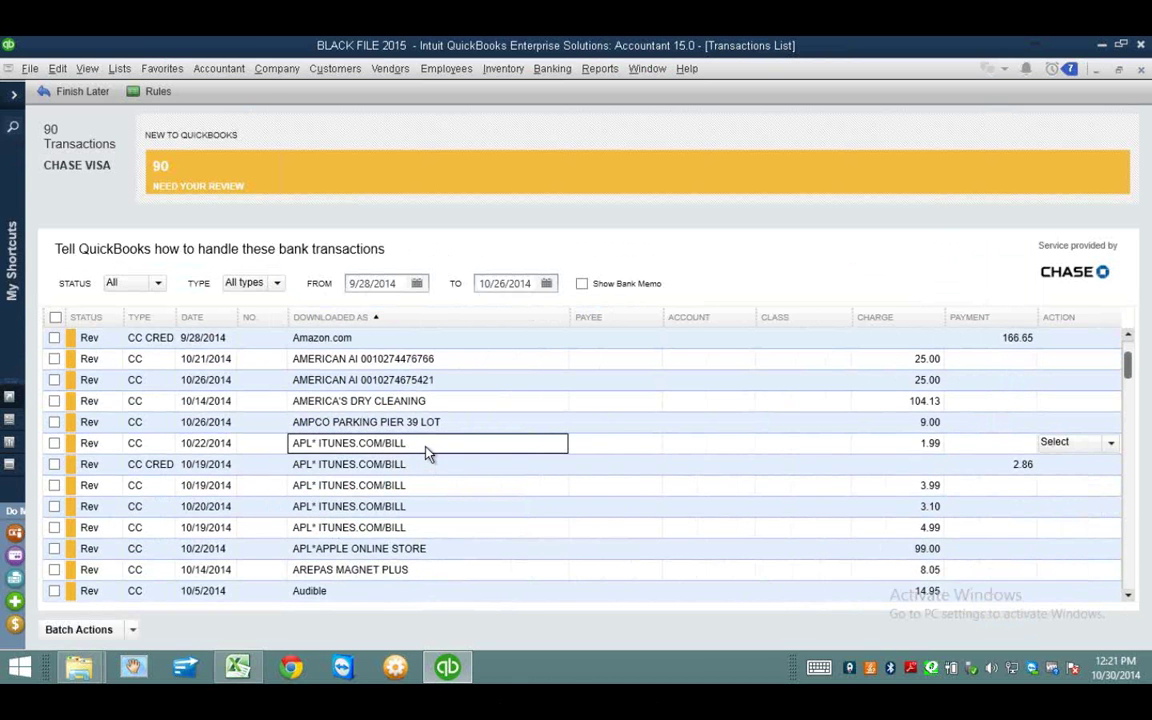
# Step: Select the APL* ITUNES.COM/BILL charge dated 10/22/2014 and set its payee to TUNES, adding the name as a new vendor
pyautogui.click(54, 443)
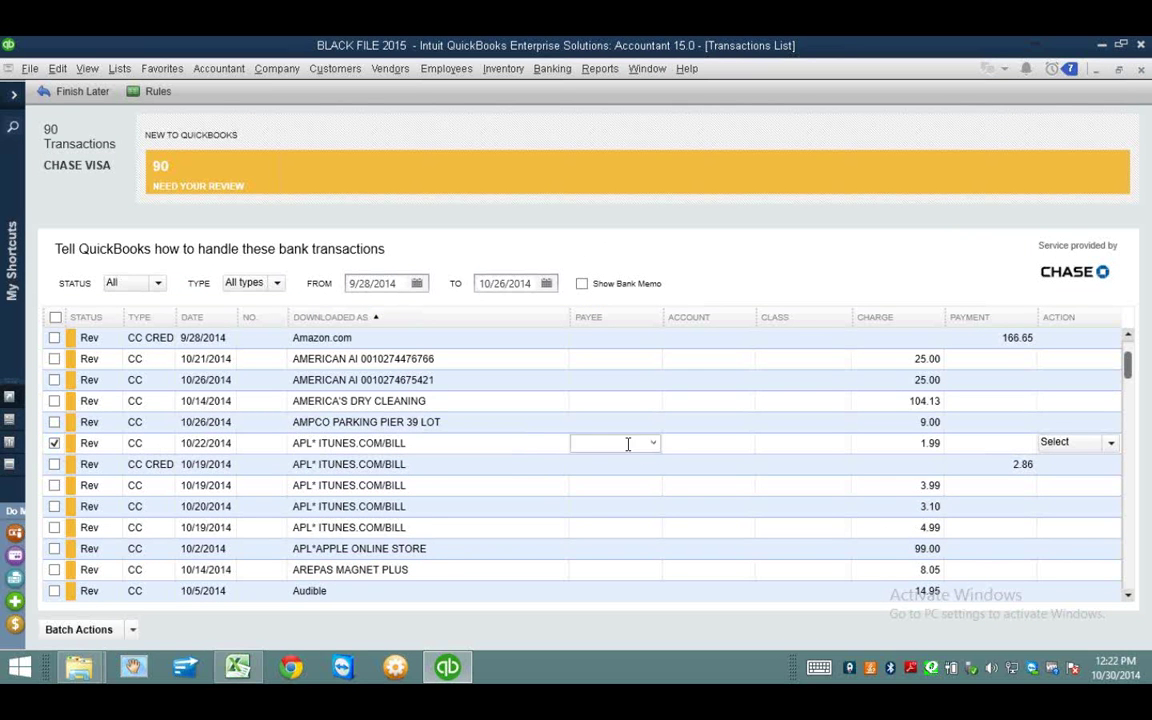
pyautogui.click(628, 443)
pyautogui.write('I')
pyautogui.write('TUNES')
pyautogui.press('Tab')
pyautogui.click(571, 309)
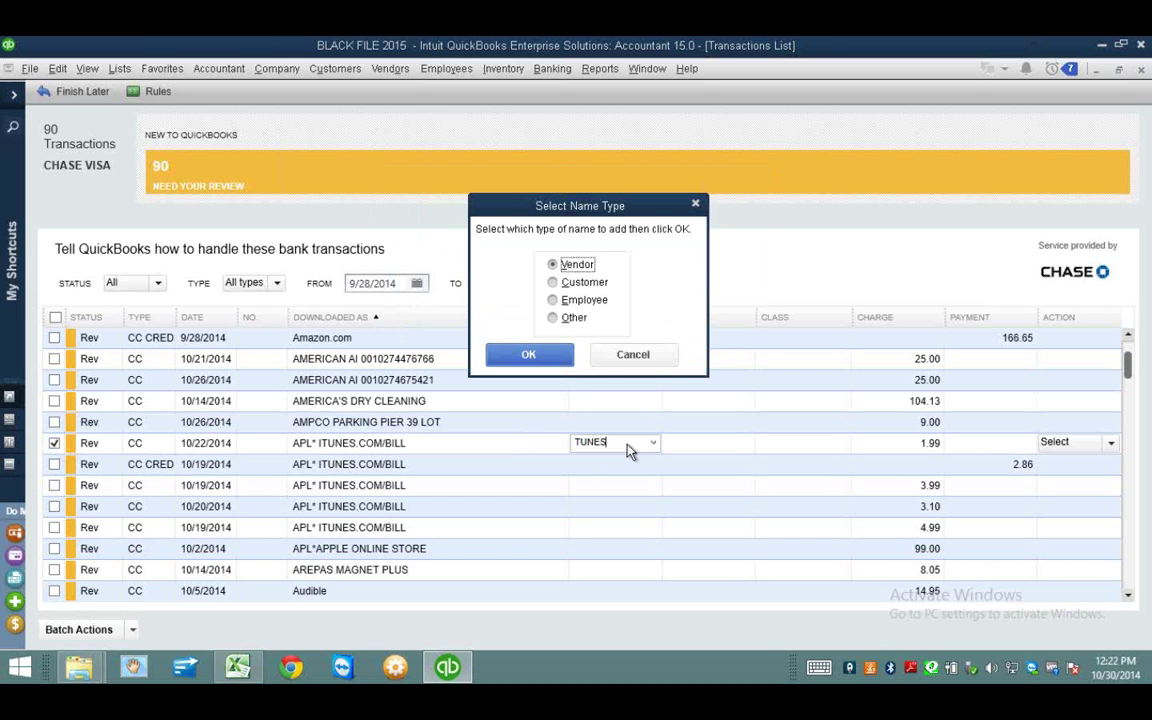
pyautogui.click(530, 355)
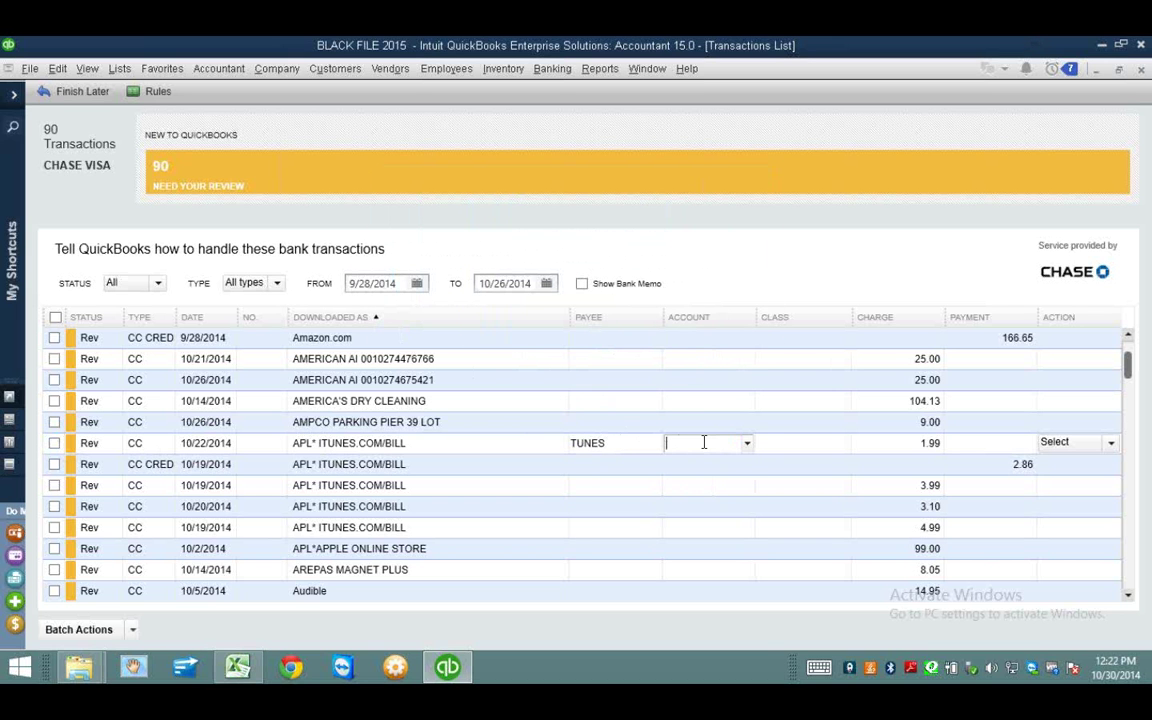
# Step: Assign the 10/22/2014 iTunes charge to Office Supplies, Quick Add it, and accept the rule created for APL* ITUNES.COM/BILL
pyautogui.write('Off')
pyautogui.press('Tab')
pyautogui.click(1110, 442)
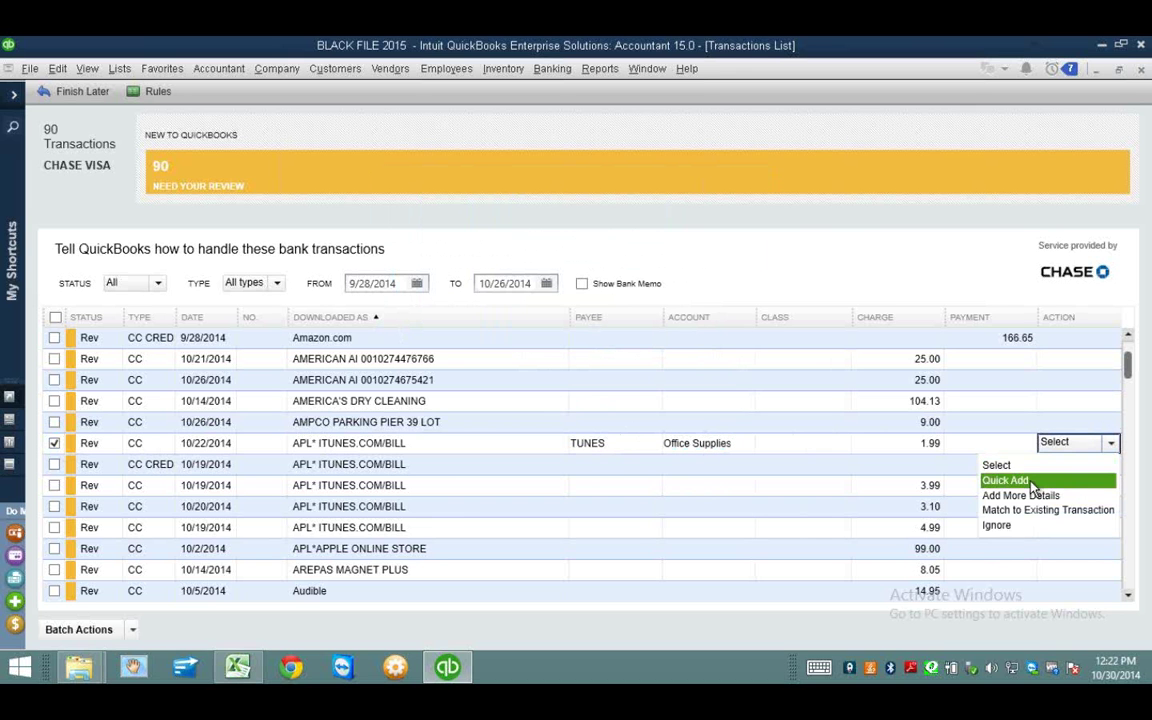
pyautogui.click(1032, 481)
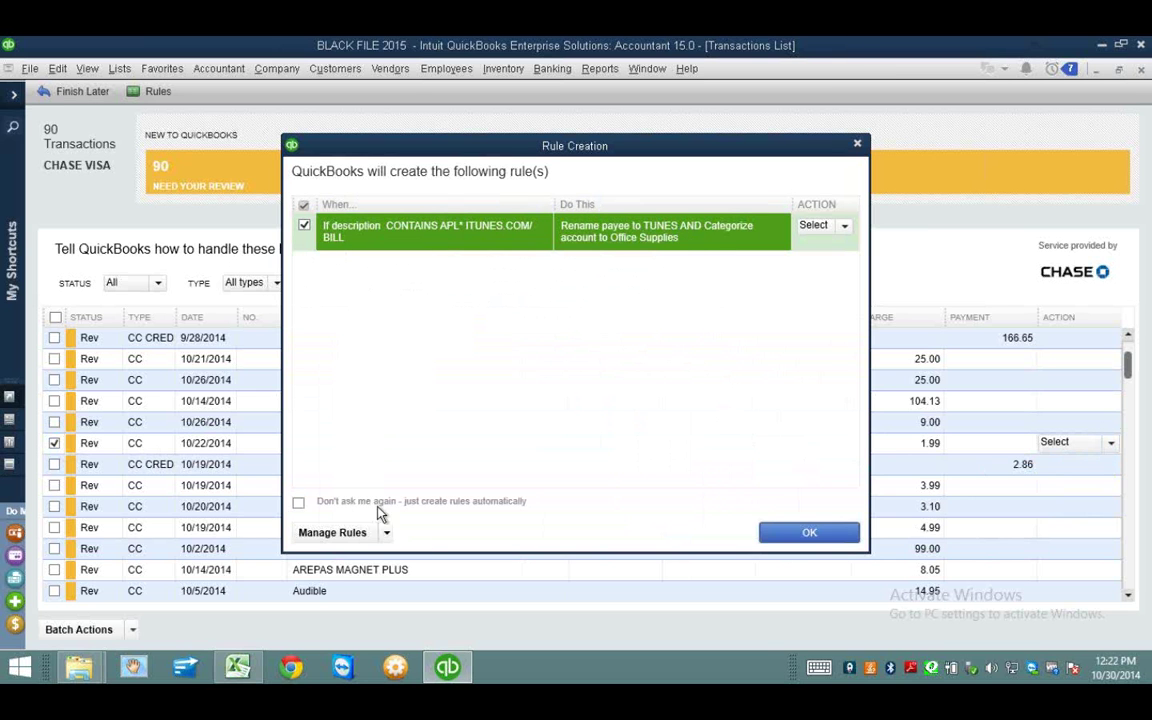
pyautogui.click(843, 227)
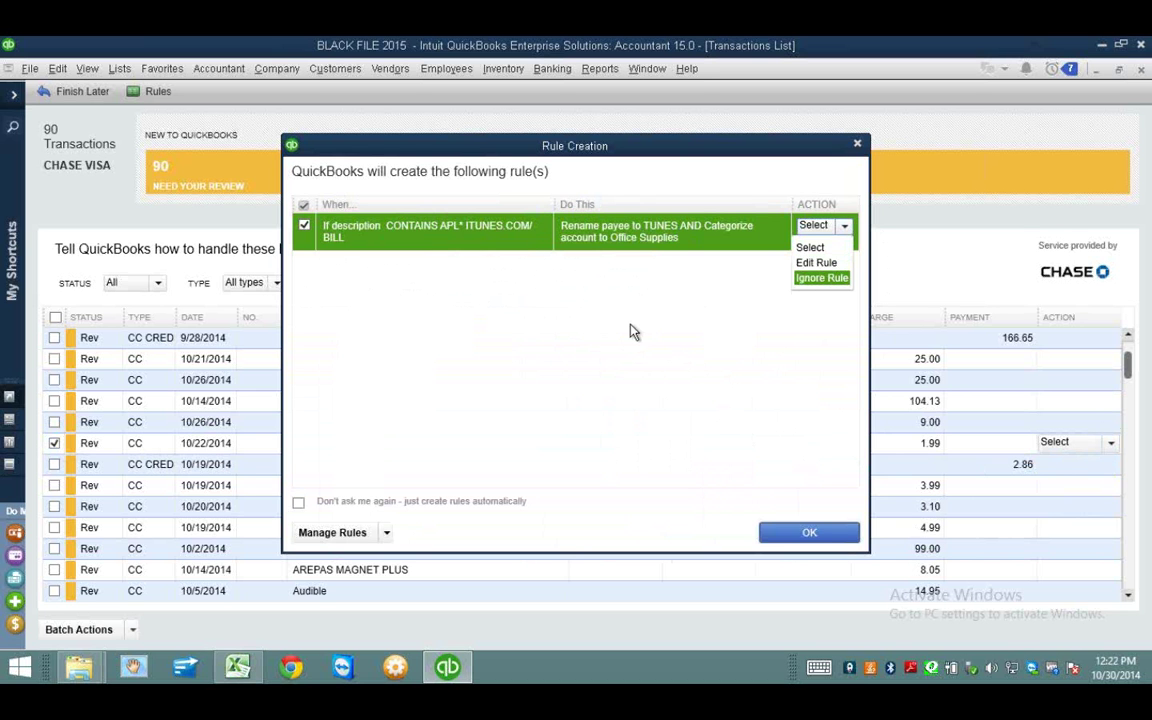
pyautogui.click(633, 332)
pyautogui.click(812, 535)
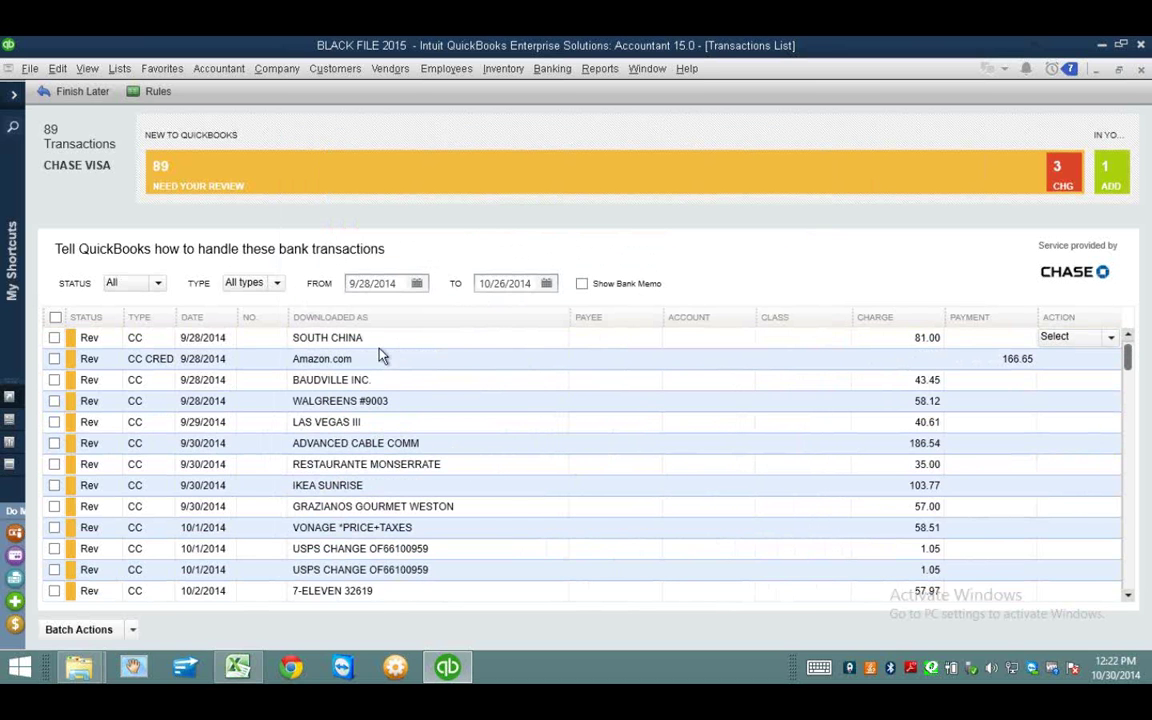
# Step: Filter the list to the iTunes charges changed by rules and batch add/approve all of them
pyautogui.click(375, 319)
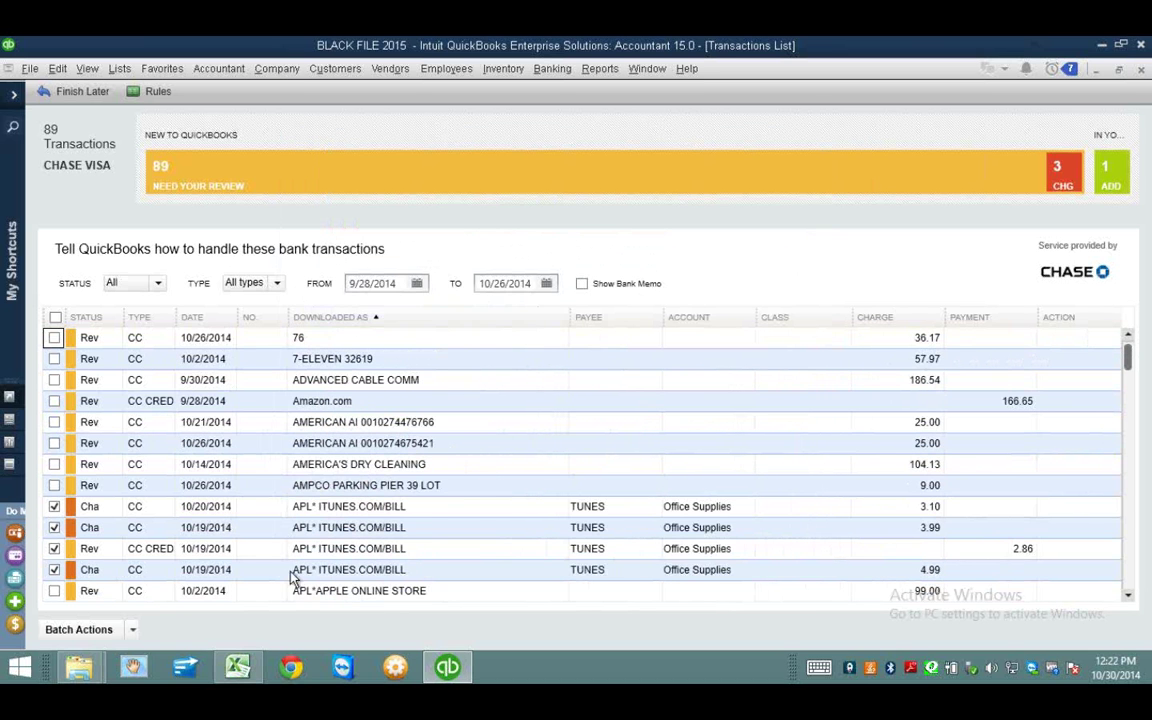
pyautogui.click(1065, 176)
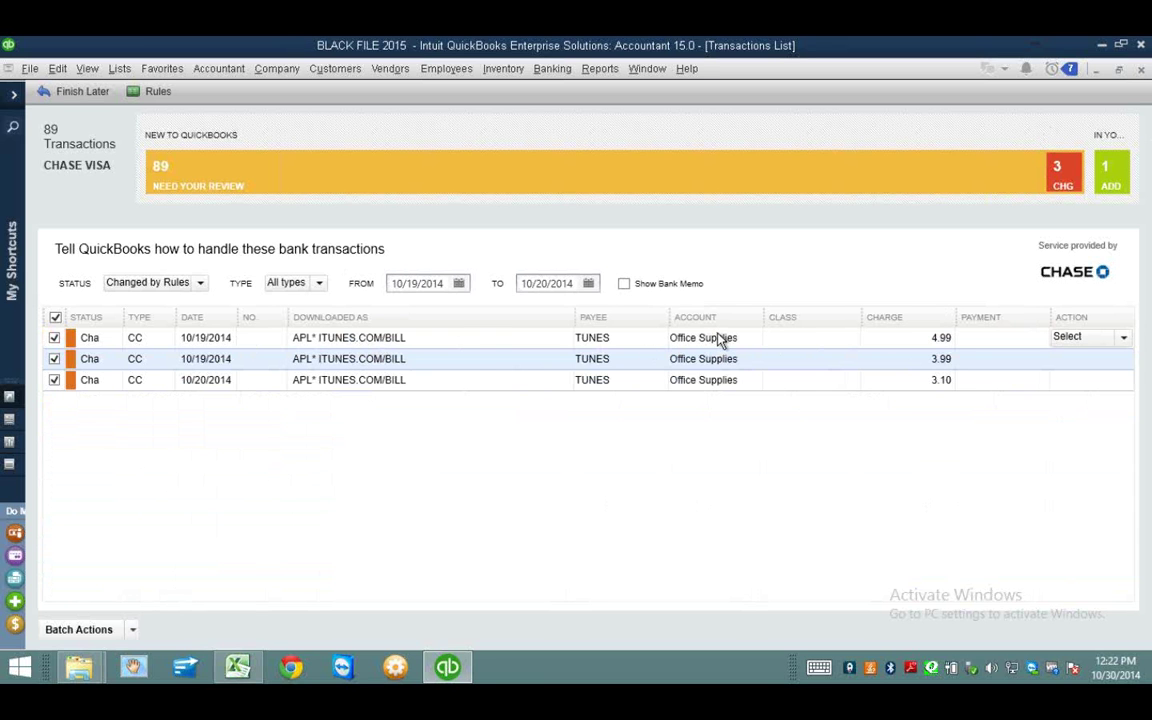
pyautogui.click(608, 339)
pyautogui.click(605, 357)
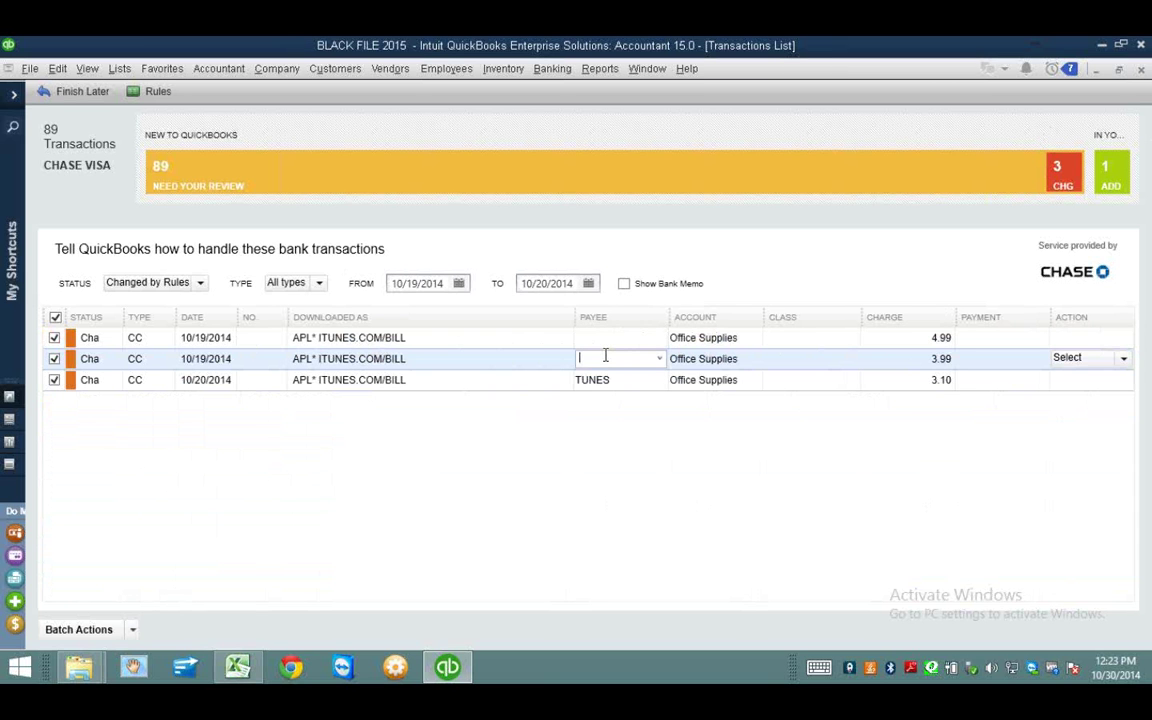
pyautogui.click(132, 629)
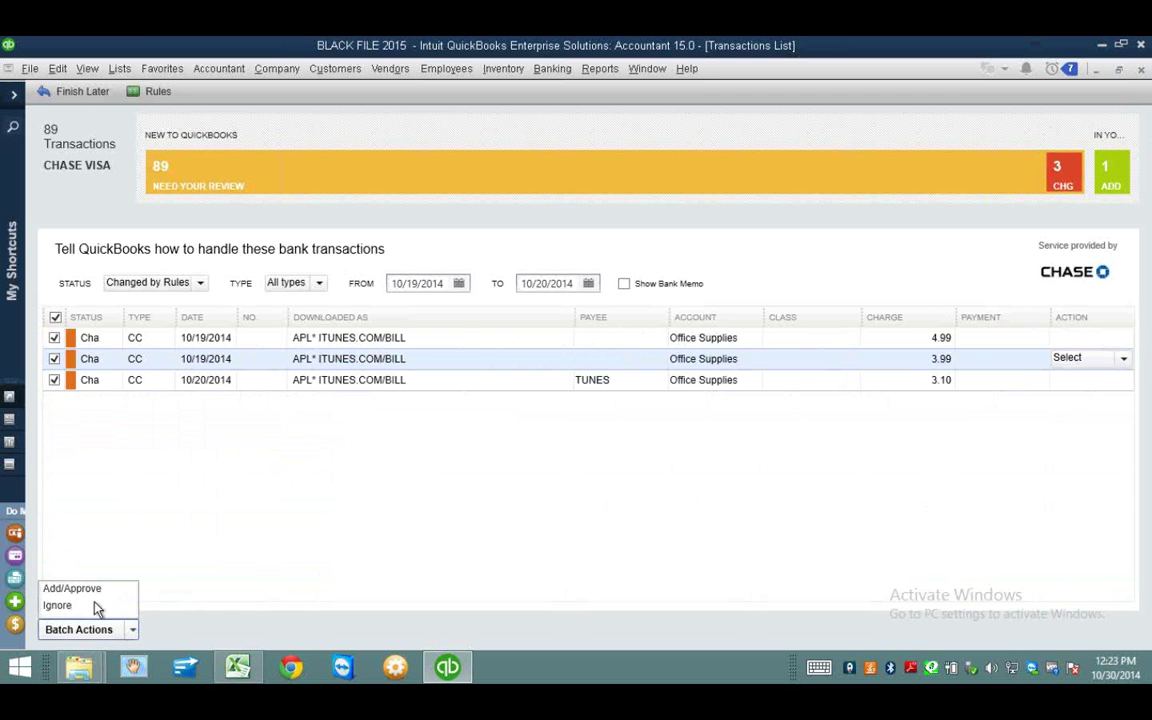
pyautogui.click(88, 590)
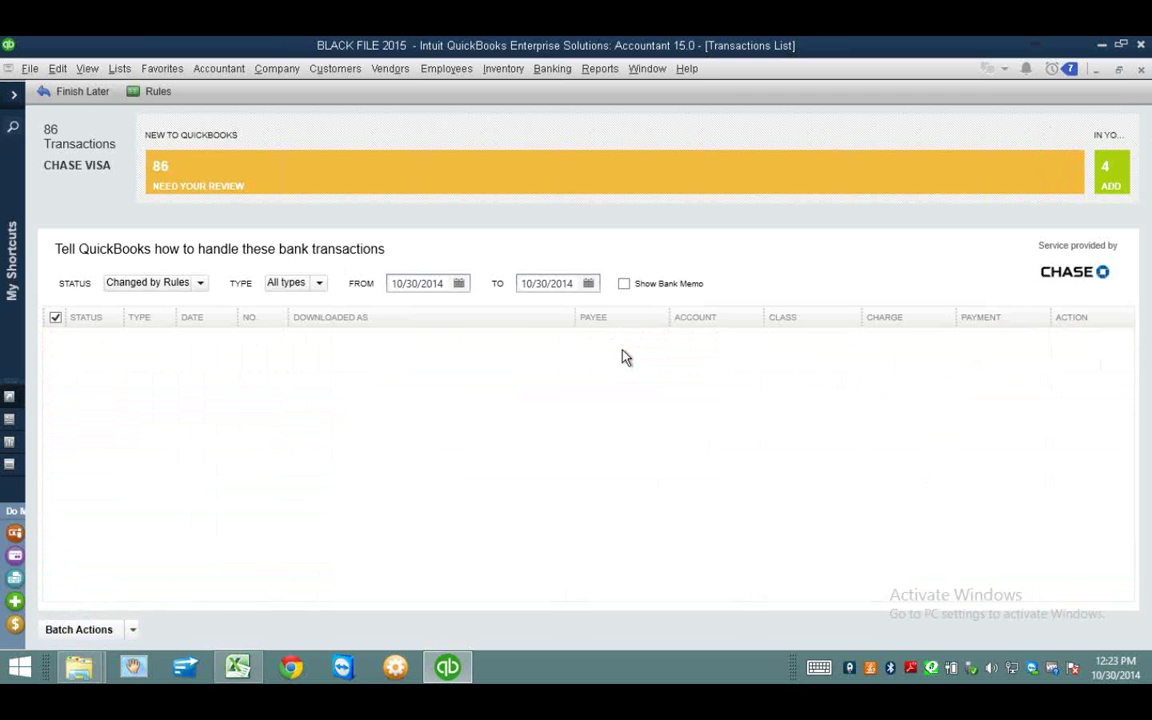
# Step: Show the transactions that need review, sort them by Downloaded As, and locate the EXXONMOBIL charges
pyautogui.click(598, 229)
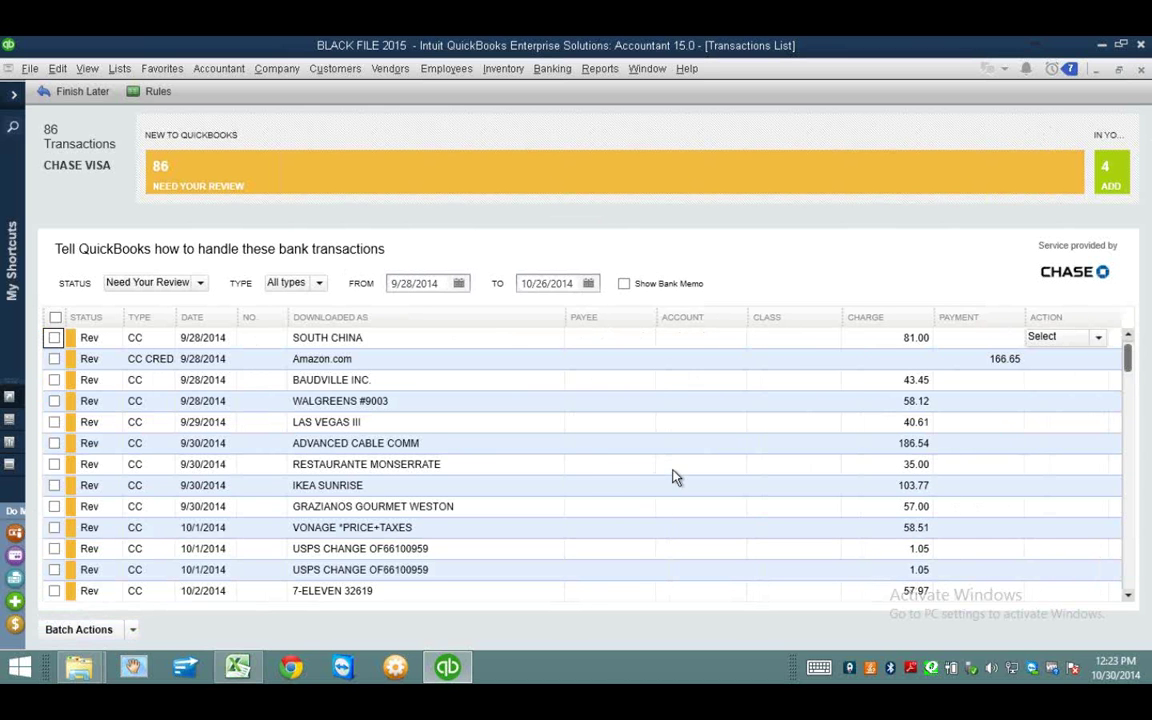
pyautogui.click(1131, 368)
pyautogui.moveTo(1131, 368); pyautogui.dragTo(1131, 410)
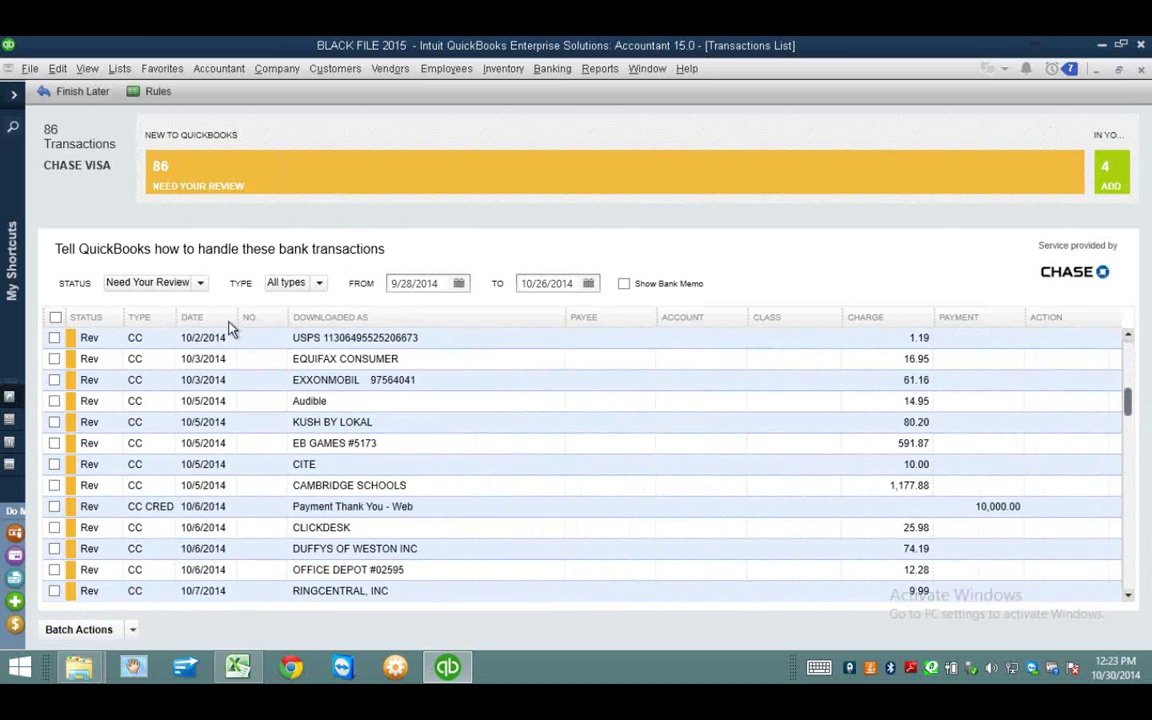
pyautogui.click(433, 318)
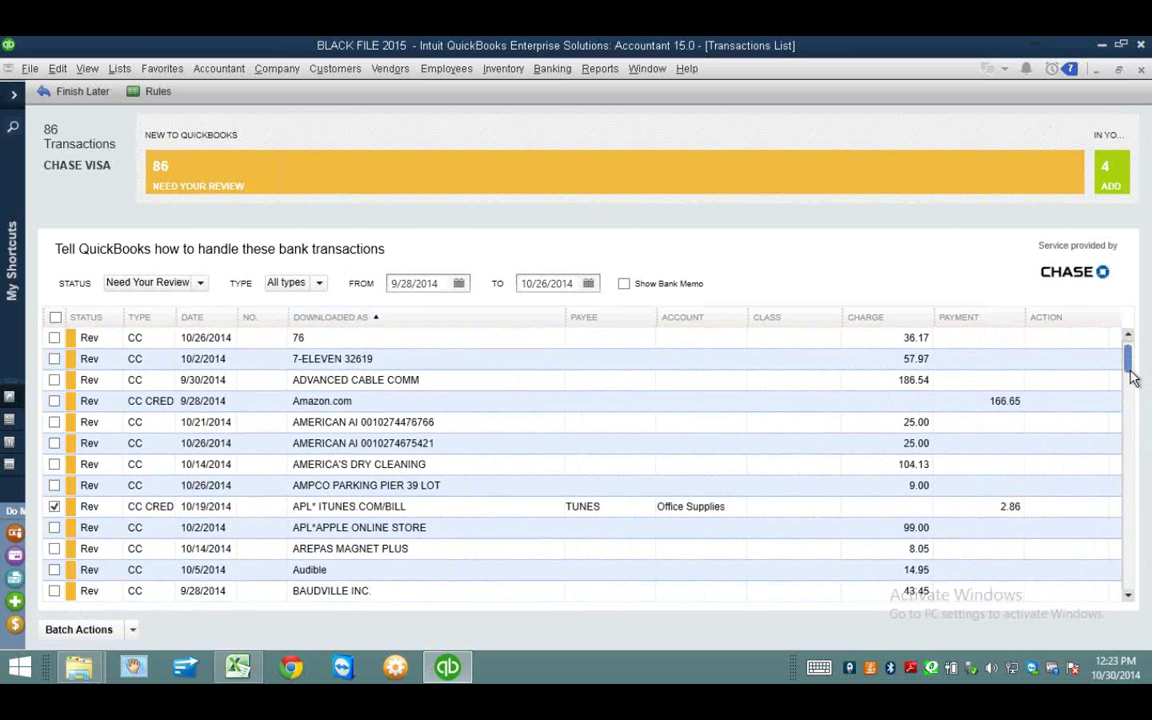
pyautogui.moveTo(1131, 376); pyautogui.dragTo(1131, 444)
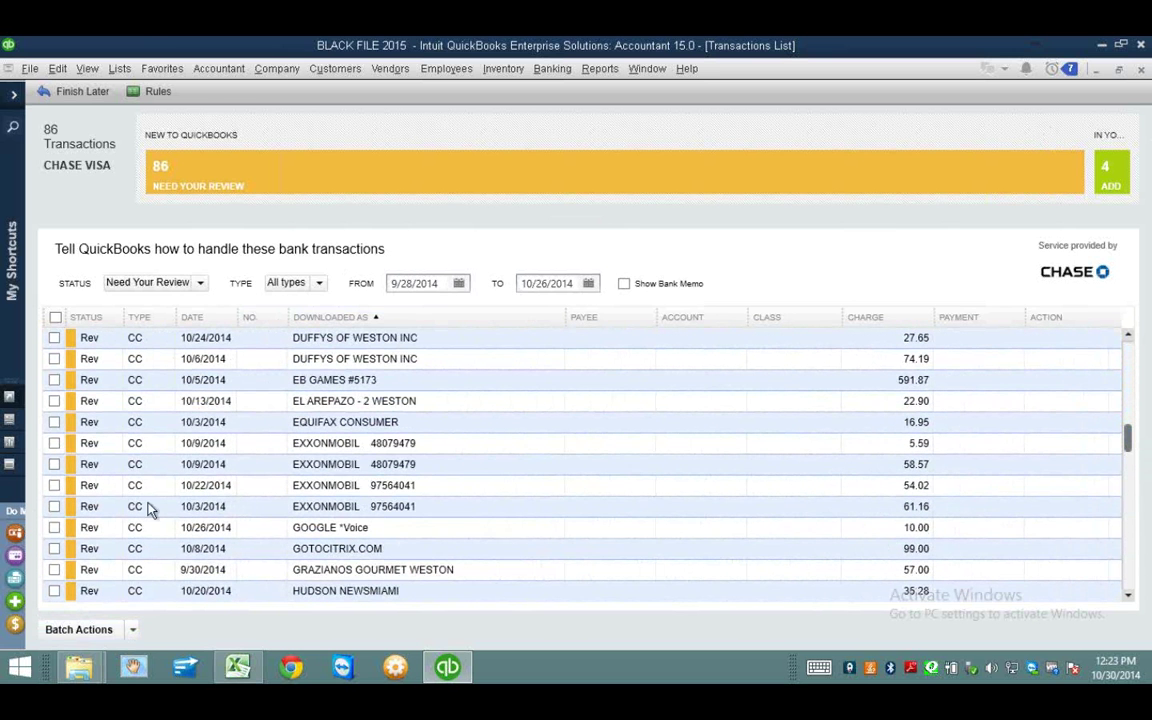
pyautogui.click(381, 443)
pyautogui.click(388, 508)
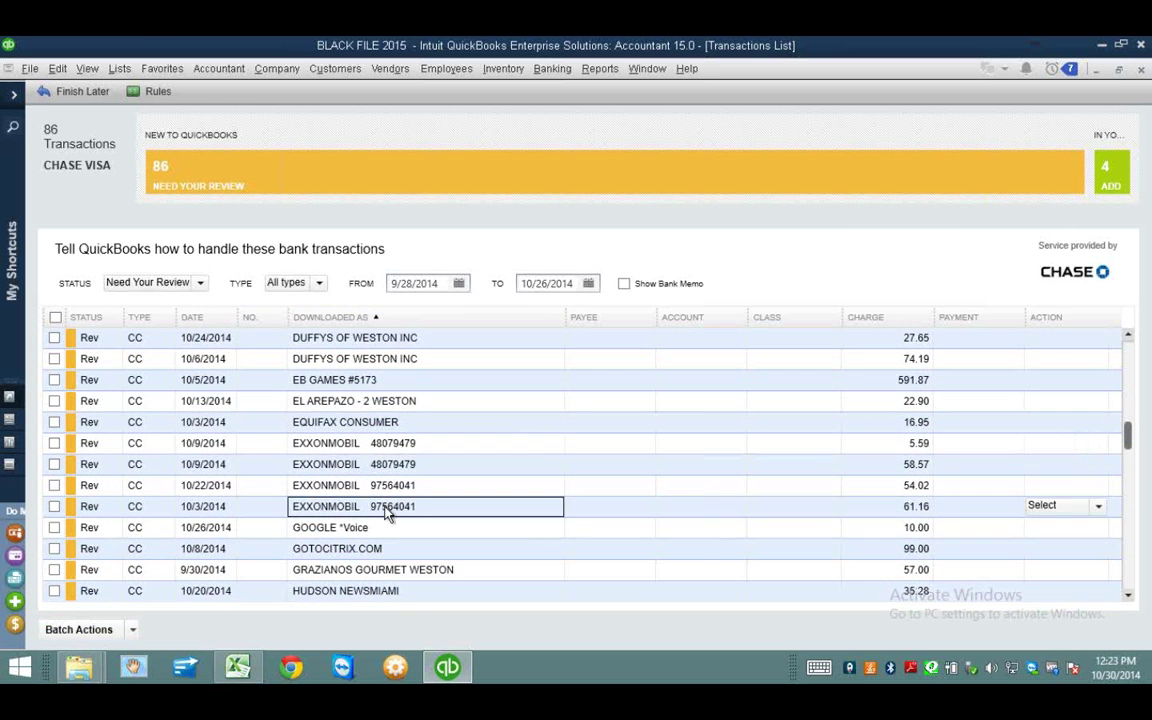
pyautogui.click(416, 446)
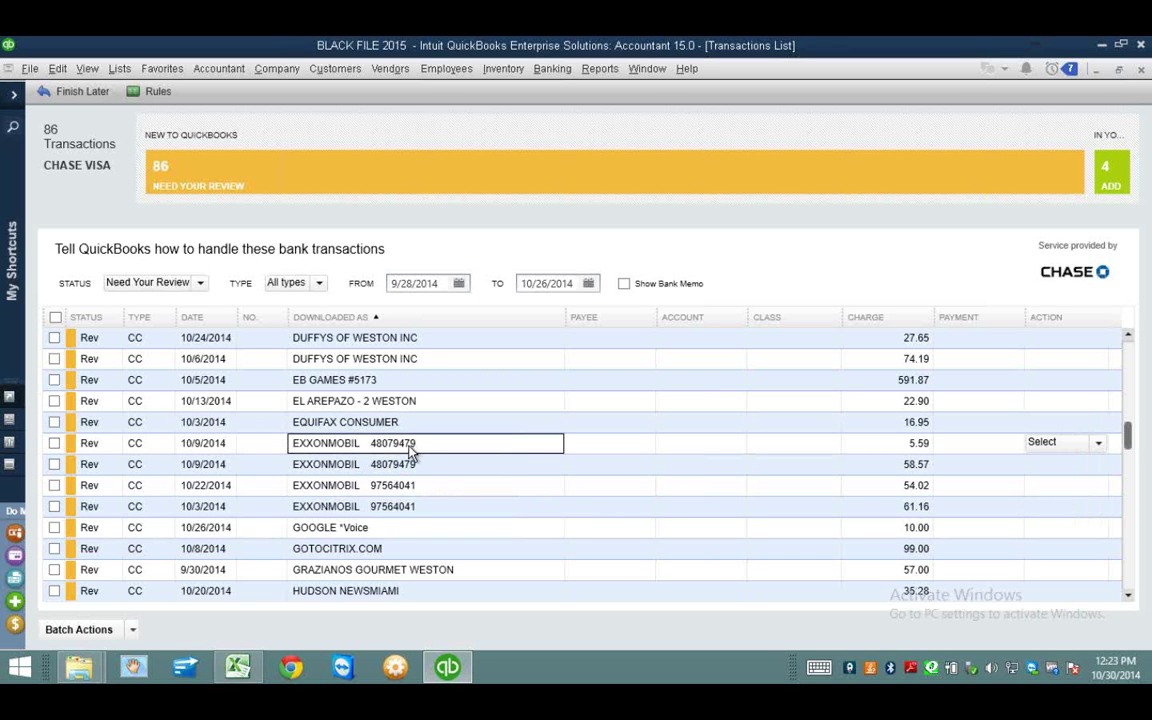
# Step: Quick Add the 5.59 EXXONMOBIL 48079479 charge with payee ExxonMobile and account Automobile, accepting the rule for it
pyautogui.click(54, 443)
pyautogui.click(588, 445)
pyautogui.write('ExxonMobile')
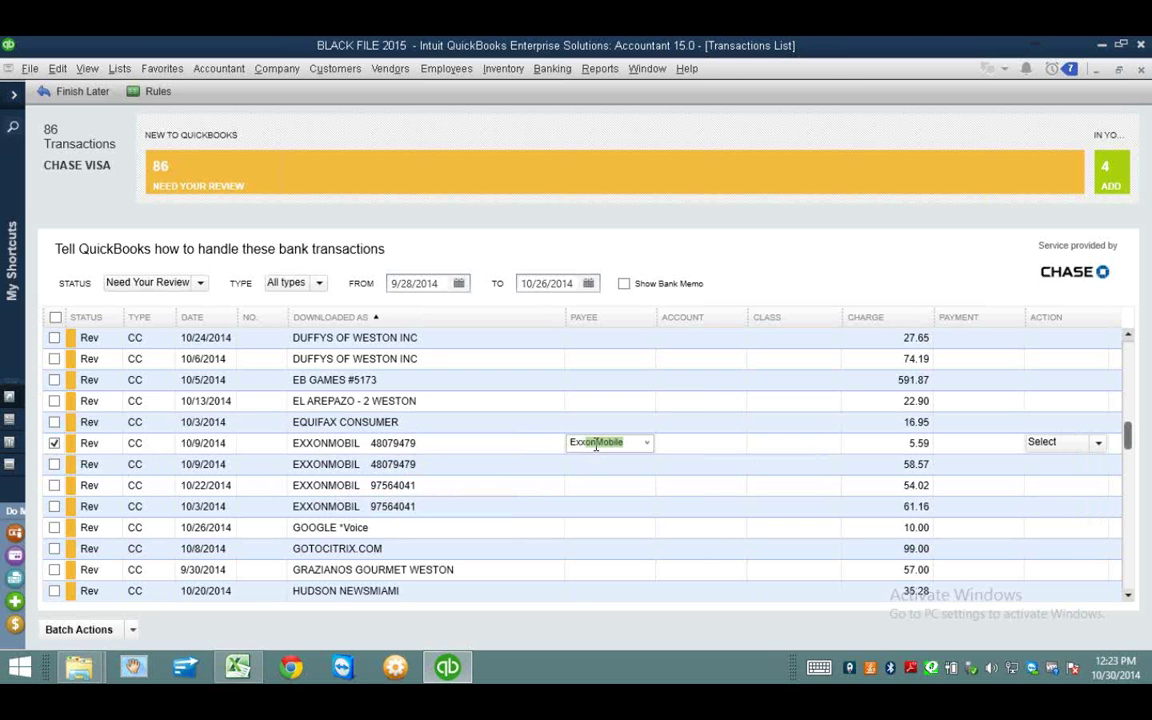
pyautogui.click(663, 443)
pyautogui.write('Automobile')
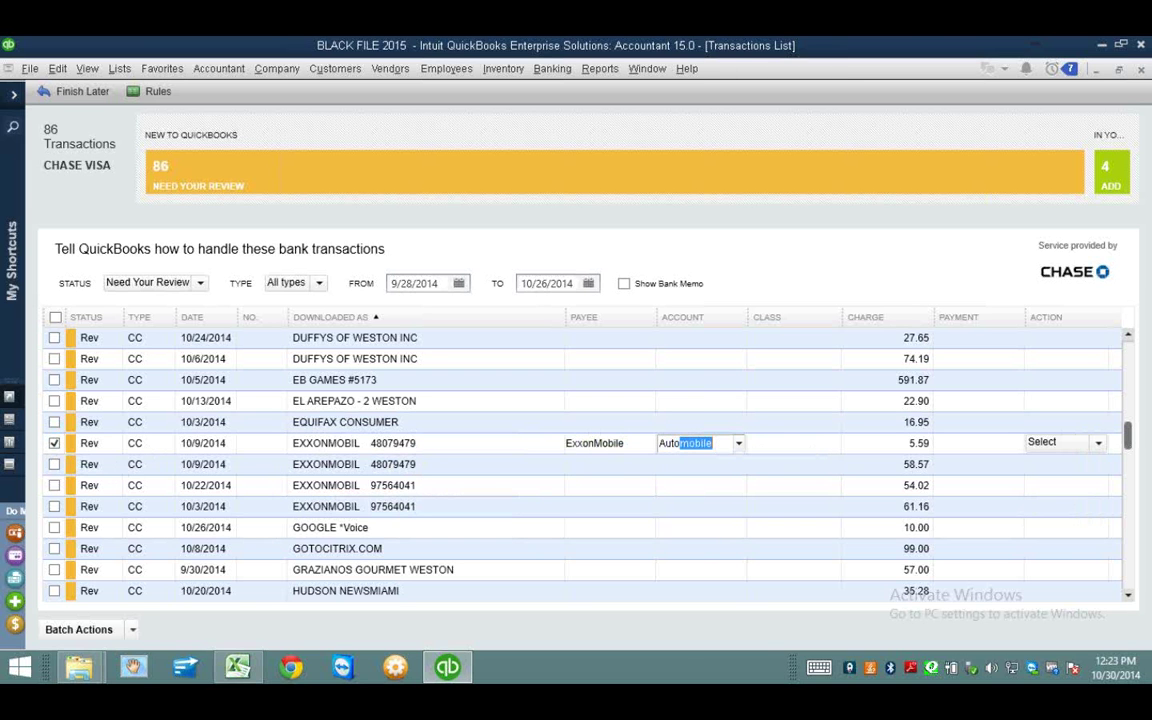
pyautogui.press('Tab')
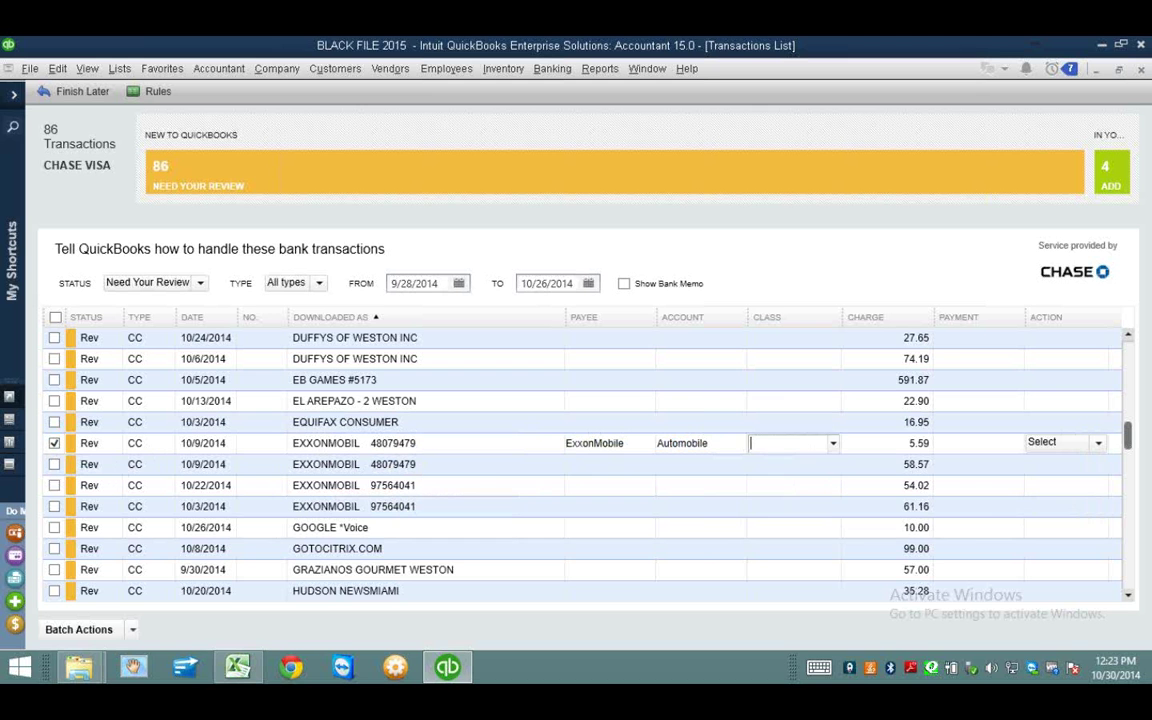
pyautogui.click(1097, 443)
pyautogui.click(1005, 478)
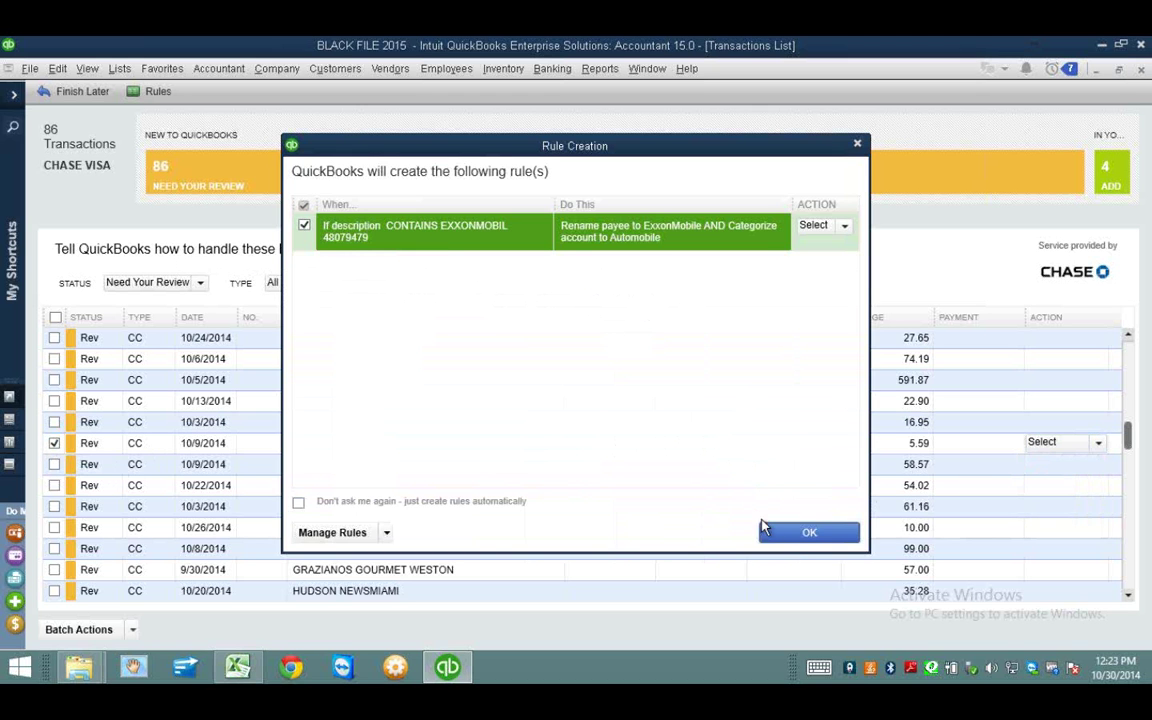
pyautogui.click(806, 533)
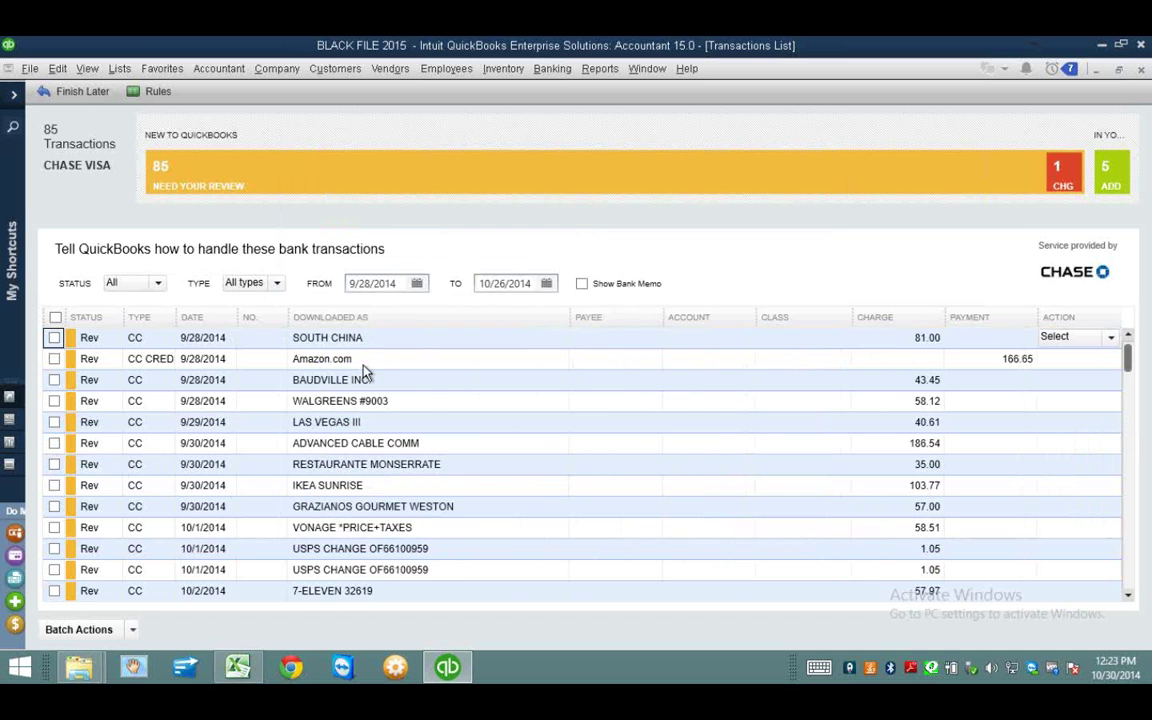
# Step: Sort the transactions by Downloaded As and check which remaining EXXONMOBIL charges the new rule has filled in
pyautogui.click(368, 318)
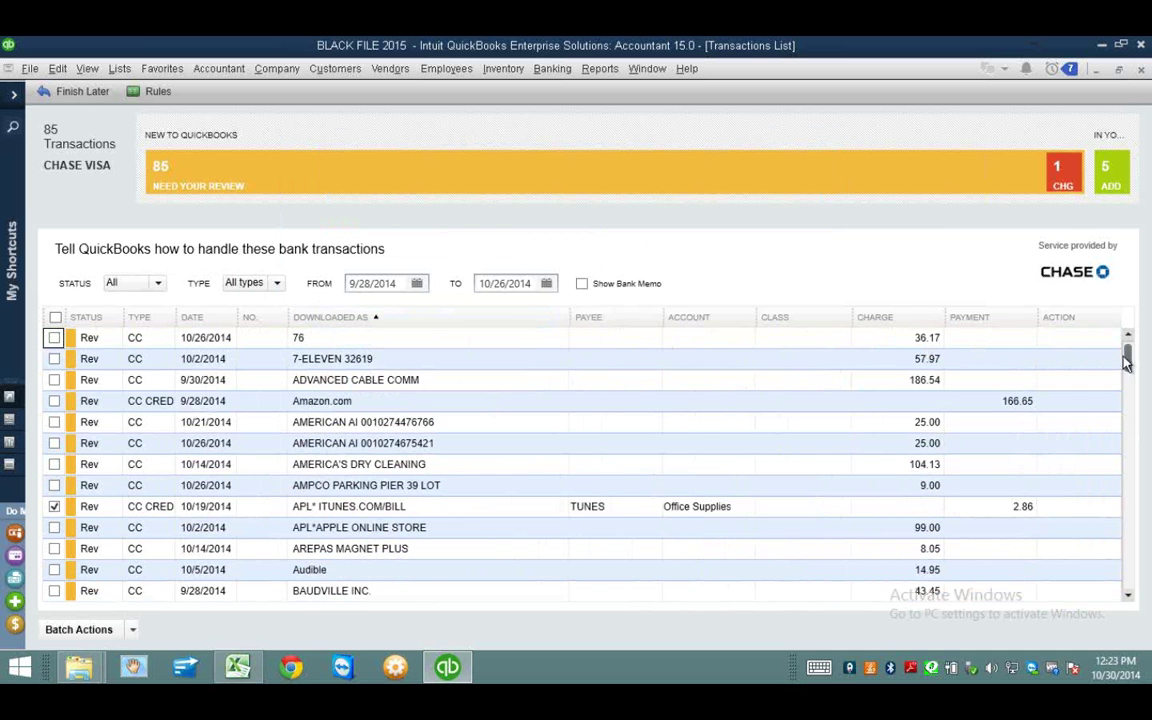
pyautogui.click(1131, 428)
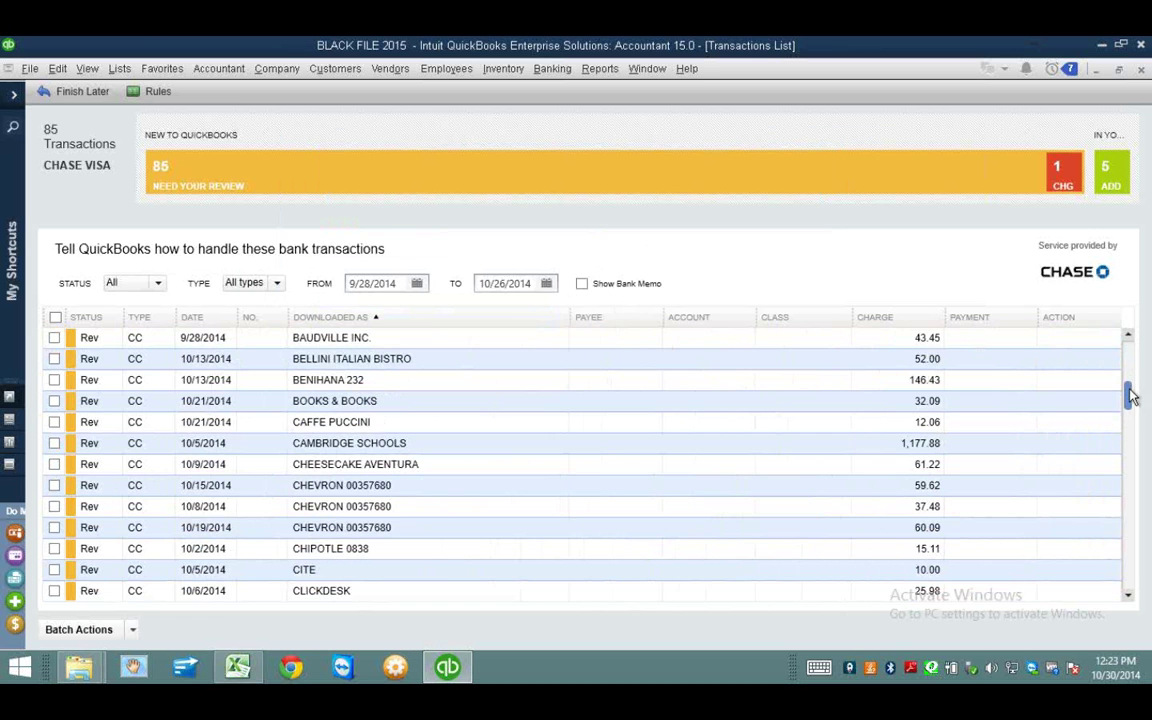
pyautogui.moveTo(1129, 389); pyautogui.dragTo(1129, 440)
pyautogui.click(419, 465)
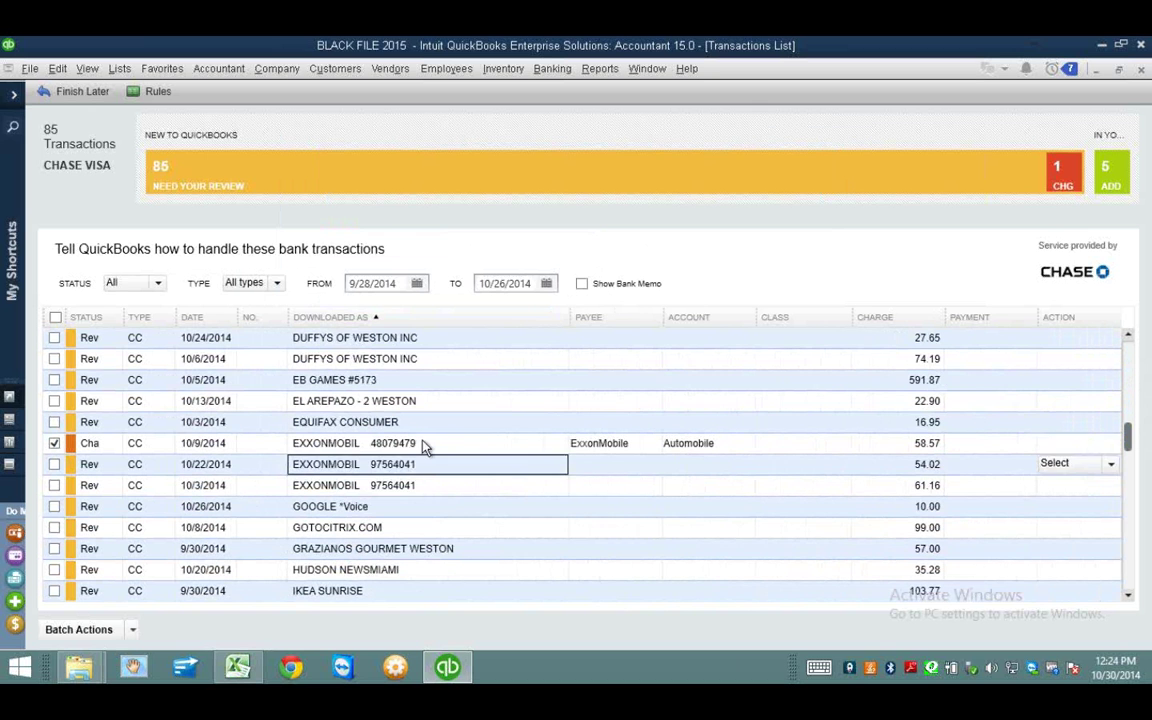
pyautogui.click(422, 445)
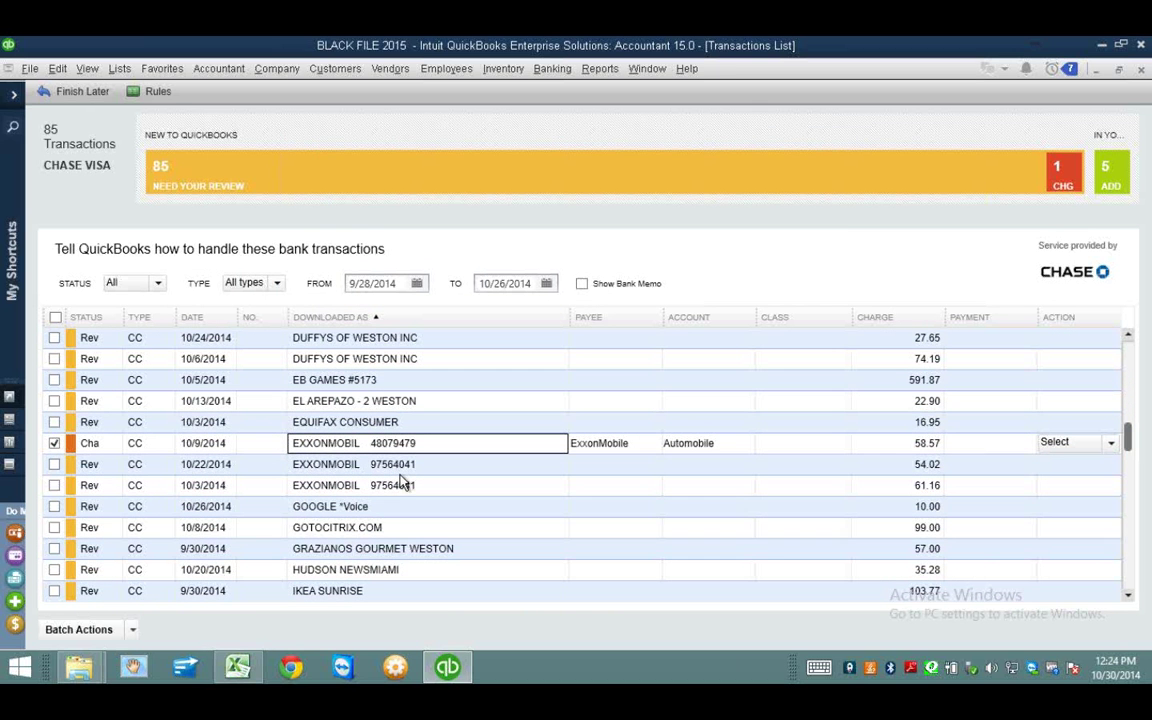
# Step: Edit the auto-generated EXXONMOBIL 48079479 rule so its description condition contains only EXXON, and save it
pyautogui.click(155, 95)
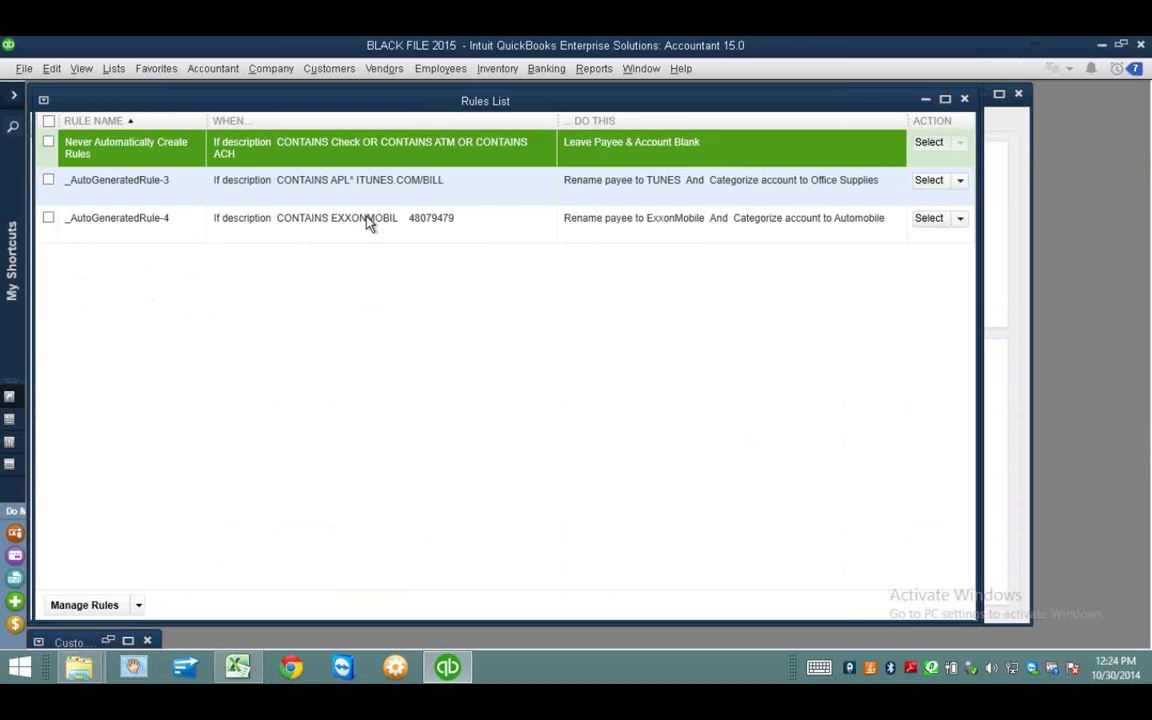
pyautogui.click(365, 222)
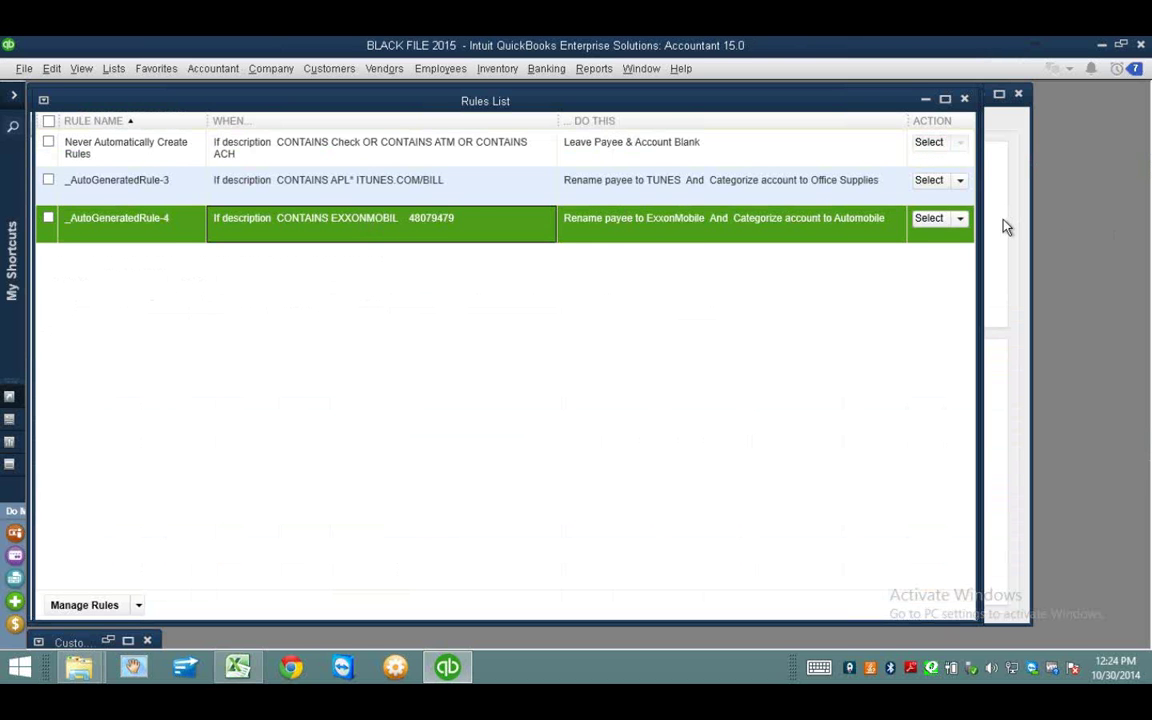
pyautogui.click(959, 218)
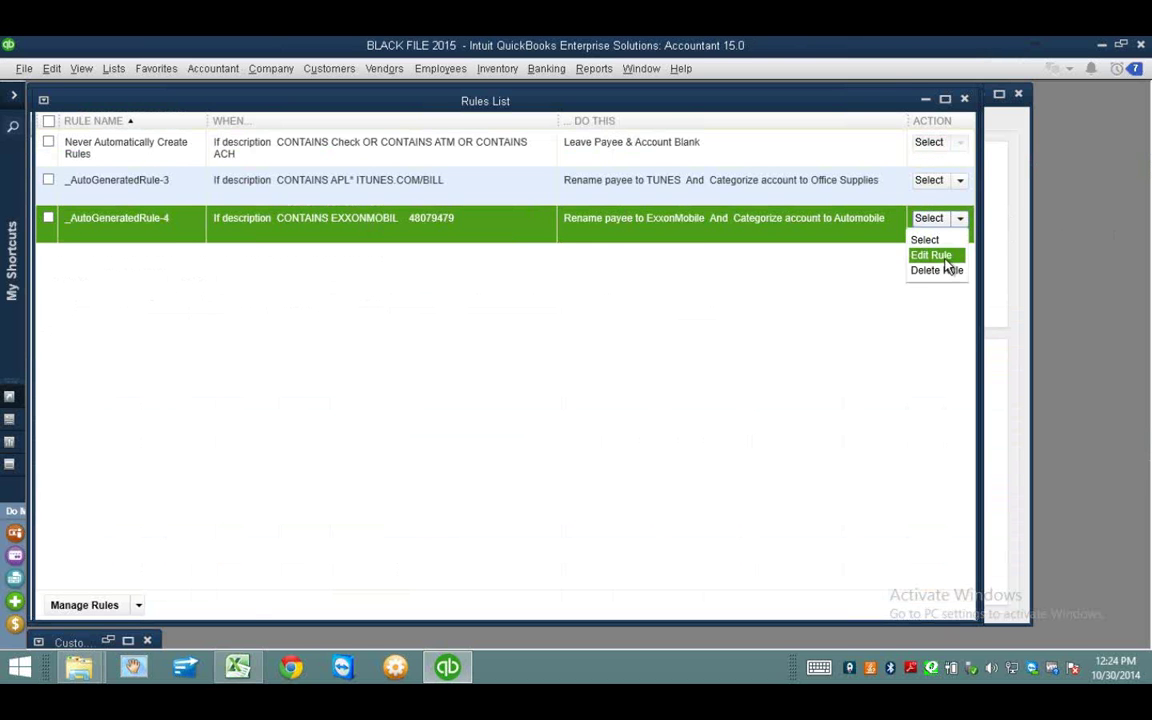
pyautogui.click(944, 257)
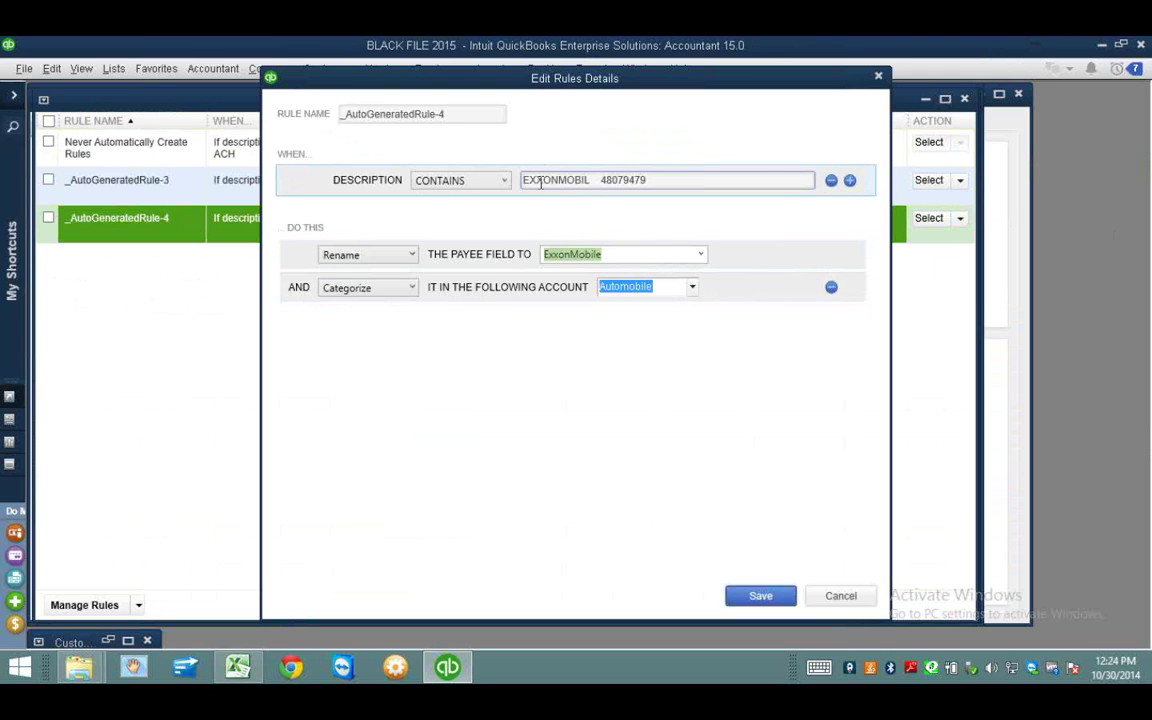
pyautogui.moveTo(524, 180); pyautogui.dragTo(684, 180)
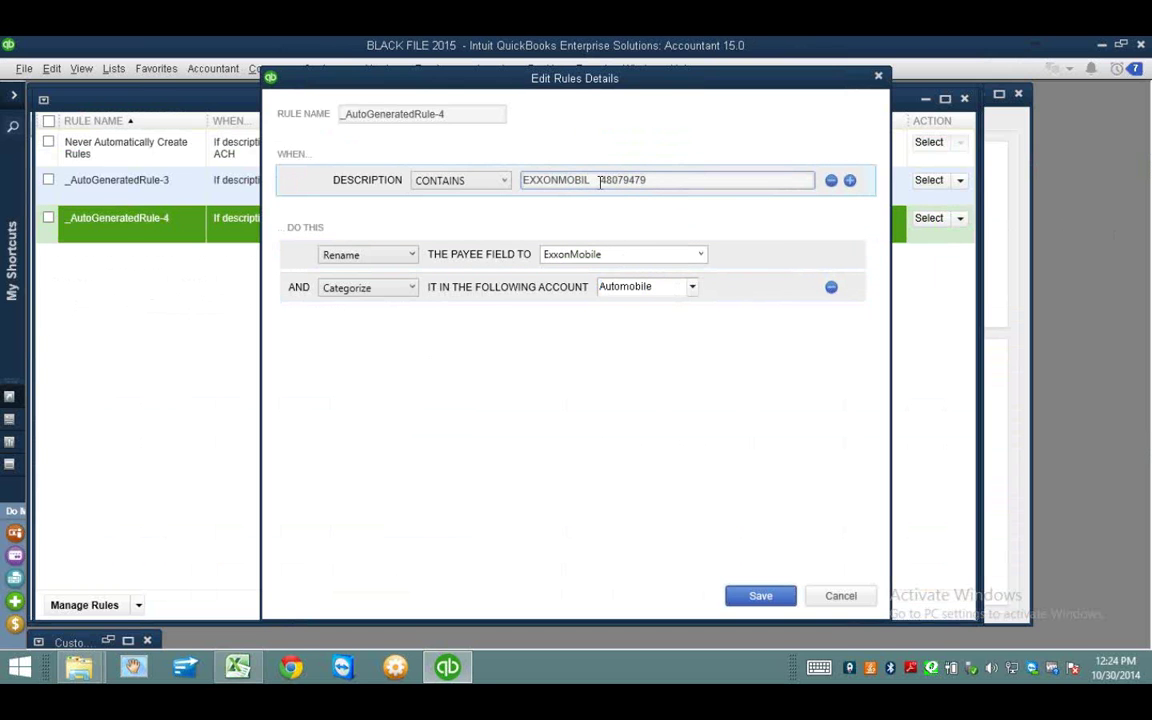
pyautogui.moveTo(600, 181); pyautogui.dragTo(706, 184)
pyautogui.moveTo(589, 181); pyautogui.dragTo(725, 181)
pyautogui.press('BackSpace')
pyautogui.moveTo(558, 181); pyautogui.dragTo(777, 180)
pyautogui.press('BackSpace')
pyautogui.moveTo(466, 80); pyautogui.dragTo(651, 92)
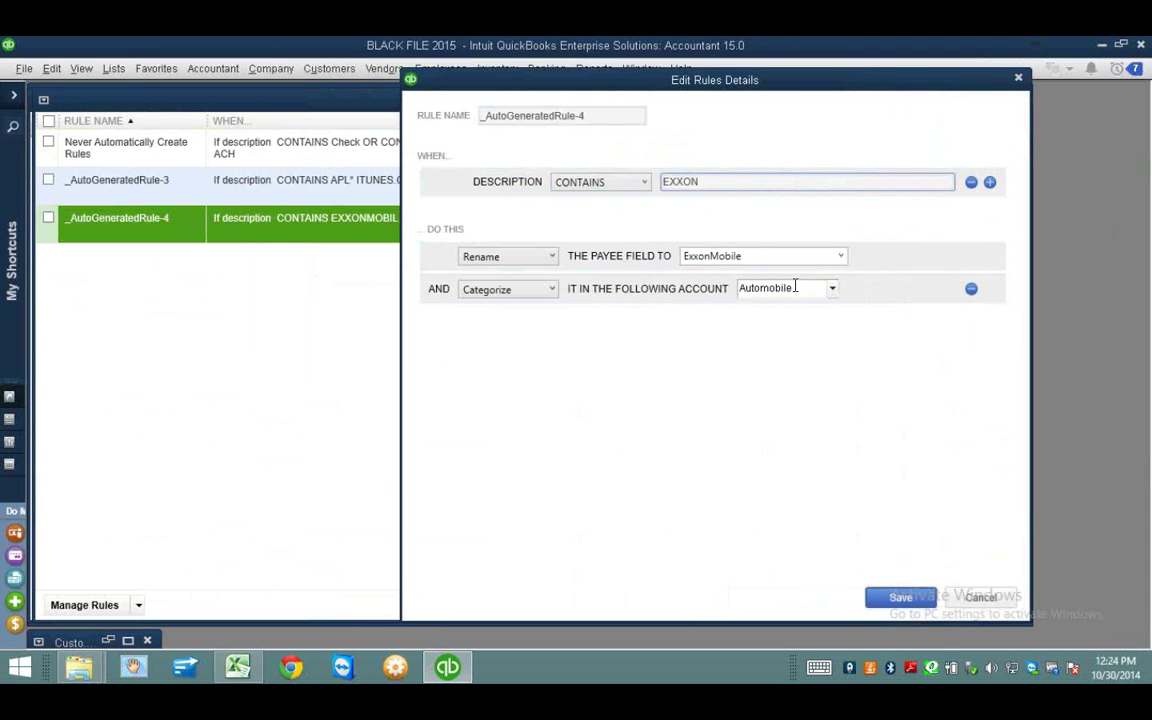
pyautogui.click(901, 600)
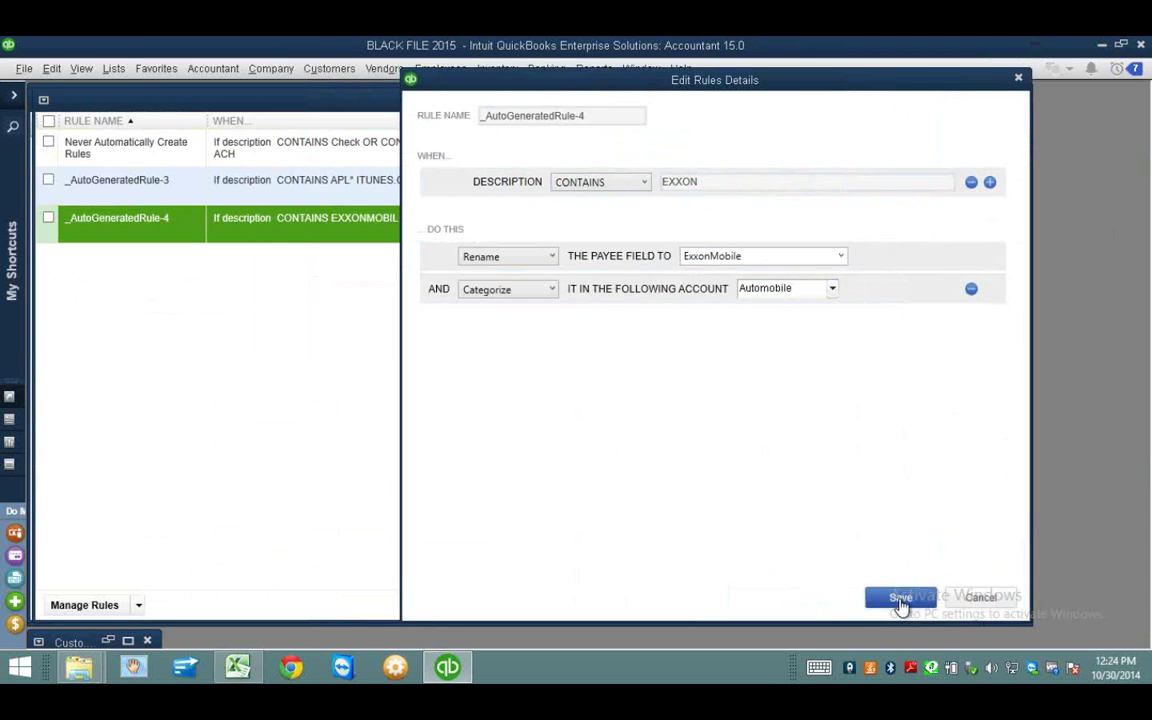
# Step: Close the Rules List, sort the transactions by Downloaded As, and batch add/approve the checked ExxonMobile and iTunes transactions
pyautogui.click(964, 98)
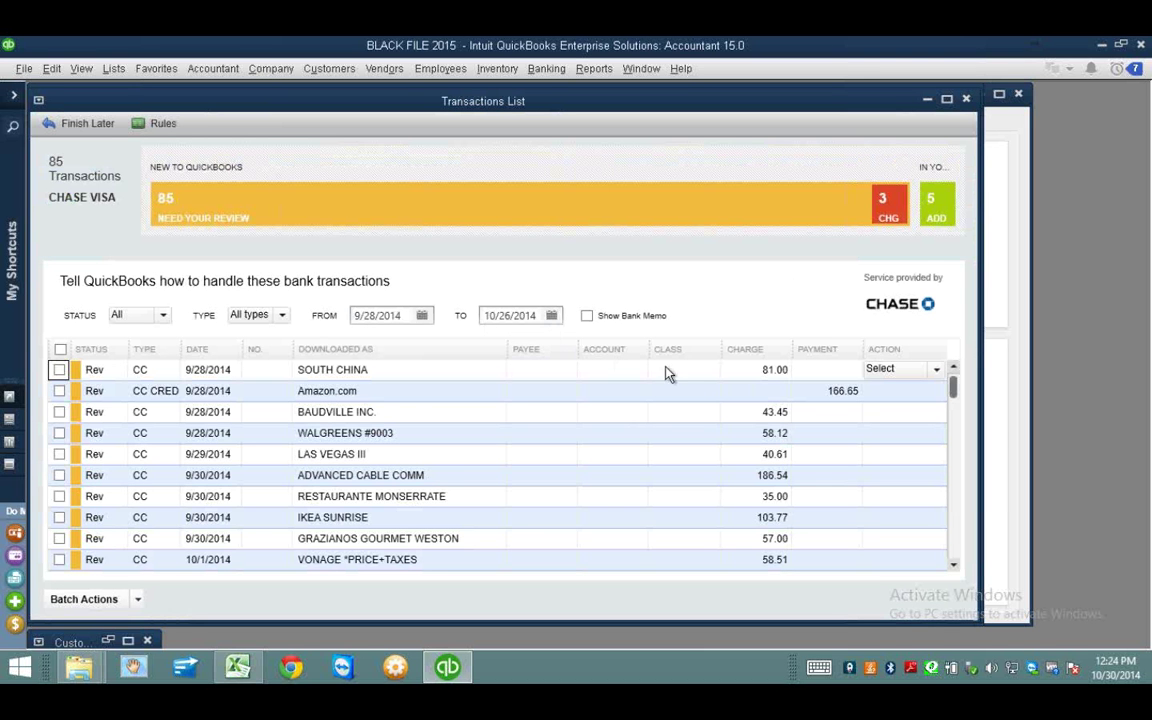
pyautogui.click(352, 350)
pyautogui.moveTo(955, 386); pyautogui.dragTo(957, 455)
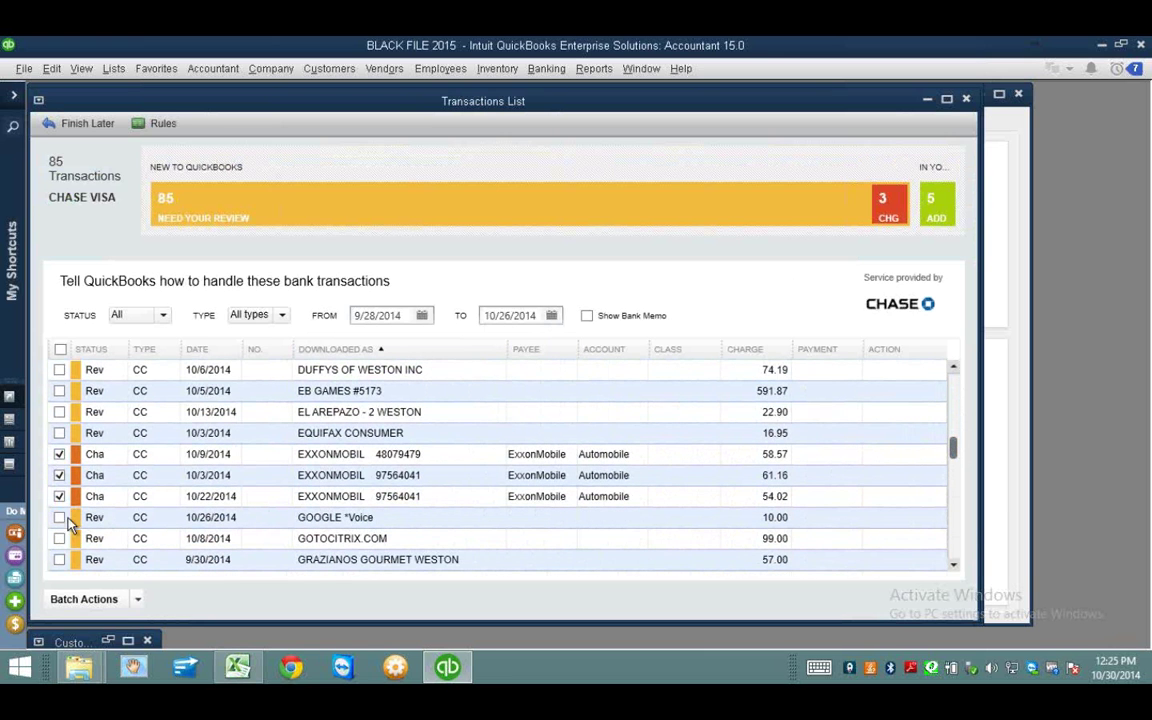
pyautogui.click(84, 599)
pyautogui.click(93, 618)
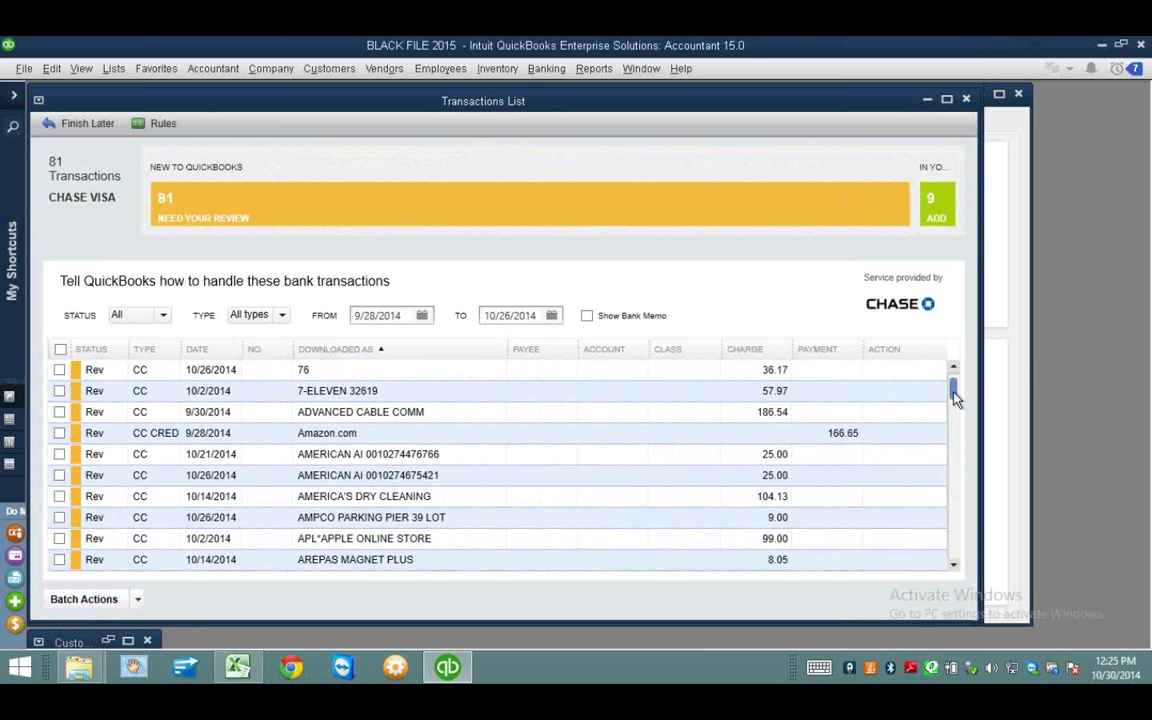
pyautogui.moveTo(955, 395); pyautogui.dragTo(955, 398)
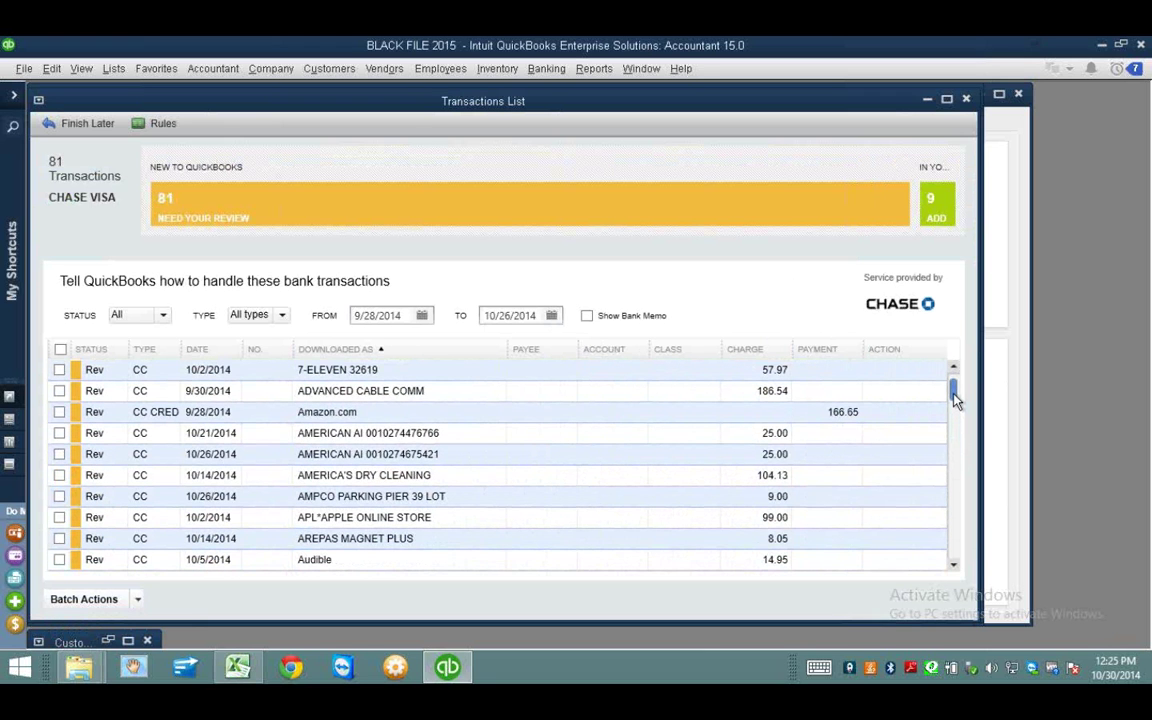
# Step: Create a new bank feed rule named ai with the condition that the description contains american
pyautogui.click(405, 435)
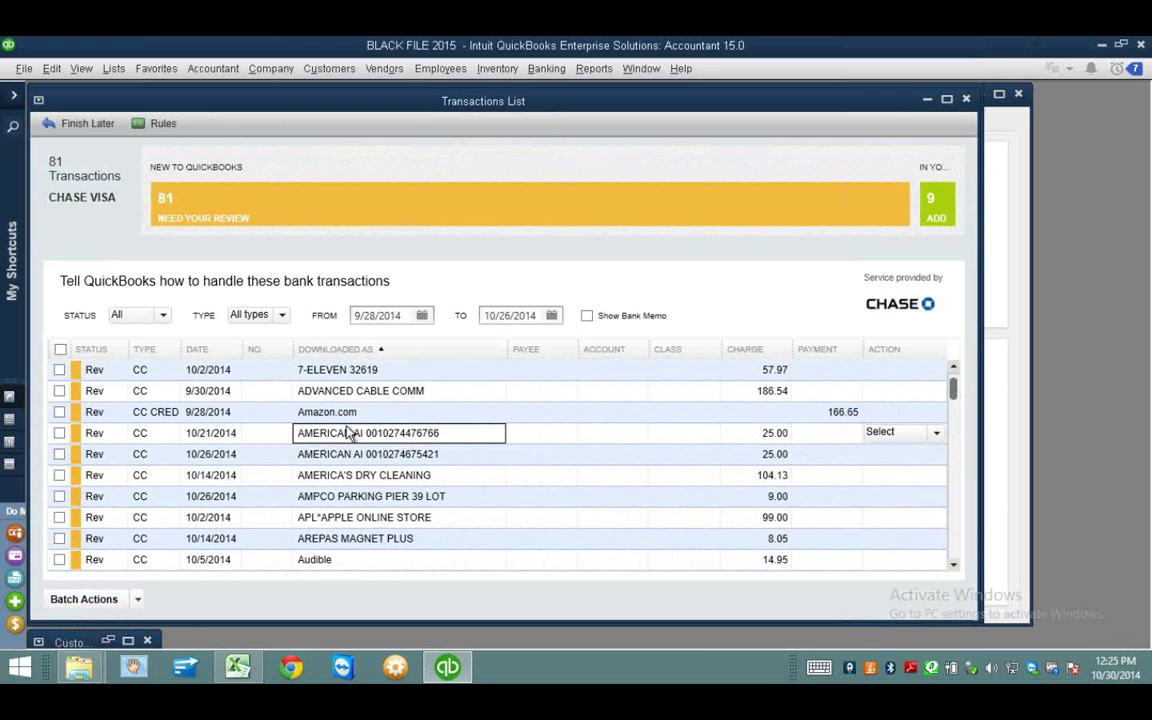
pyautogui.click(155, 128)
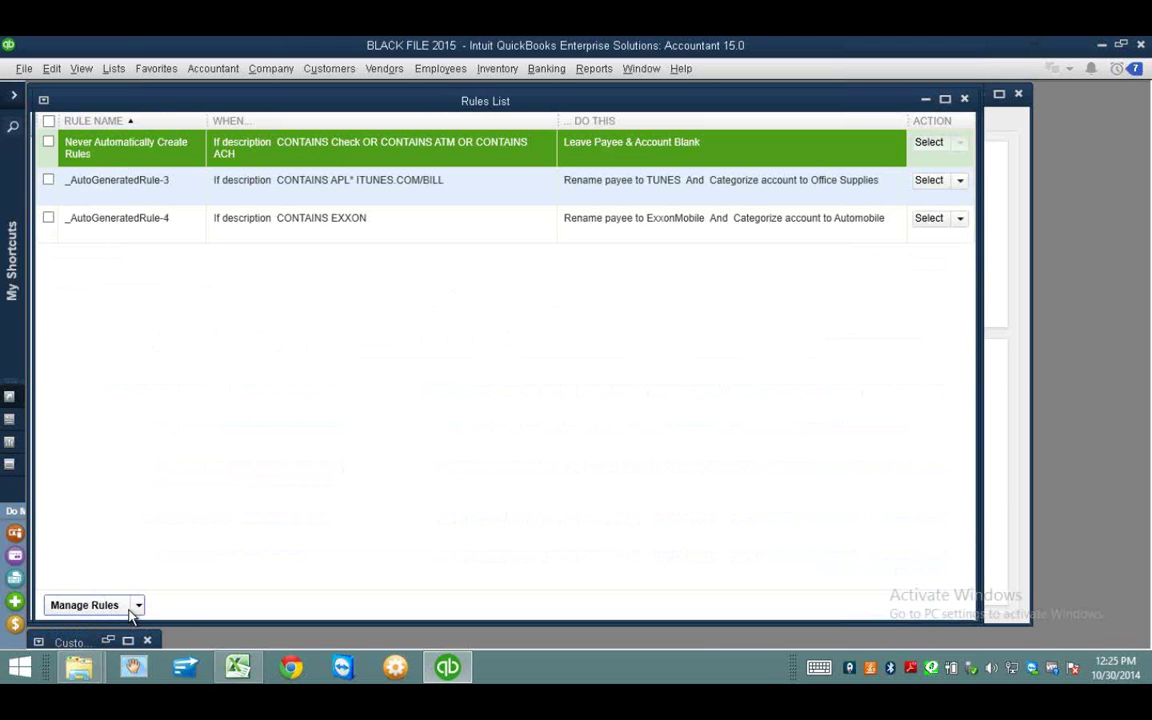
pyautogui.click(137, 605)
pyautogui.click(206, 514)
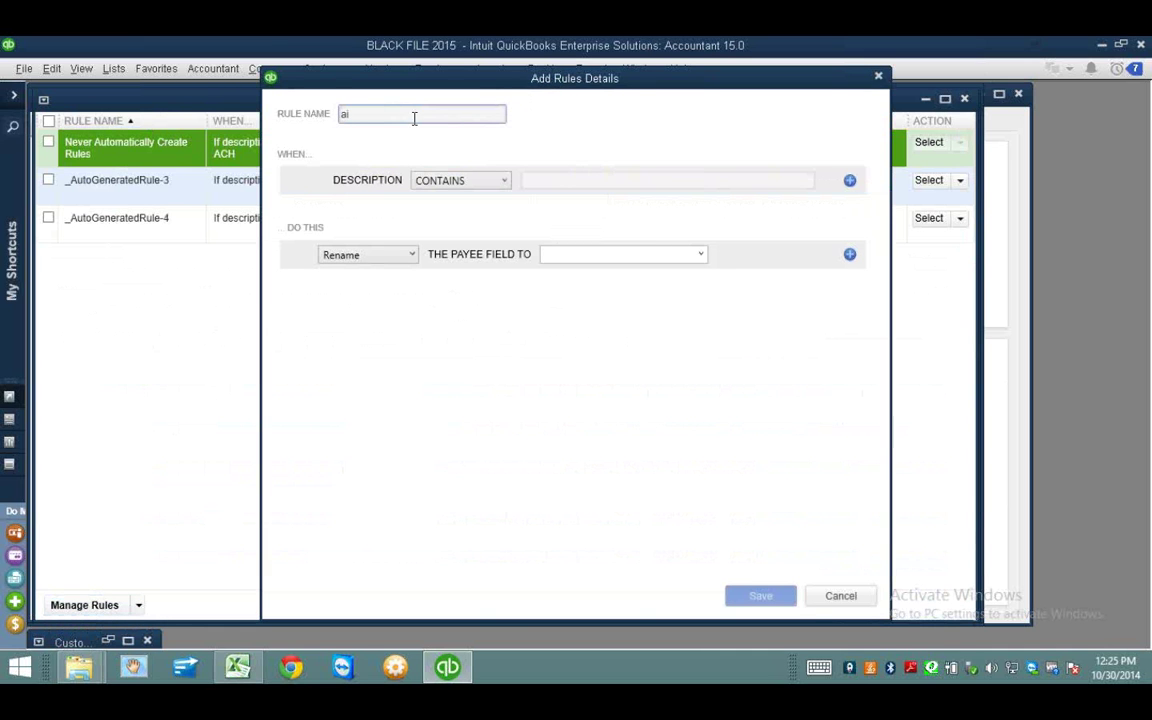
pyautogui.click(563, 179)
pyautogui.write('american')
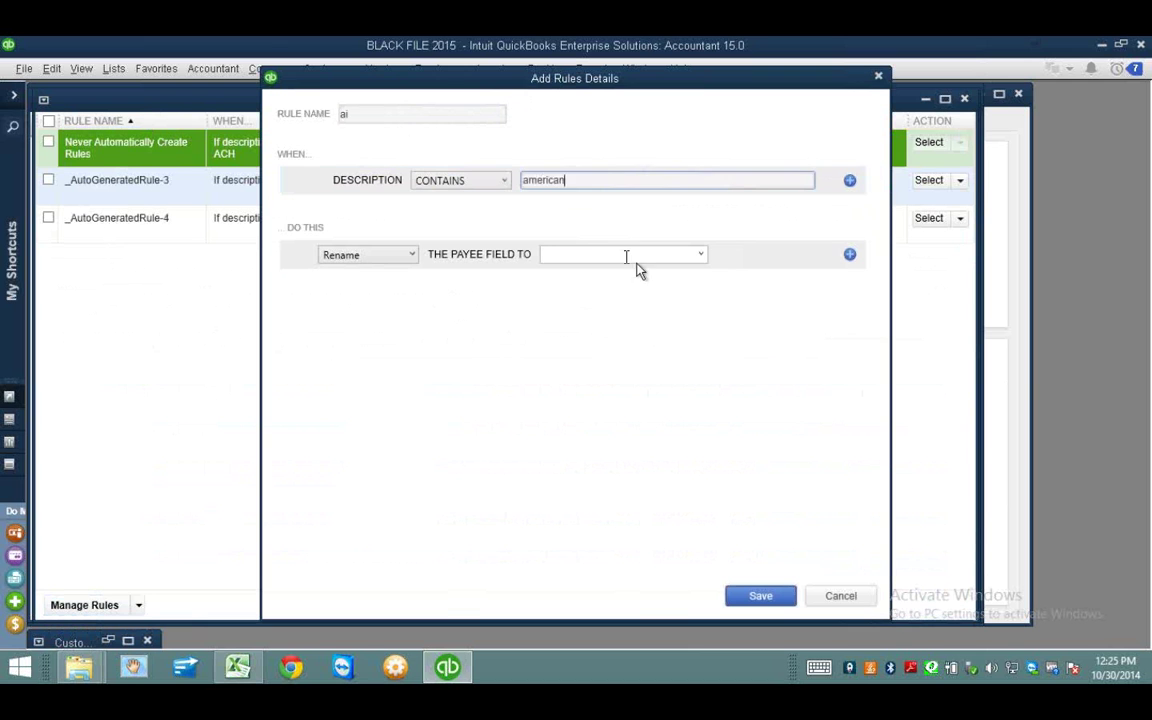
# Step: Try to set the rule's payee to Ai, adding that name as a vendor with Quick Add
pyautogui.click(582, 255)
pyautogui.write('ai')
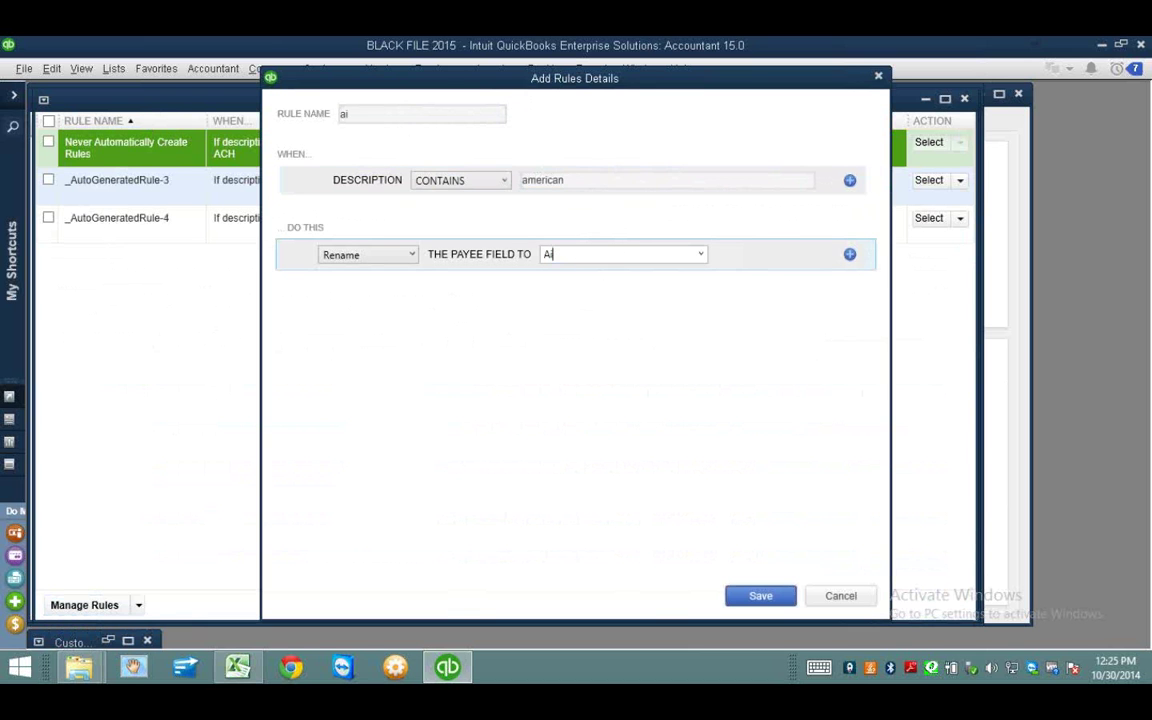
pyautogui.press('Tab')
pyautogui.press('Return')
pyautogui.click(580, 265)
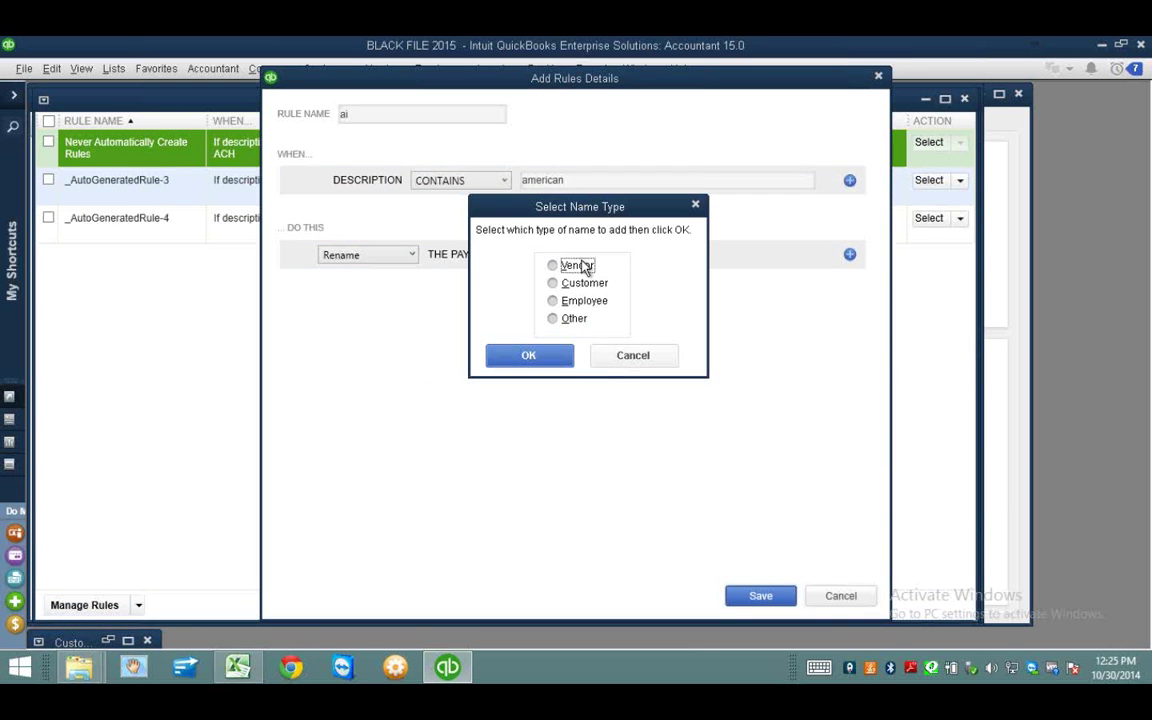
pyautogui.click(548, 358)
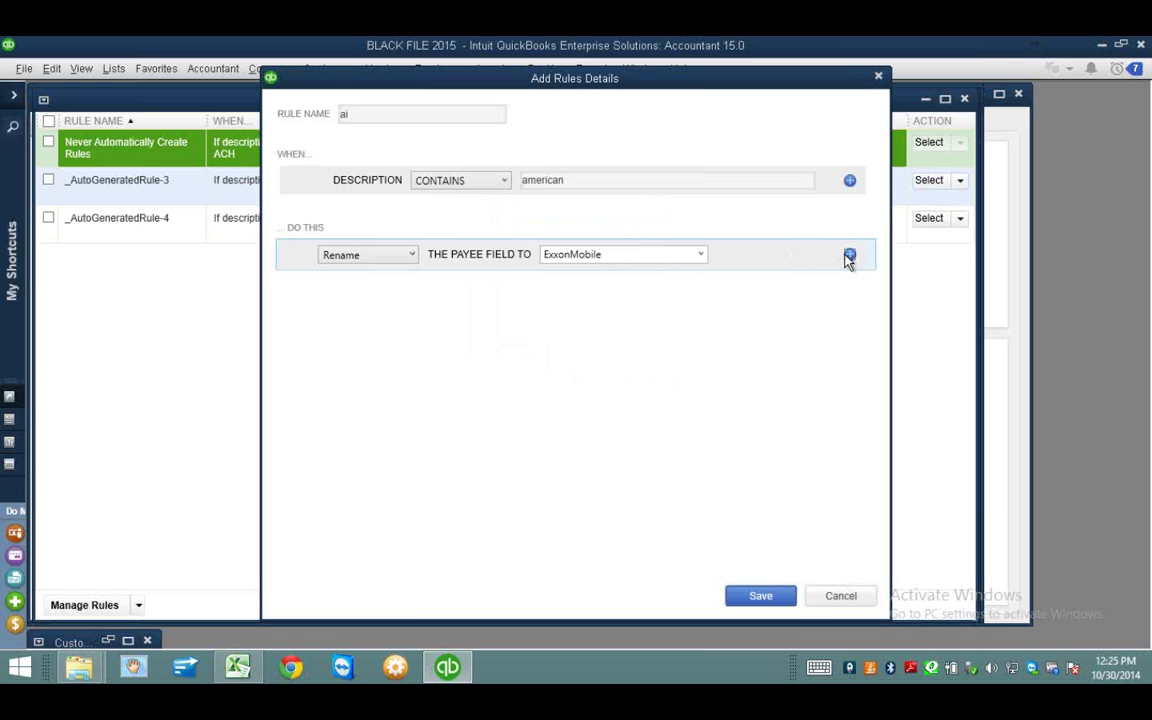
pyautogui.click(612, 255)
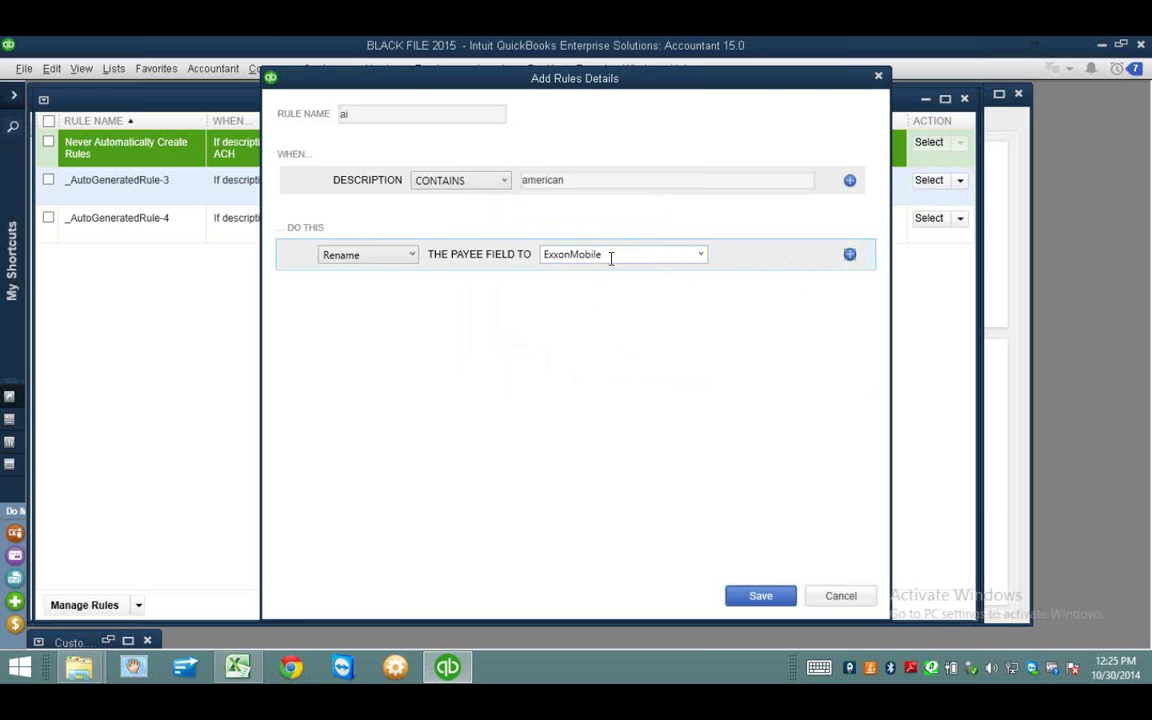
pyautogui.click(701, 254)
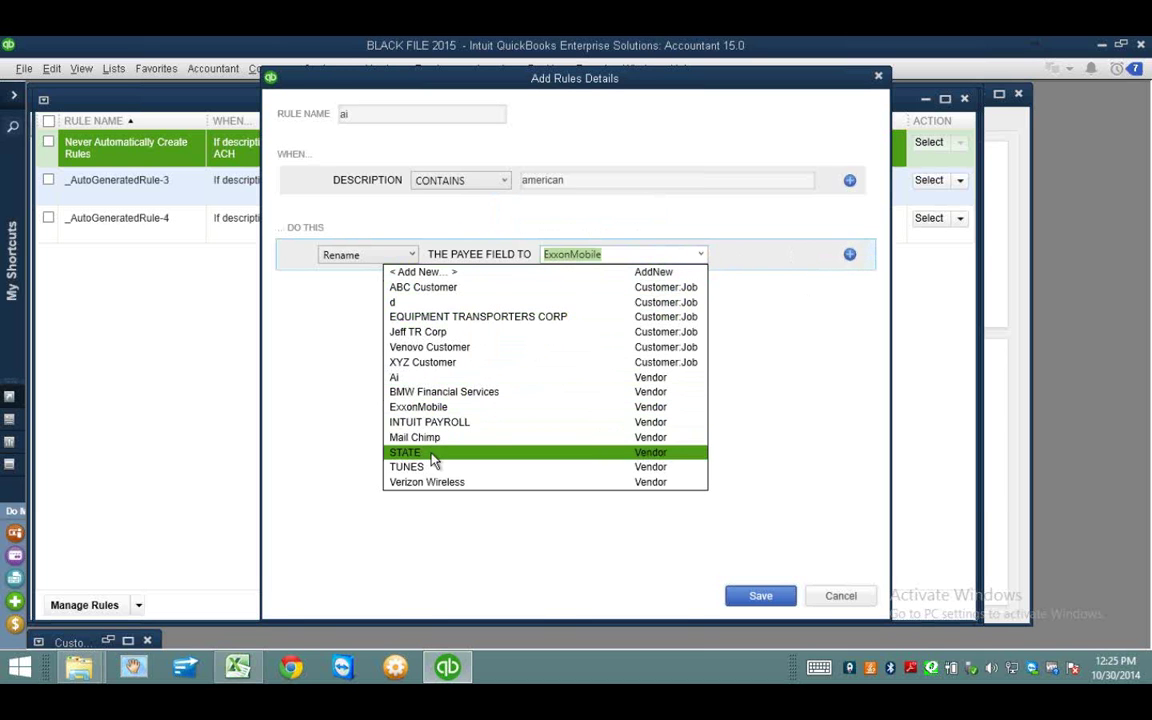
pyautogui.click(440, 483)
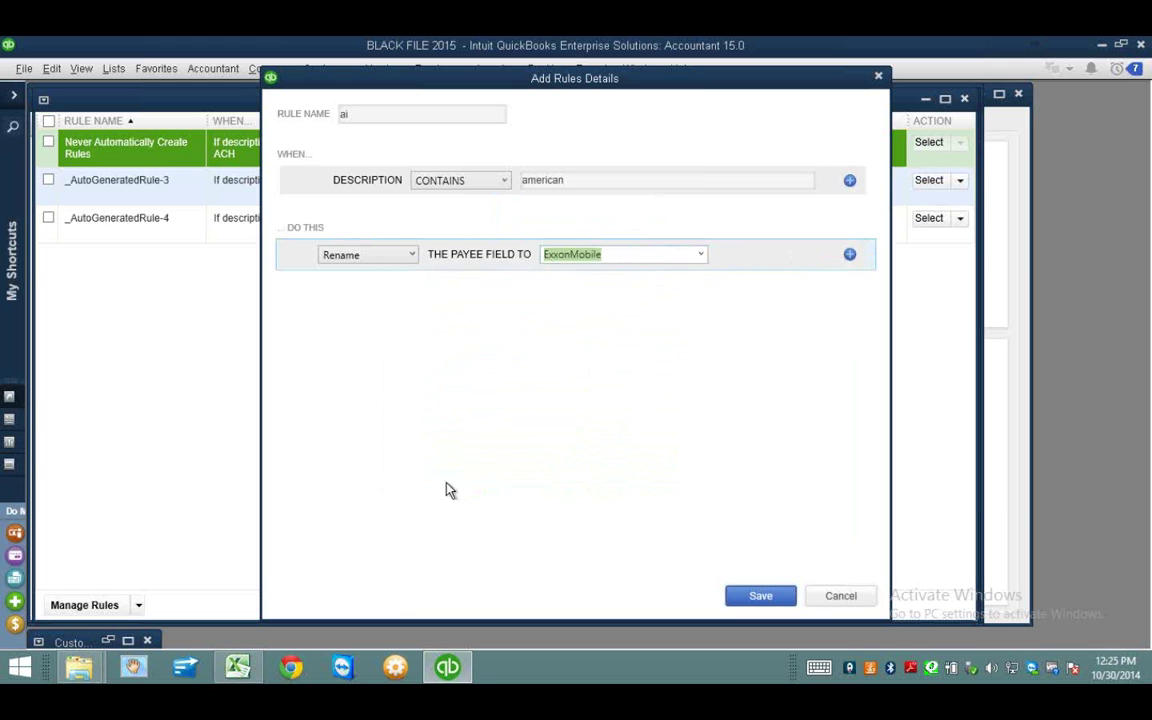
# Step: Add a second action to the rule that categorizes the transactions in the Travel account
pyautogui.click(850, 256)
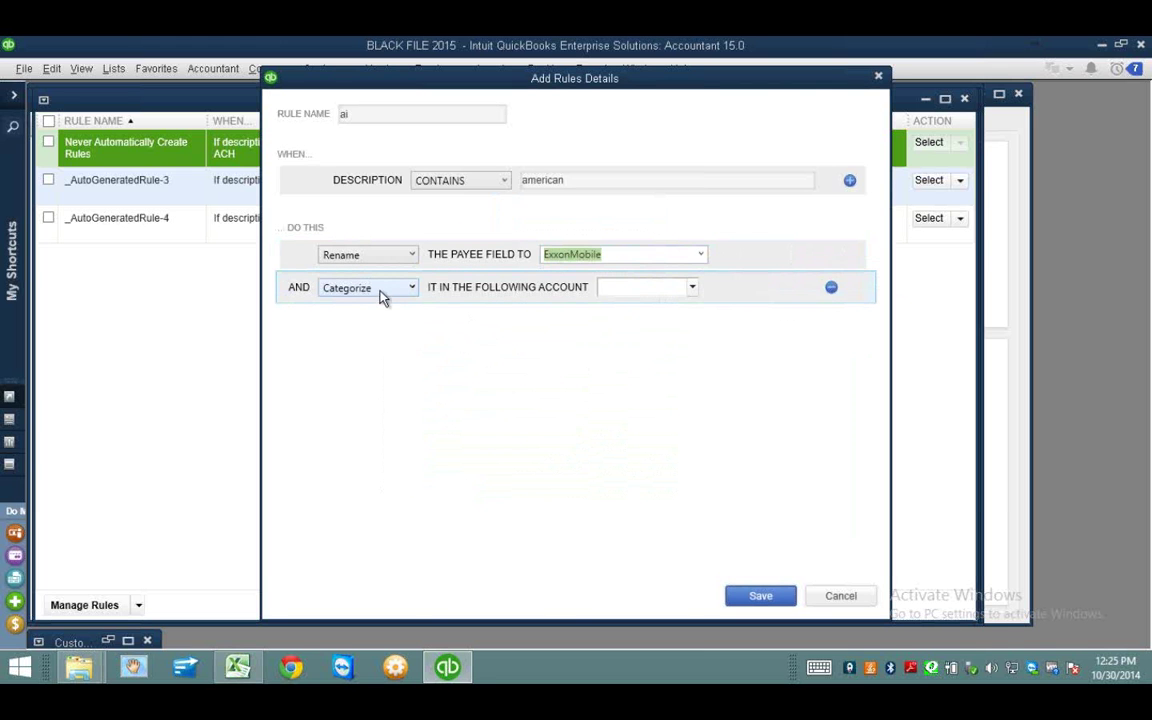
pyautogui.click(650, 288)
pyautogui.write('Travel')
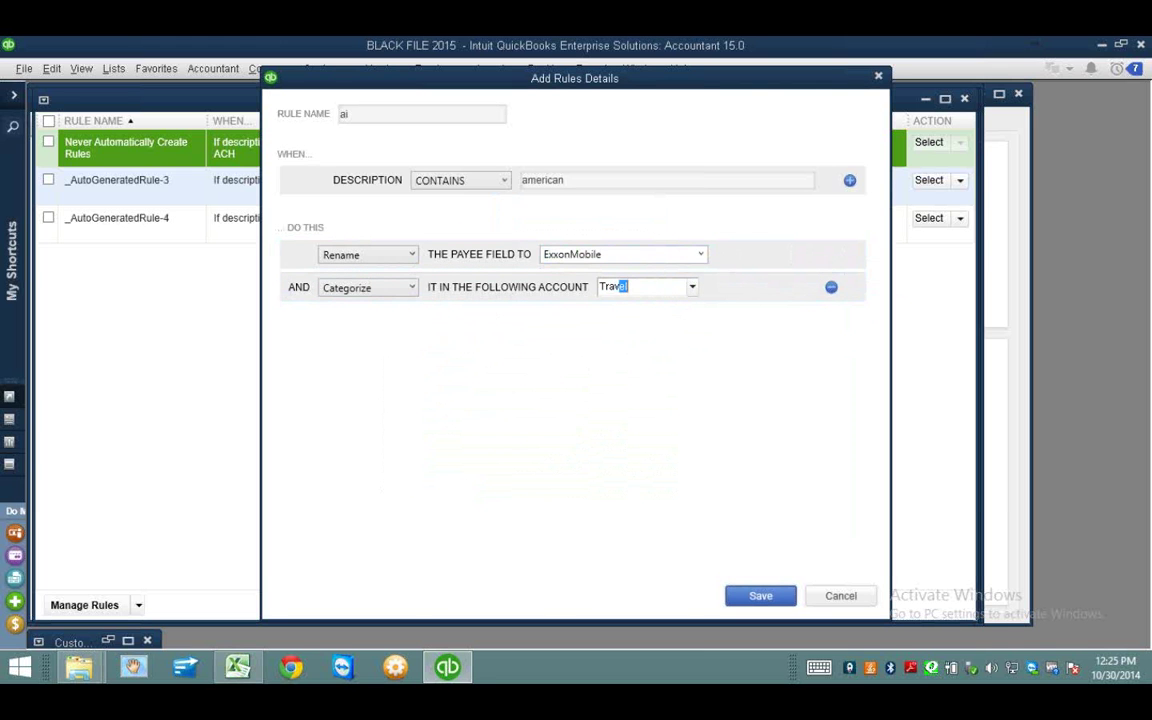
# Step: Enter AMERICAN AIRLINES as the rule's payee, Quick Add it as a vendor, and save the rule
pyautogui.click(622, 256)
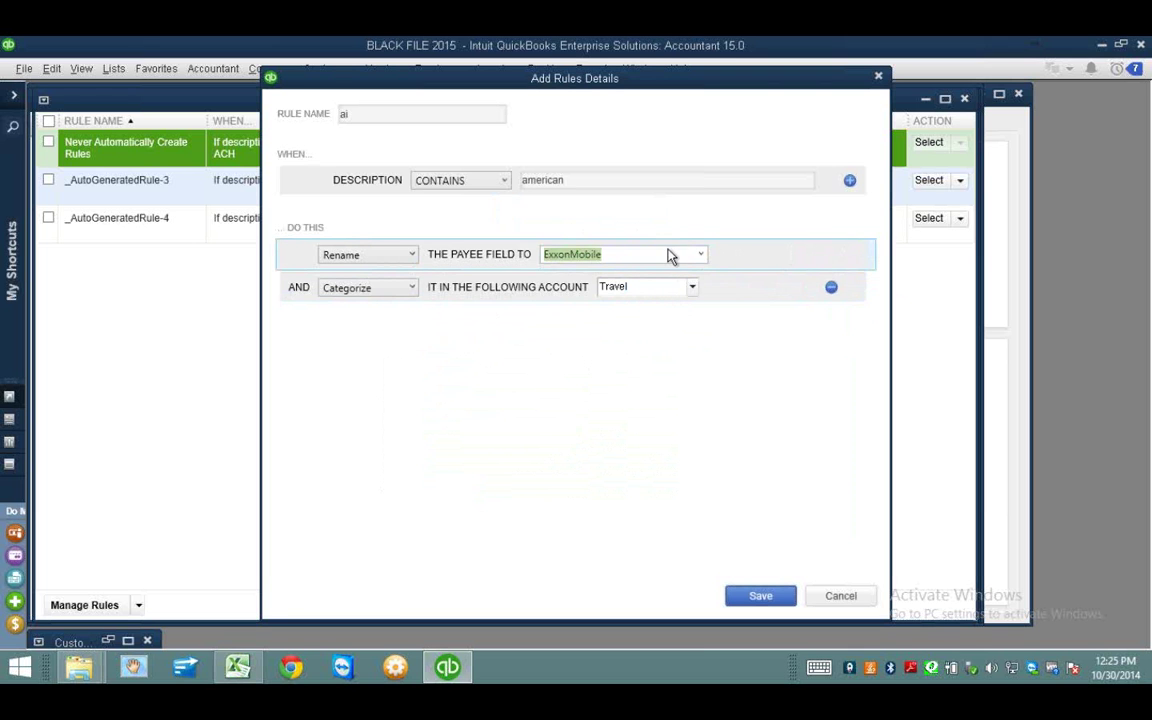
pyautogui.click(701, 255)
pyautogui.press('BackSpace')
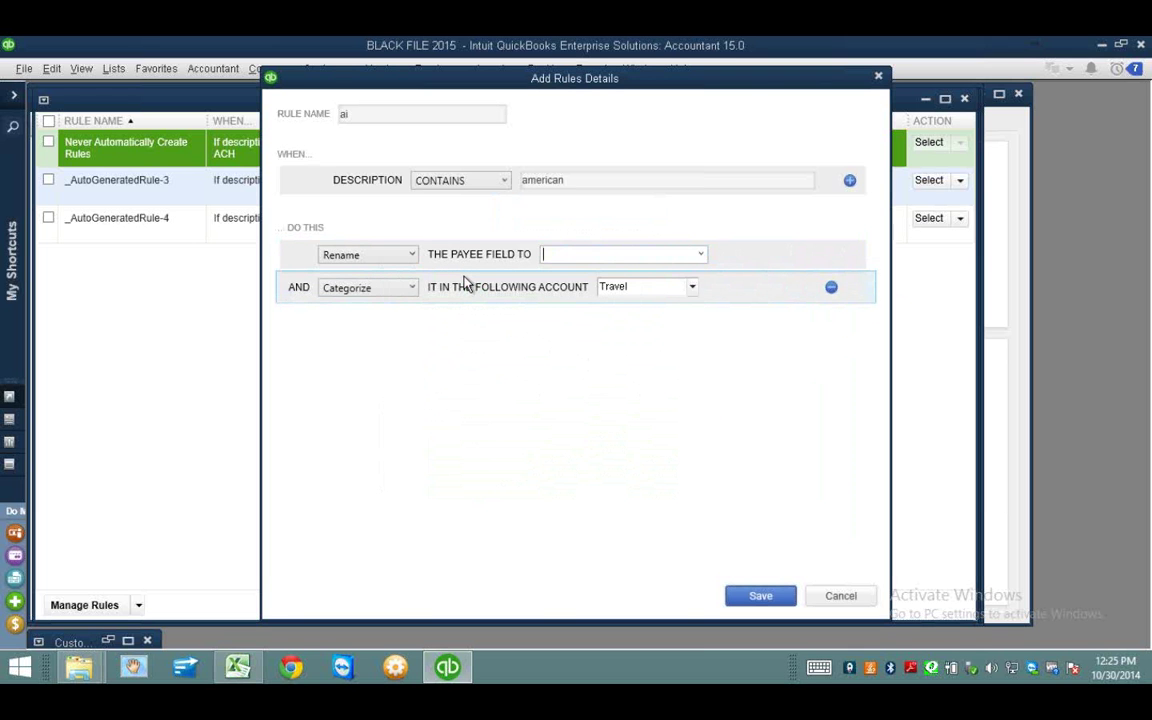
pyautogui.write('AMERICAN AIRLINES')
pyautogui.press('Tab')
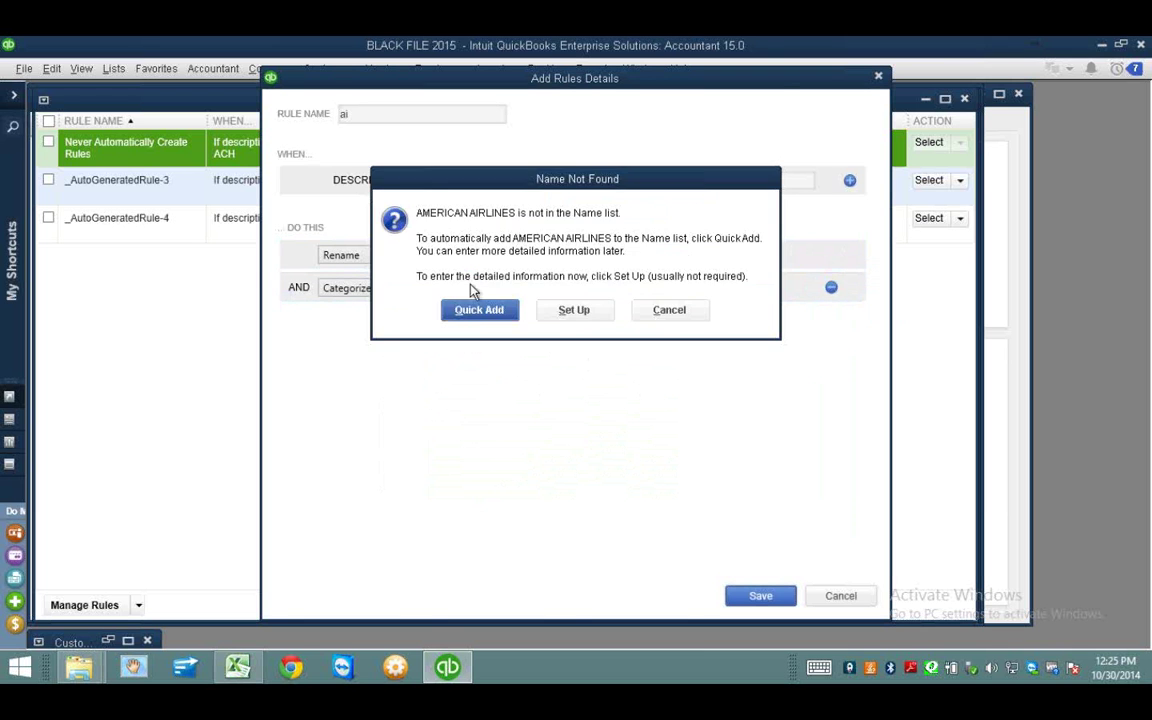
pyautogui.click(470, 312)
pyautogui.click(567, 266)
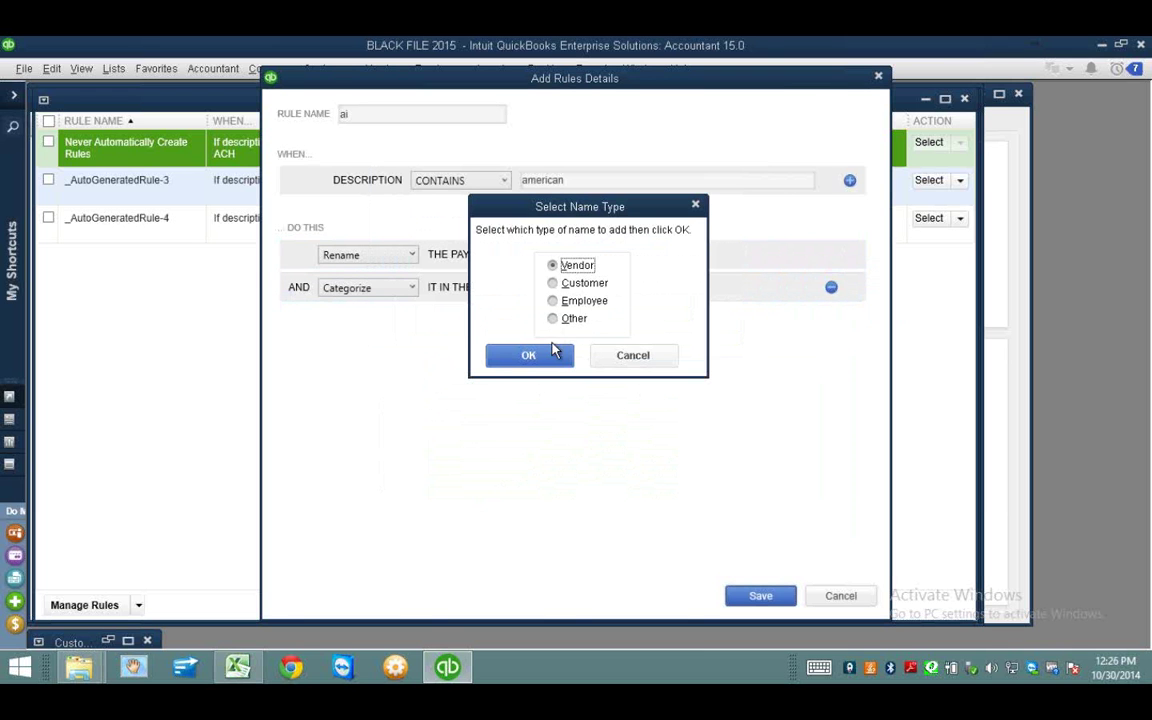
pyautogui.click(554, 356)
pyautogui.click(755, 596)
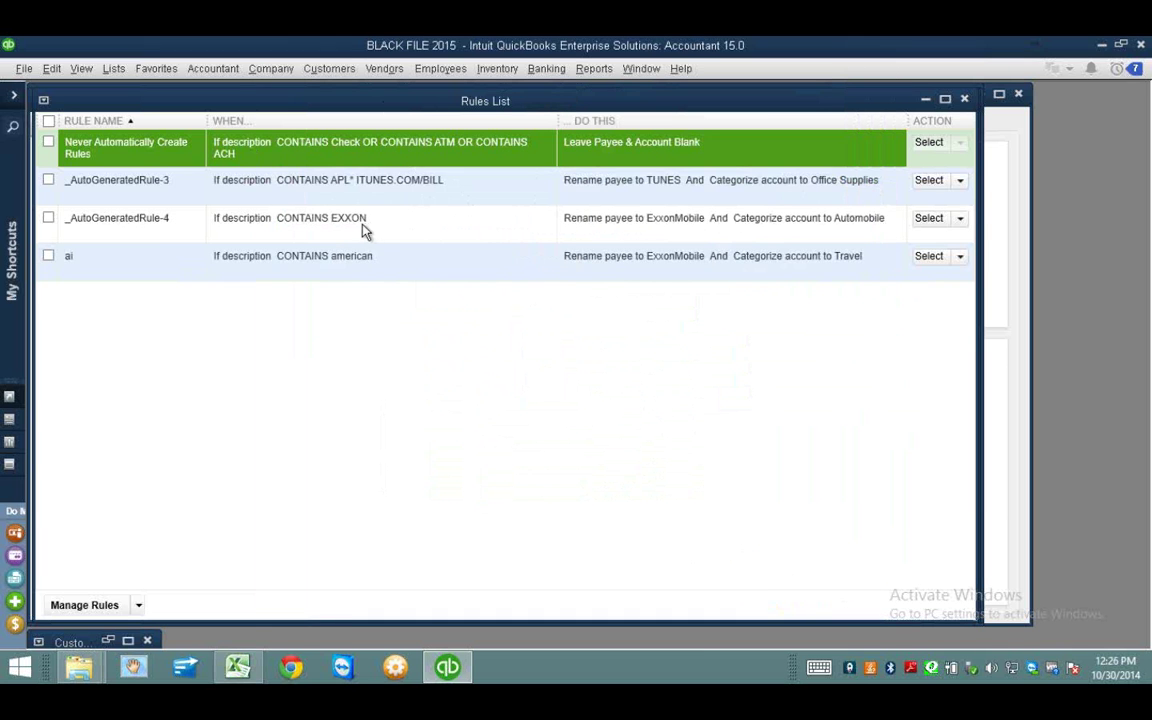
# Step: Edit the ai rule so it renames the payee to AMERICAN AIRLINES, and save it
pyautogui.click(306, 265)
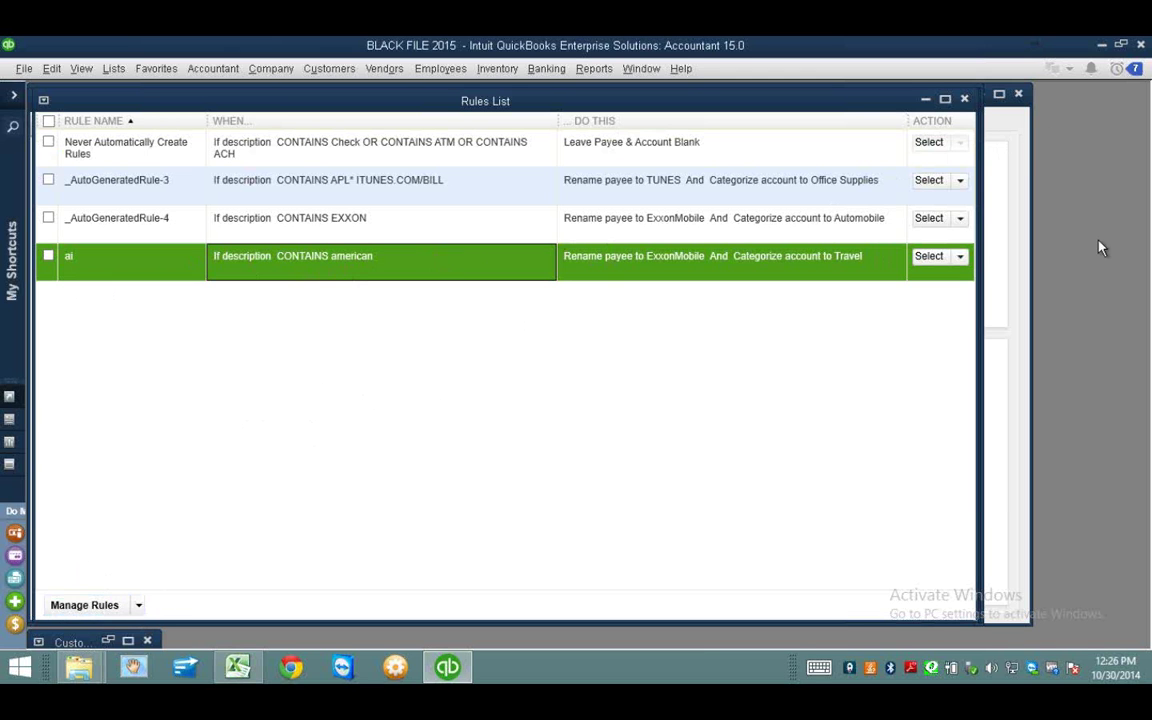
pyautogui.click(930, 260)
pyautogui.click(930, 294)
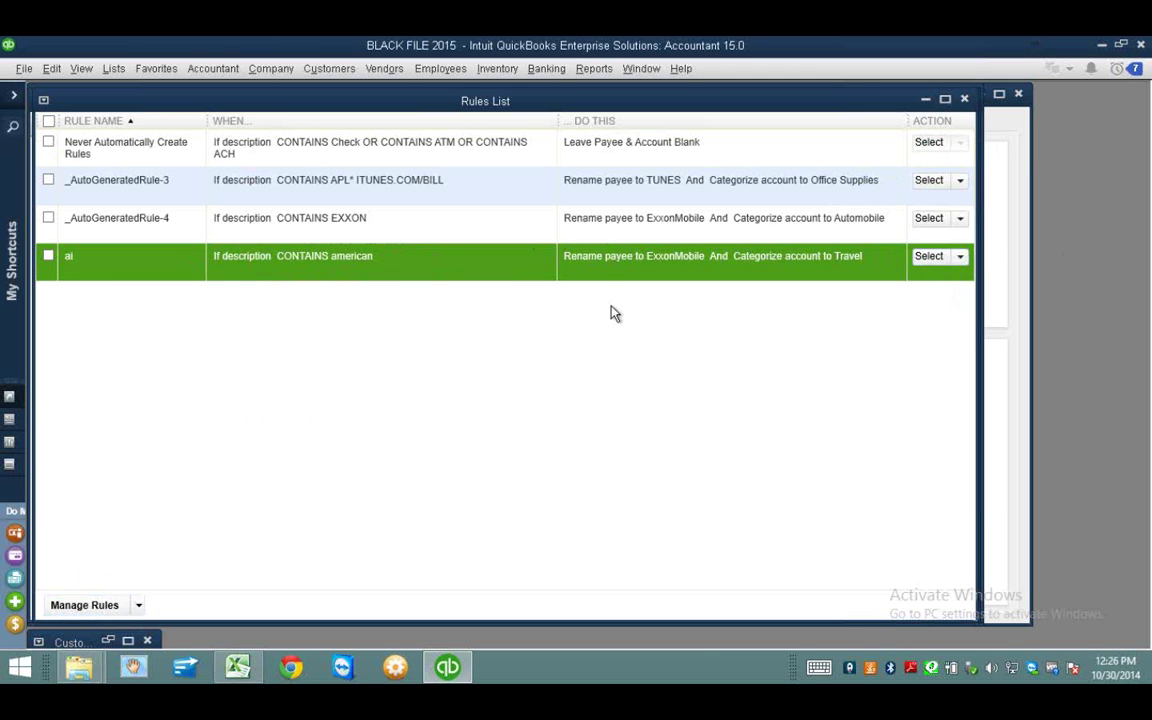
pyautogui.click(699, 255)
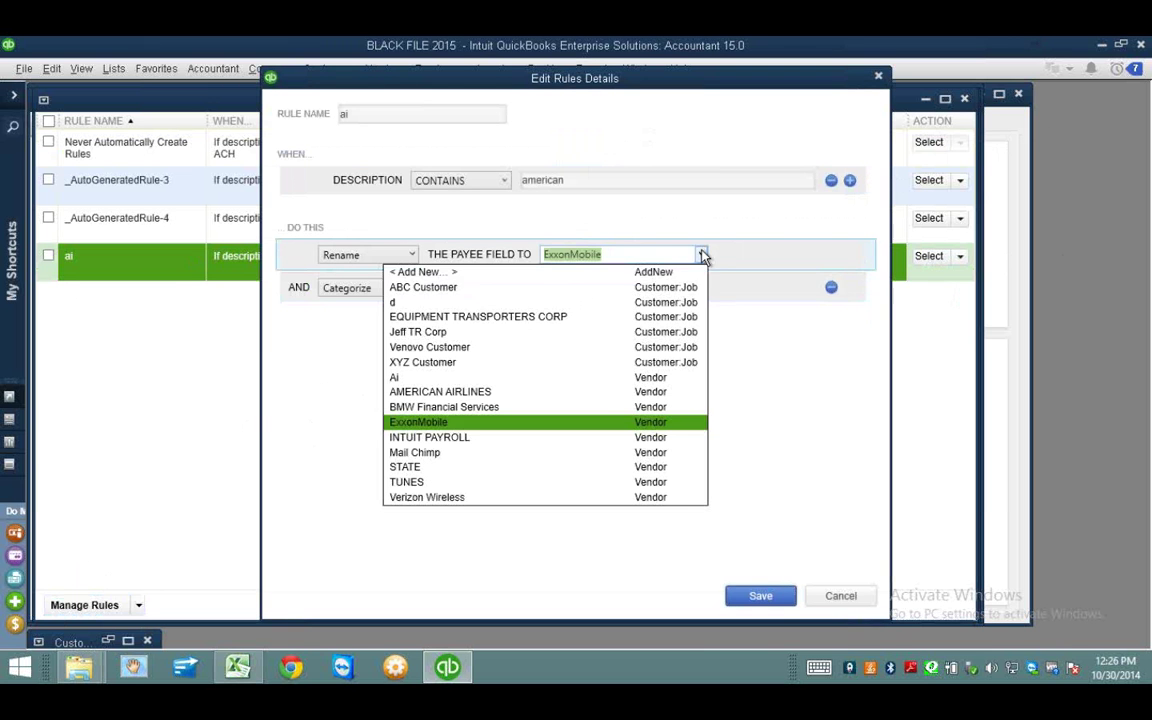
pyautogui.click(463, 391)
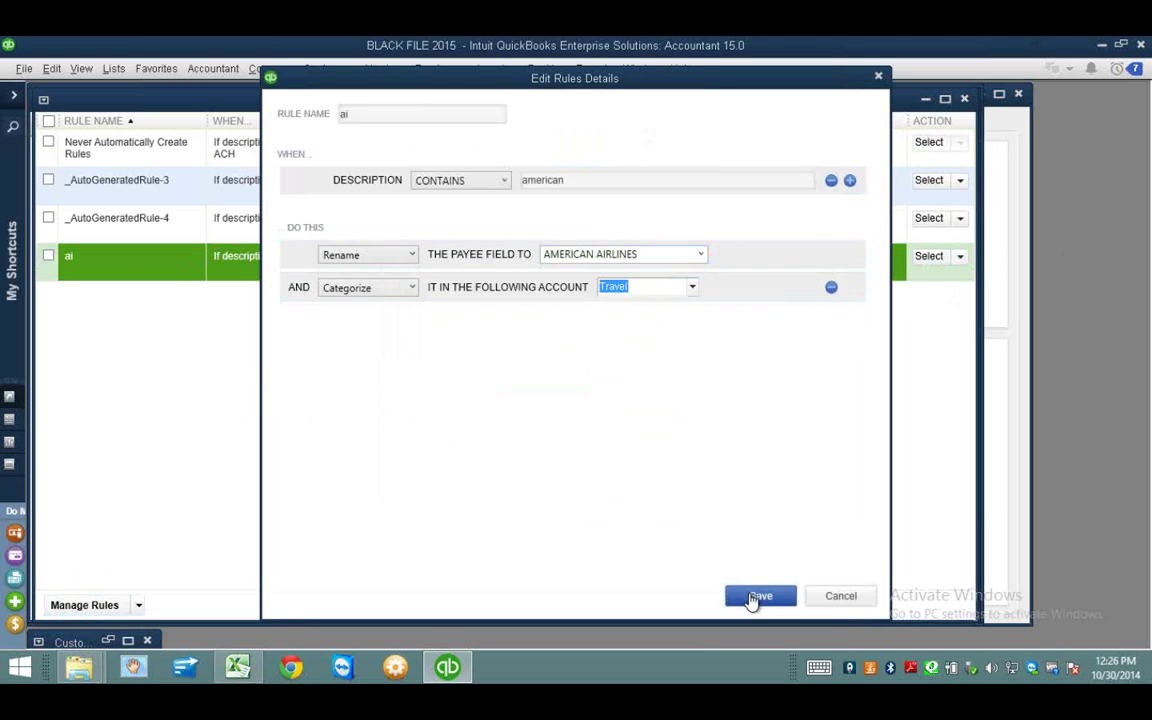
pyautogui.click(755, 600)
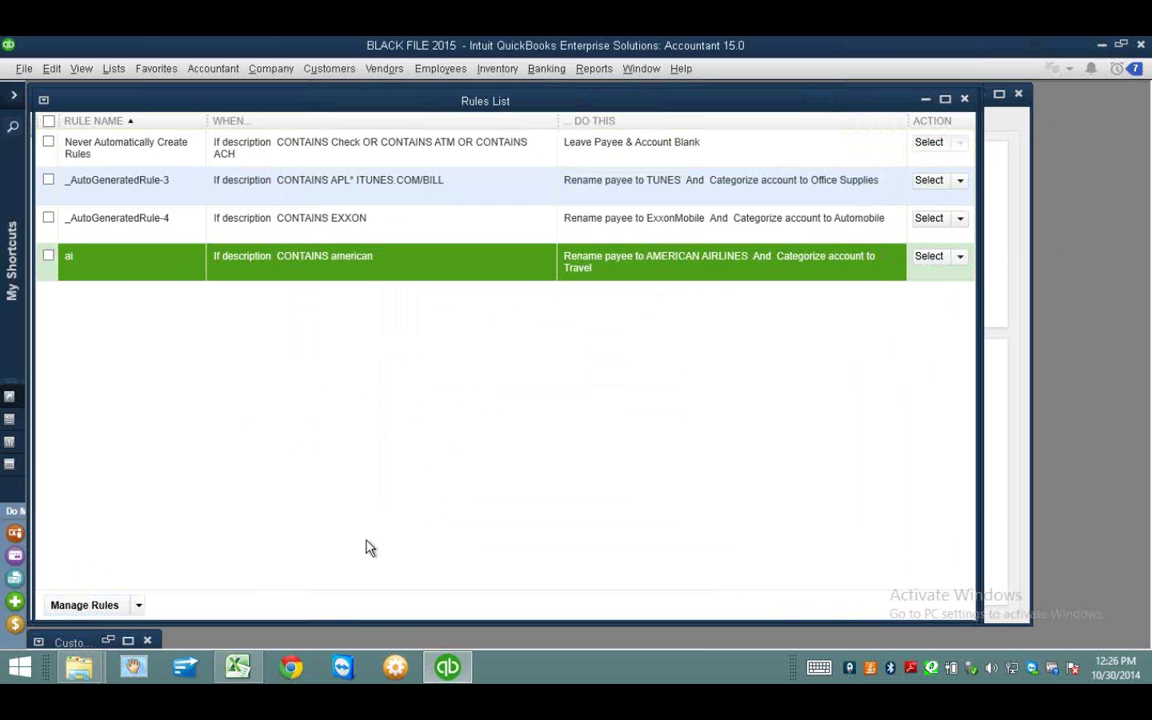
# Step: Close the Rules List, filter to the transactions changed by rules, and batch add/approve the two AMERICAN AI charges
pyautogui.click(964, 98)
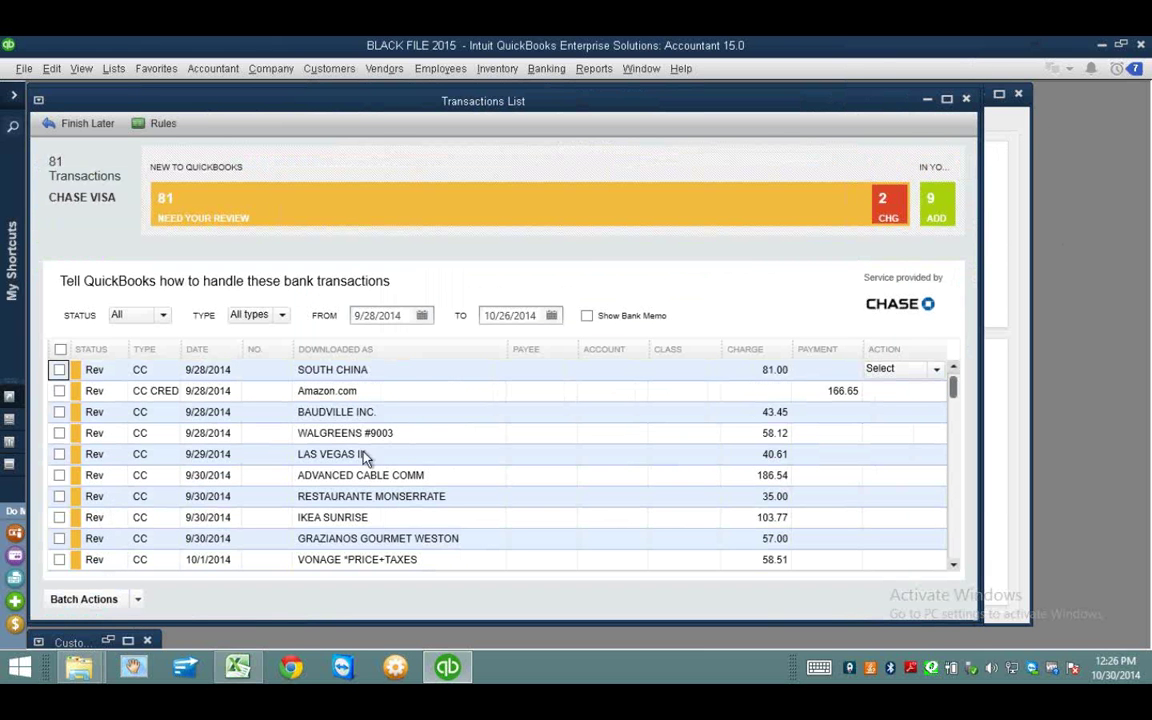
pyautogui.click(888, 208)
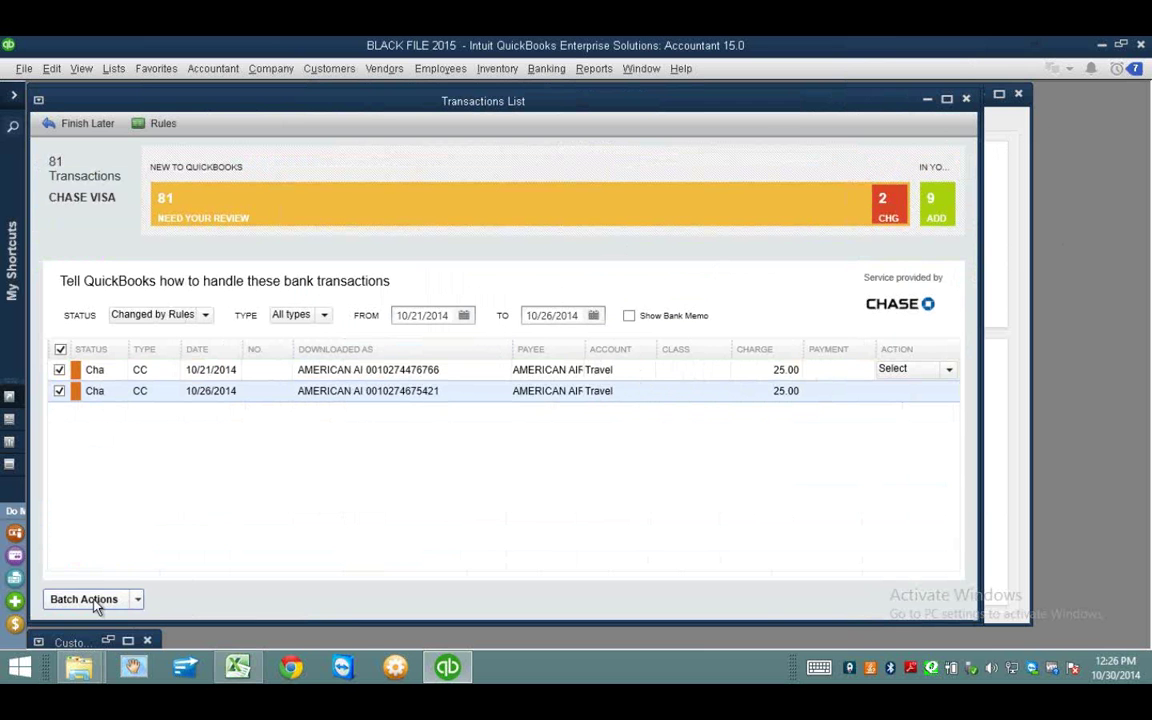
pyautogui.click(138, 599)
pyautogui.click(204, 598)
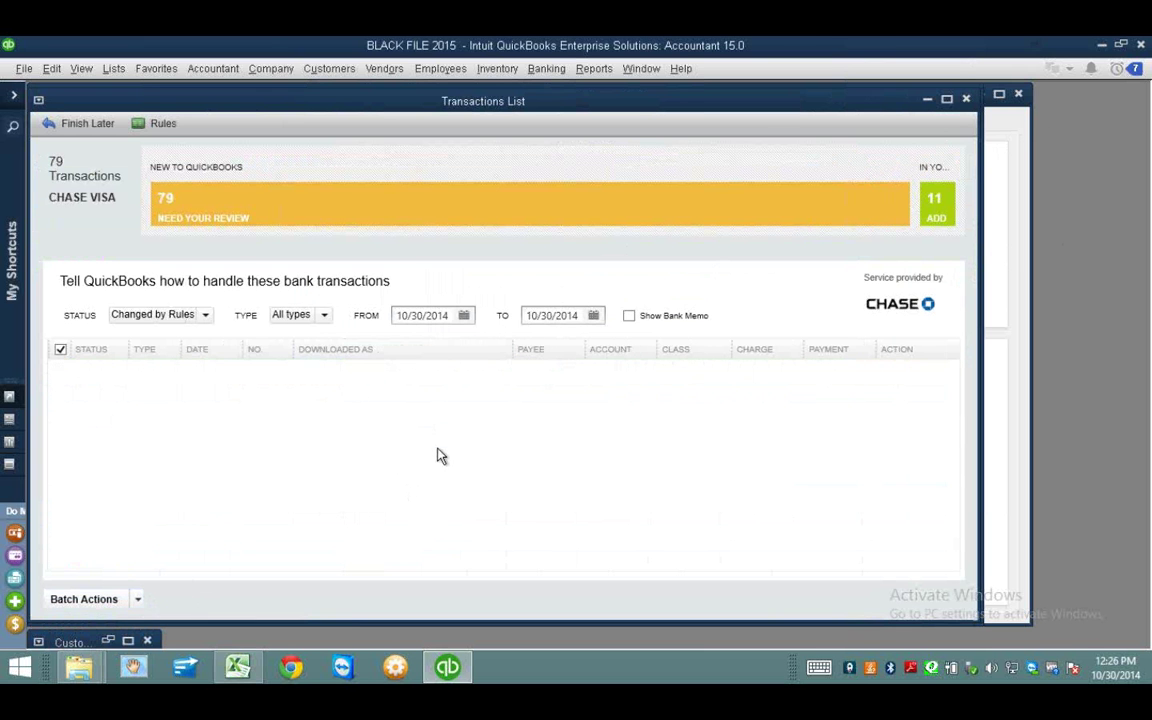
# Step: Switch from the virtual machine to the desktop with the PowerPoint presentation
pyautogui.hotkey('ctrl', 'Up')
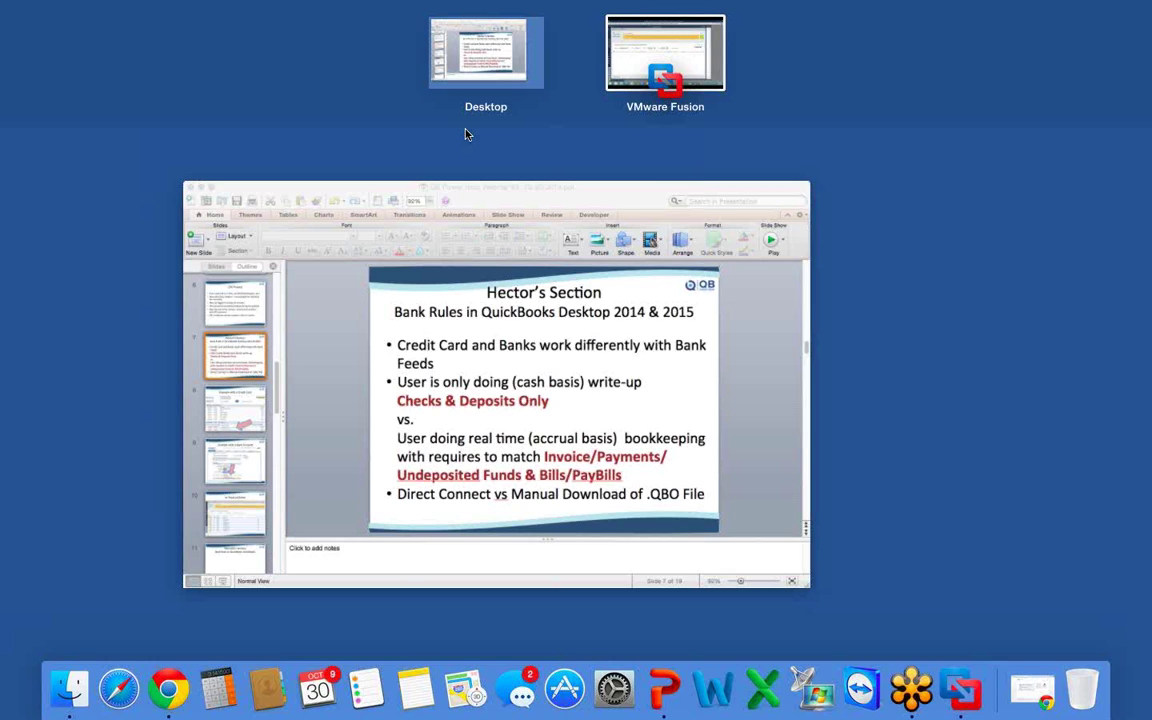
pyautogui.click(465, 134)
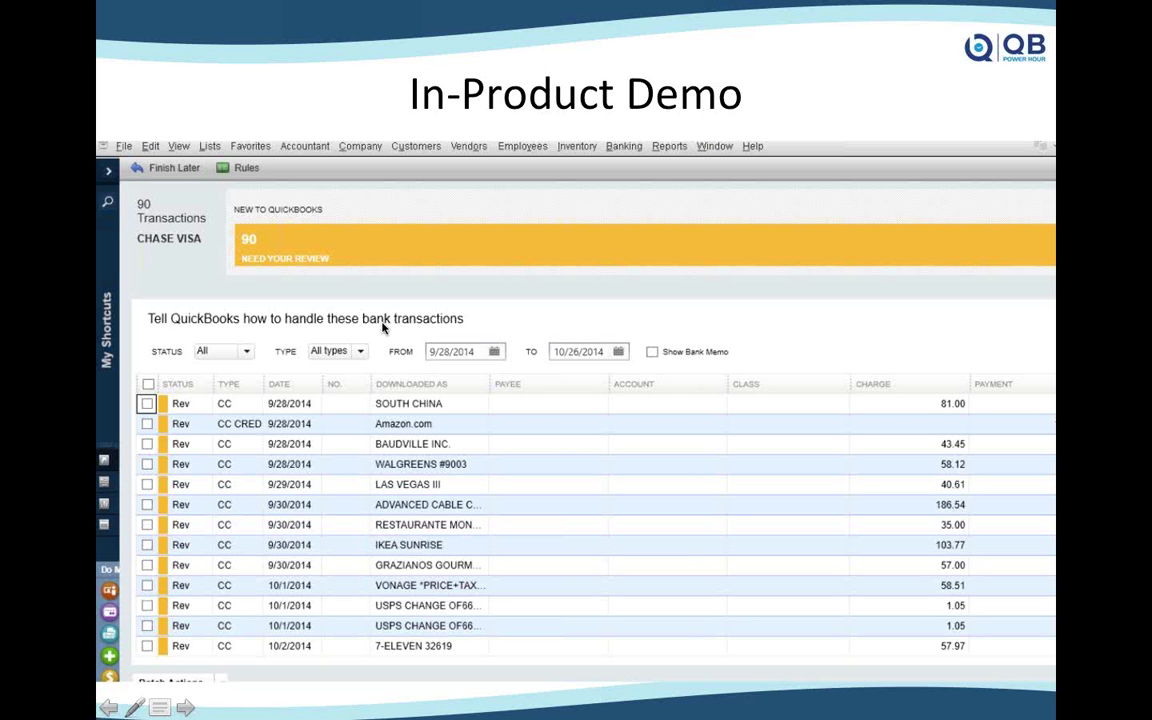
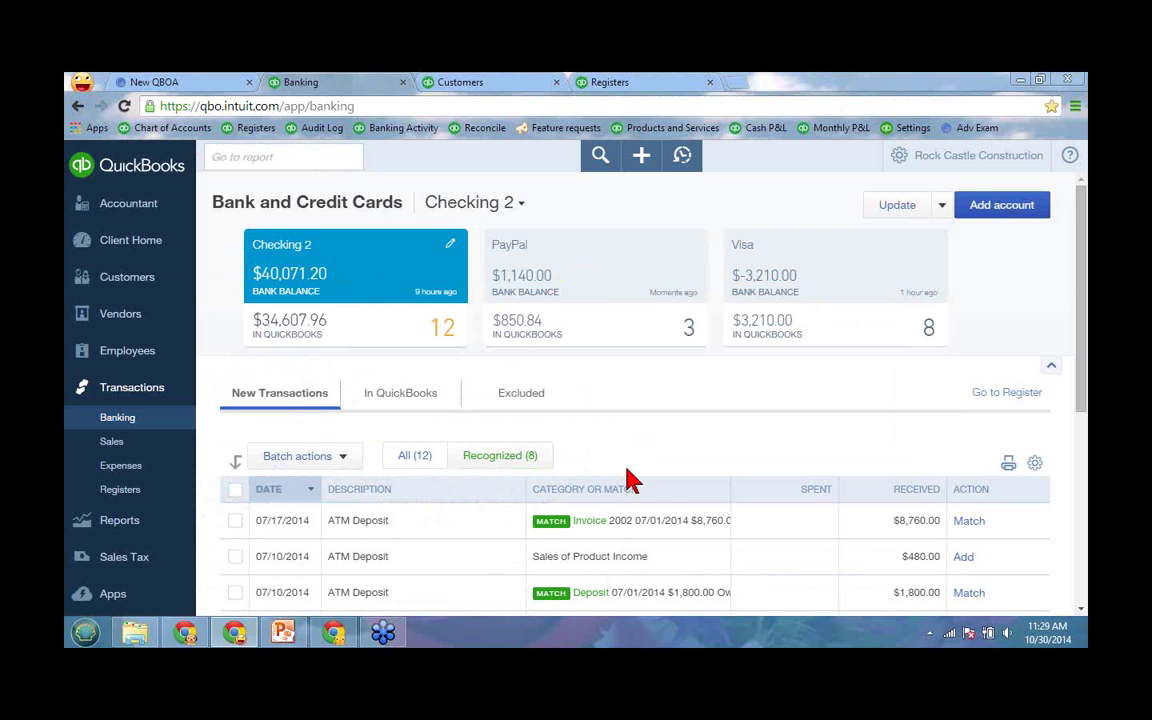
# Step: In QuickBooks Online banking, match the 07/17/2014 ATM Deposit of $8,760.00 to Invoice 2002
pyautogui.scroll(-3, 643, 462)
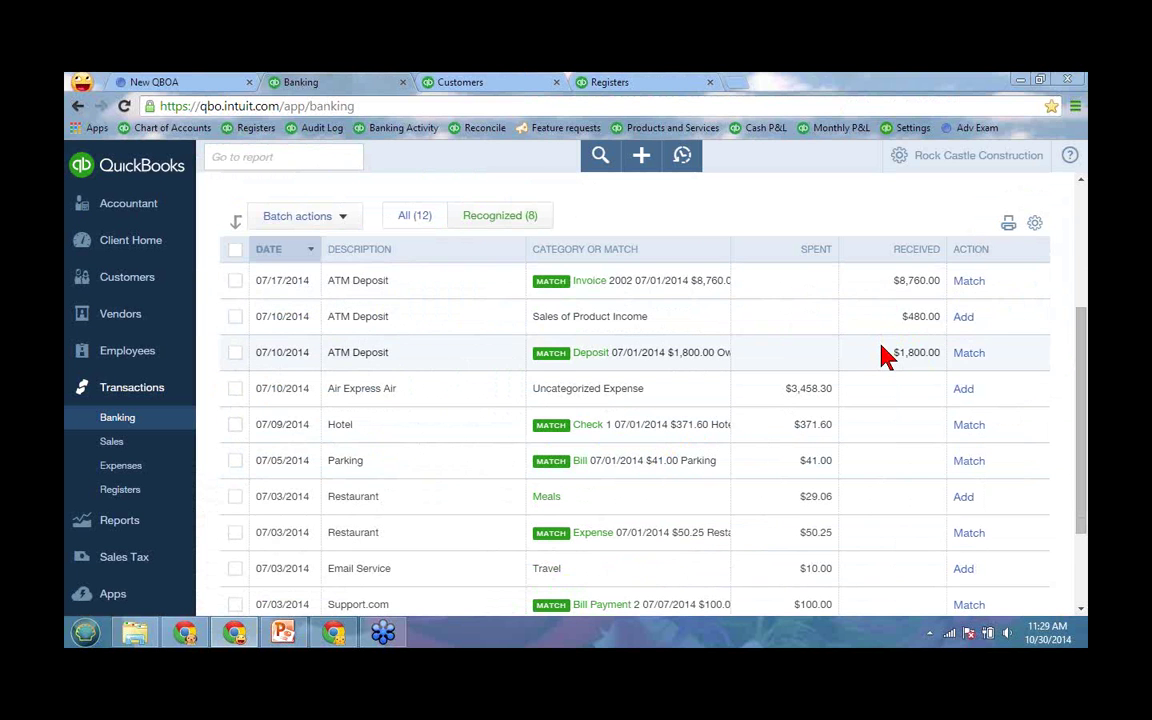
pyautogui.click(629, 285)
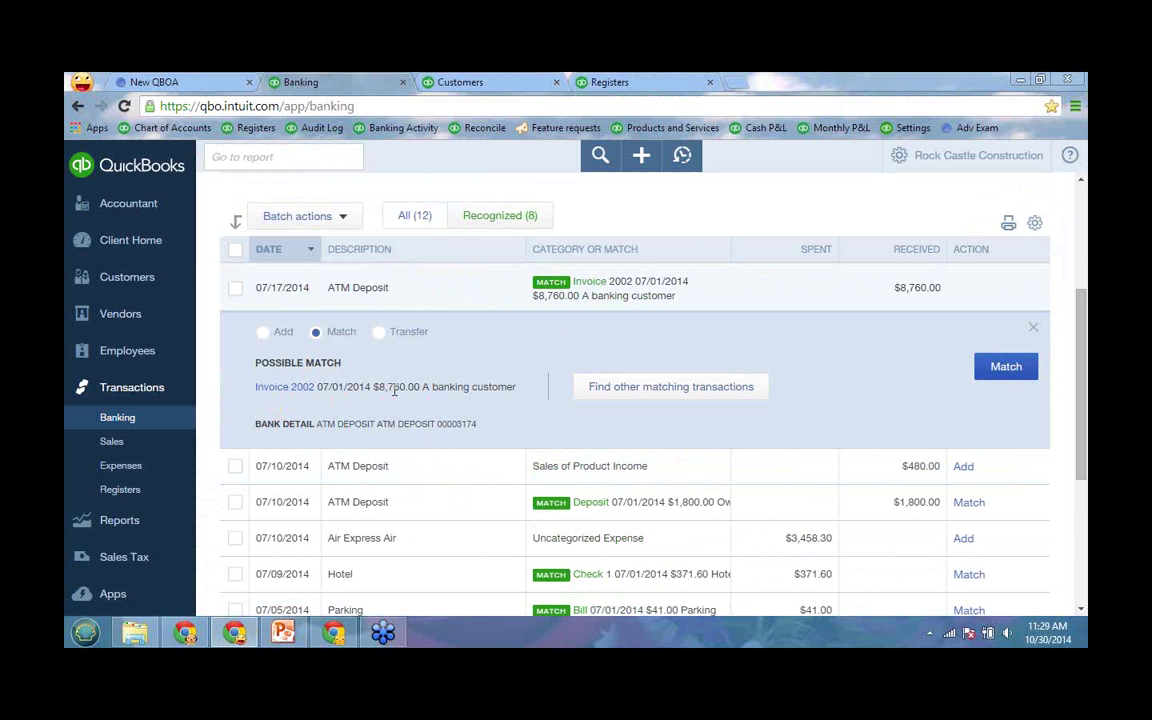
pyautogui.click(1006, 368)
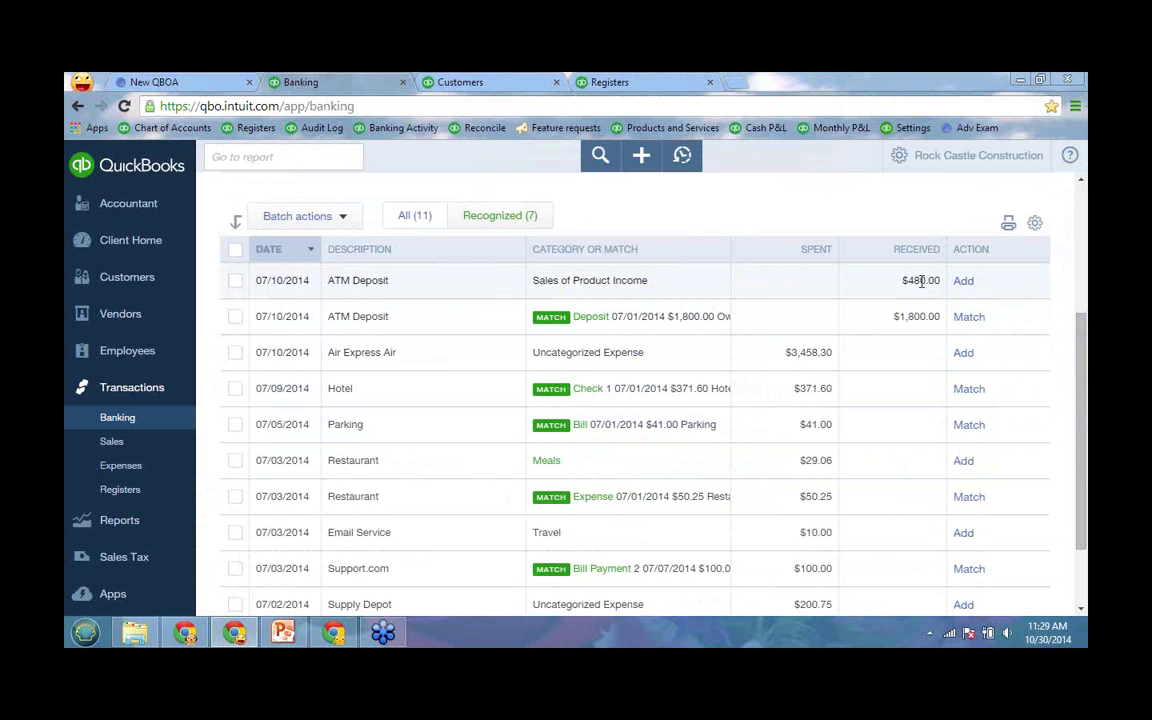
# Step: Search for existing transactions matching the 07/10/2014 ATM Deposit of $480.00, cancel the search, and compare it with the $1,800.00 deposit
pyautogui.click(583, 280)
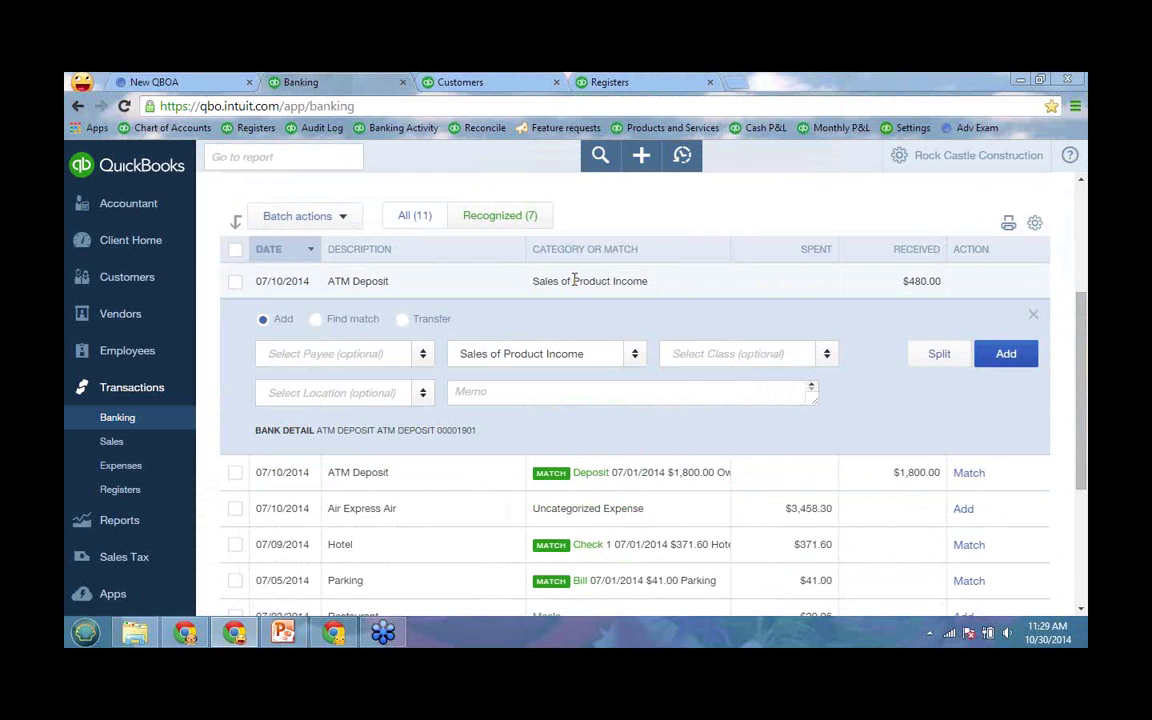
pyautogui.click(314, 320)
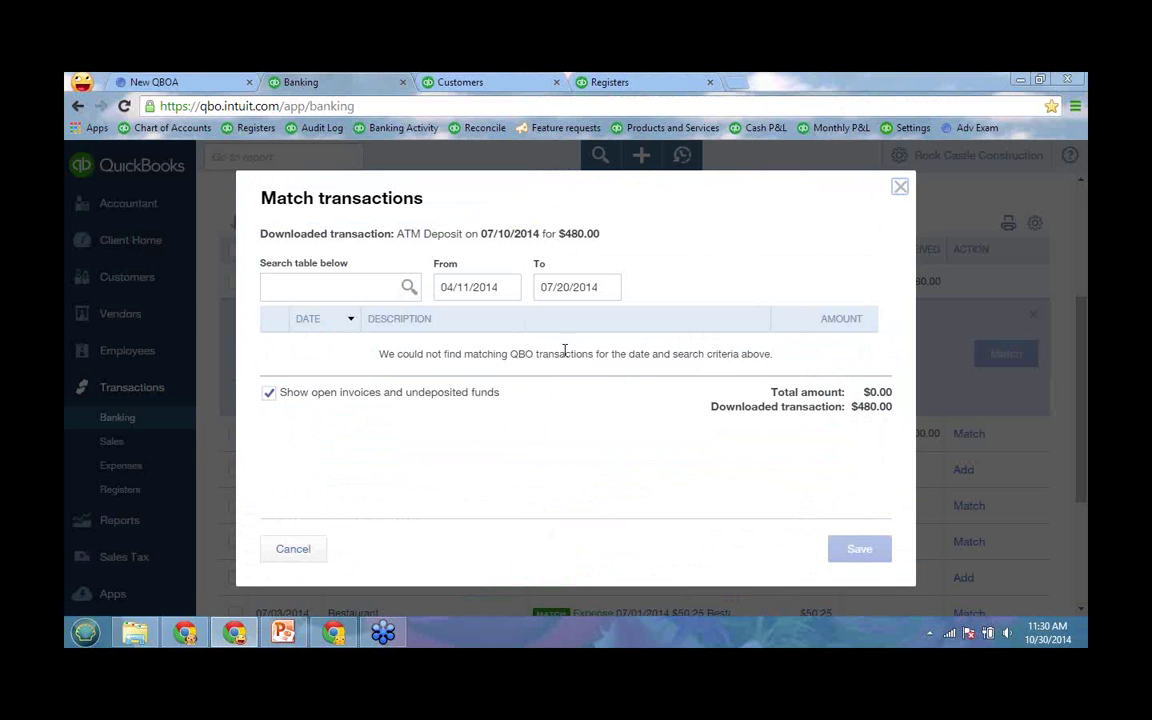
pyautogui.click(505, 290)
pyautogui.click(603, 288)
pyautogui.click(600, 287)
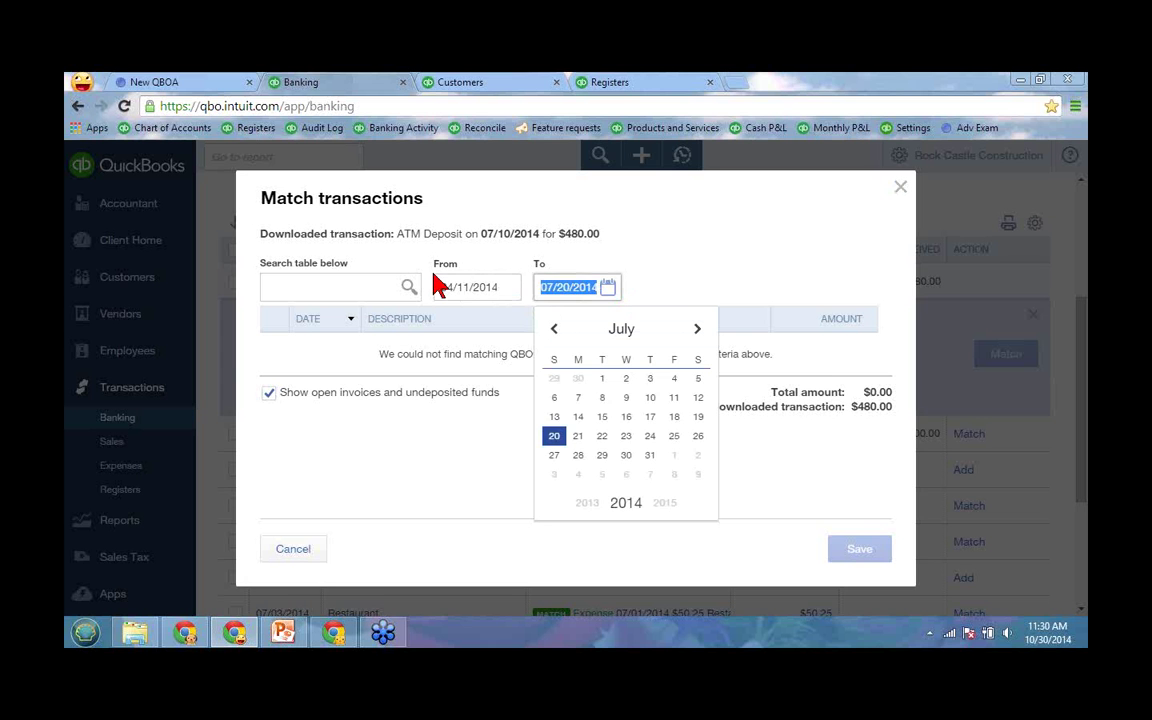
pyautogui.click(436, 285)
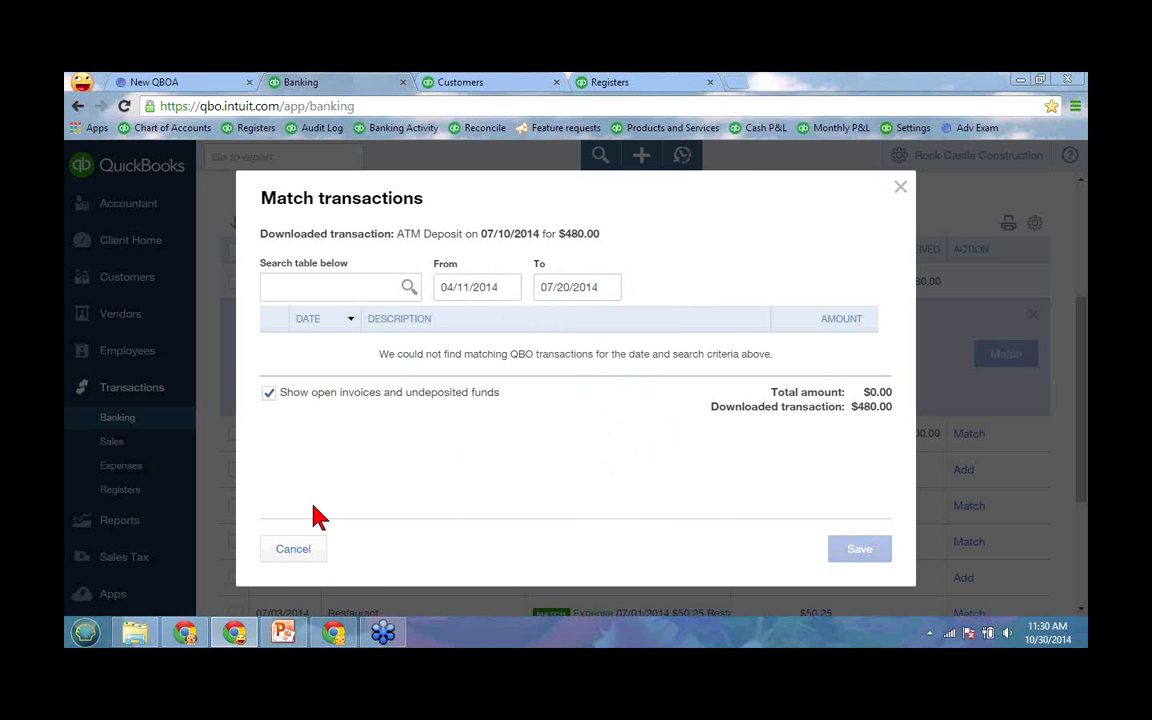
pyautogui.click(312, 546)
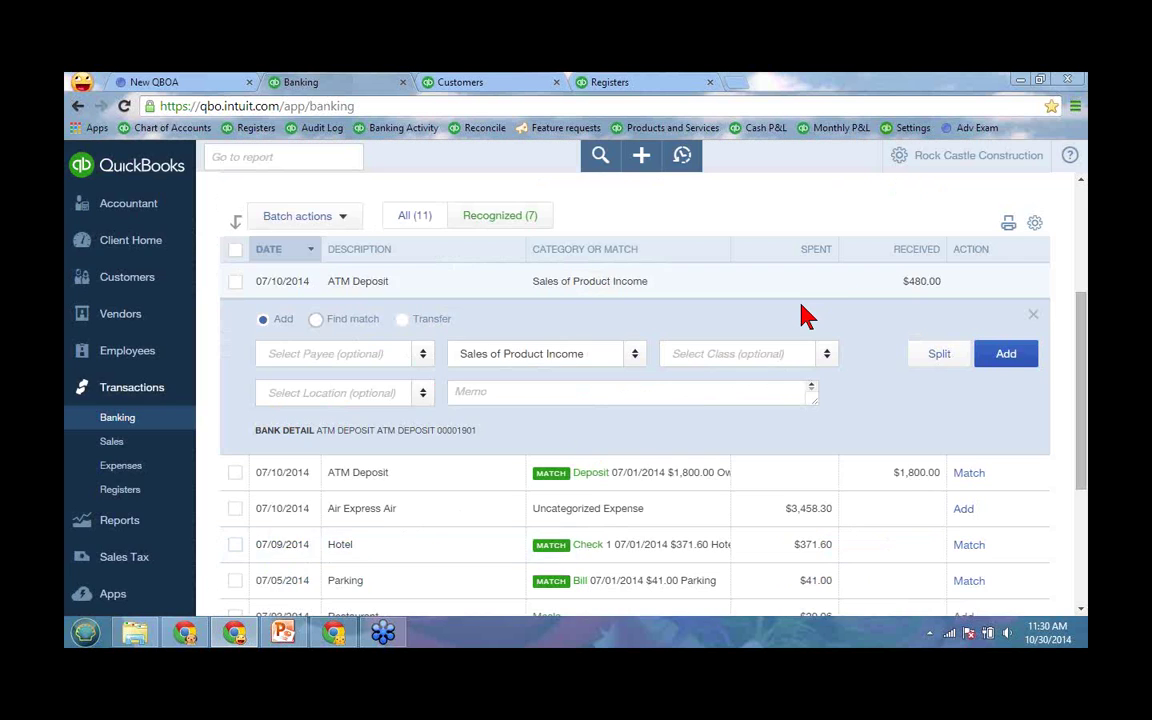
pyautogui.click(649, 475)
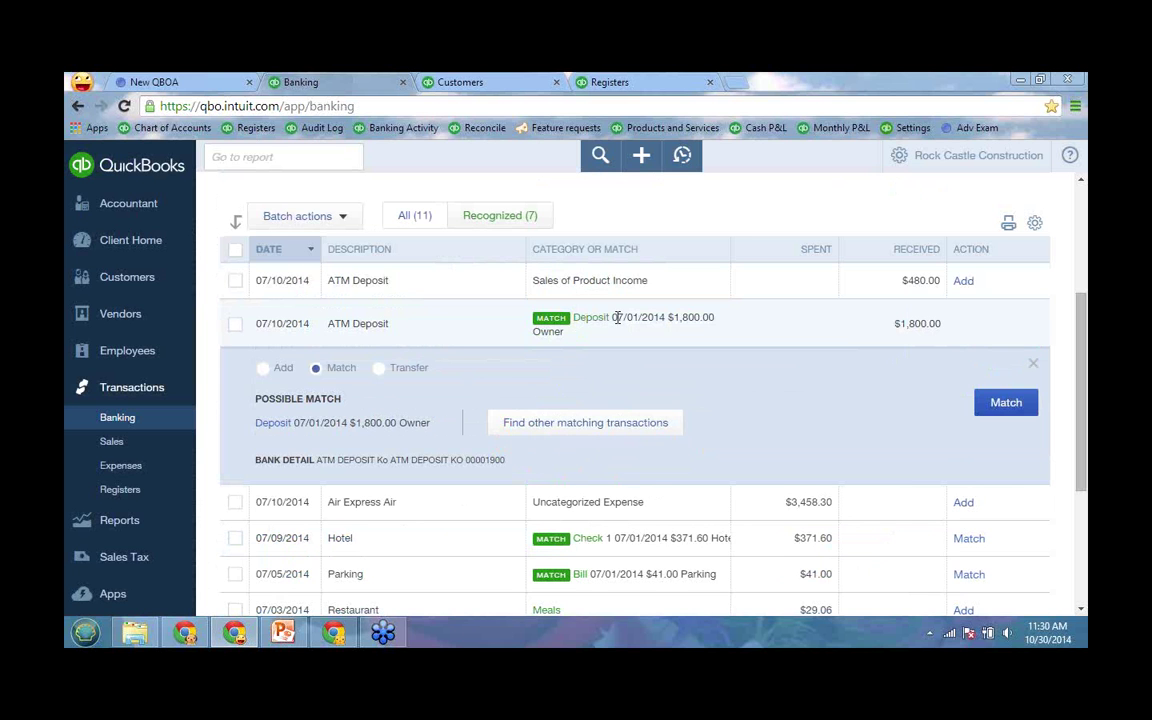
pyautogui.click(597, 281)
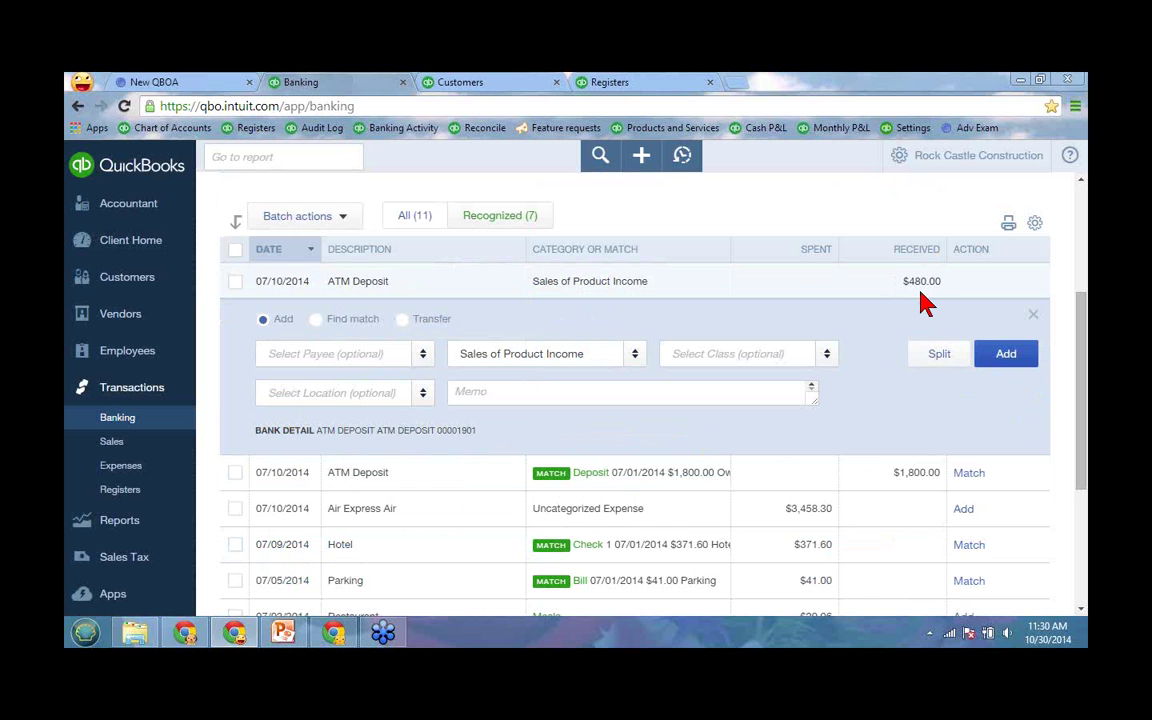
# Step: Find the record of A banking customer and open its 07/08/2014 payment of $480.00
pyautogui.click(483, 84)
pyautogui.scroll(-2, 314, 486)
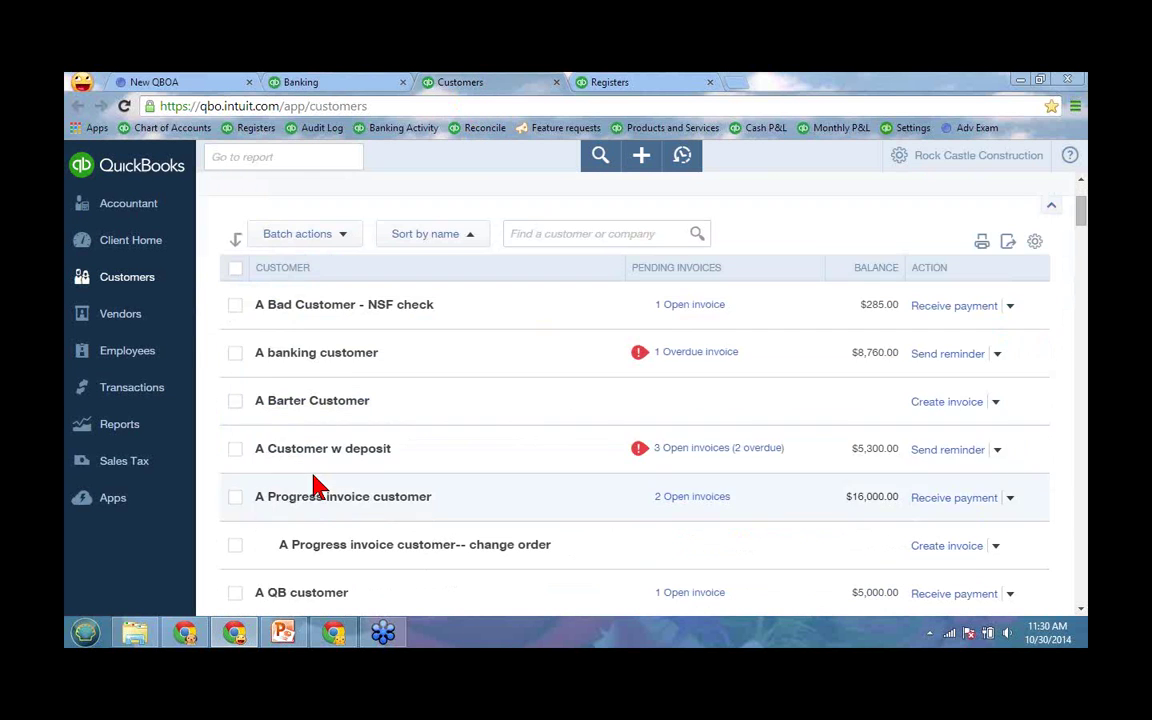
pyautogui.click(340, 367)
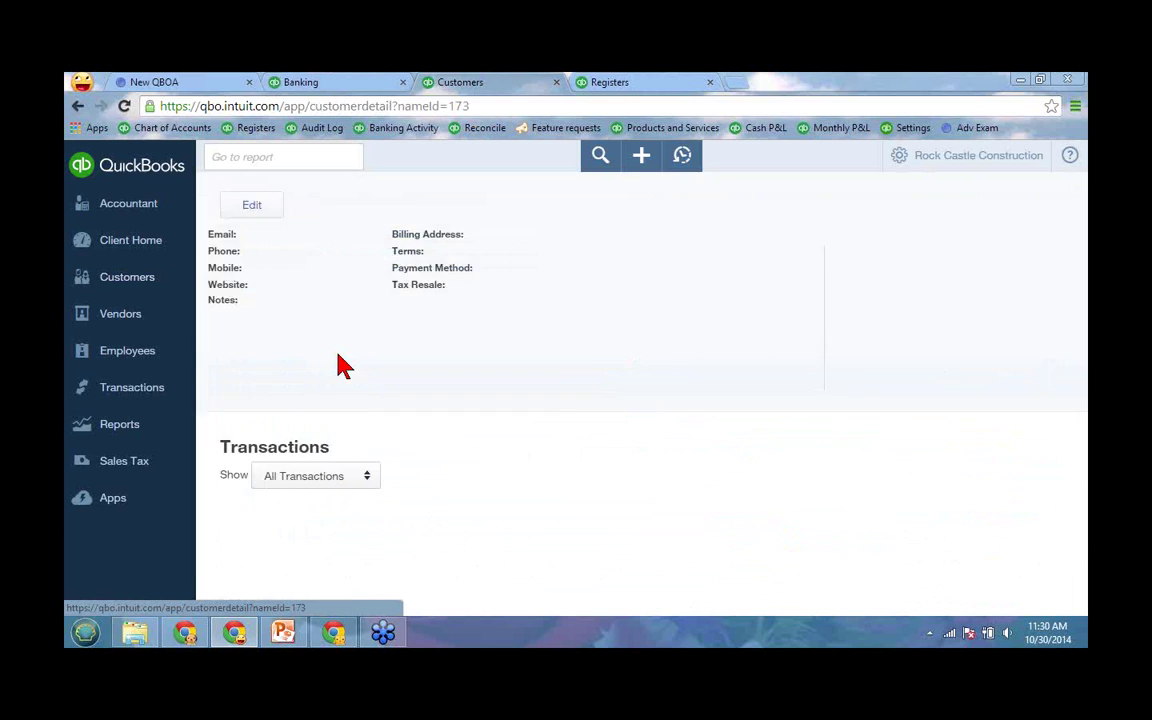
pyautogui.scroll(-3, 395, 372)
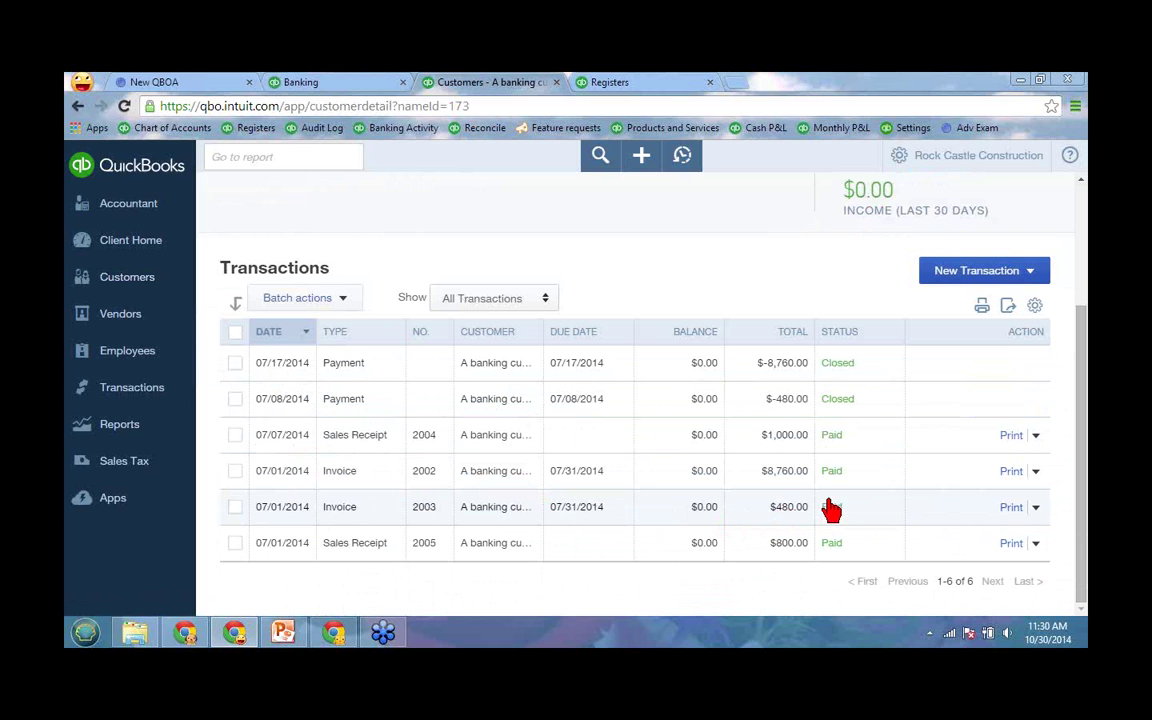
pyautogui.click(793, 408)
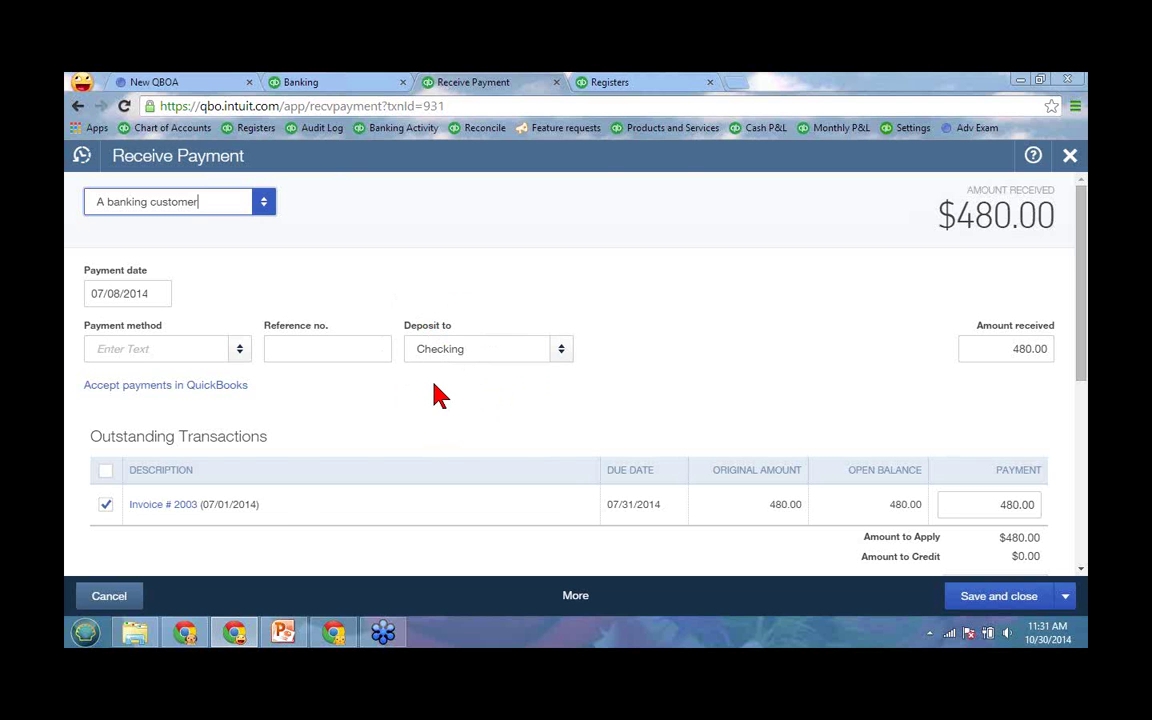
# Step: Search again for matches to the $480.00 ATM Deposit with the end date extended to 10/30/2014, and close the search
pyautogui.click(326, 86)
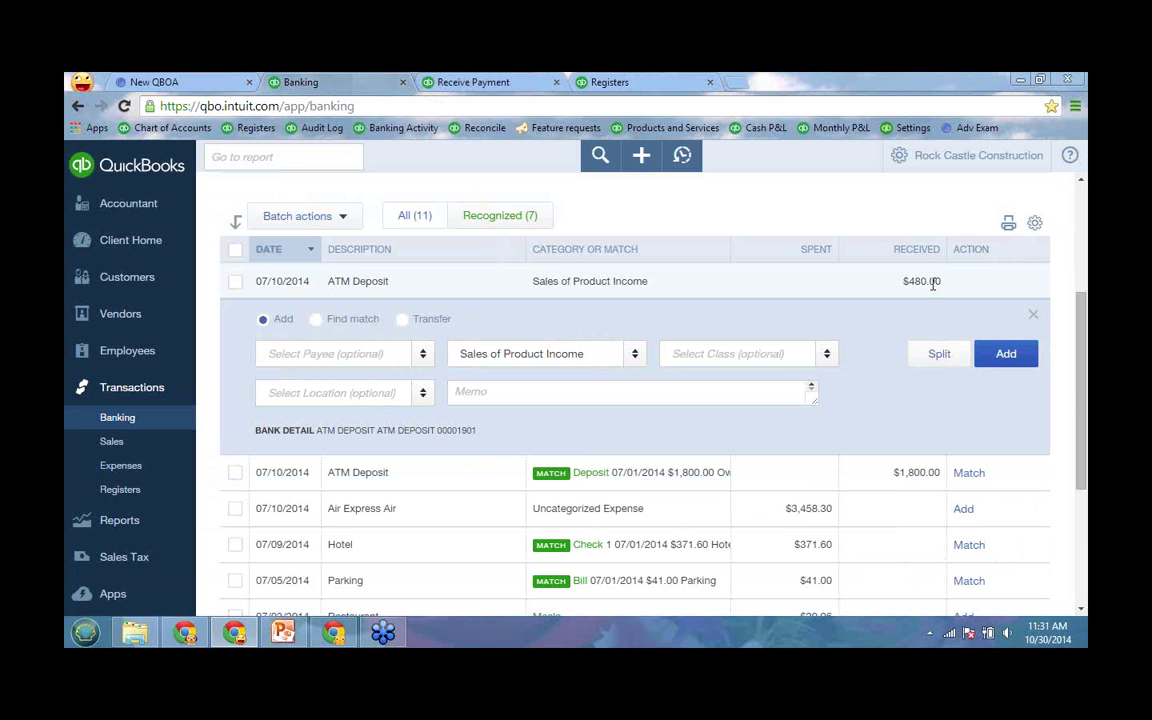
pyautogui.click(315, 320)
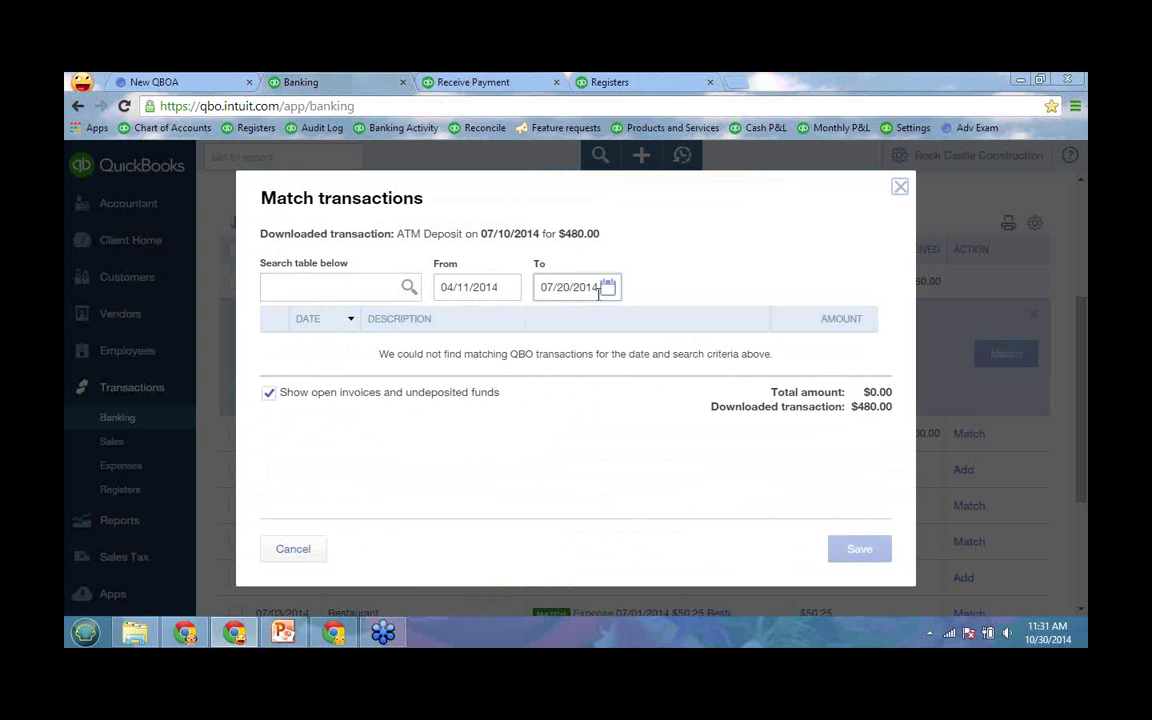
pyautogui.moveTo(599, 290); pyautogui.dragTo(527, 290)
pyautogui.press('BackSpace')
pyautogui.write('10/30/2014')
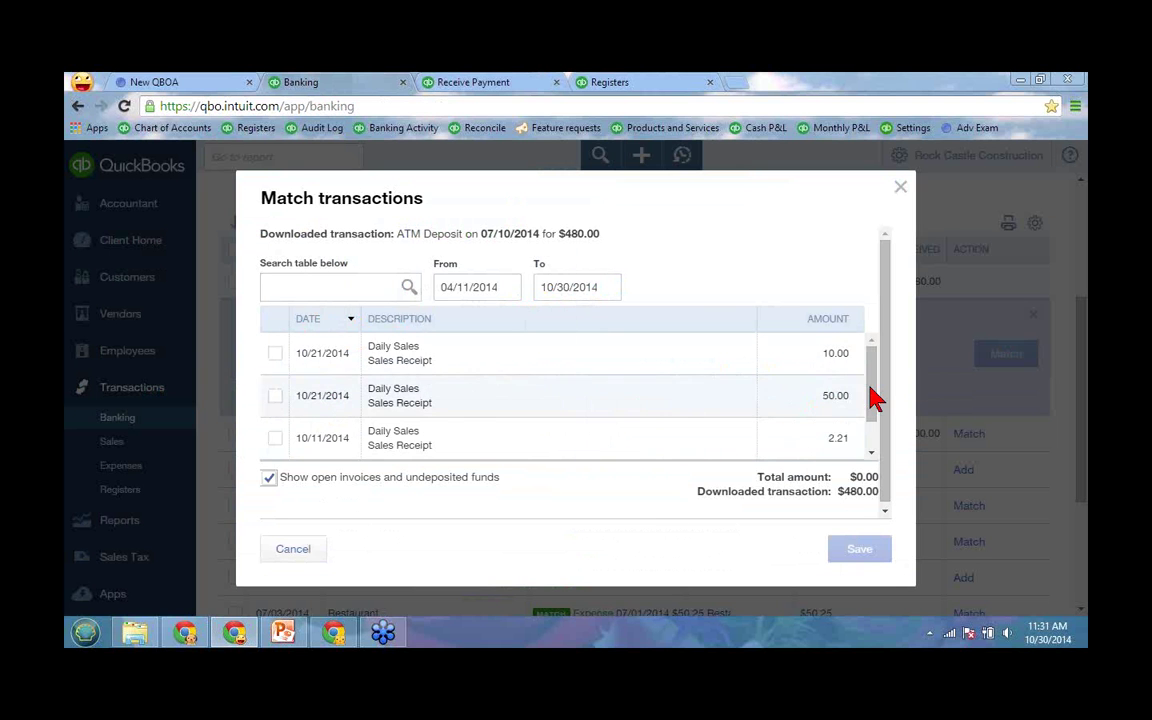
pyautogui.moveTo(870, 398); pyautogui.dragTo(870, 360)
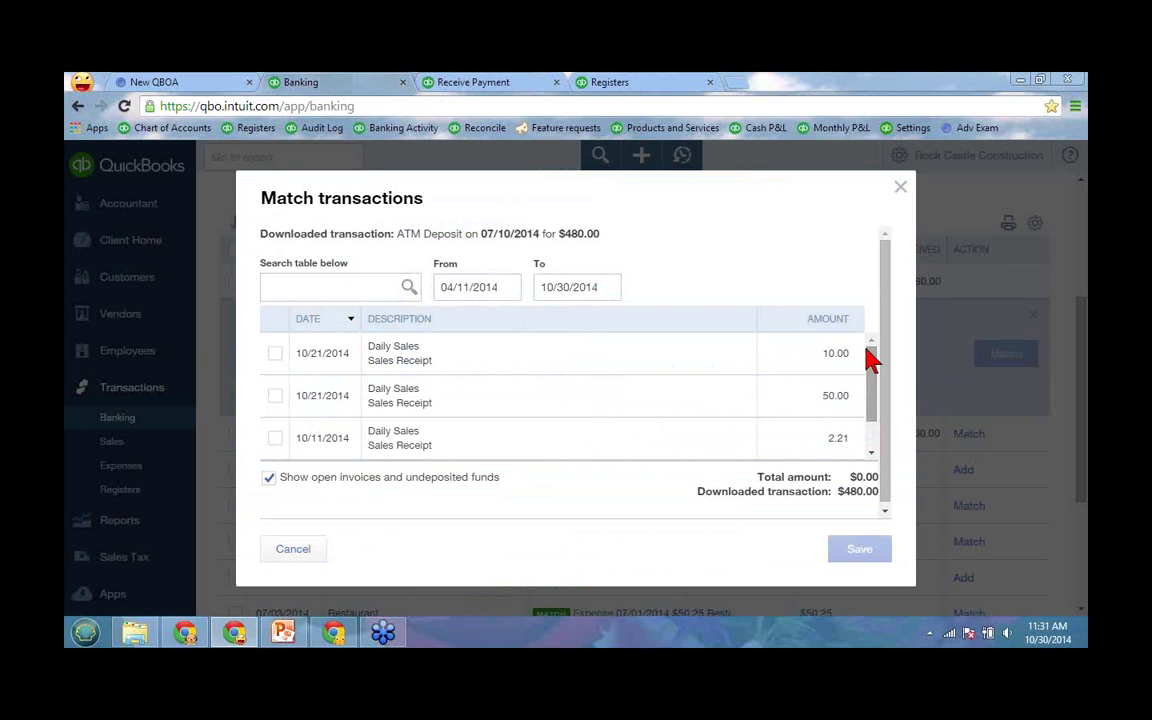
pyautogui.click(900, 187)
# Step: Set the $480.00 payment's deposit account to Undeposited Funds, and save the modified payment
pyautogui.click(495, 84)
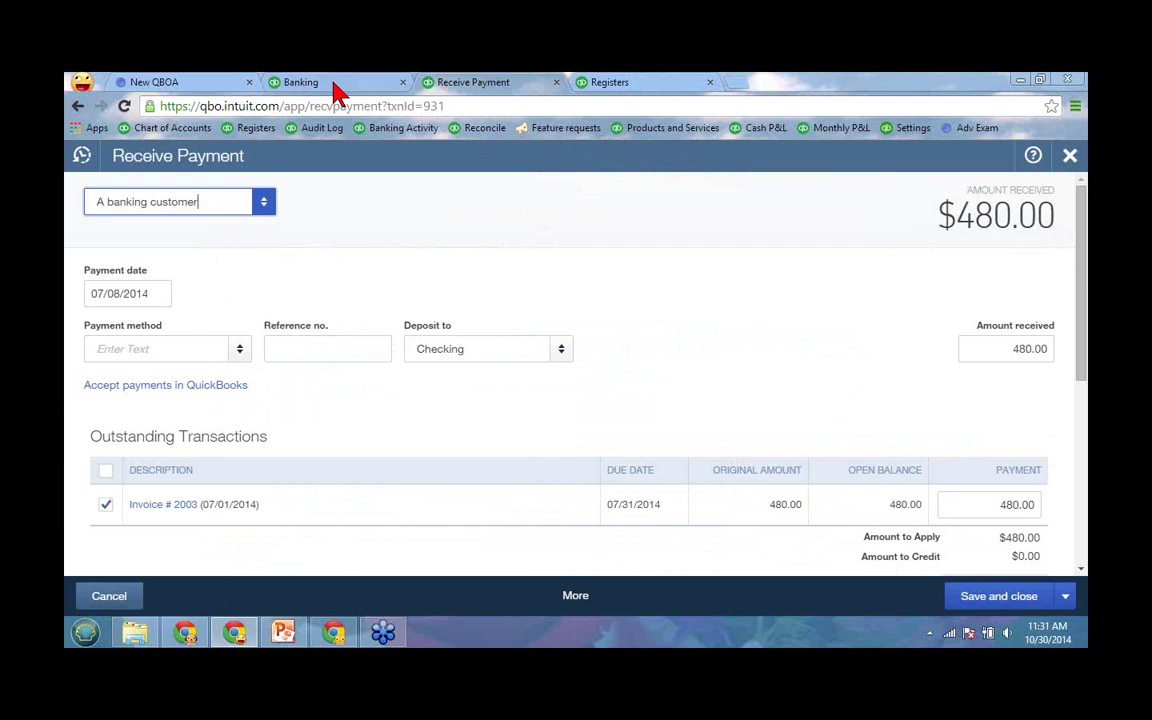
pyautogui.click(301, 82)
pyautogui.click(337, 320)
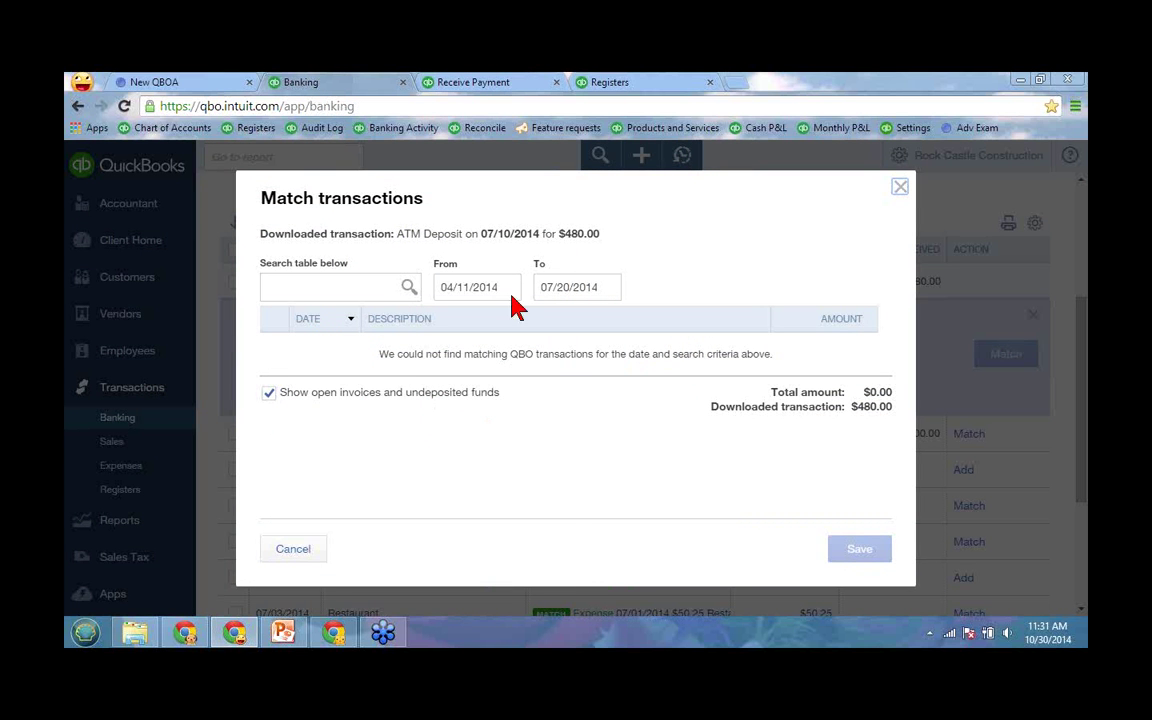
pyautogui.click(460, 80)
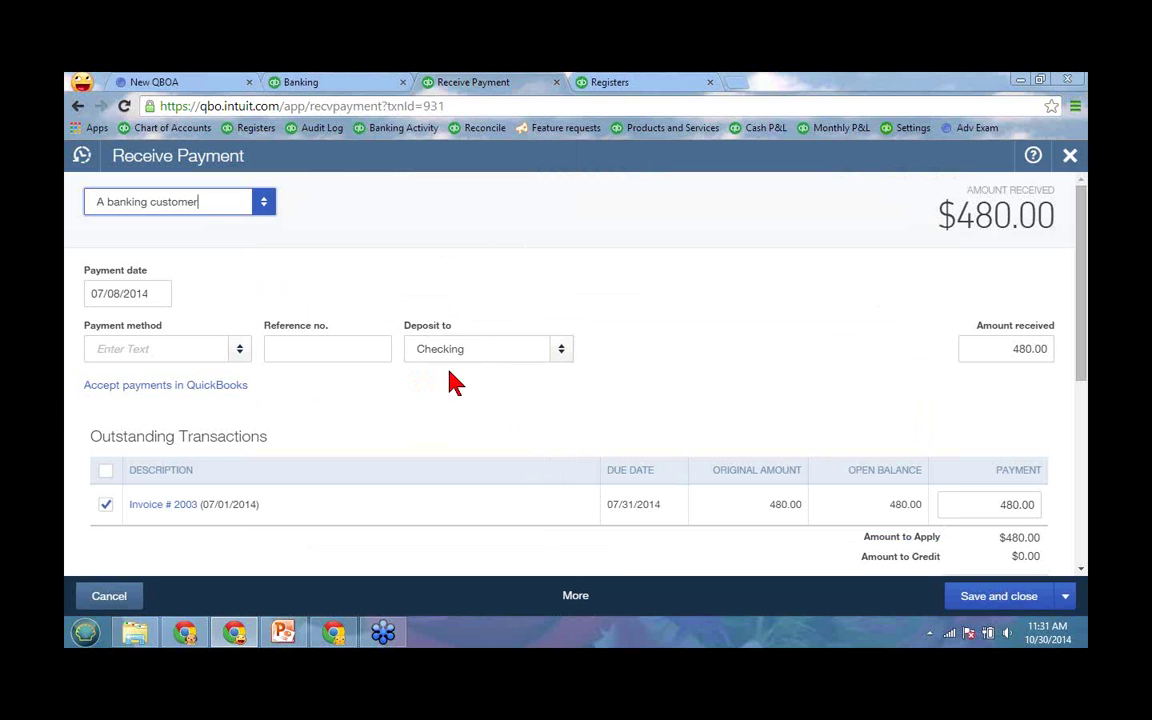
pyautogui.click(558, 350)
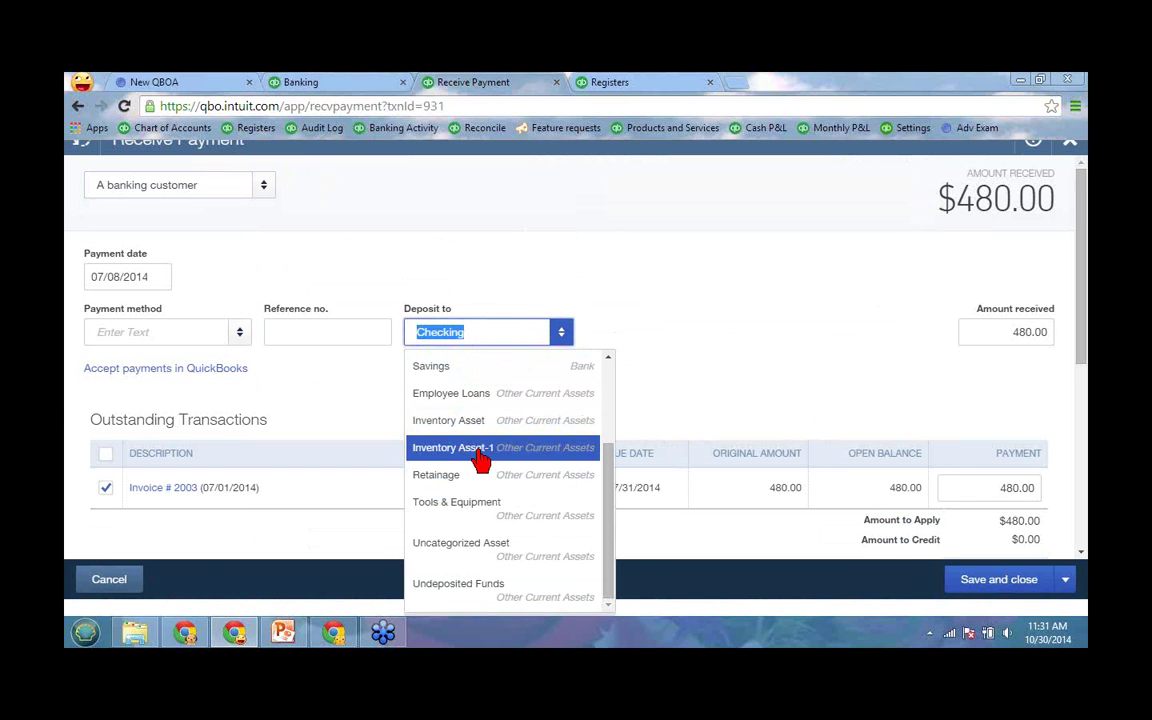
pyautogui.click(470, 590)
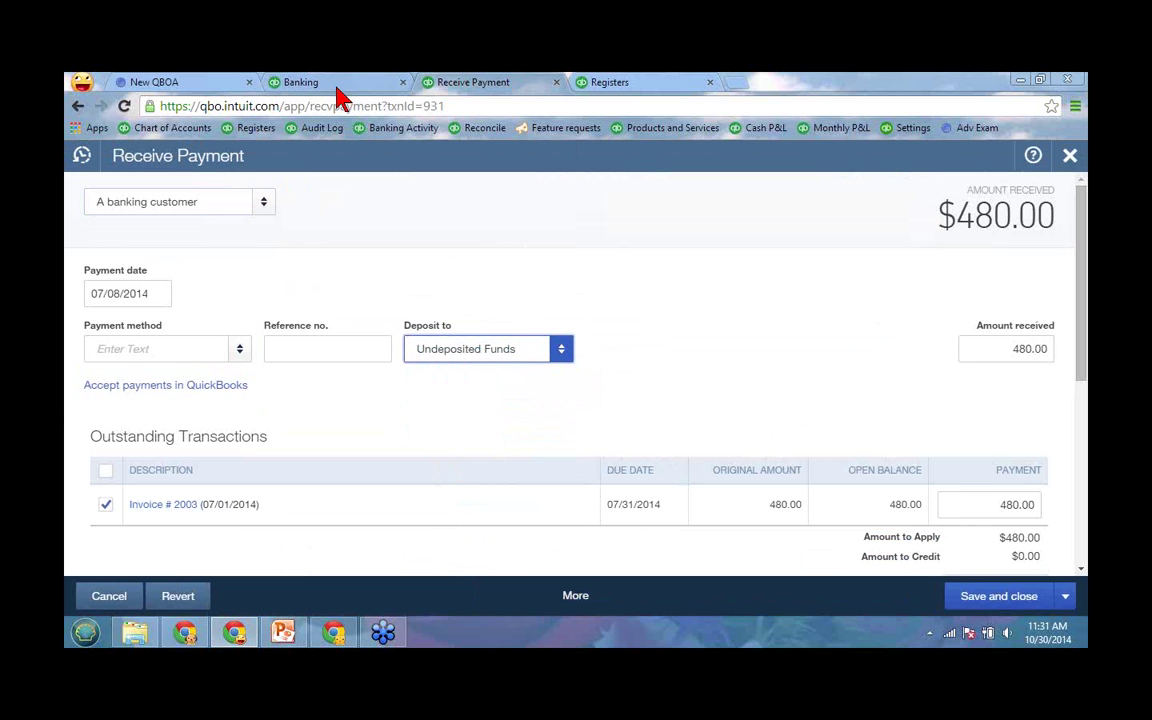
pyautogui.click(960, 597)
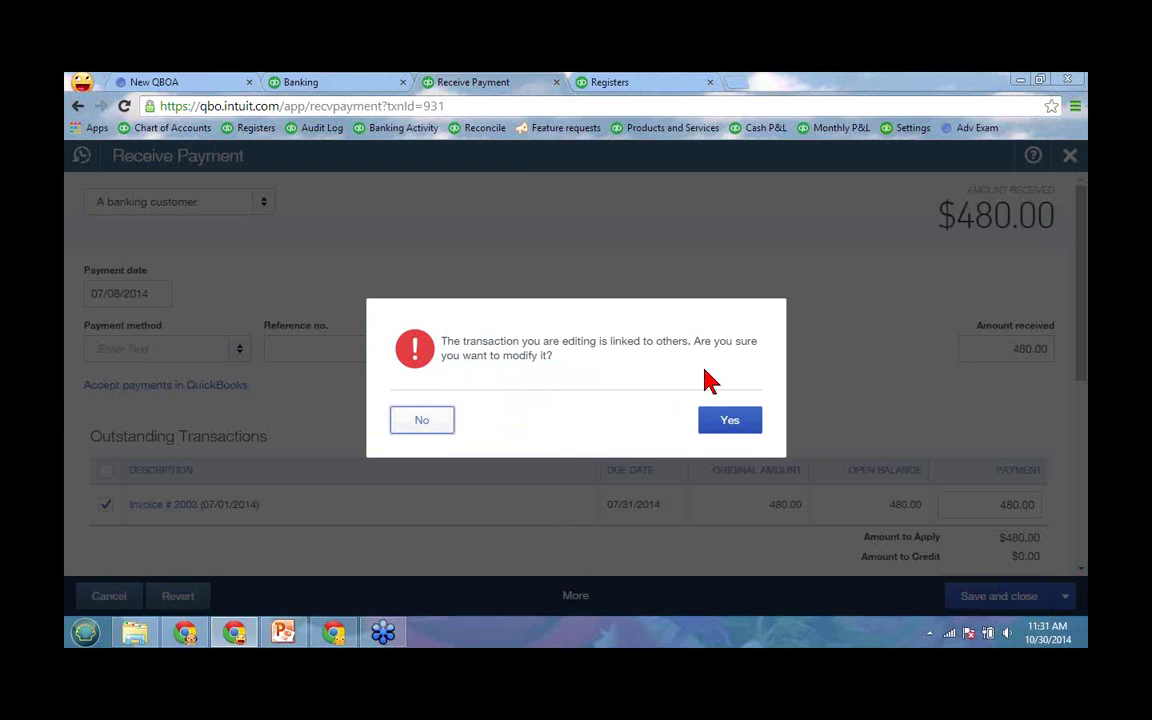
pyautogui.click(730, 419)
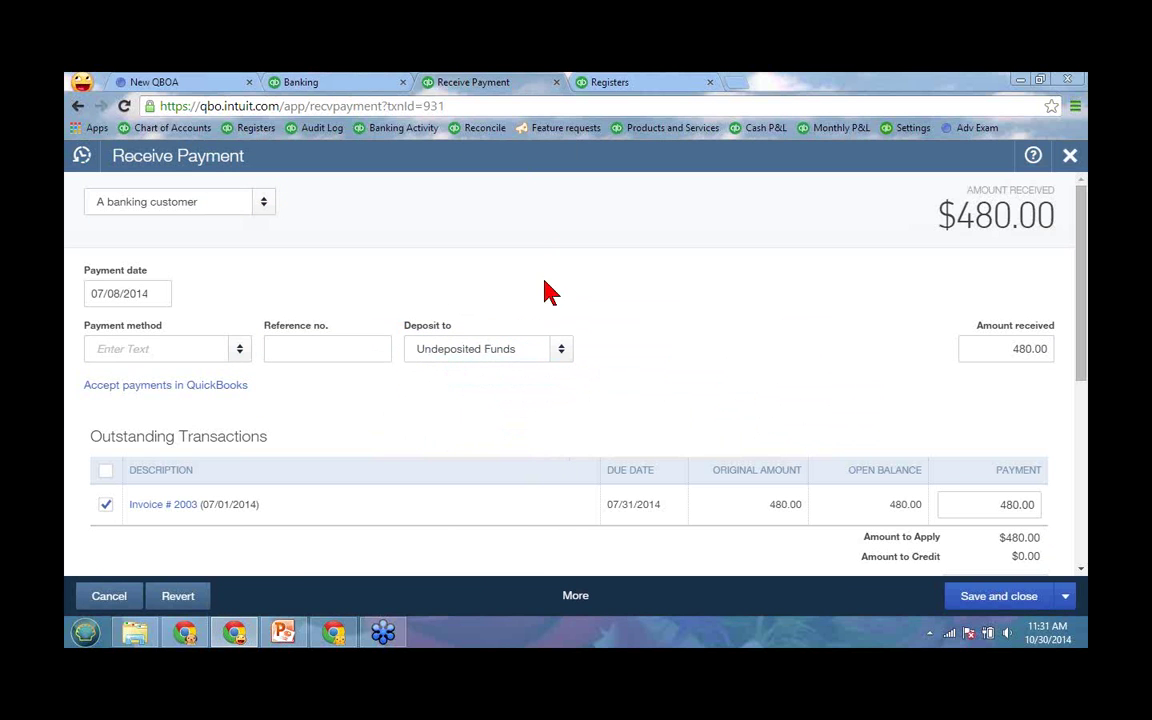
# Step: Match the 07/10/2014 ATM Deposit of $480.00 to A banking customer's 07/08/2014 payment, and save the match
pyautogui.click(340, 85)
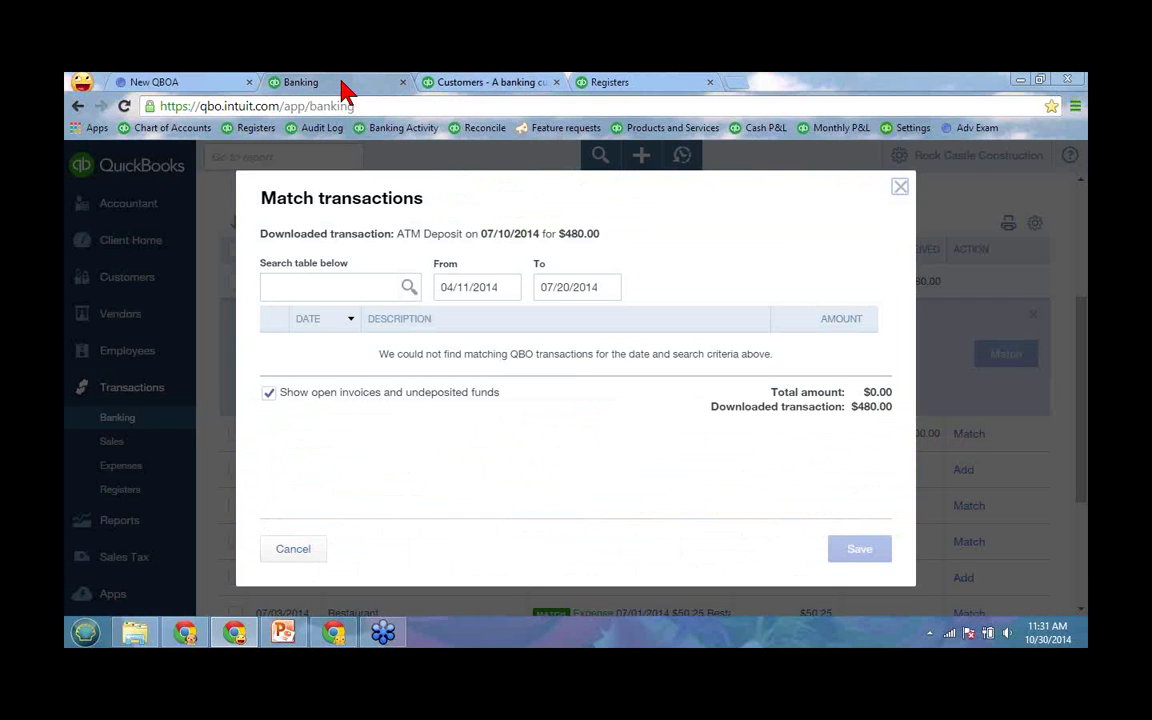
pyautogui.click(900, 187)
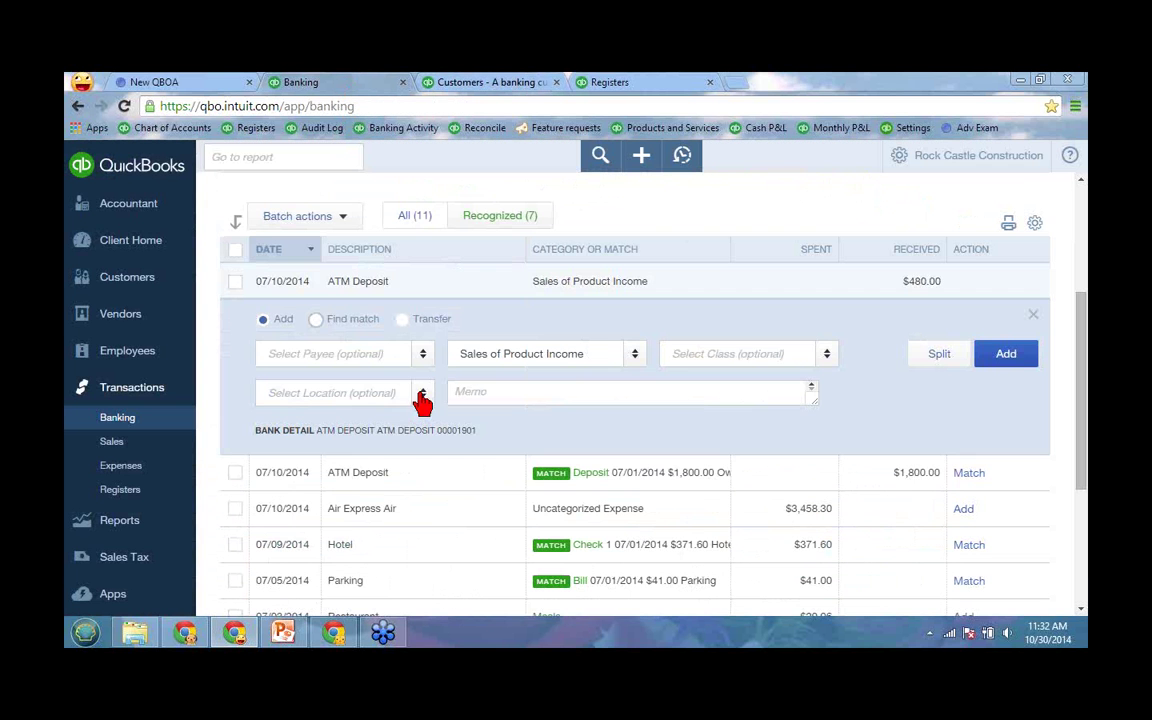
pyautogui.click(316, 320)
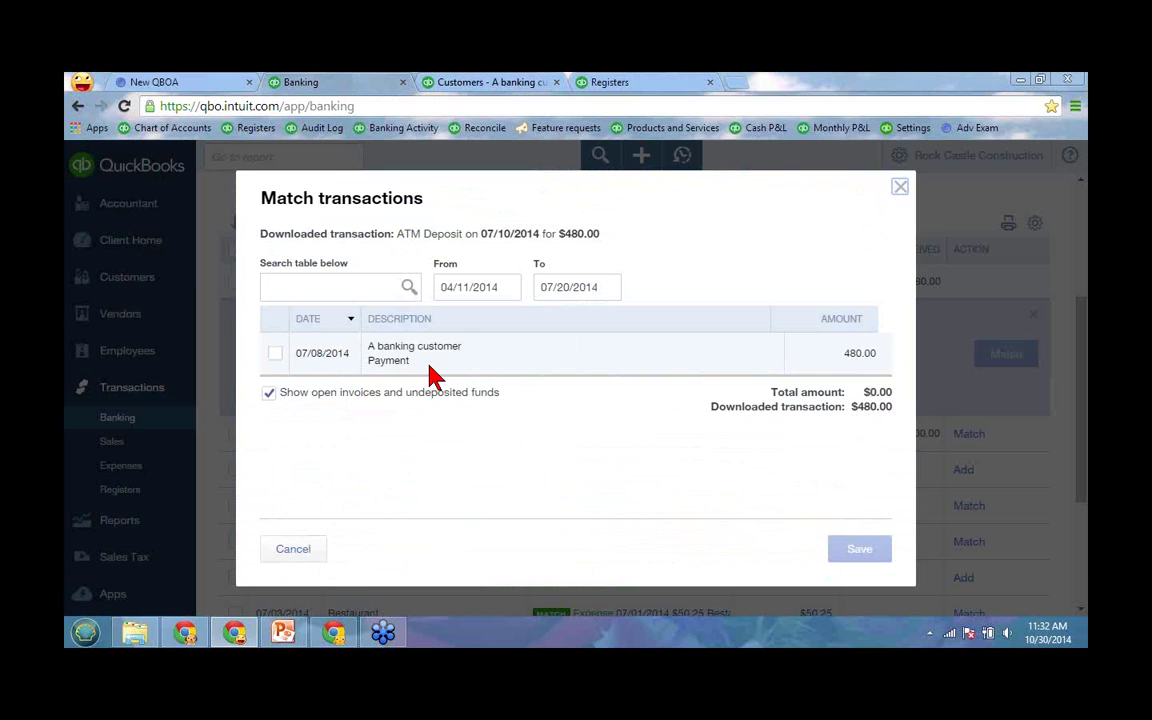
pyautogui.click(275, 353)
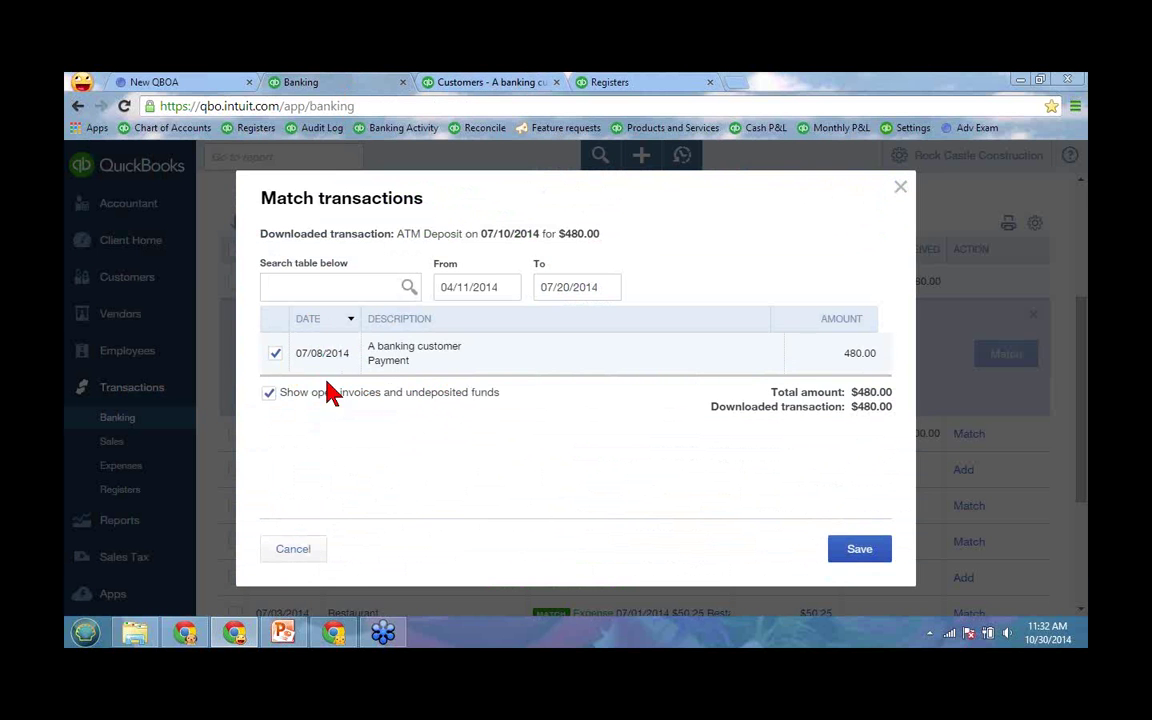
pyautogui.click(872, 550)
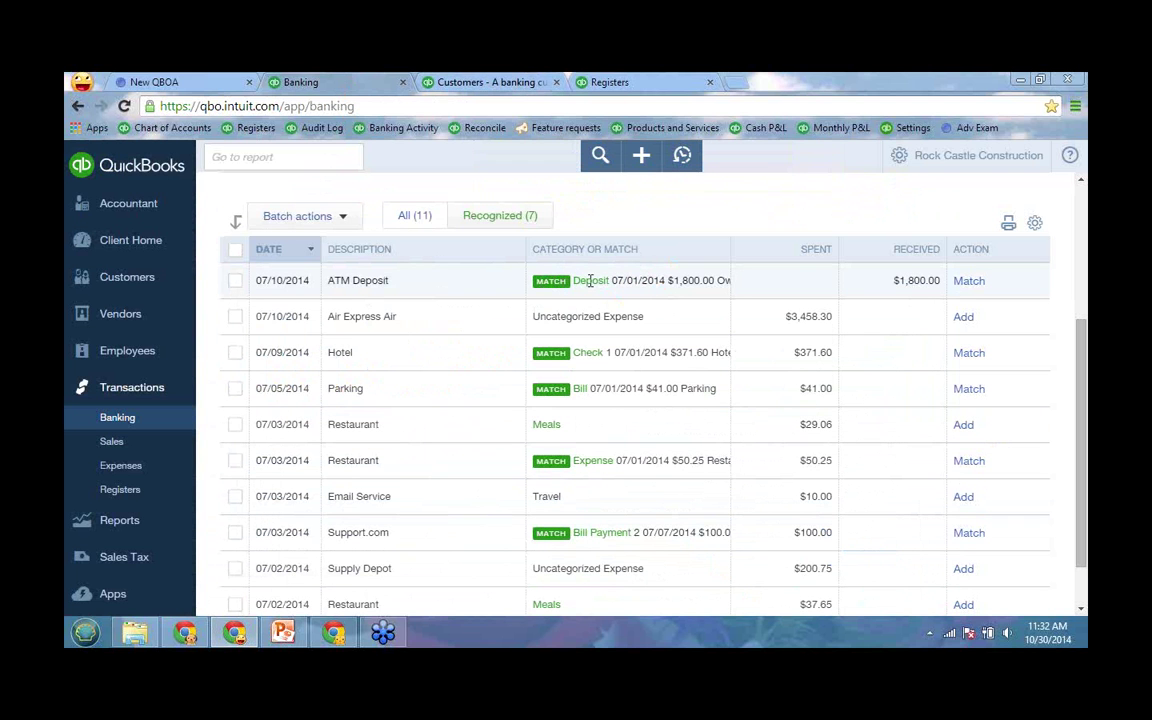
# Step: Look for other matching transactions for the 07/10/2014 ATM Deposit of $1,800.00
pyautogui.click(632, 281)
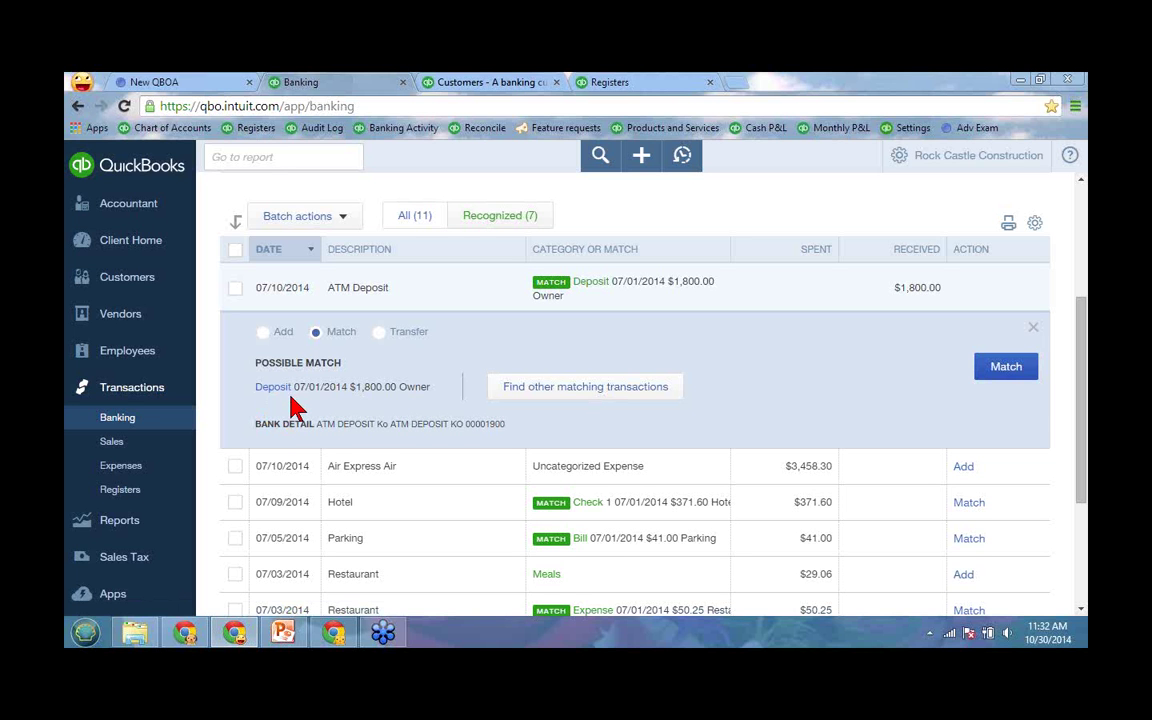
pyautogui.click(561, 398)
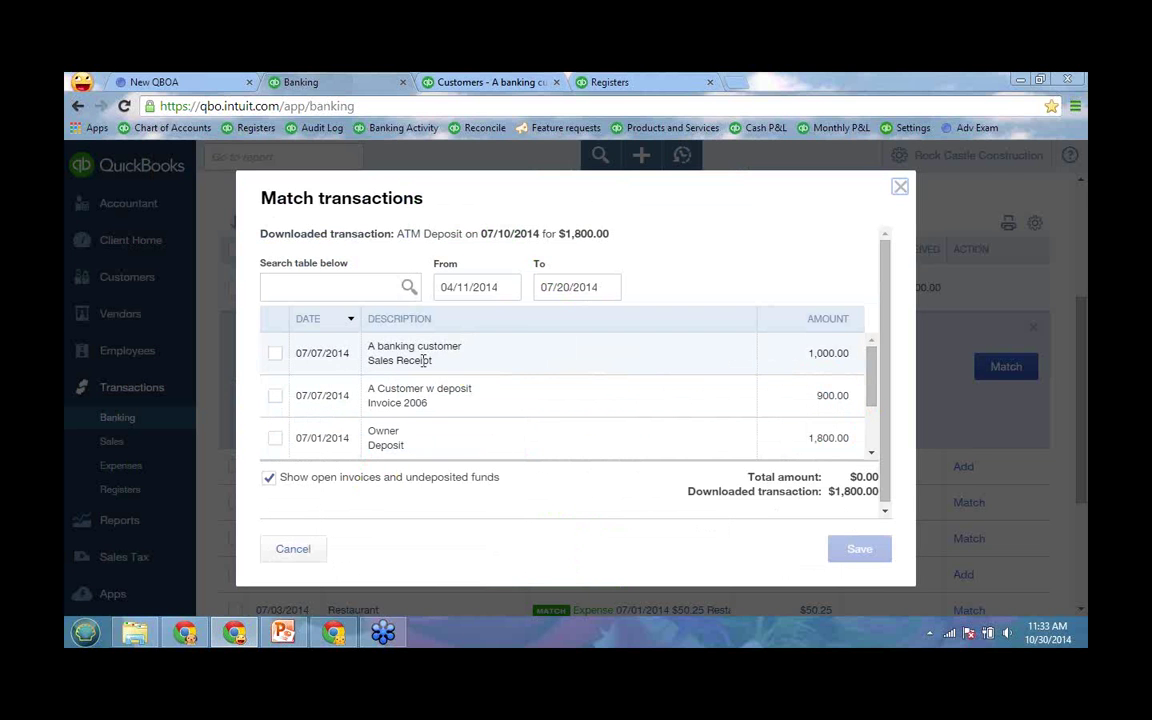
# Step: Try selecting A banking customer's 1,000.00 and 800.00 sales receipts as the match, and clear the selection
pyautogui.click(276, 355)
pyautogui.click(871, 455)
pyautogui.click(871, 455)
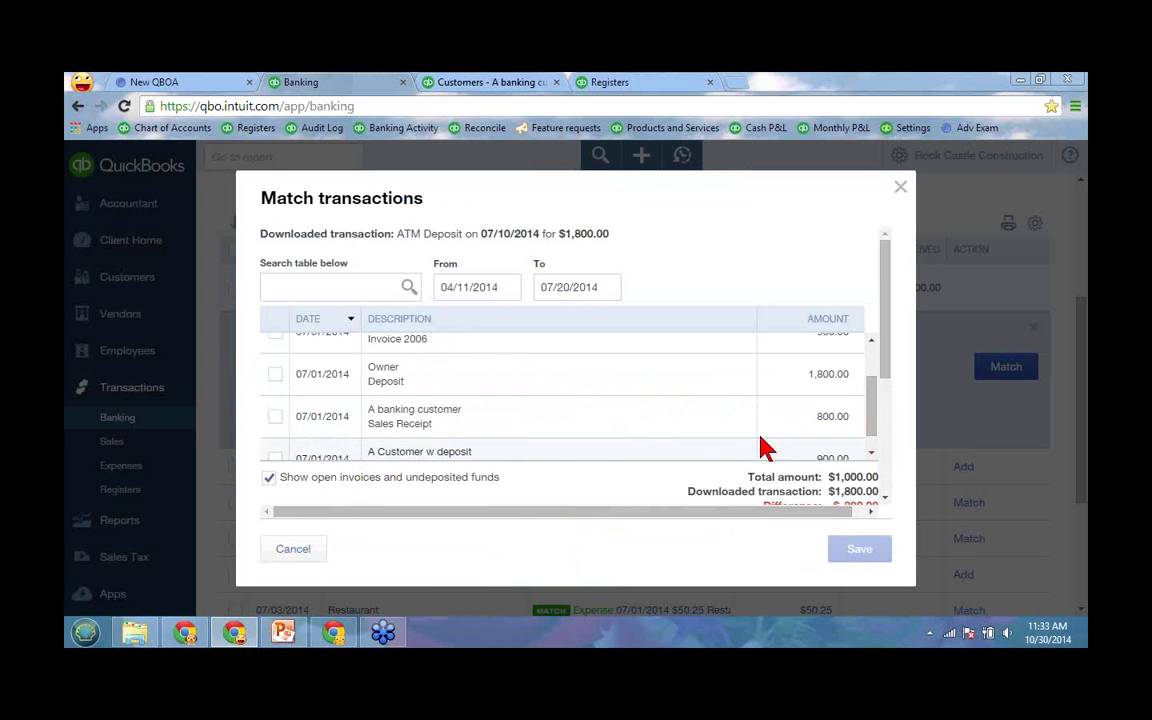
pyautogui.click(275, 416)
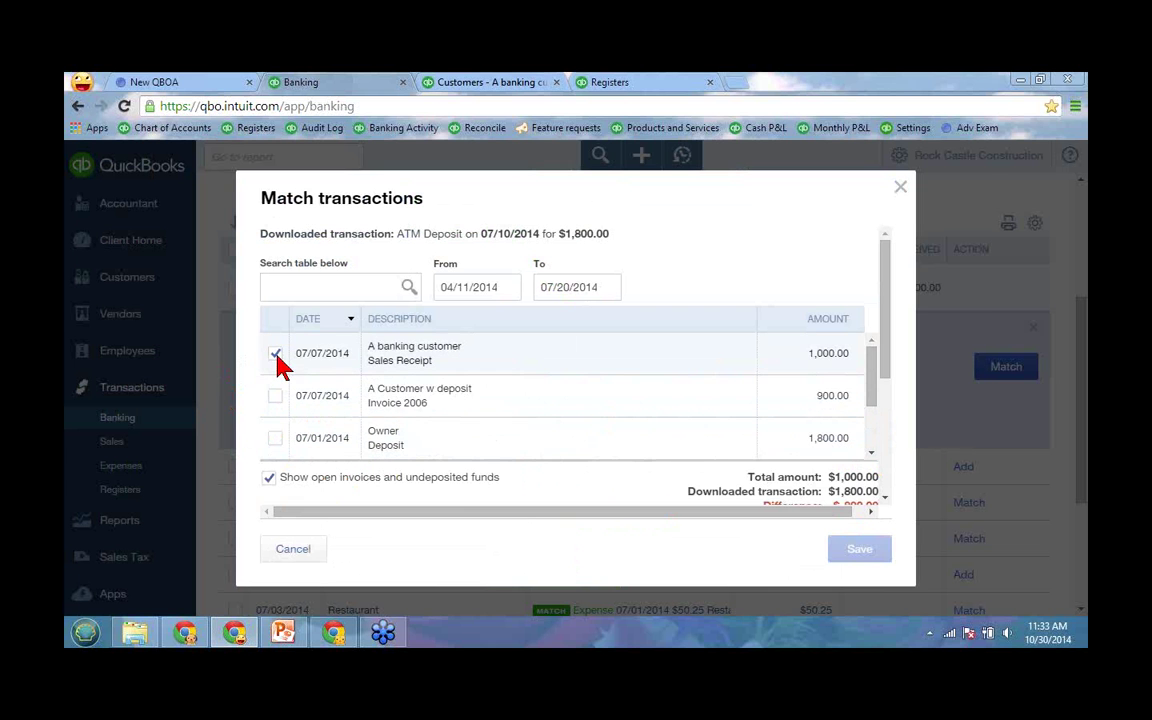
pyautogui.click(276, 355)
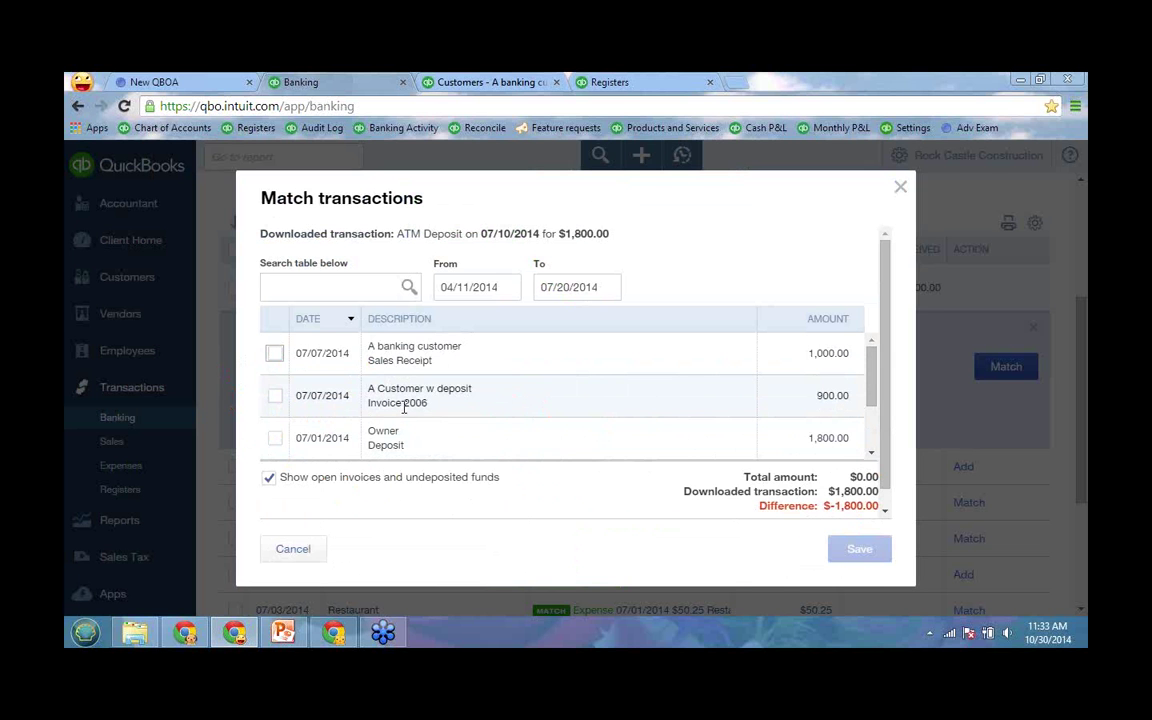
# Step: Try selecting A Customer w deposit's invoices 2006 and 2007 as the match for the $1,800.00 deposit
pyautogui.click(276, 396)
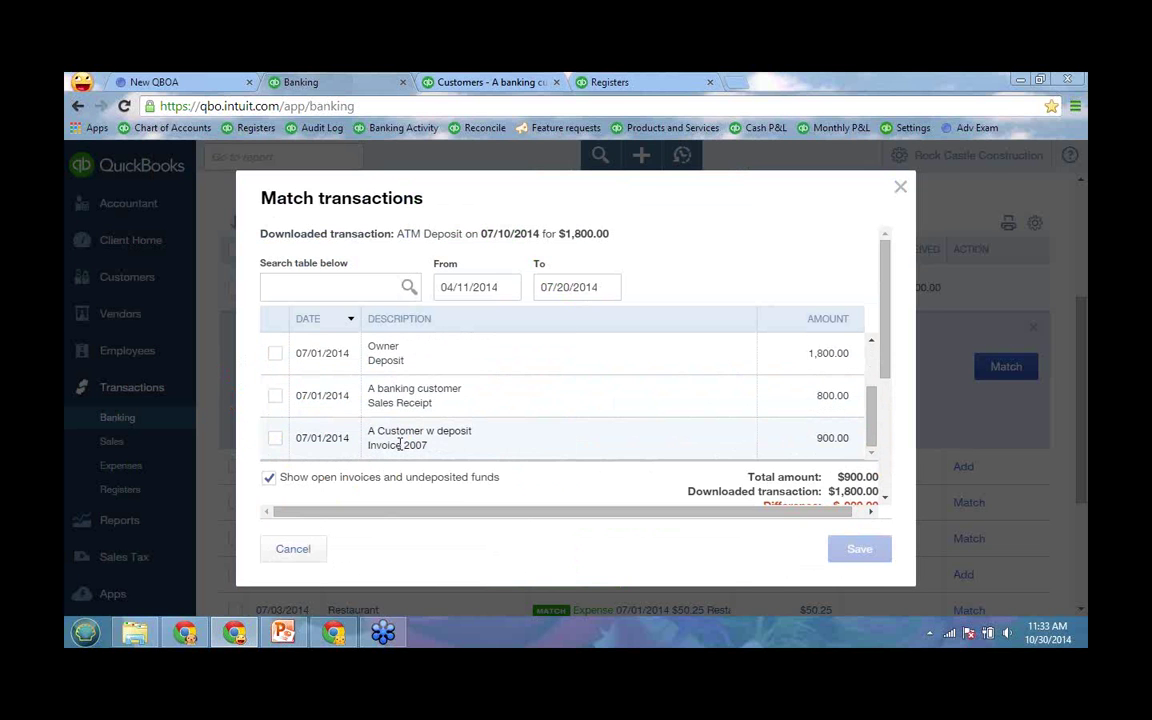
pyautogui.click(277, 440)
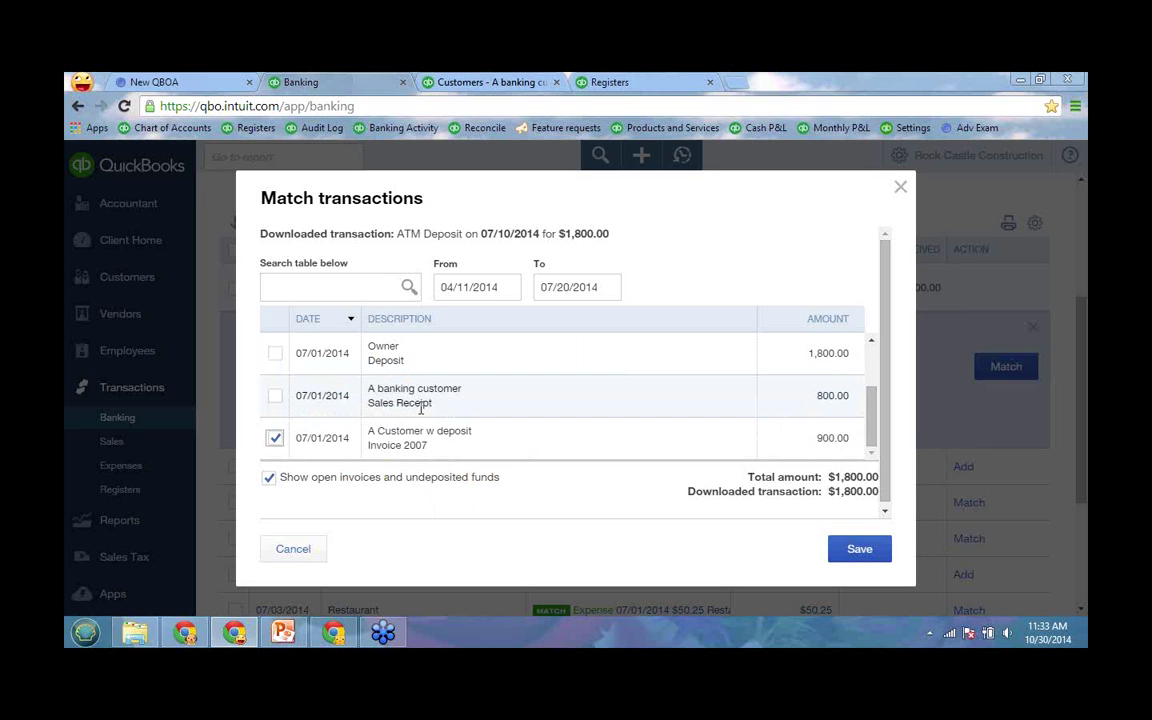
# Step: Review sales receipt 2004 in A banking customer's transaction list, and return to the banking match window
pyautogui.click(440, 82)
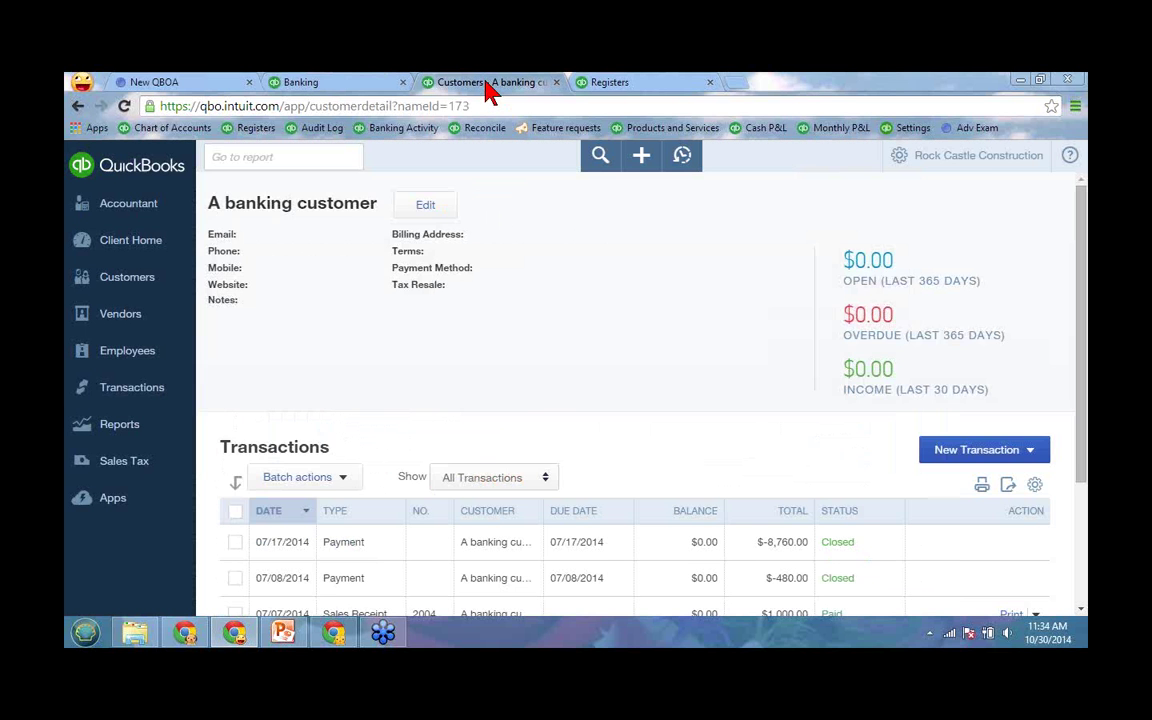
pyautogui.scroll(-2, 482, 325)
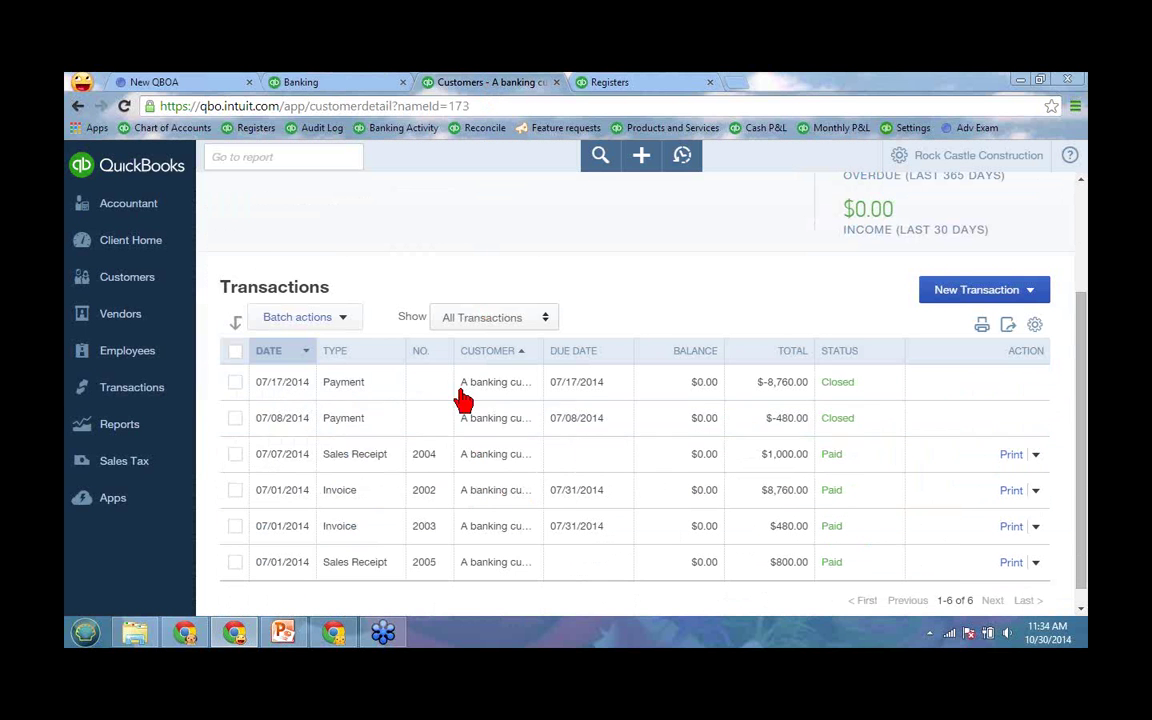
pyautogui.click(482, 463)
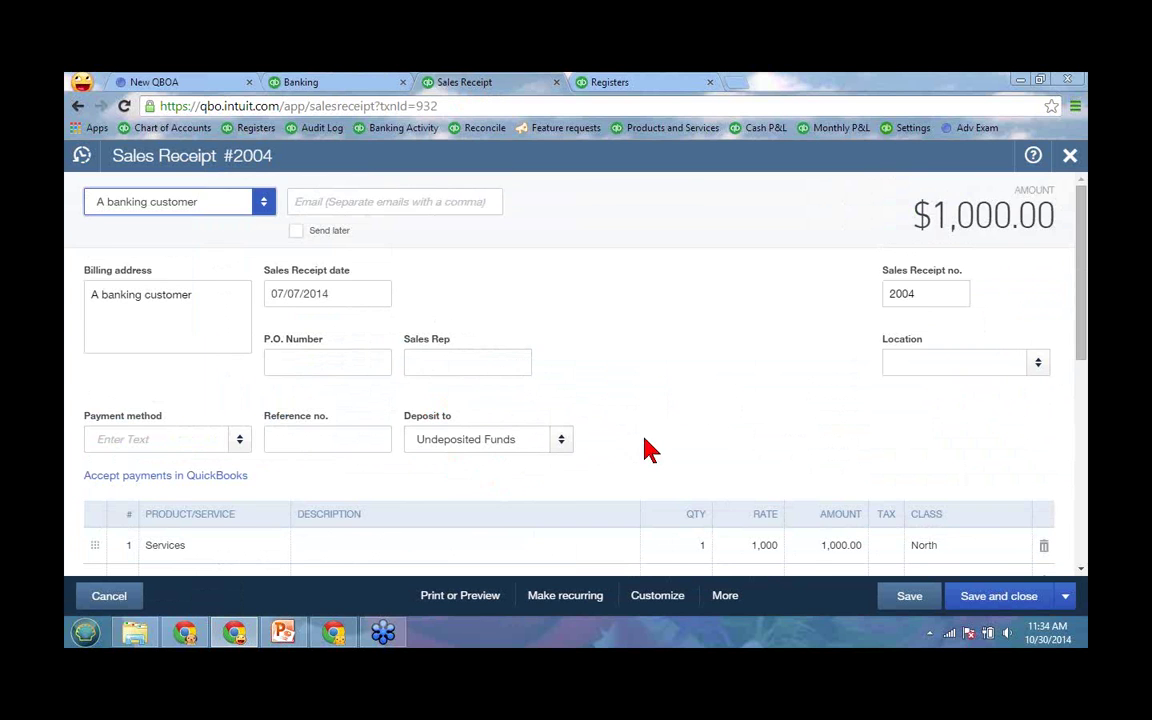
pyautogui.scroll(-1, 846, 504)
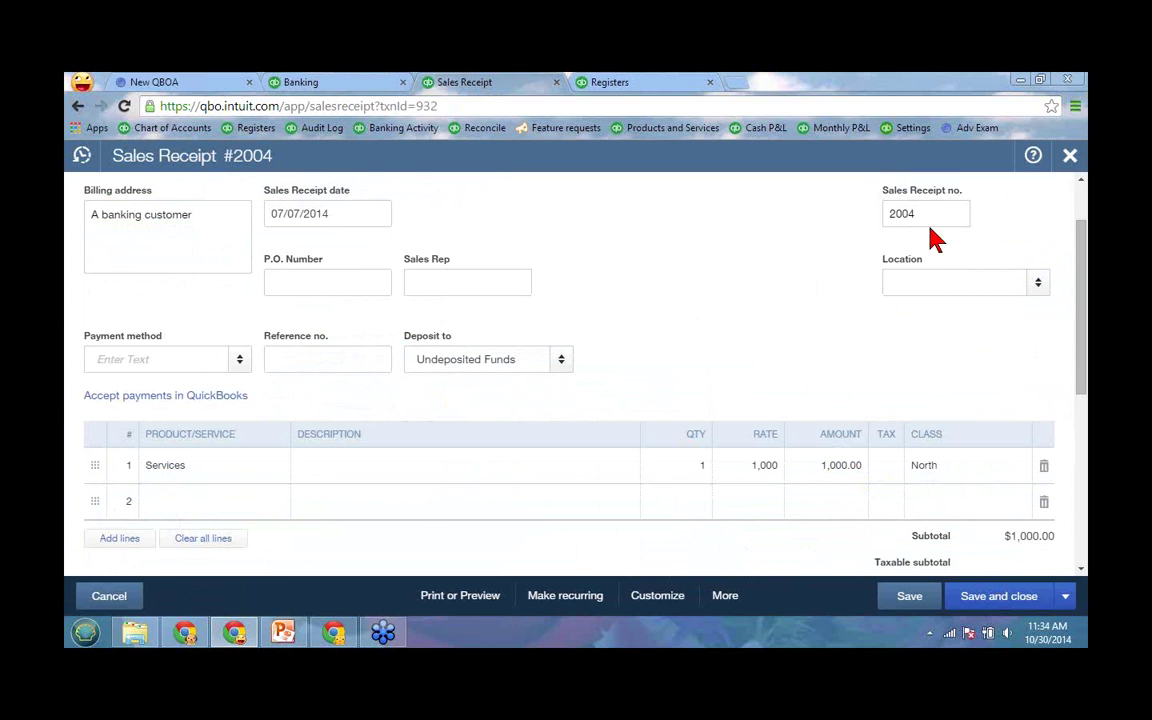
pyautogui.click(1069, 155)
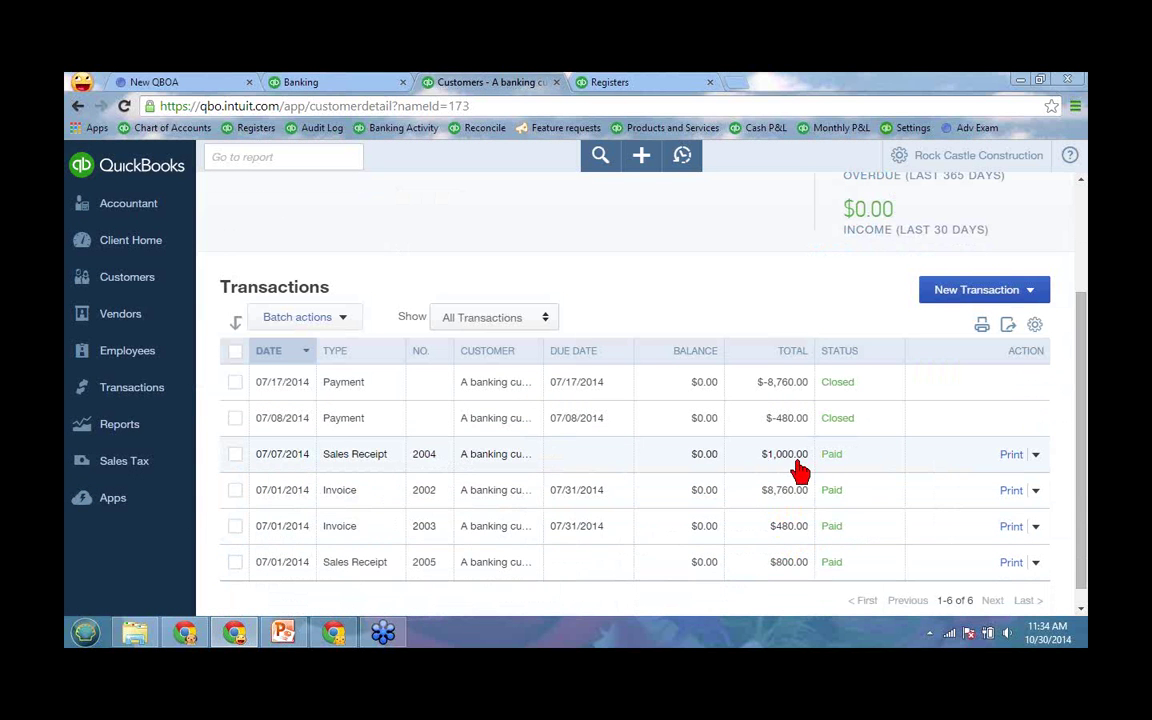
pyautogui.click(330, 85)
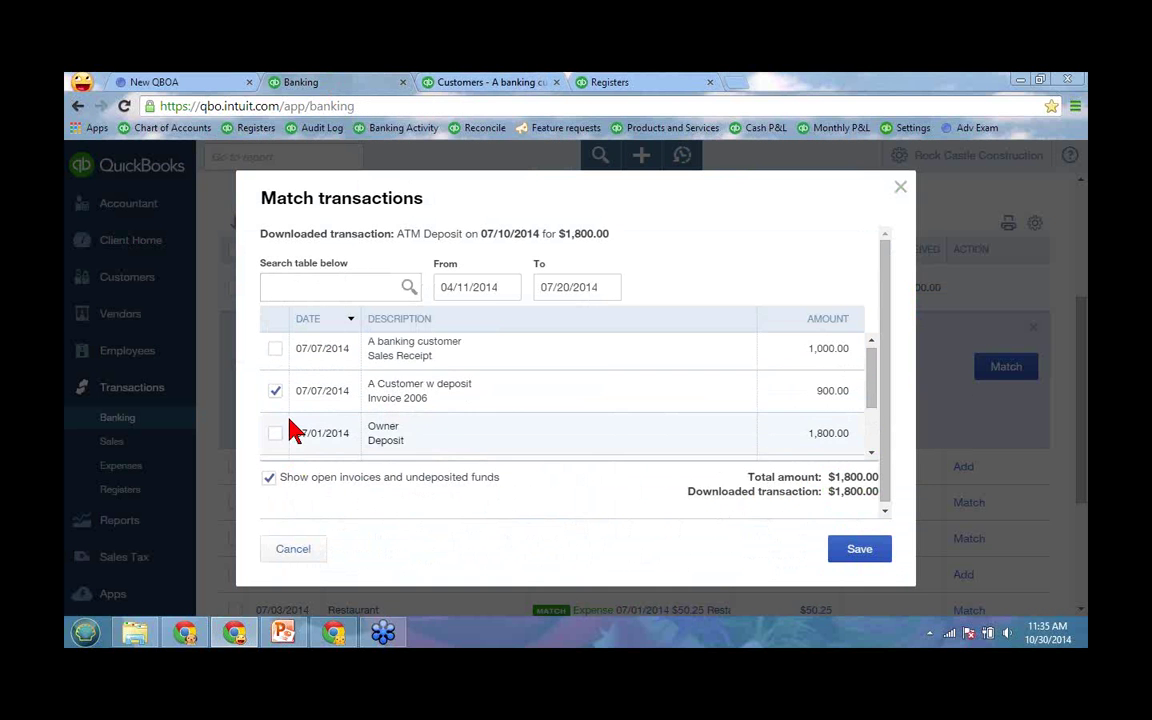
# Step: Try replacing the selected invoices with A banking customer's 1,000.00 and 800.00 sales receipts as the match
pyautogui.click(275, 438)
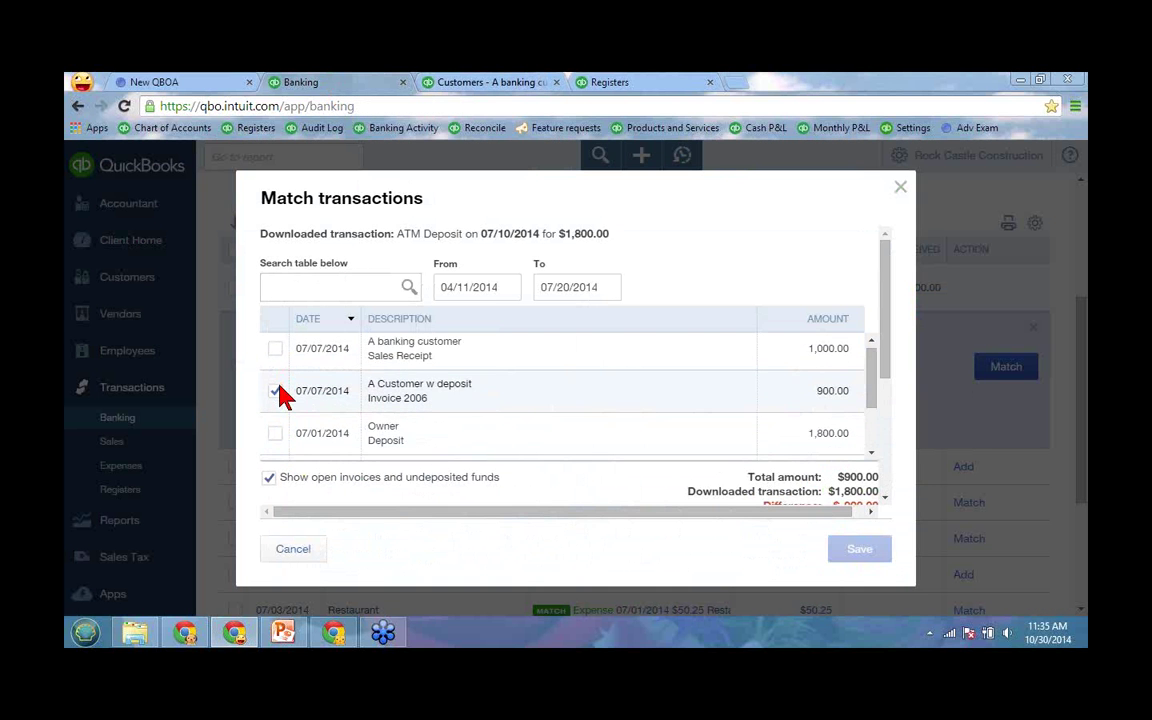
pyautogui.click(275, 392)
pyautogui.click(275, 350)
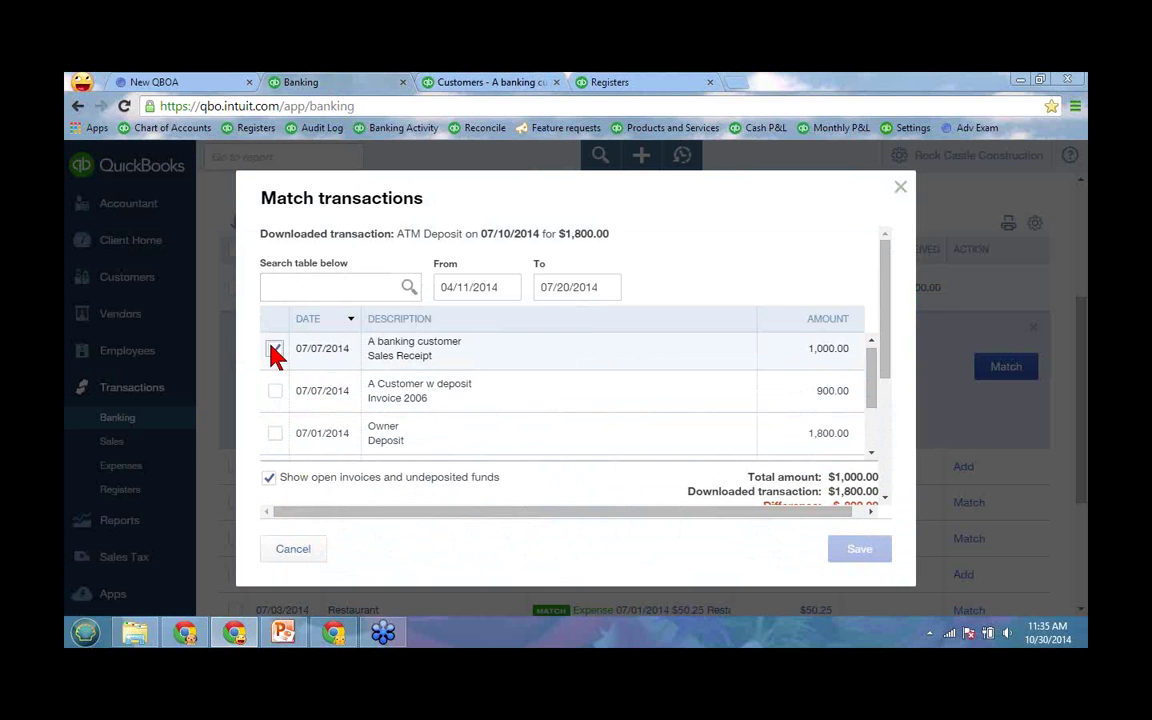
pyautogui.click(275, 398)
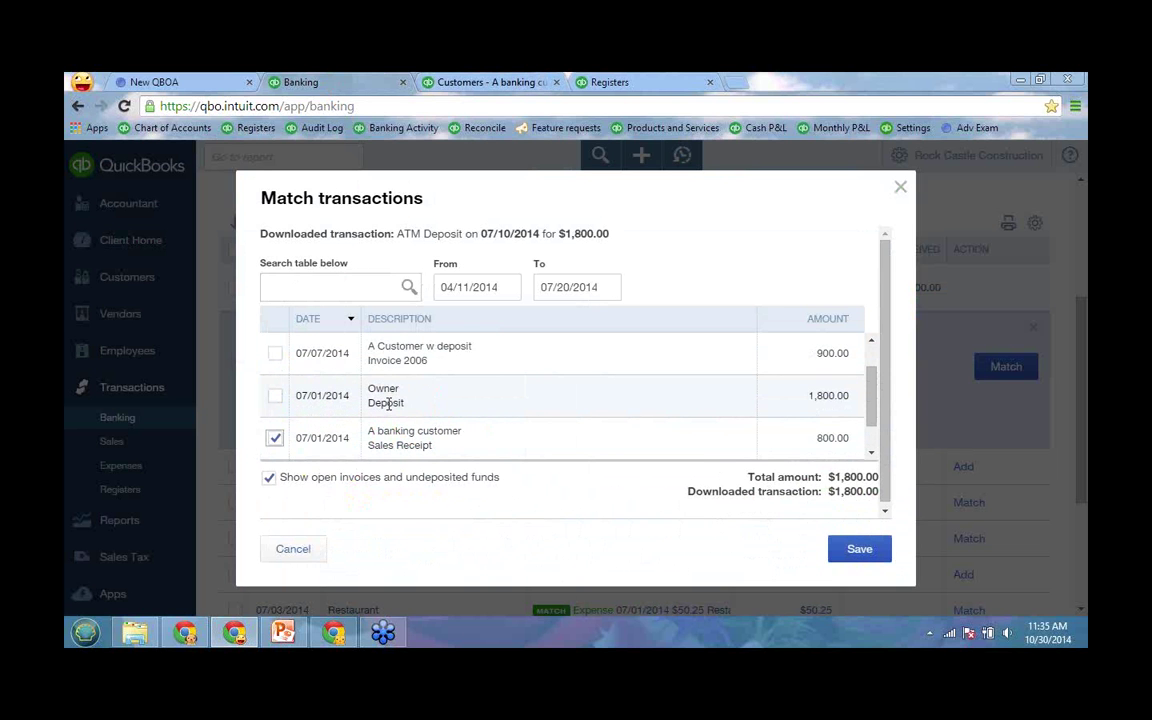
# Step: Cancel the manual match selection, and match the 07/10/2014 ATM Deposit to the Owner's 07/01/2014 Deposit of $1,800.00
pyautogui.click(306, 549)
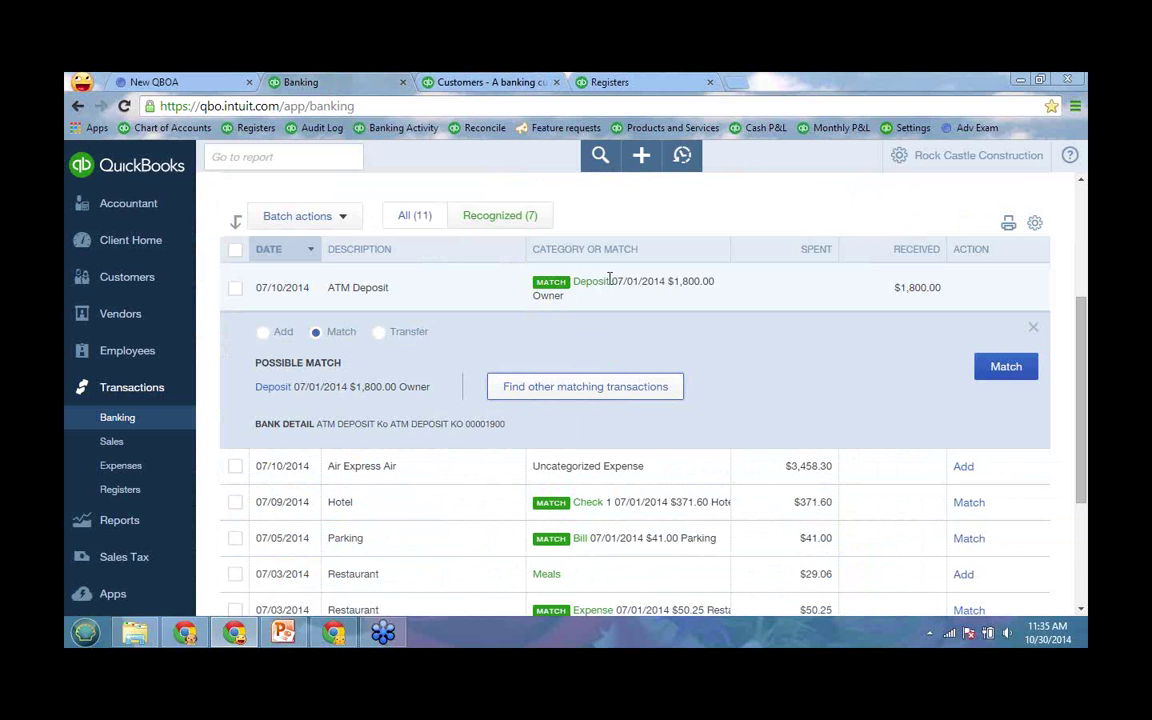
pyautogui.click(1005, 367)
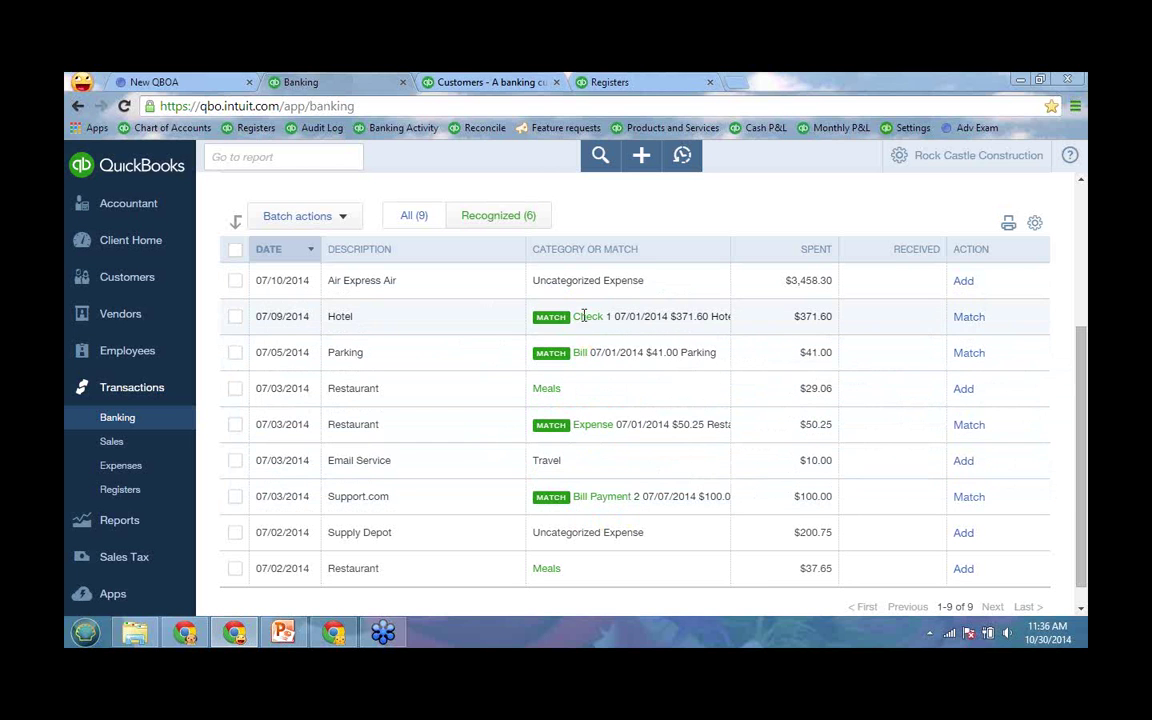
# Step: Filter the new Checking 2 transactions to the recognized ones, select them all, and accept them as a batch
pyautogui.click(487, 222)
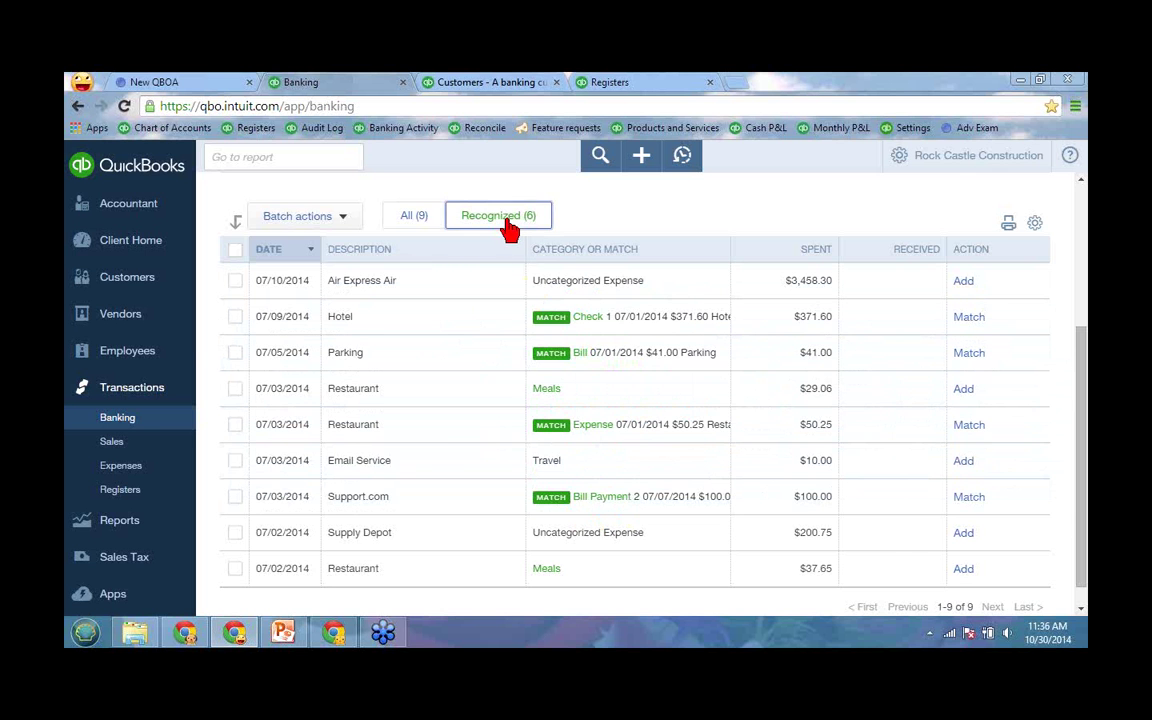
pyautogui.scroll(-2, 578, 400)
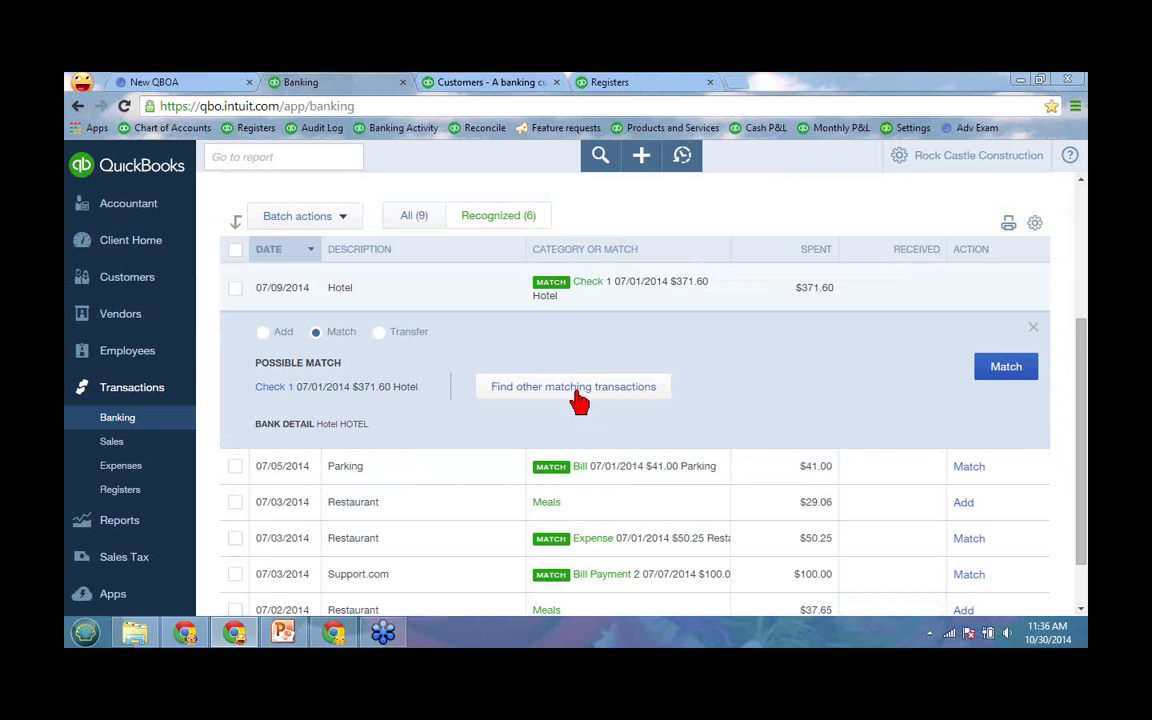
pyautogui.scroll(-1, 535, 460)
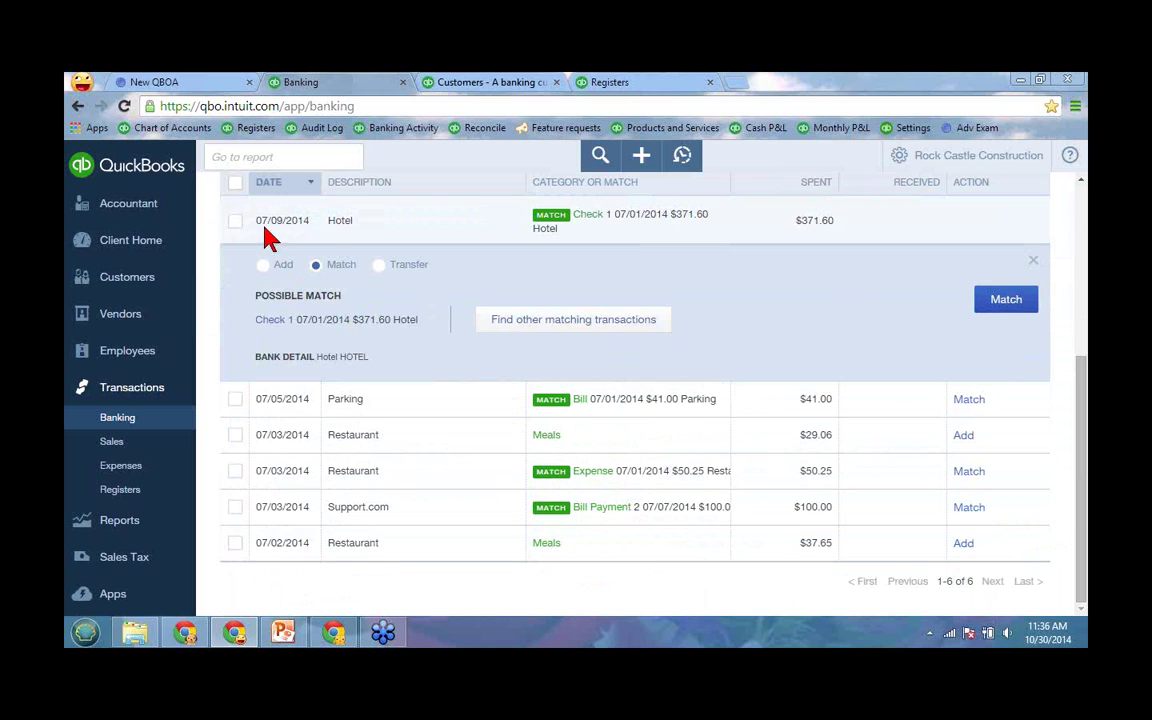
pyautogui.scroll(2, 247, 244)
pyautogui.click(234, 343)
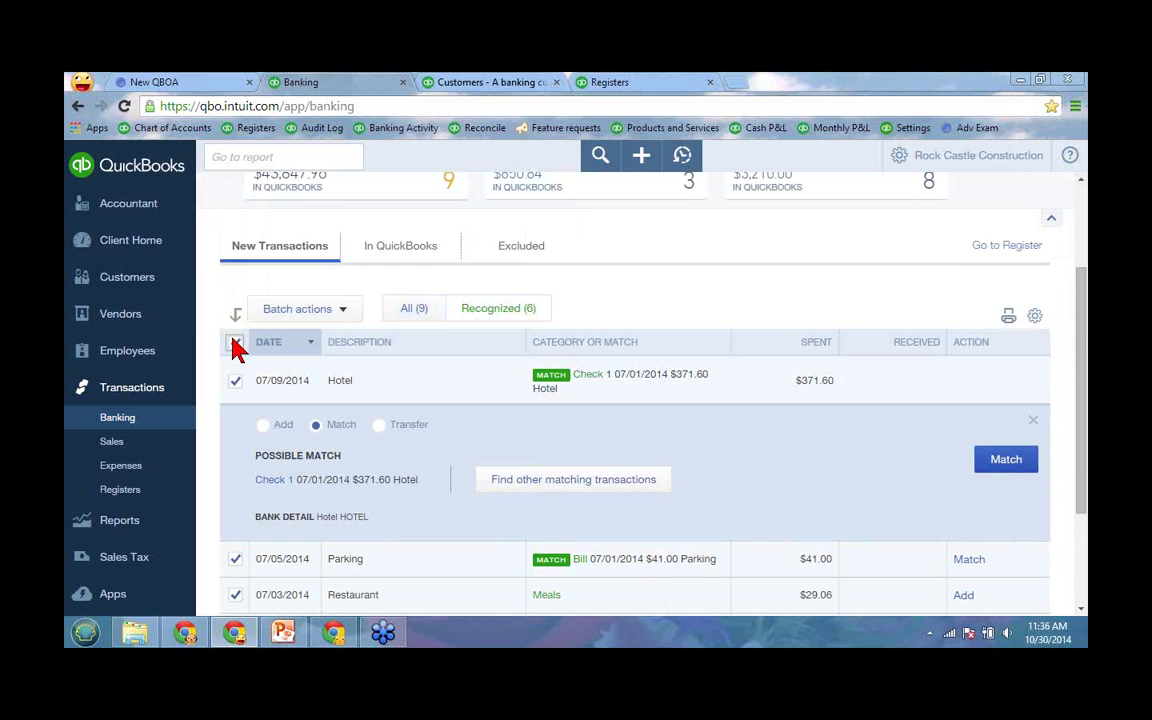
pyautogui.click(269, 318)
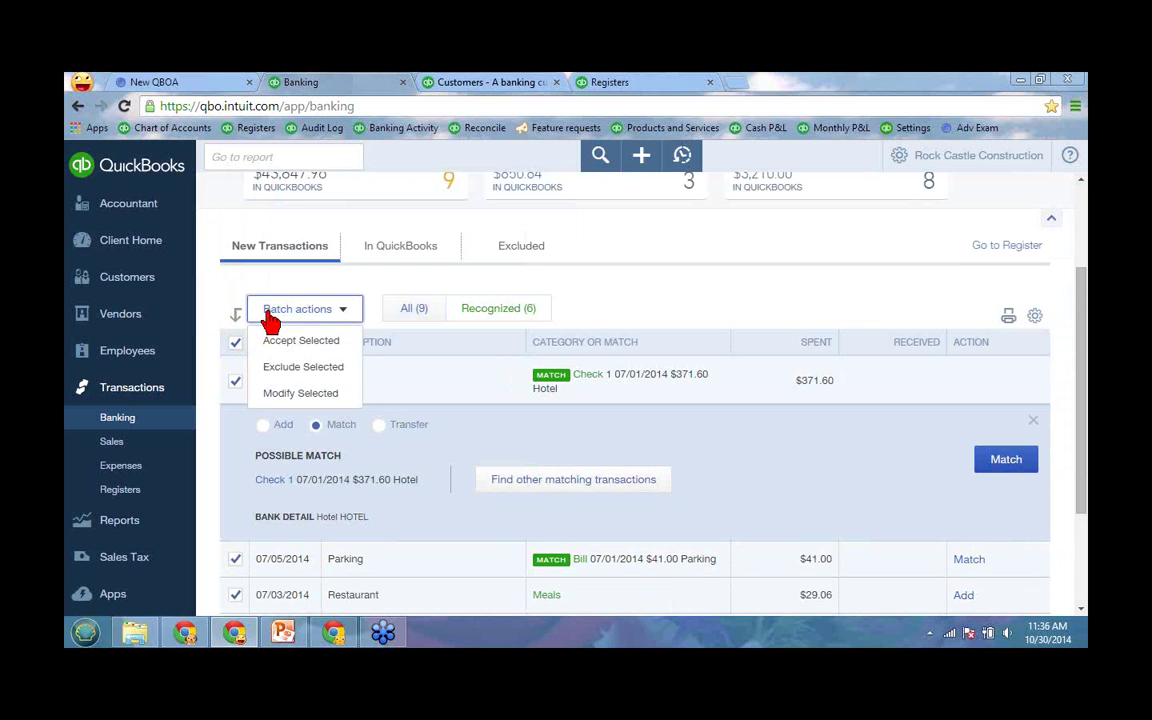
pyautogui.click(268, 341)
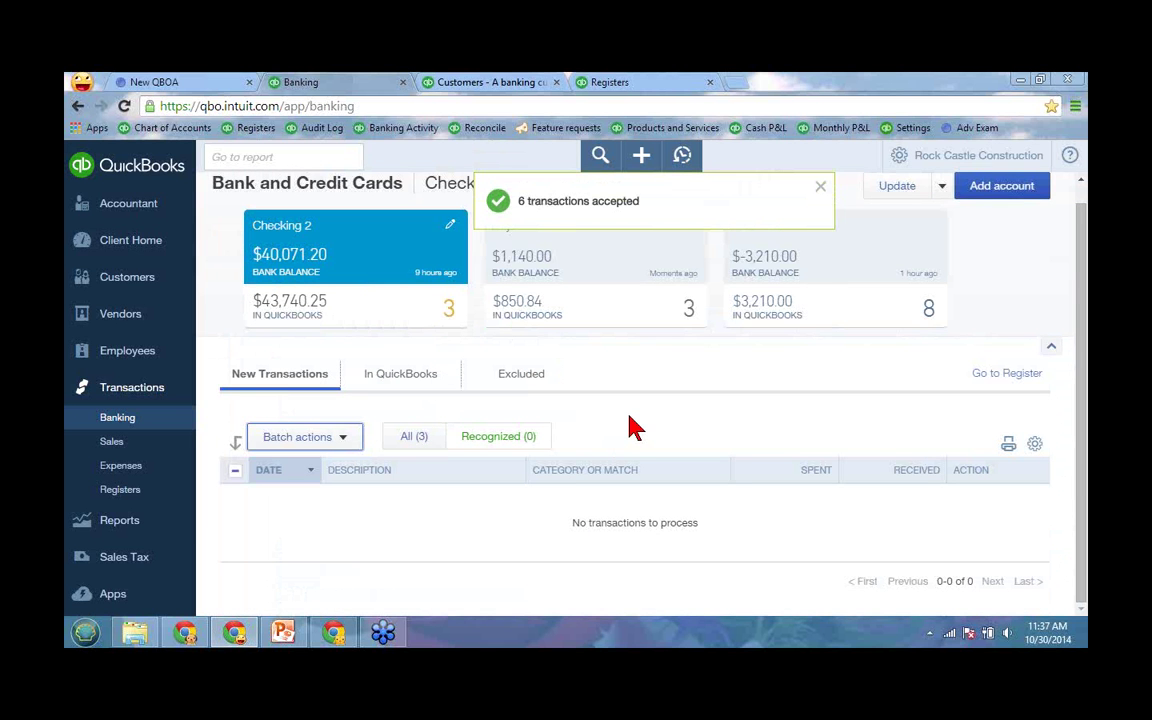
# Step: Show all remaining new transactions for Checking 2 and review them
pyautogui.click(405, 437)
pyautogui.scroll(-2, 686, 420)
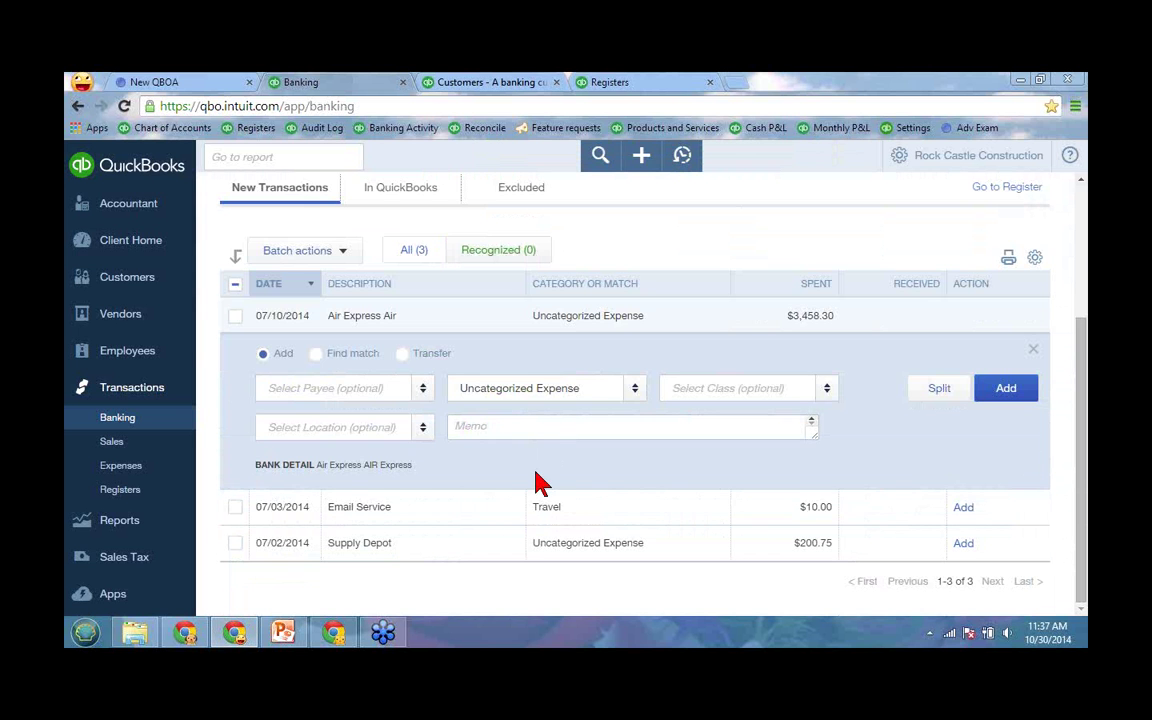
pyautogui.scroll(2, 535, 483)
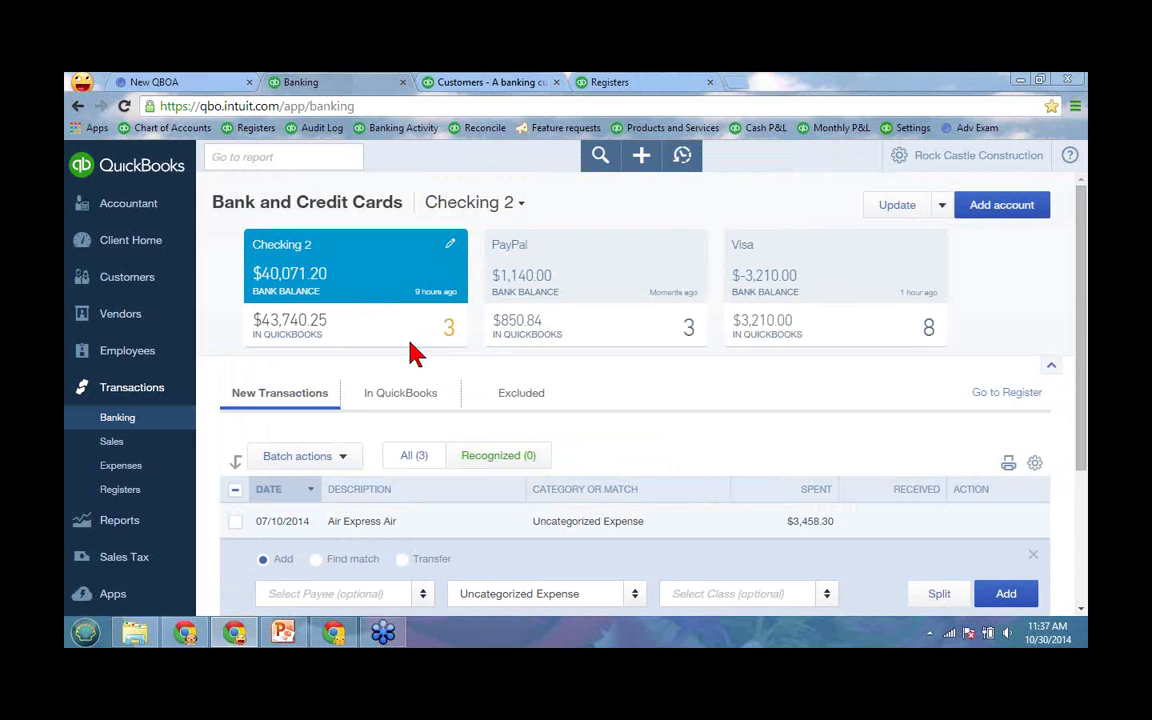
# Step: Switch to the Visa account's new transactions, and examine the rule applied to the 06/12/2014 Supplies Depot Anytown expense
pyautogui.click(829, 296)
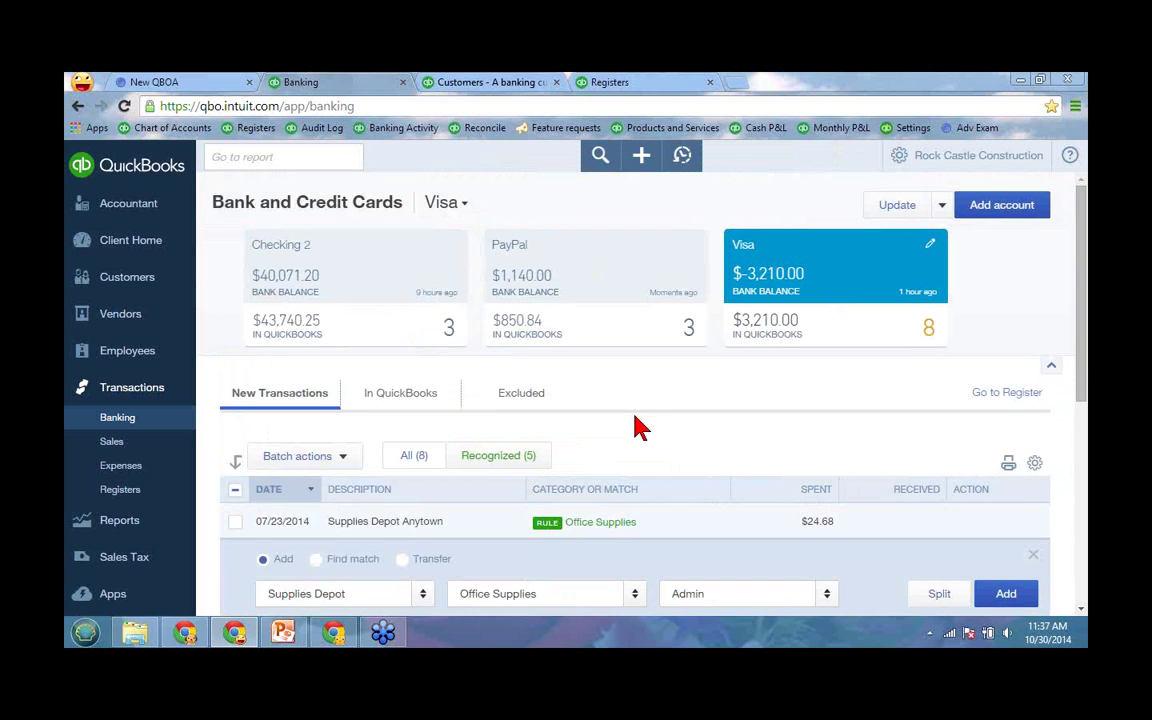
pyautogui.scroll(-2, 640, 428)
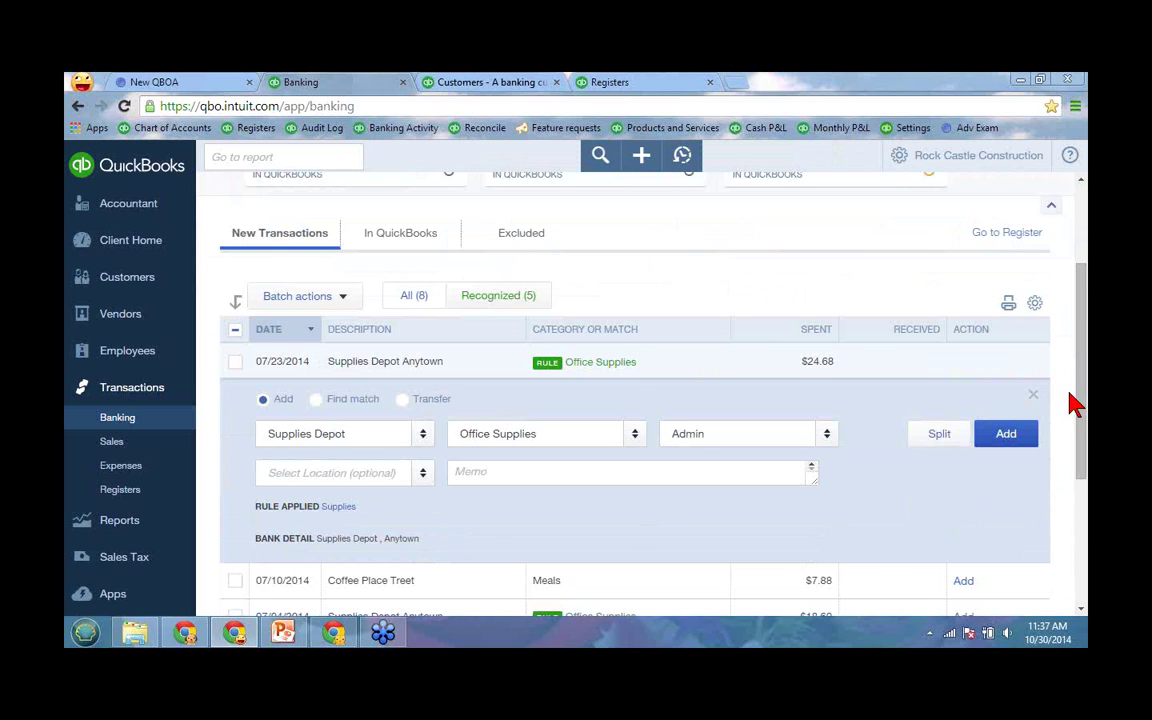
pyautogui.click(1033, 394)
pyautogui.scroll(-1, 686, 388)
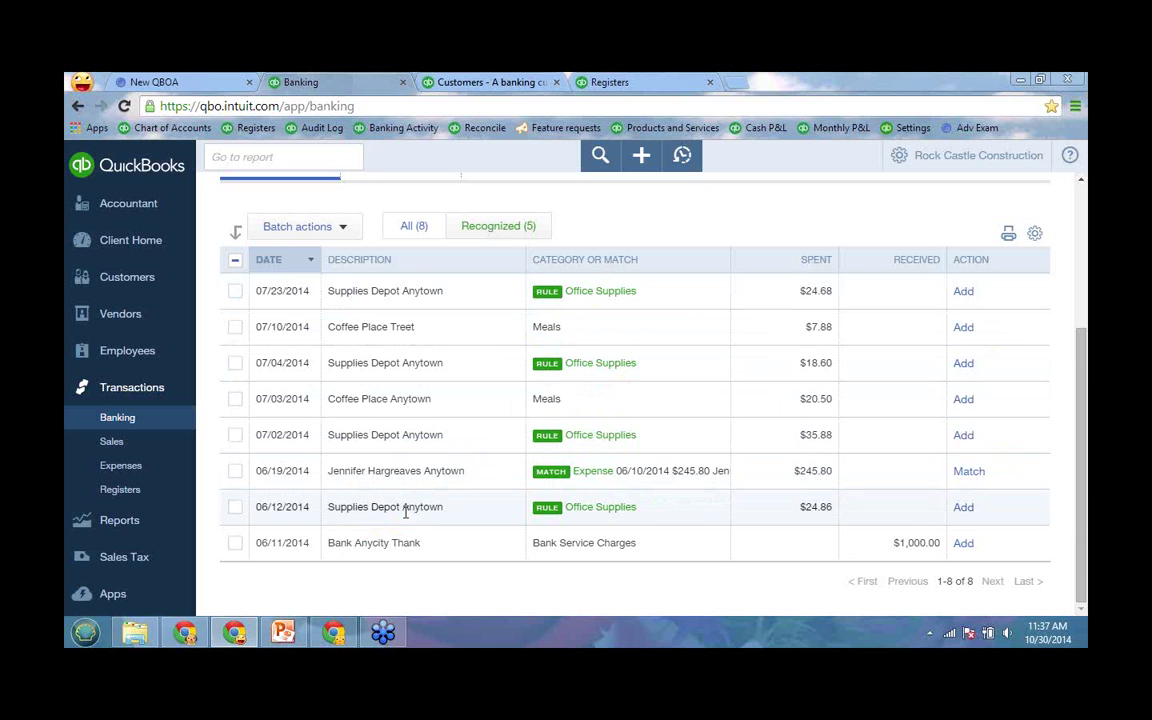
pyautogui.click(617, 520)
pyautogui.scroll(-3, 588, 528)
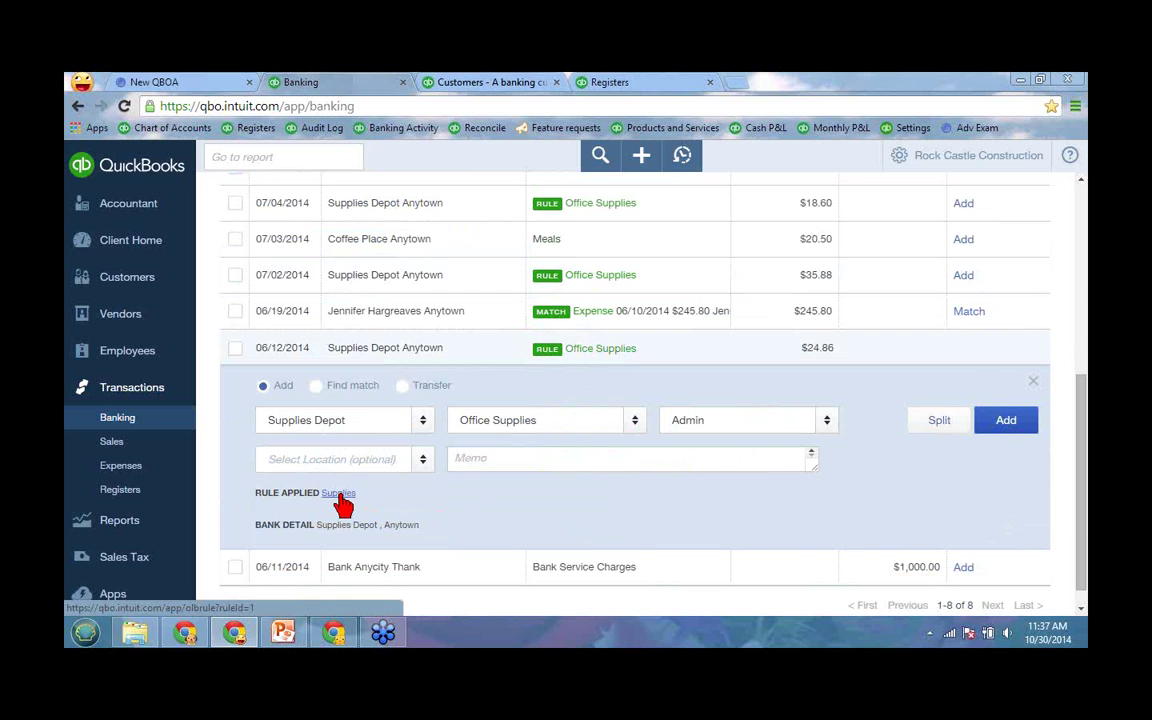
pyautogui.scroll(5, 471, 419)
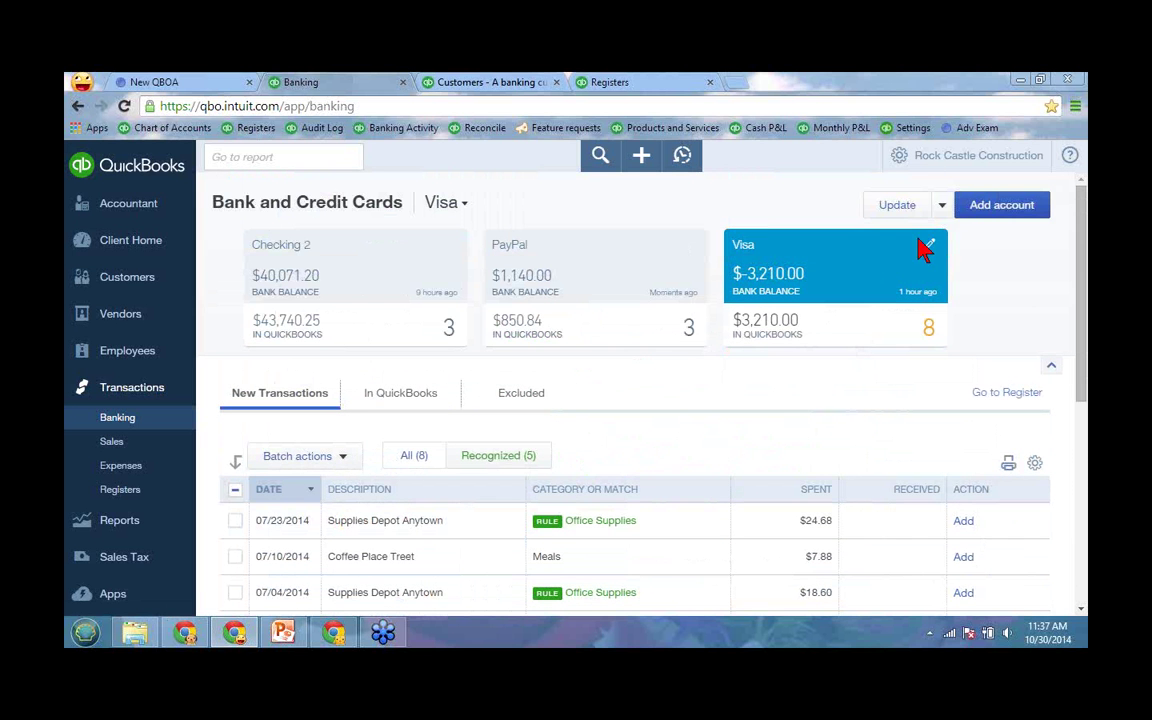
# Step: Open the Supplies bank rule for editing, review its conditions and assigned payee, category and class, and save it
pyautogui.click(942, 206)
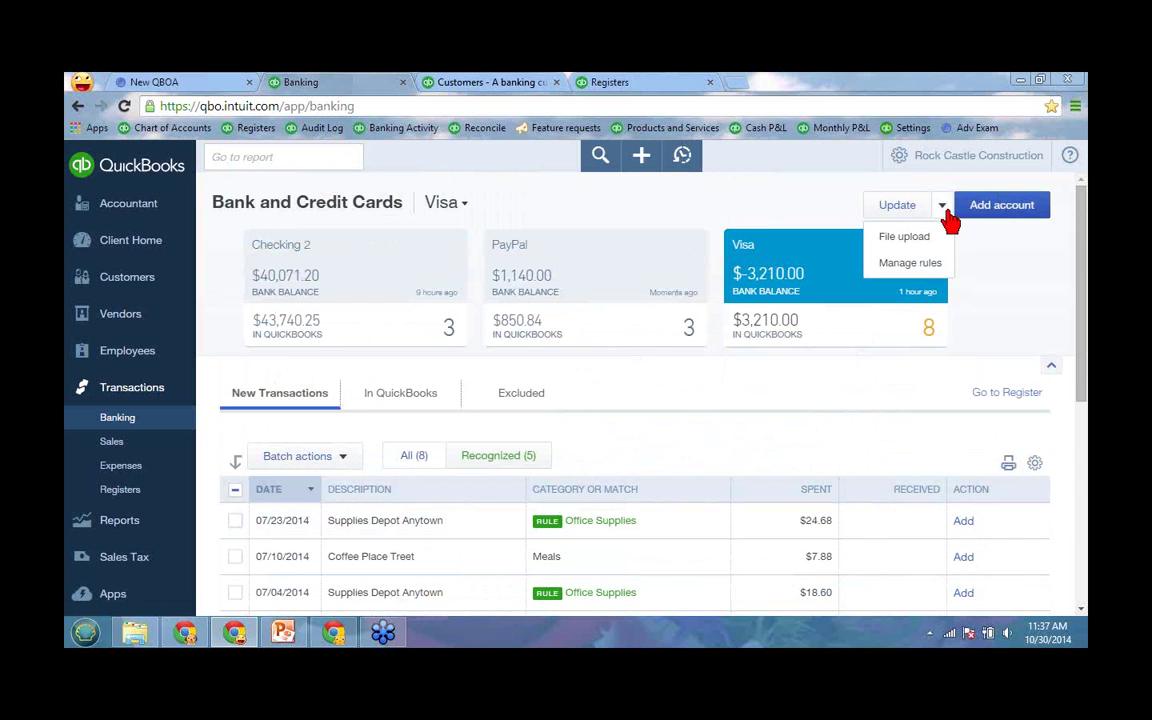
pyautogui.click(928, 266)
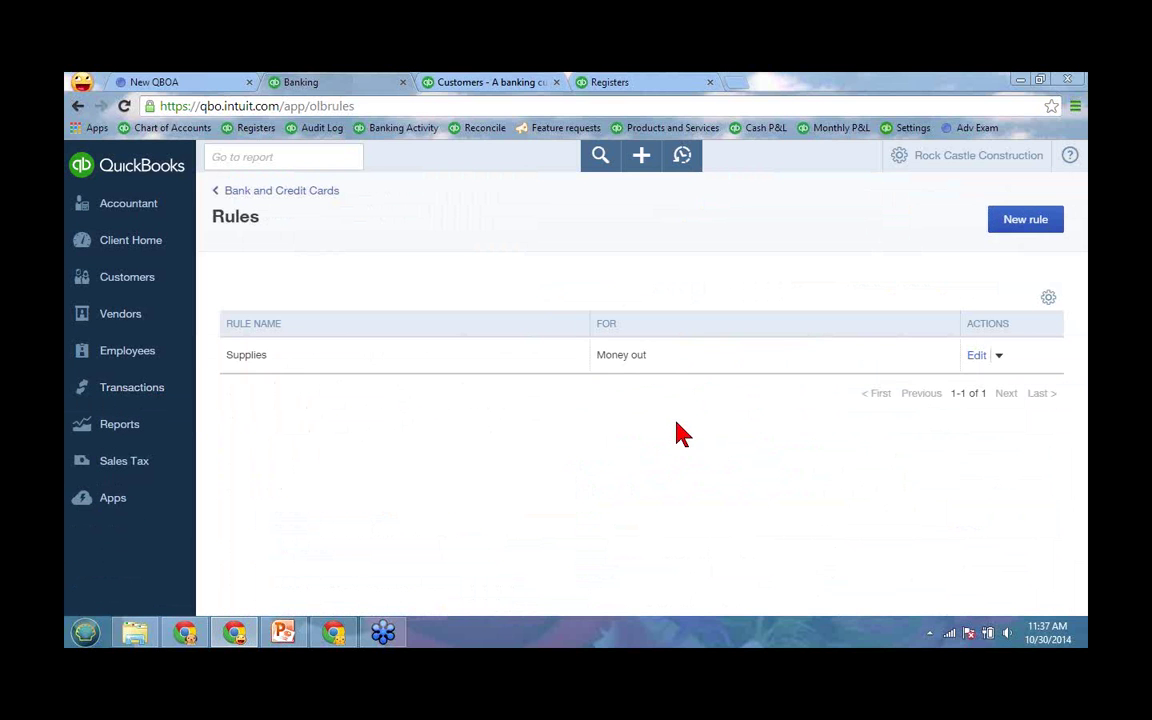
pyautogui.click(976, 360)
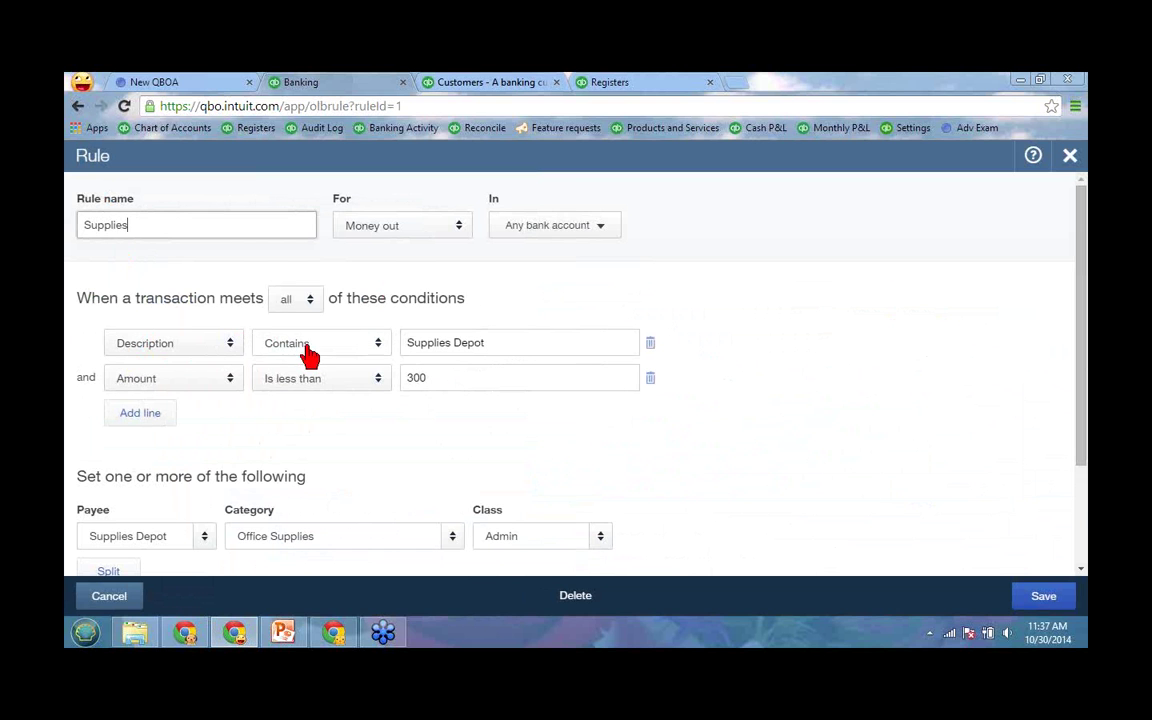
pyautogui.click(505, 344)
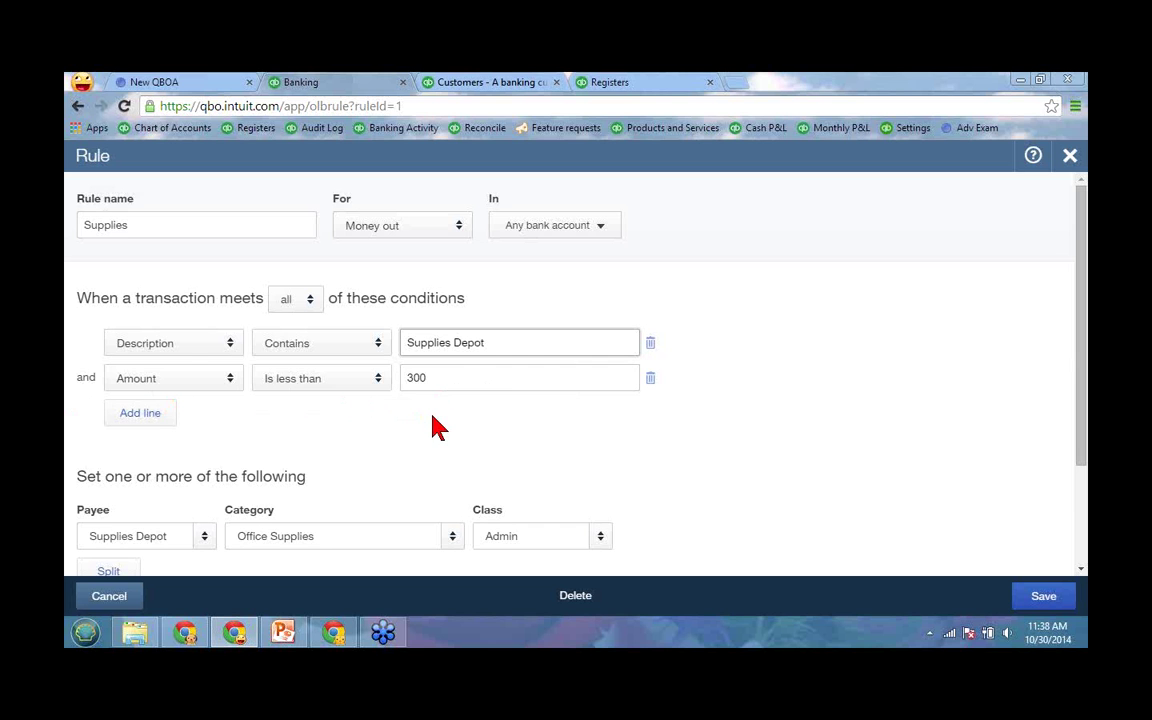
pyautogui.scroll(-3, 433, 420)
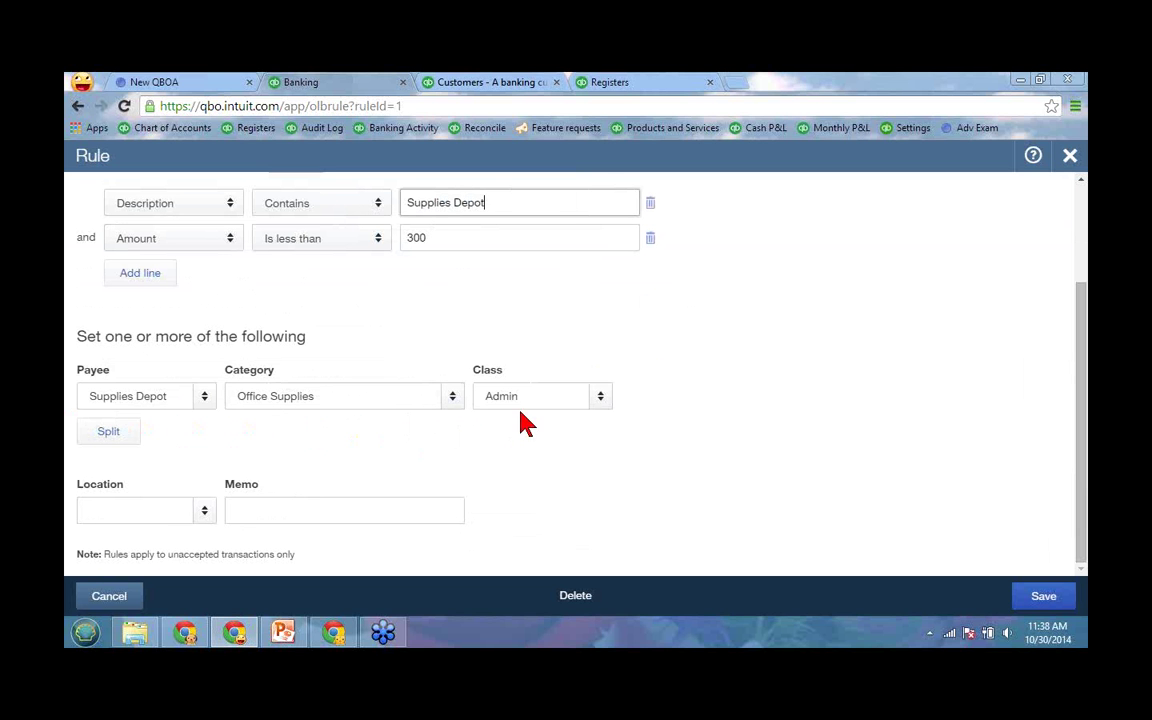
pyautogui.click(1050, 598)
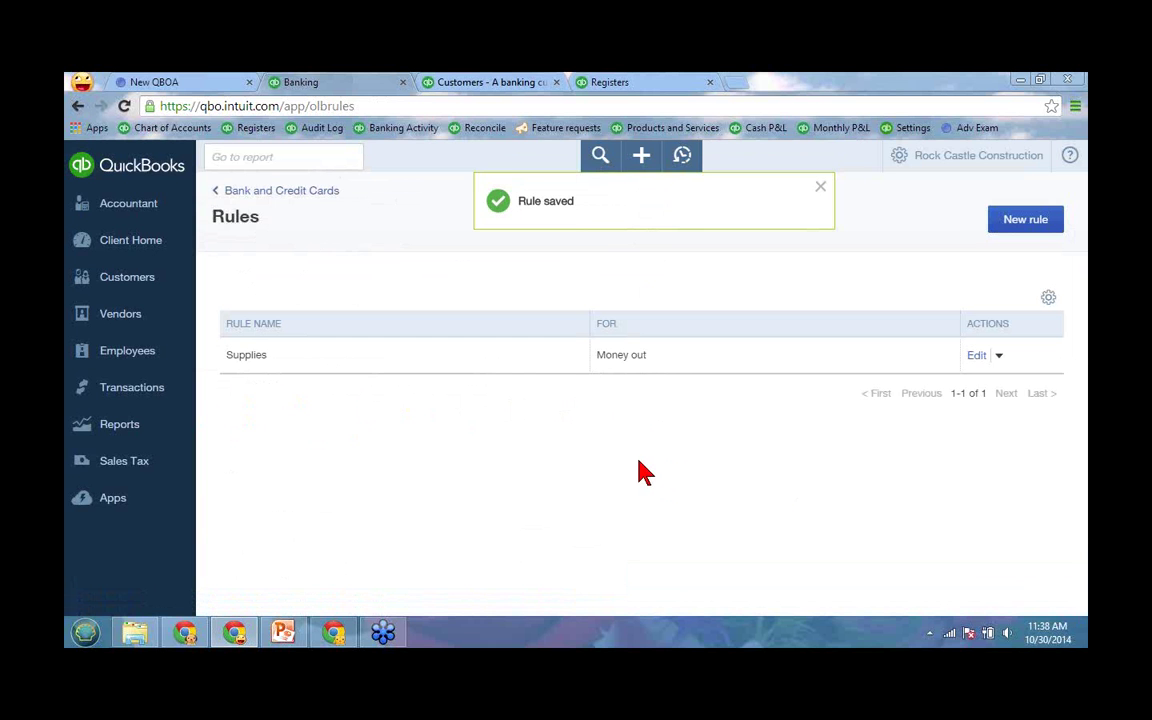
# Step: Return to Bank and Credit Cards, and review which new Visa transactions have the Supplies rule applied
pyautogui.click(288, 191)
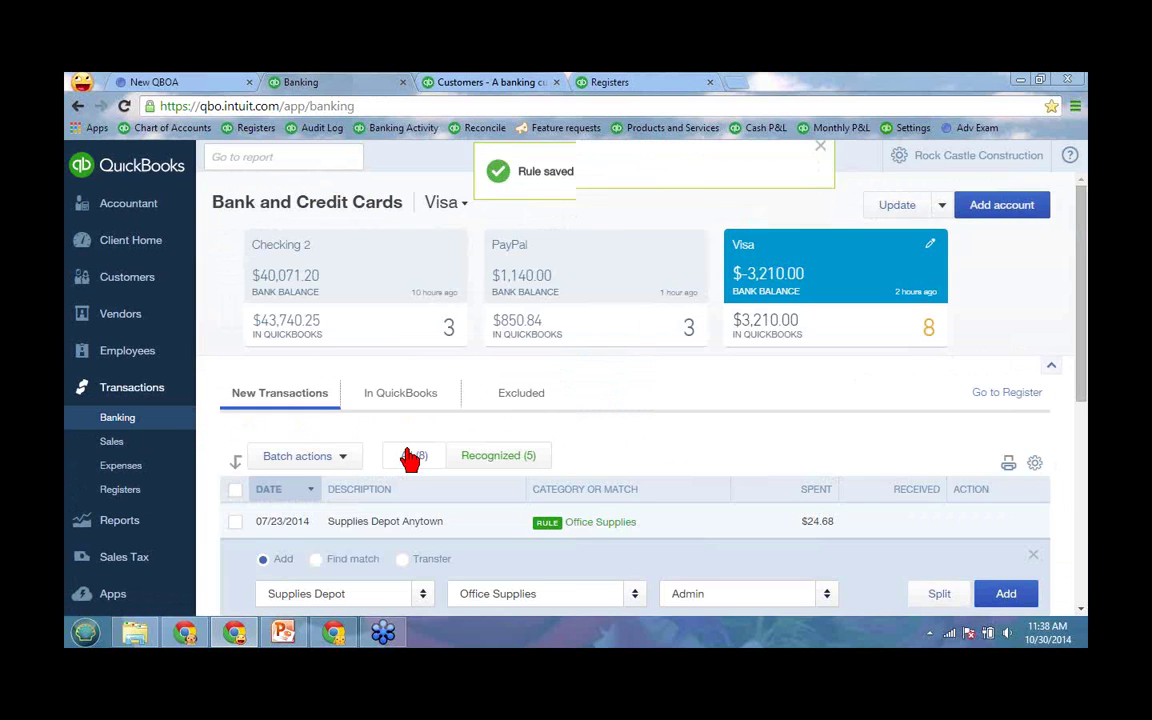
pyautogui.scroll(-3, 410, 458)
pyautogui.scroll(-1, 380, 360)
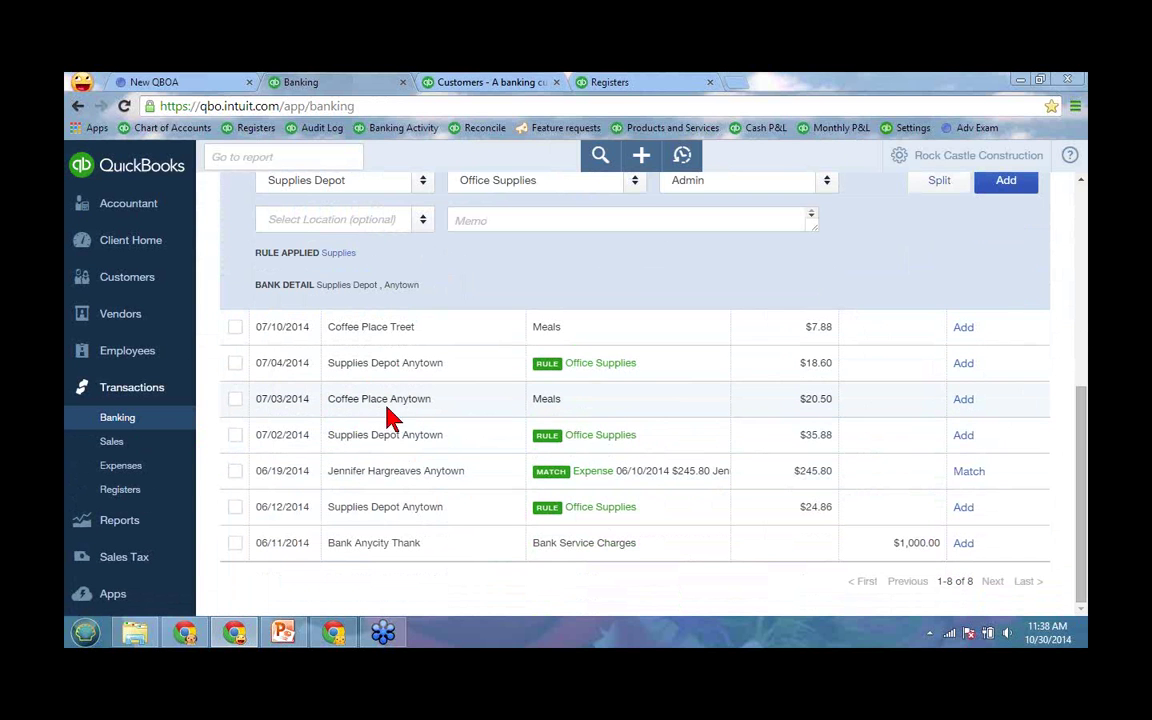
pyautogui.scroll(3, 412, 415)
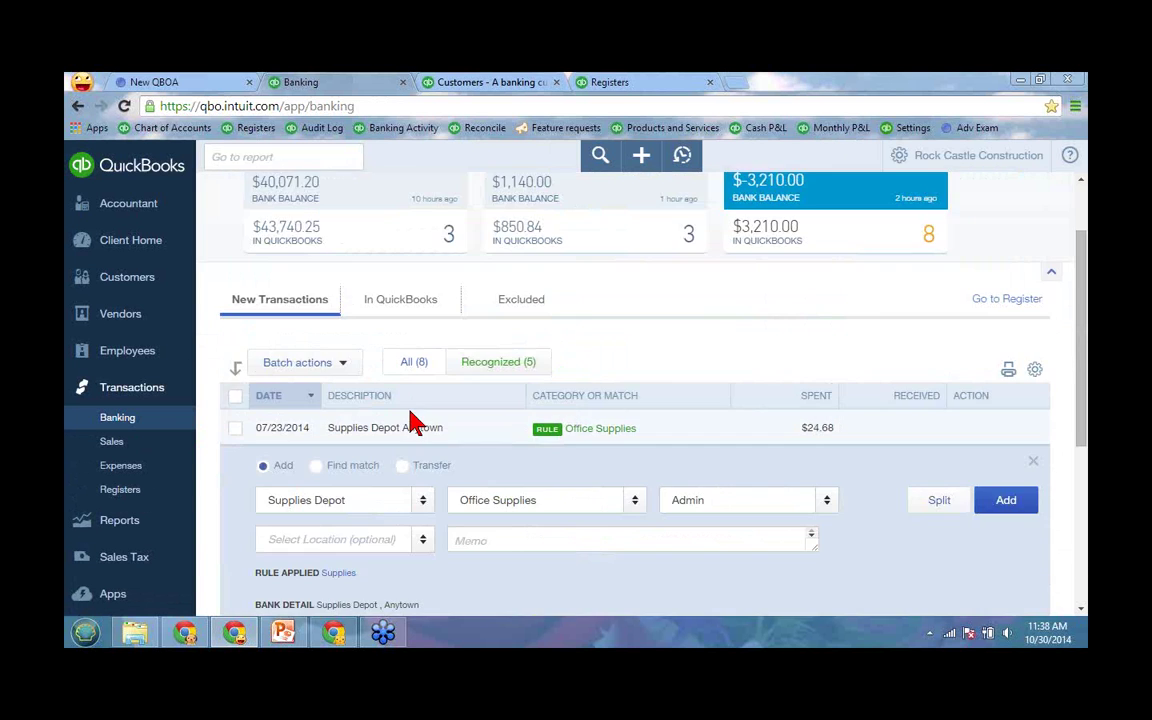
# Step: Start a new bank rule from the bank rules list and name it Coffee
pyautogui.scroll(1, 843, 227)
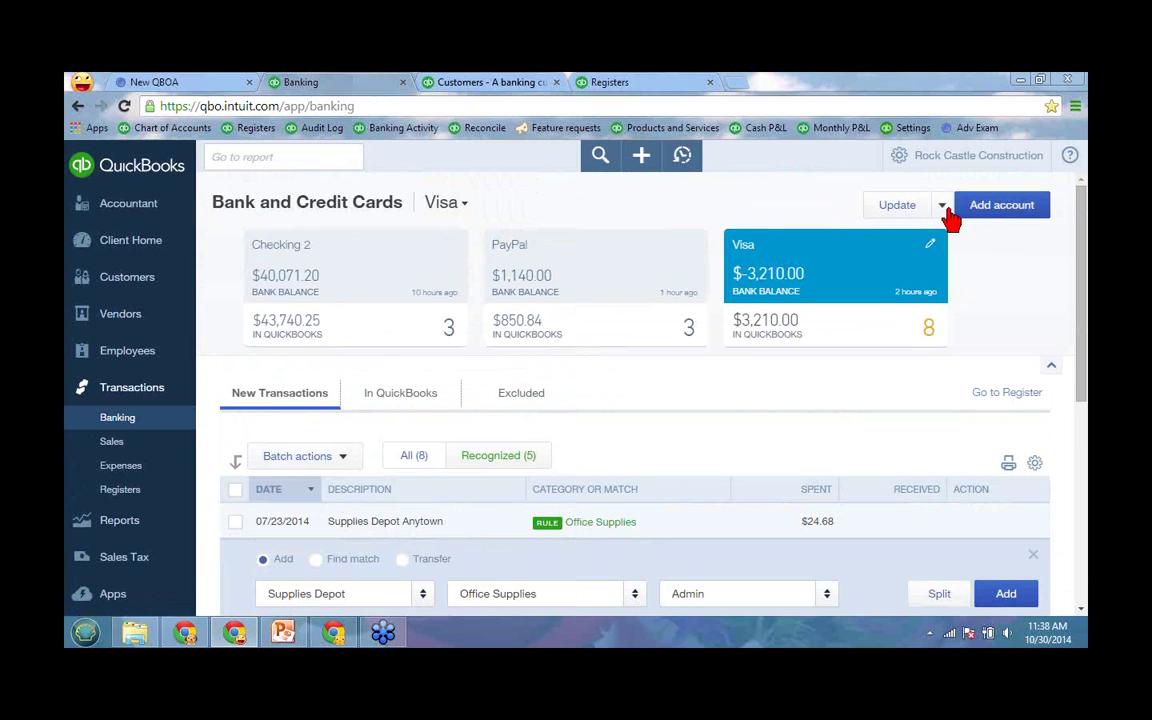
pyautogui.click(942, 205)
pyautogui.click(908, 264)
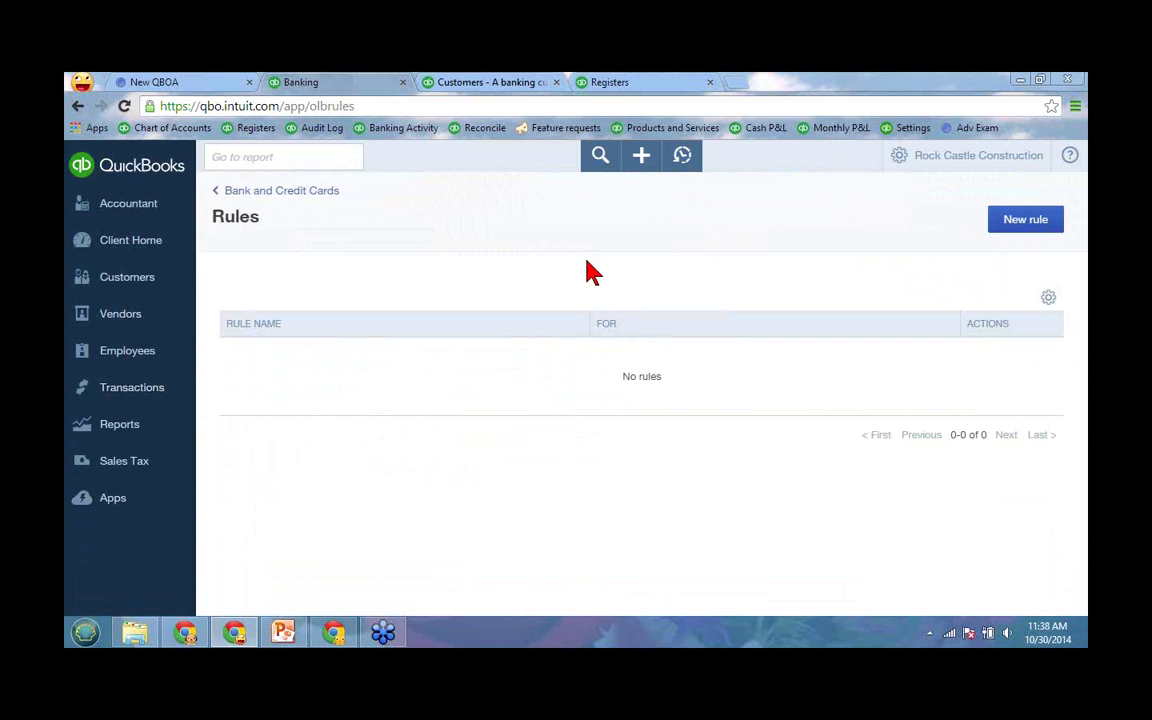
pyautogui.click(1007, 228)
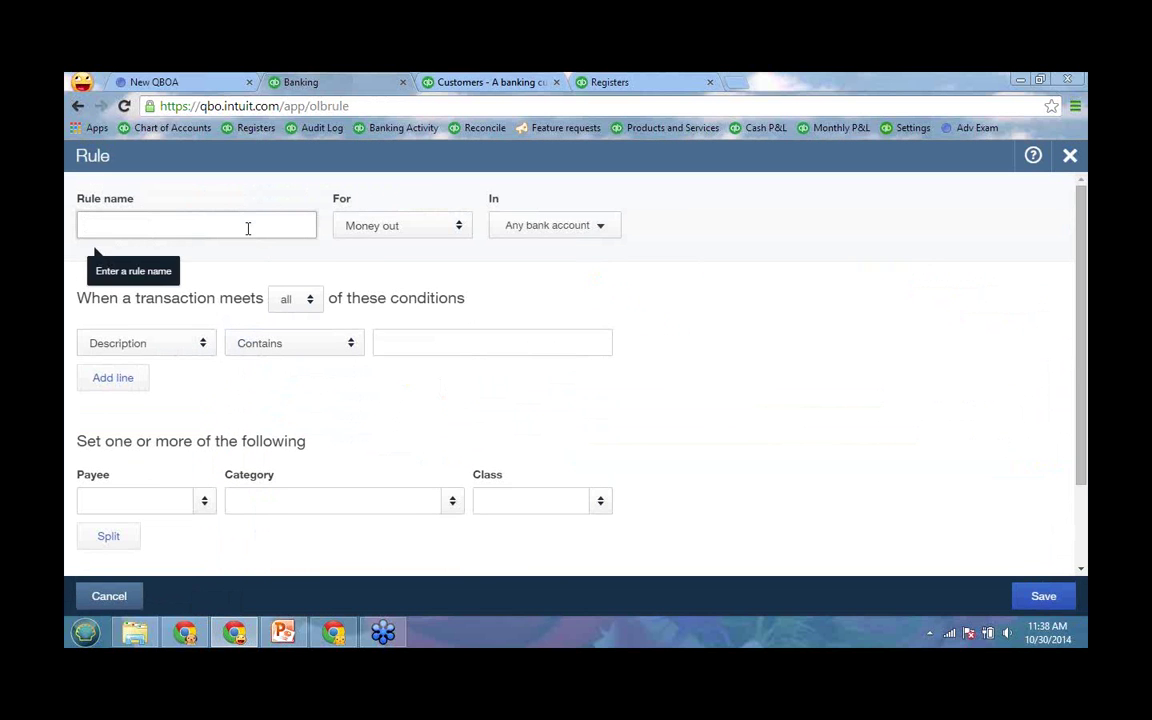
pyautogui.write('Coffee')
# Step: Set the Coffee rule's condition to match descriptions that contain "Coffee Place"
pyautogui.press('Tab')
pyautogui.press('Tab')
pyautogui.press('Tab')
pyautogui.press('Tab')
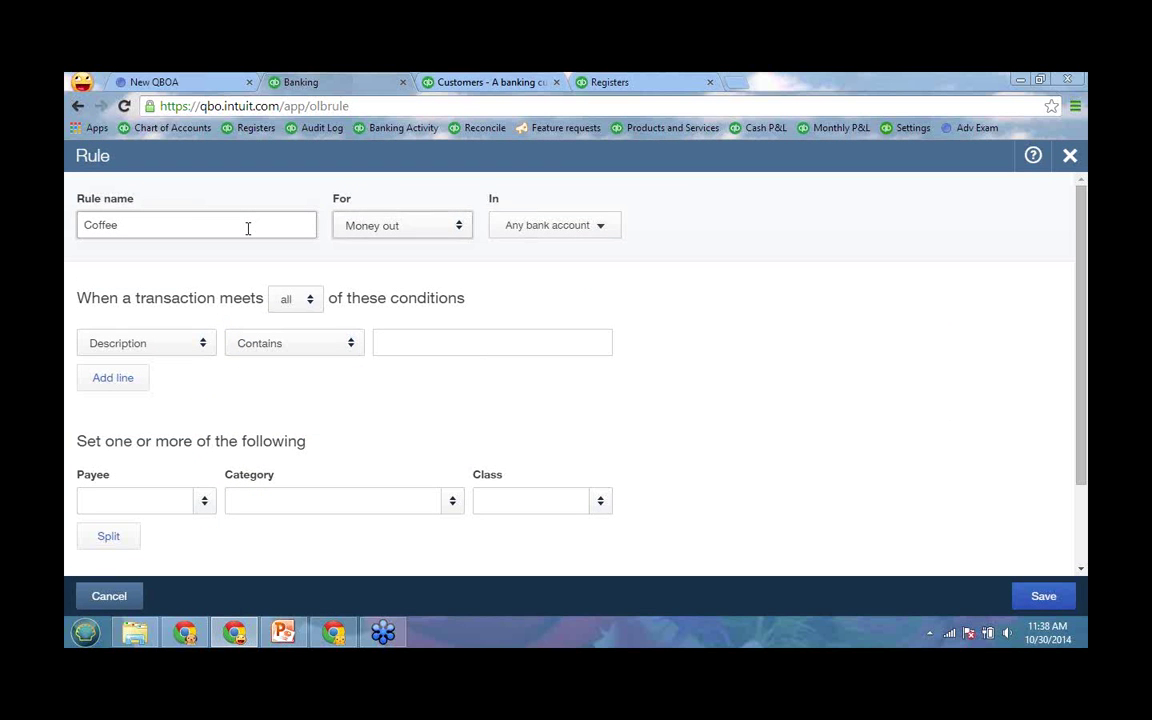
pyautogui.press('Tab')
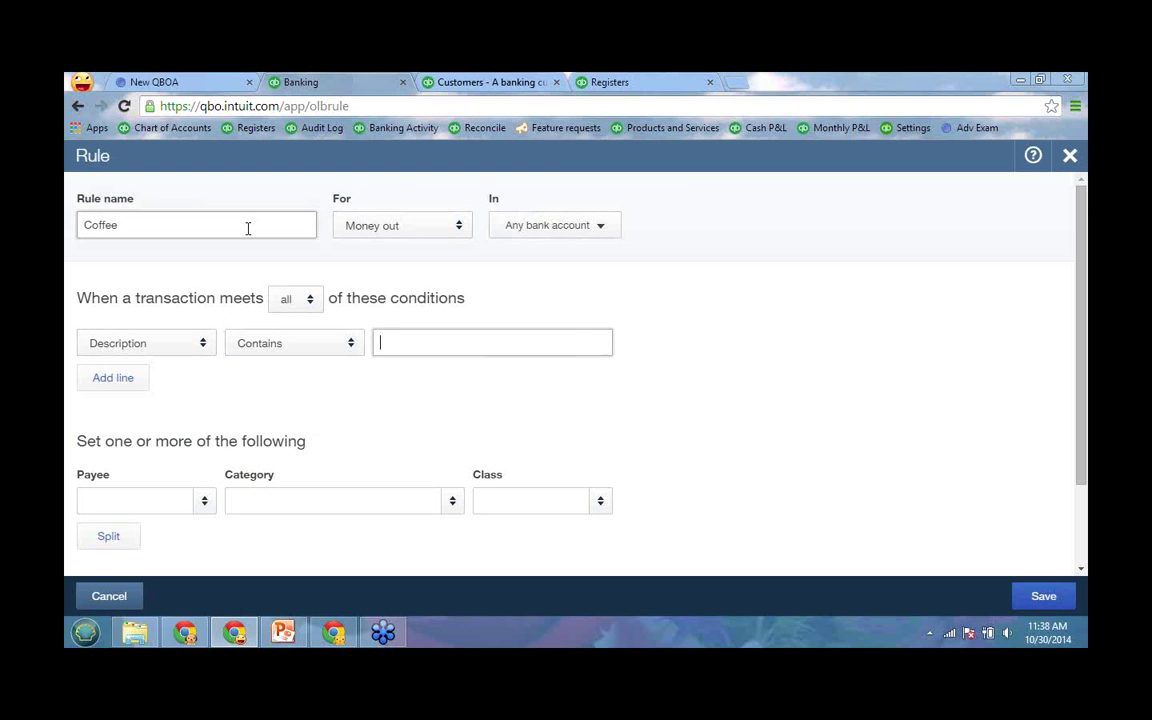
pyautogui.write('Coffee Place')
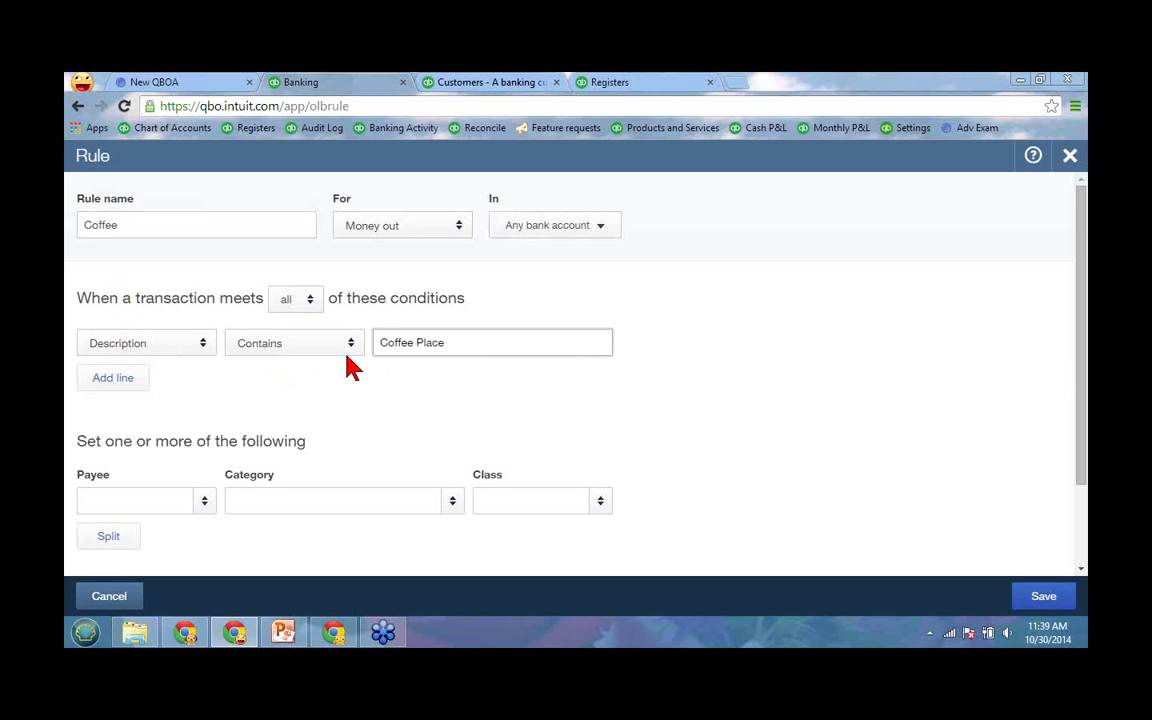
# Step: Split the Coffee rule by percentage, assigning 50% on the first line to category Meals with class Admin
pyautogui.scroll(-2, 141, 470)
pyautogui.click(121, 443)
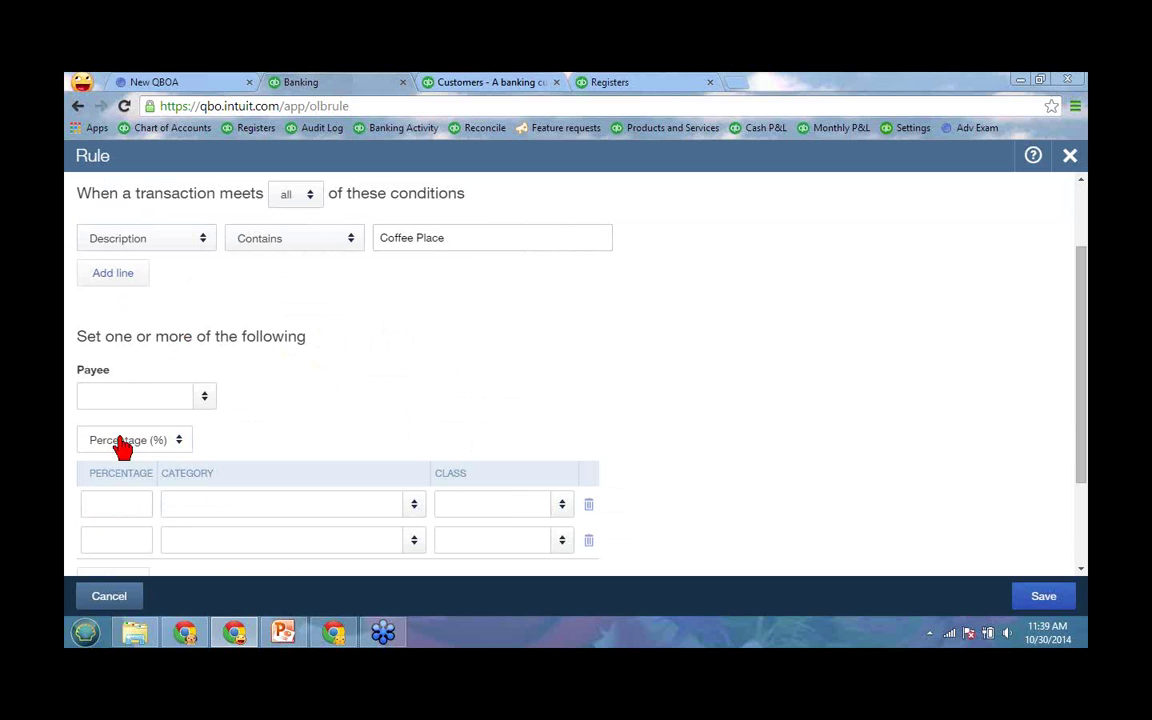
pyautogui.click(128, 502)
pyautogui.write('50')
pyautogui.press('Tab')
pyautogui.write('Me')
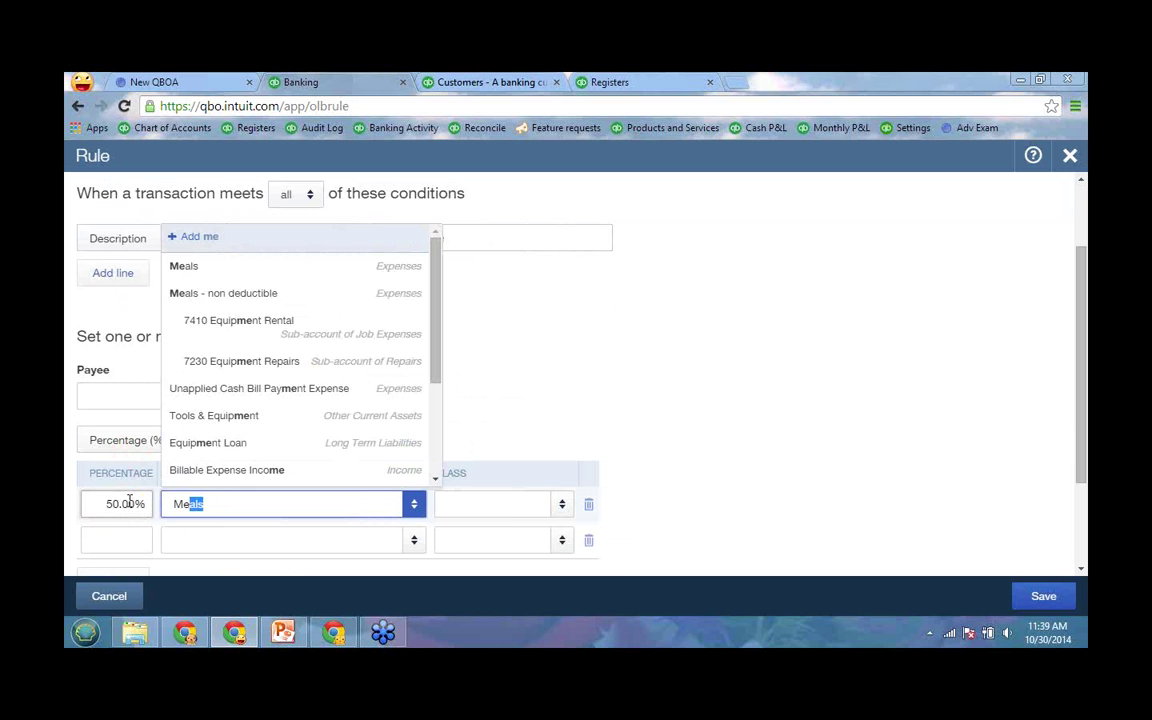
pyautogui.press('Tab')
pyautogui.write('a')
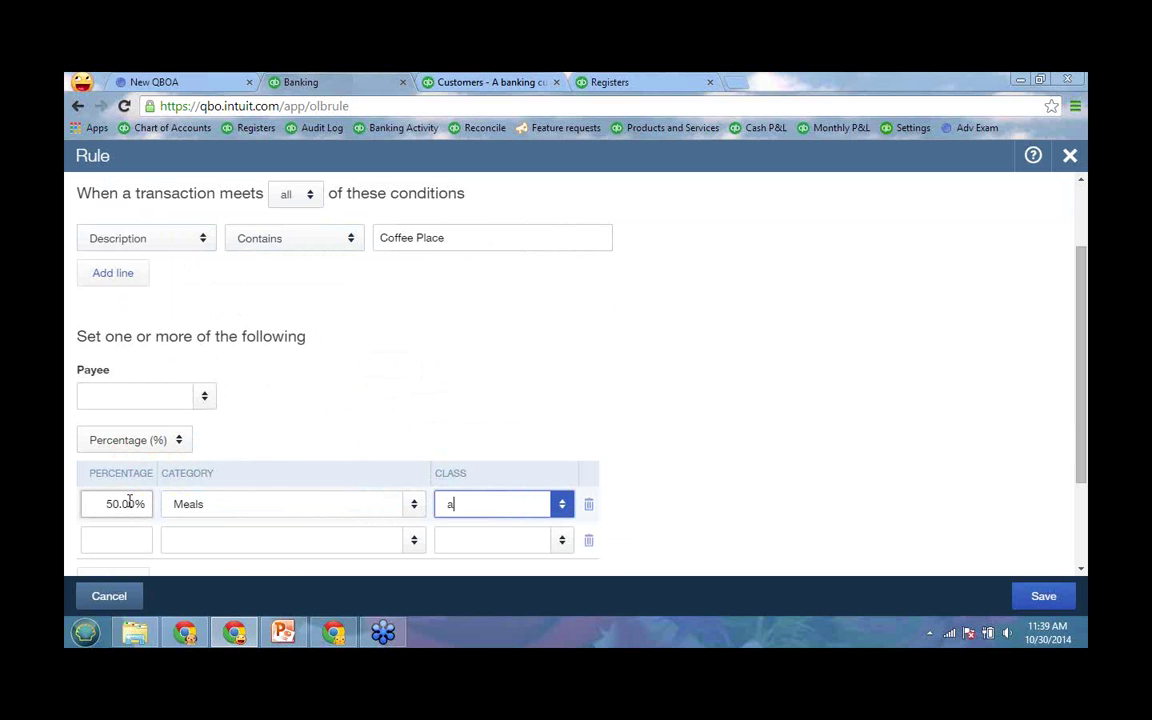
pyautogui.press('Tab')
# Step: Assign 50% on the second split line to category Meals - non deductible with class Admin
pyautogui.write('50')
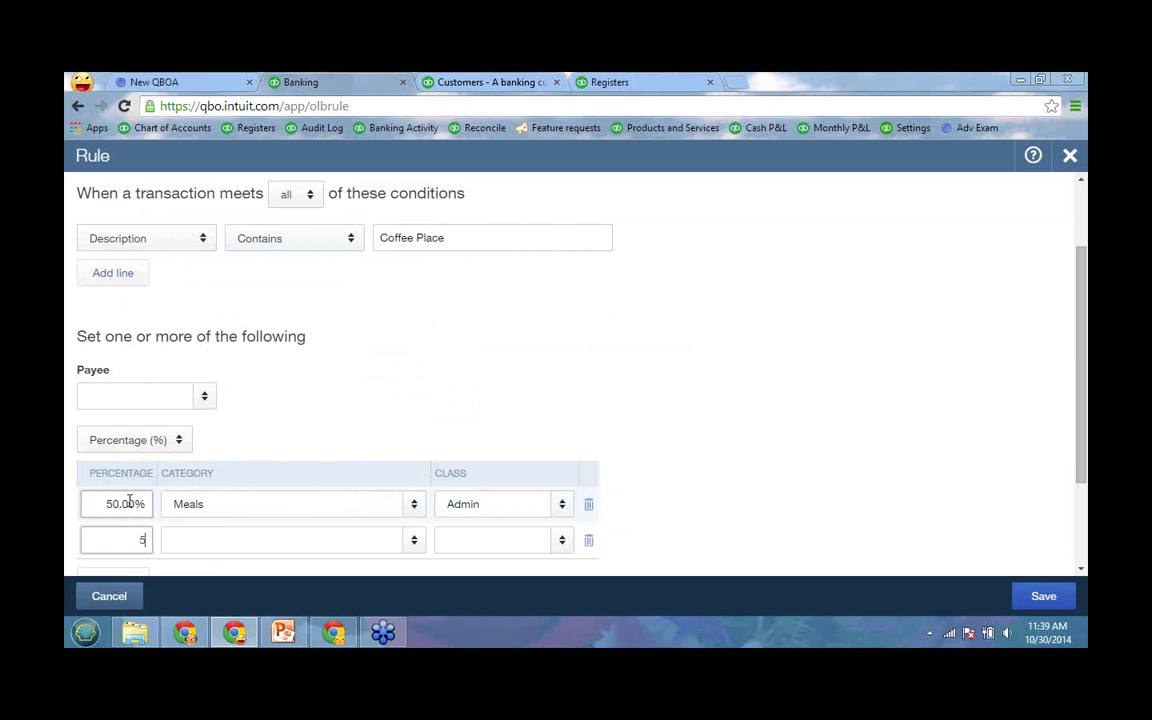
pyautogui.press('Tab')
pyautogui.write('m')
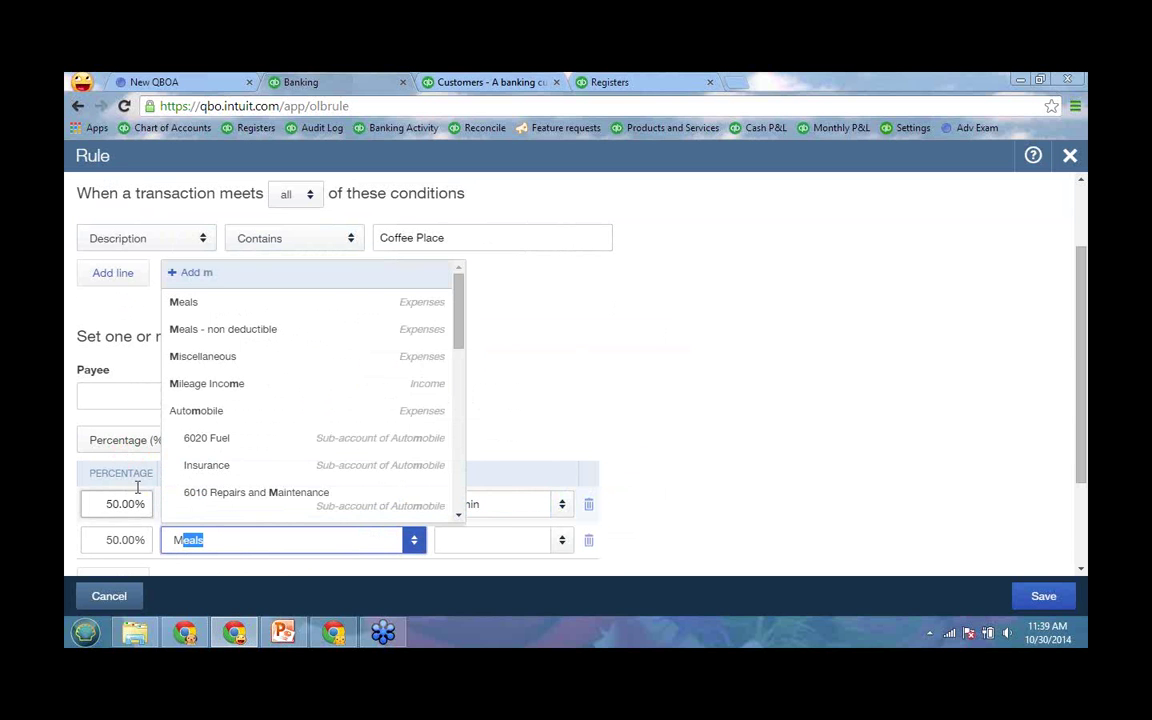
pyautogui.click(228, 334)
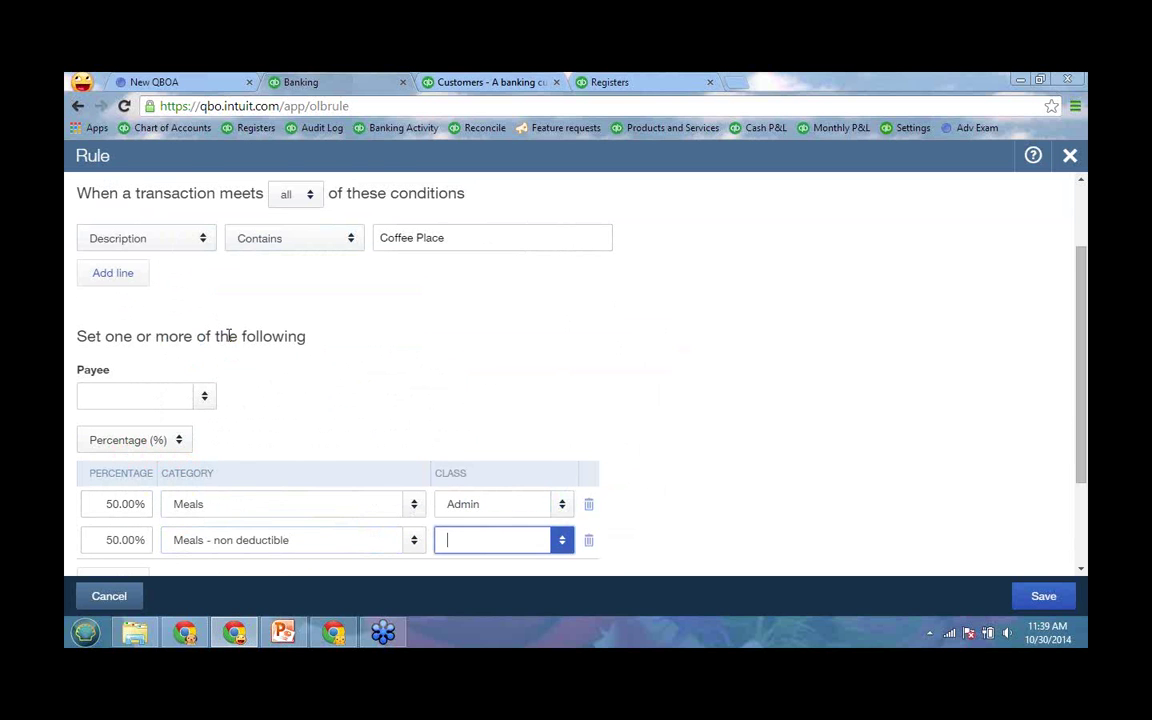
pyautogui.write('ad')
pyautogui.press('Tab')
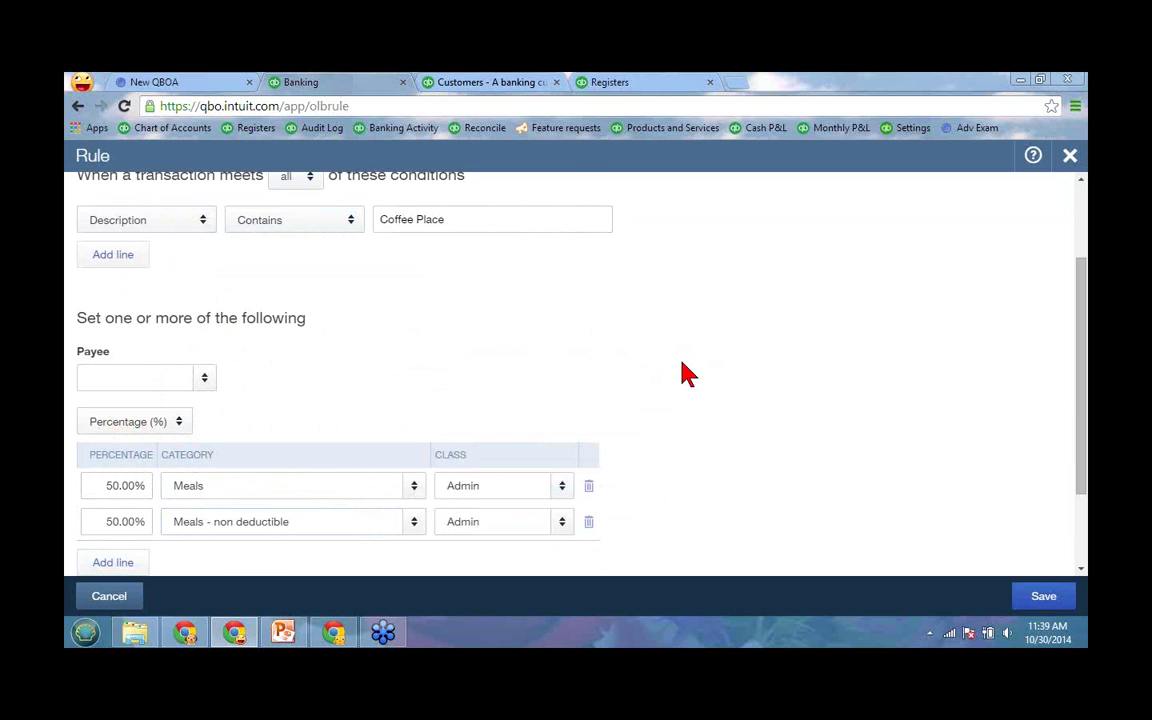
# Step: Set the Coffee rule's payee to the vendor Restaurant and save the rule
pyautogui.scroll(-1, 684, 374)
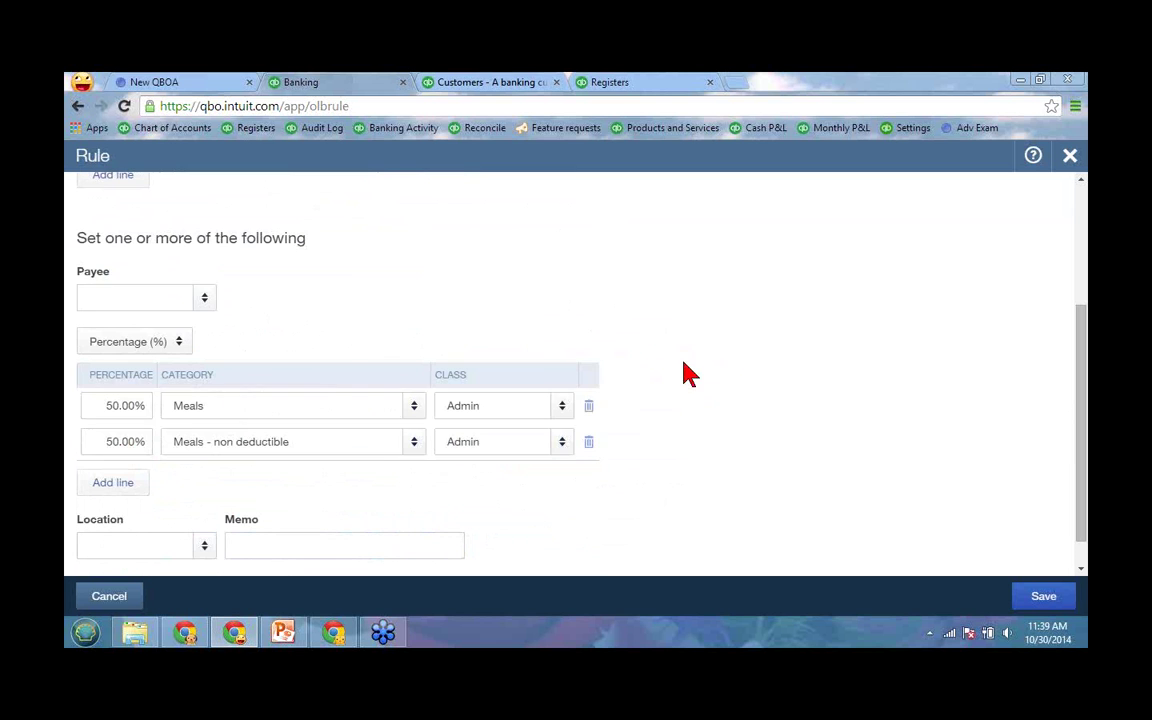
pyautogui.click(141, 292)
pyautogui.write('Rest')
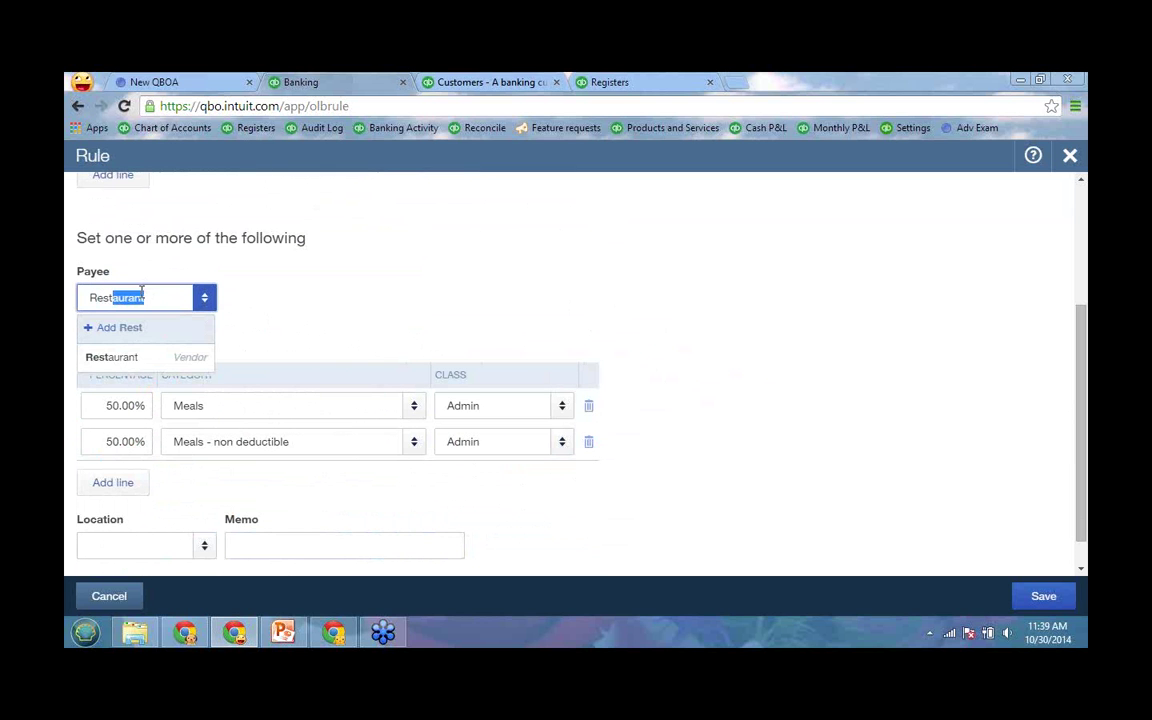
pyautogui.click(113, 358)
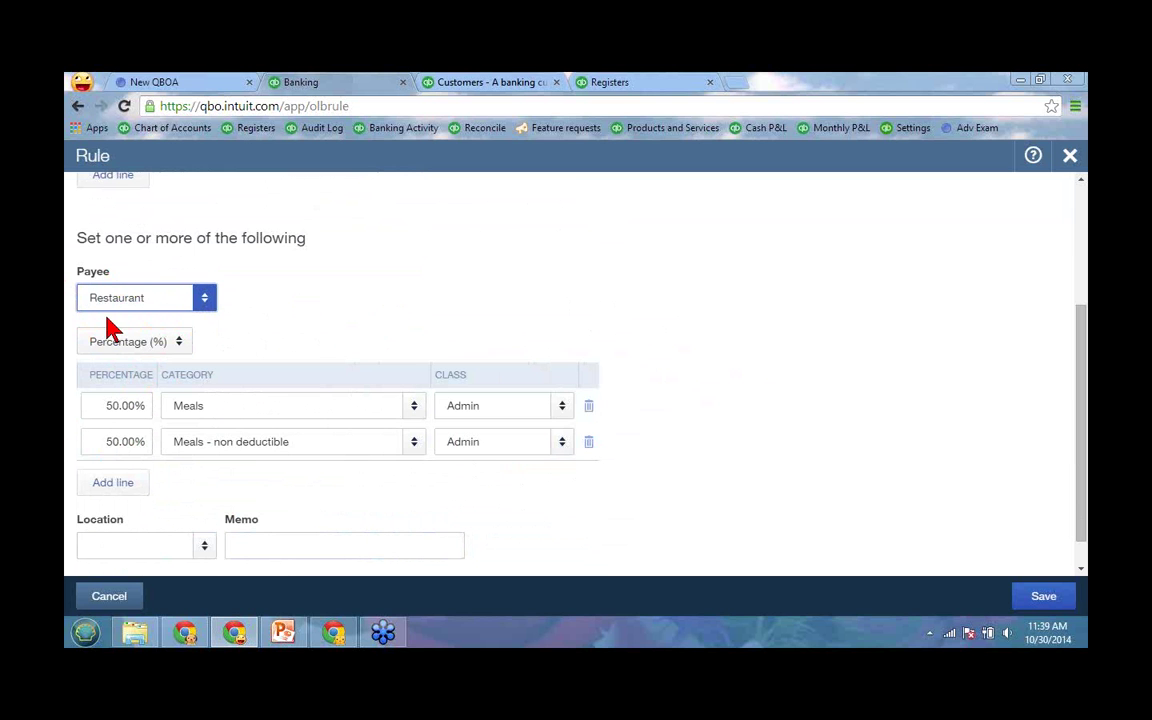
pyautogui.click(1038, 598)
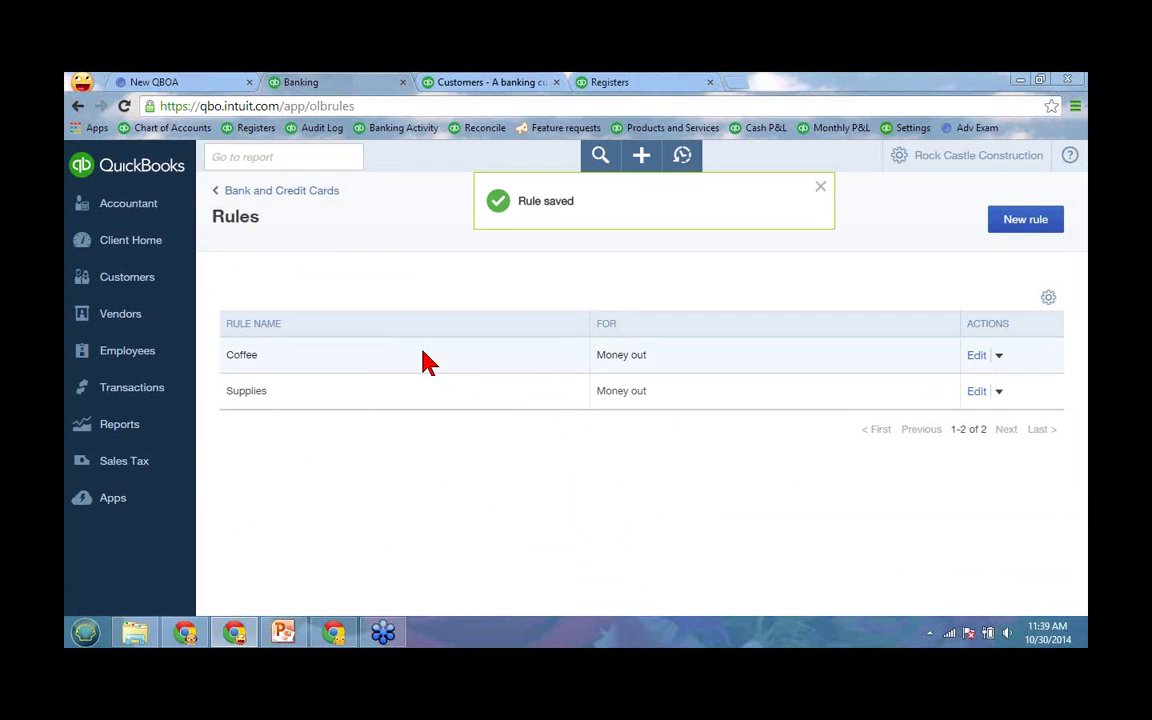
# Step: Return to Bank and Credit Cards, collapse the 07/23/2014 Supplies Depot entry, and review the rules applied to the Visa transactions
pyautogui.click(296, 190)
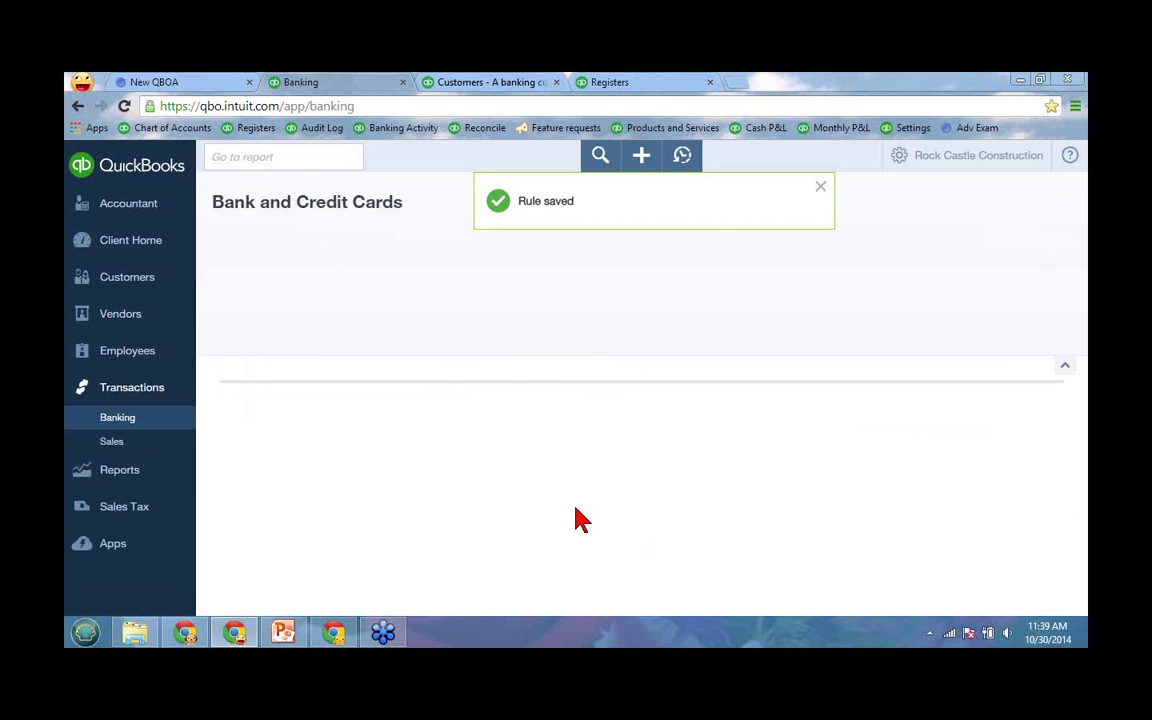
pyautogui.scroll(-3, 578, 510)
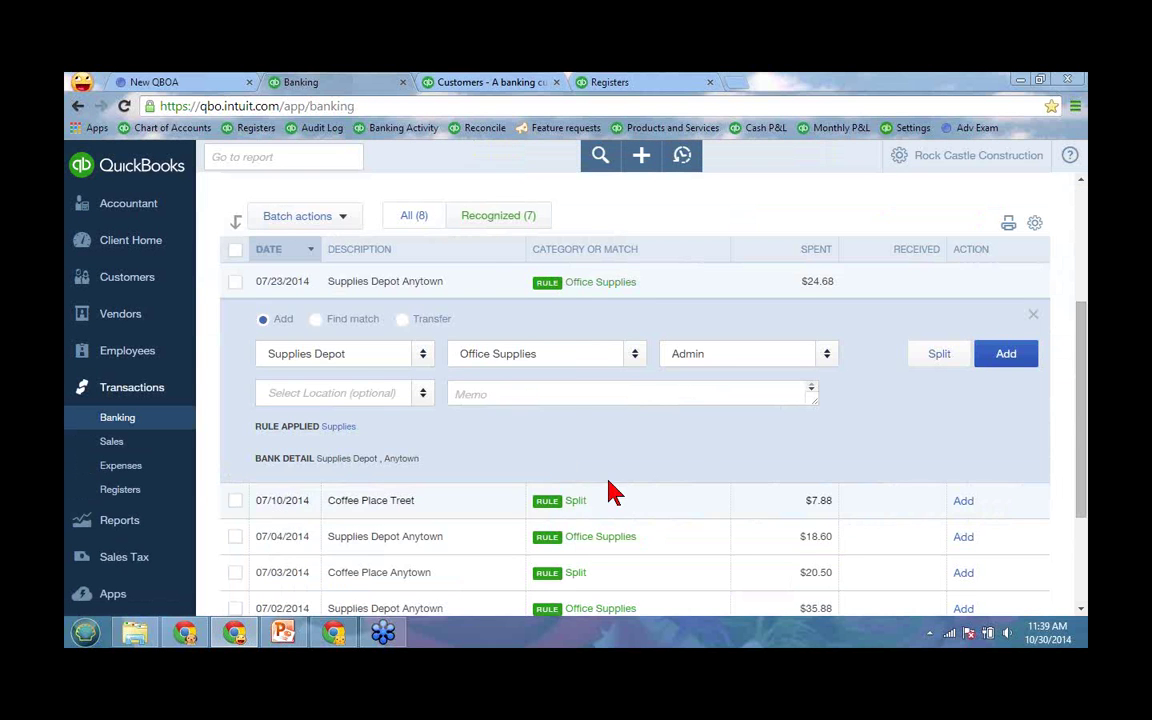
pyautogui.click(1032, 316)
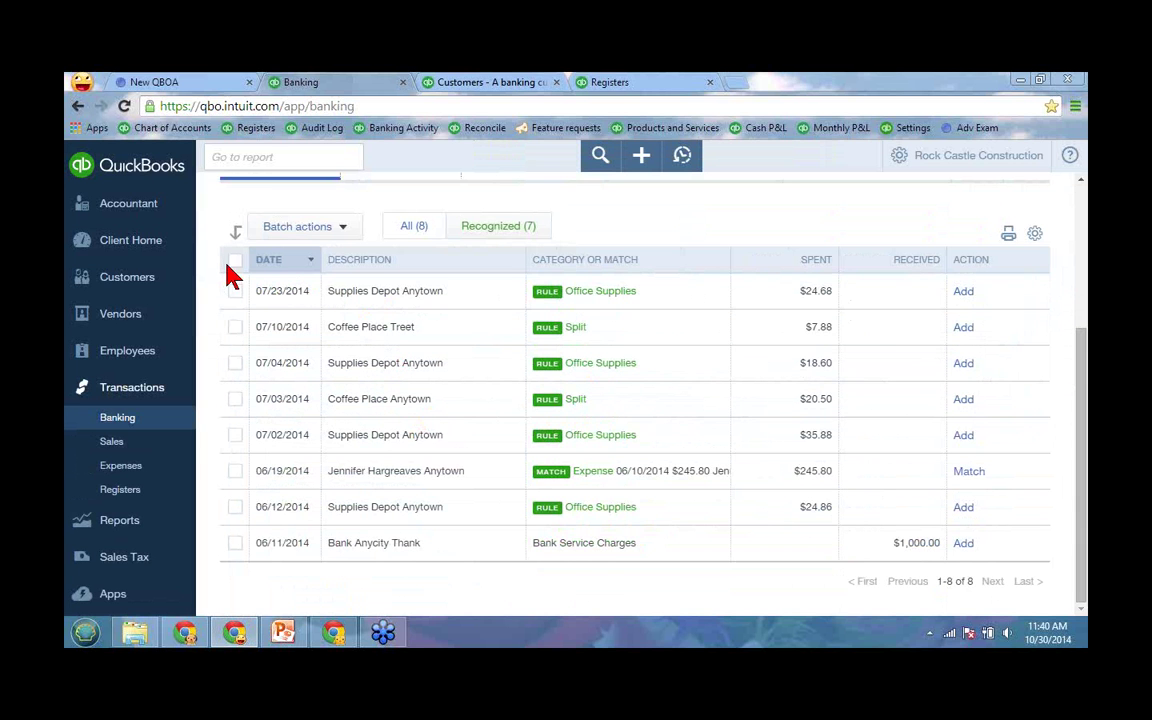
# Step: Filter the Visa account to recognized transactions, batch-accept them all, and show the remaining new transactions
pyautogui.click(505, 228)
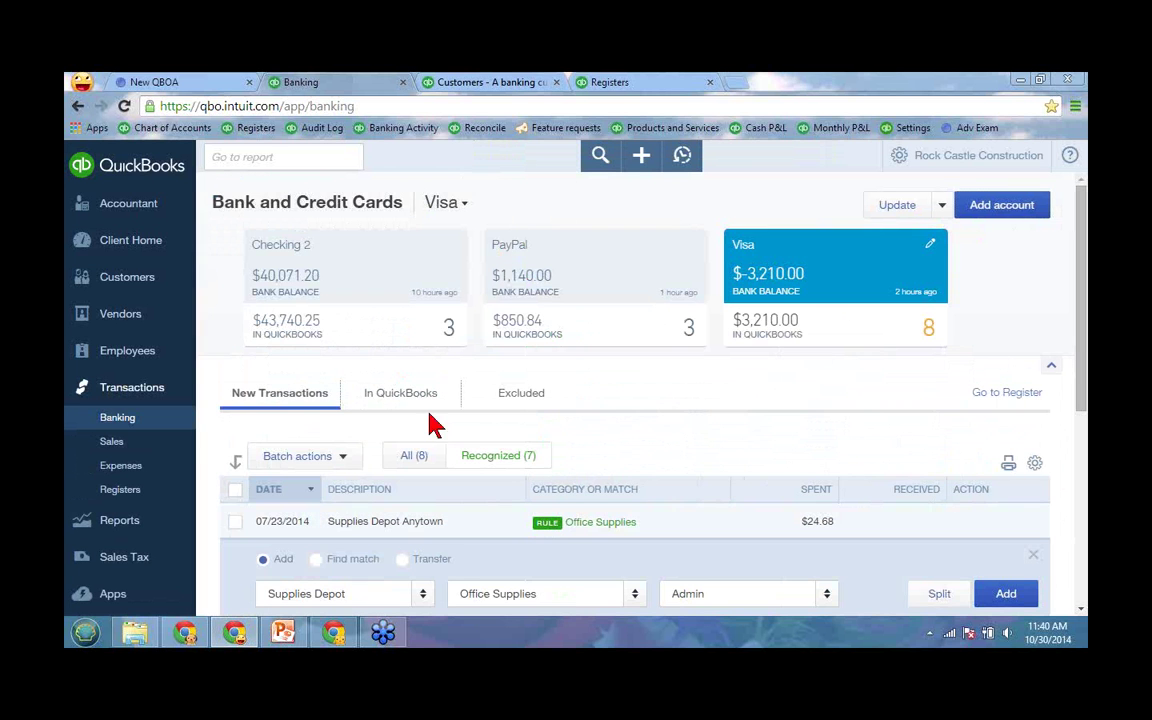
pyautogui.click(236, 521)
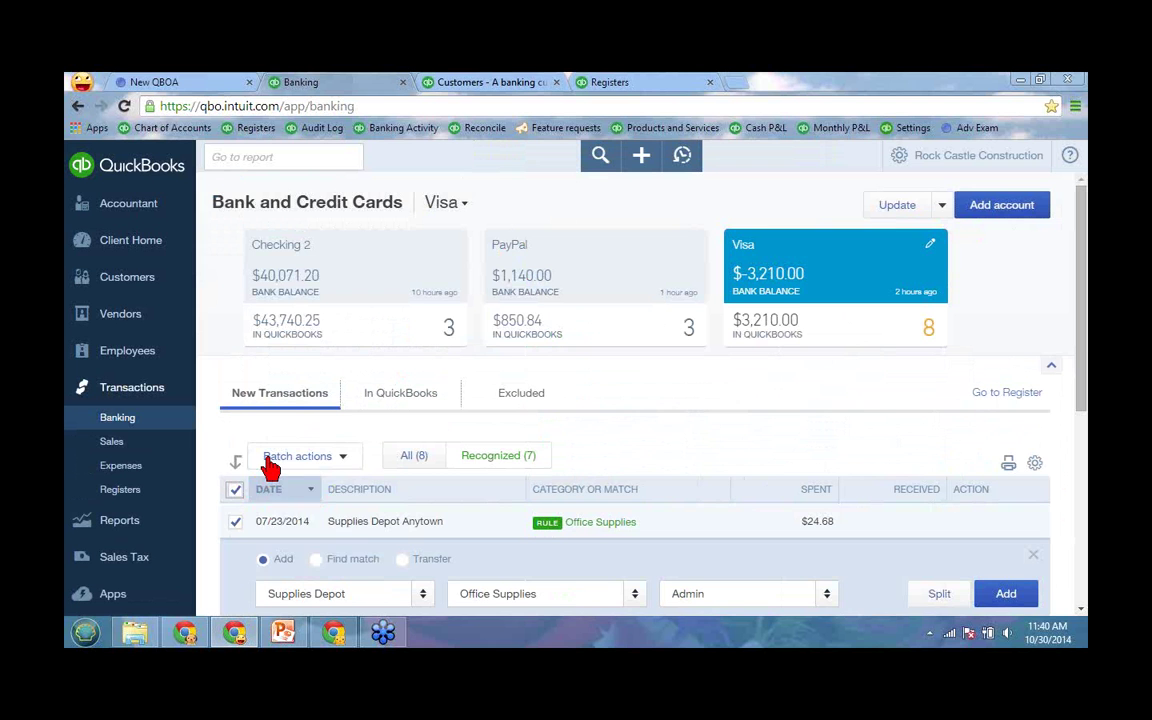
pyautogui.click(272, 459)
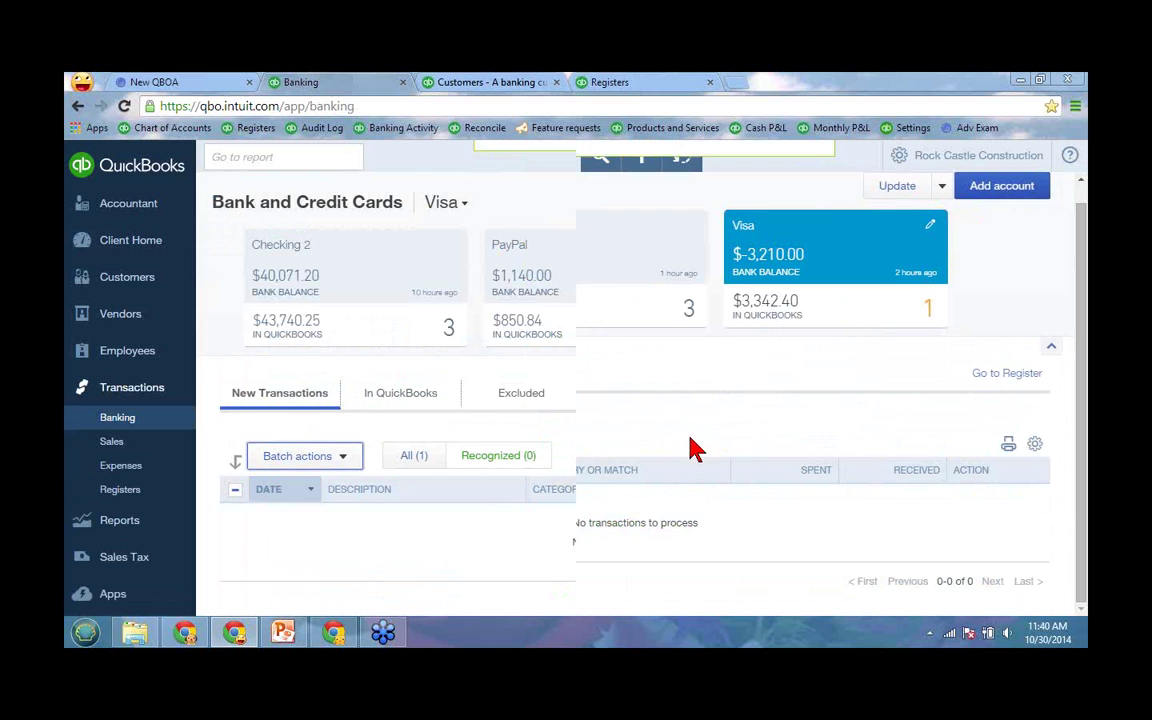
pyautogui.click(413, 437)
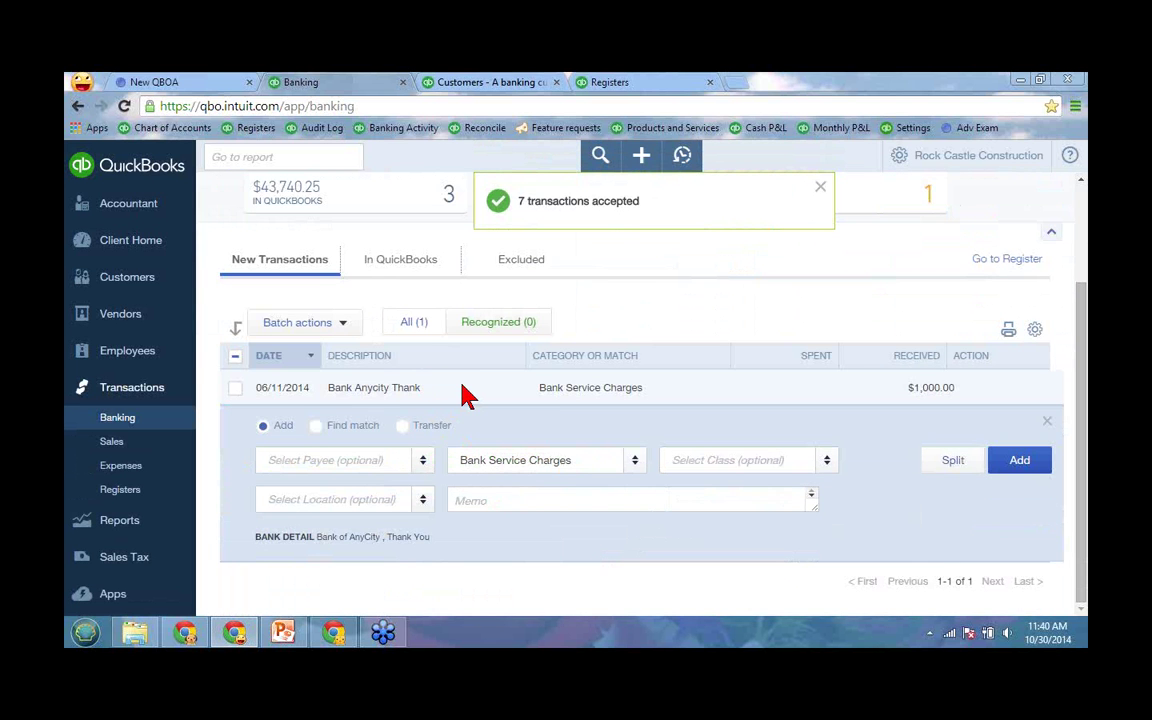
pyautogui.scroll(2, 463, 395)
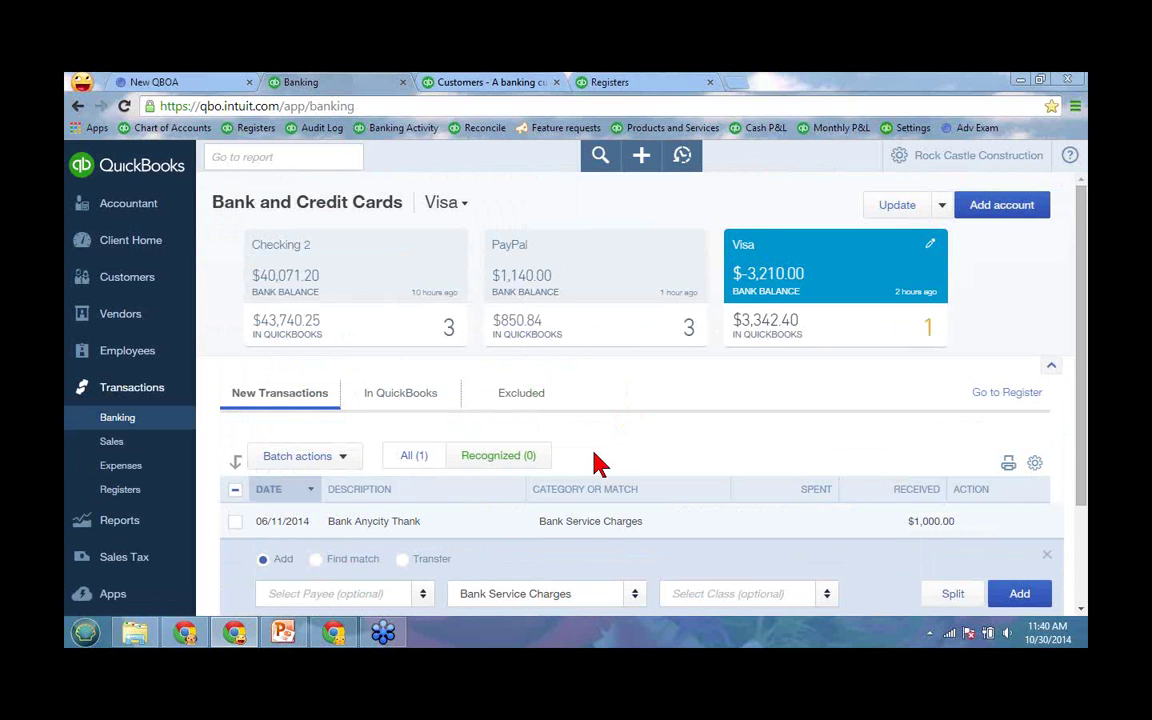
# Step: Switch to the PayPal account's new transactions, review them, and examine the details of the 10/01/2014 receipt of $300.00
pyautogui.click(590, 273)
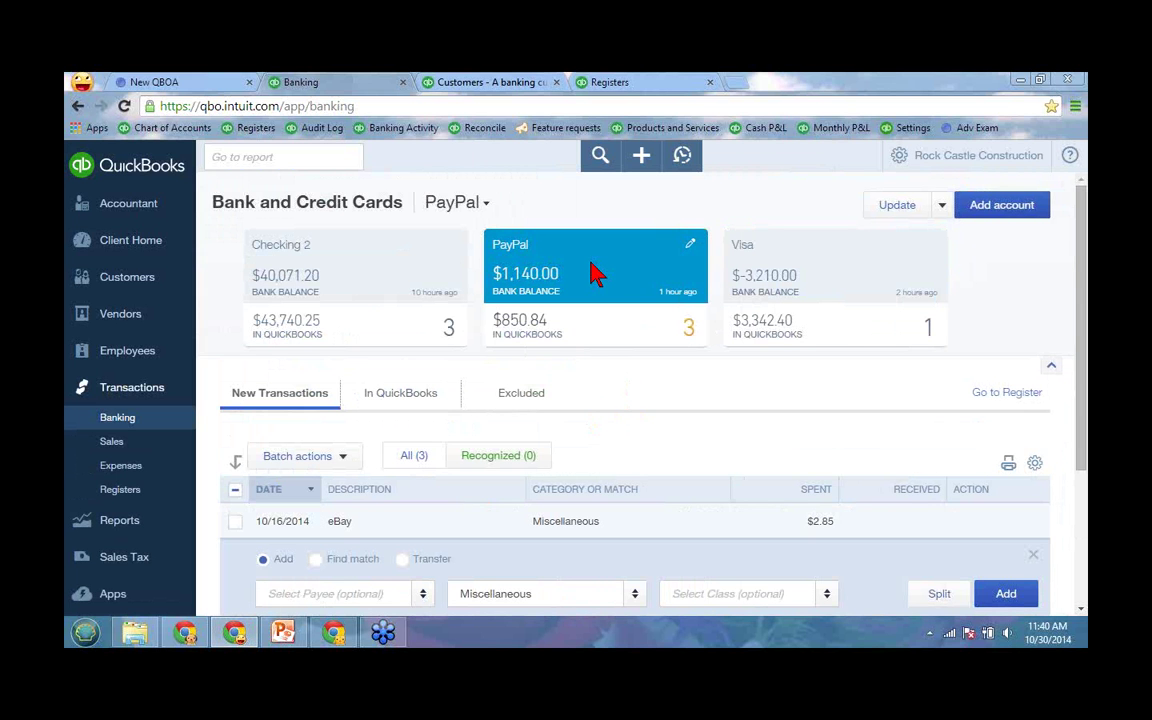
pyautogui.scroll(-2, 590, 270)
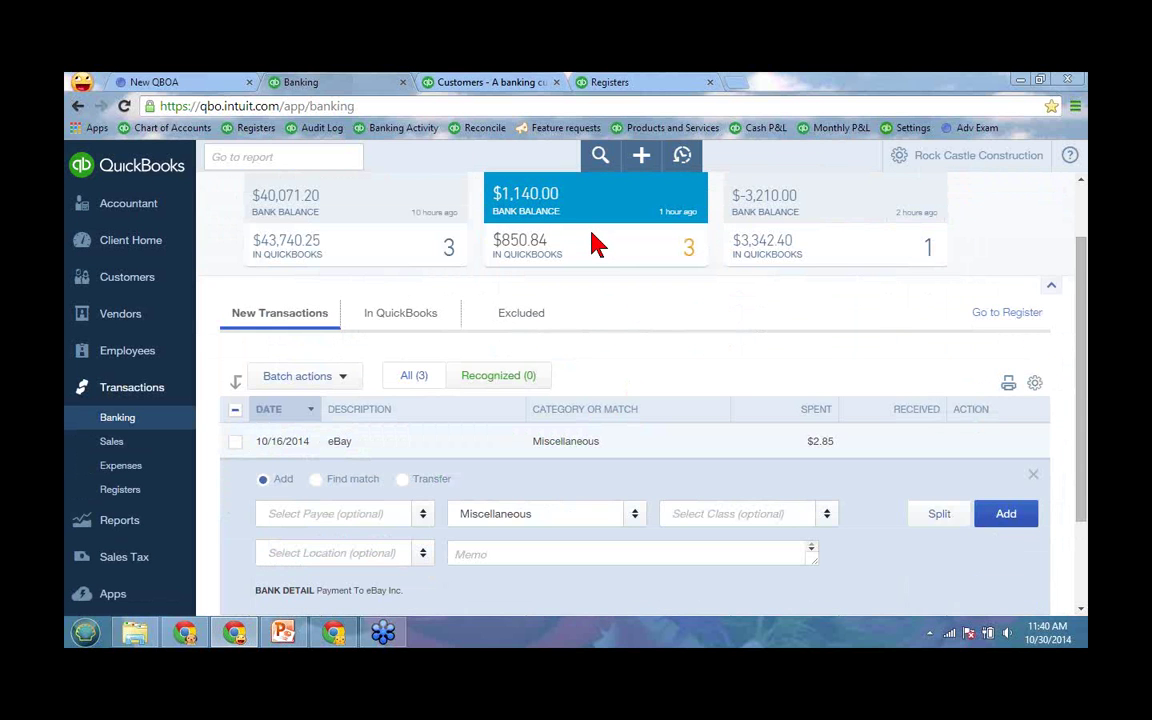
pyautogui.scroll(-3, 590, 243)
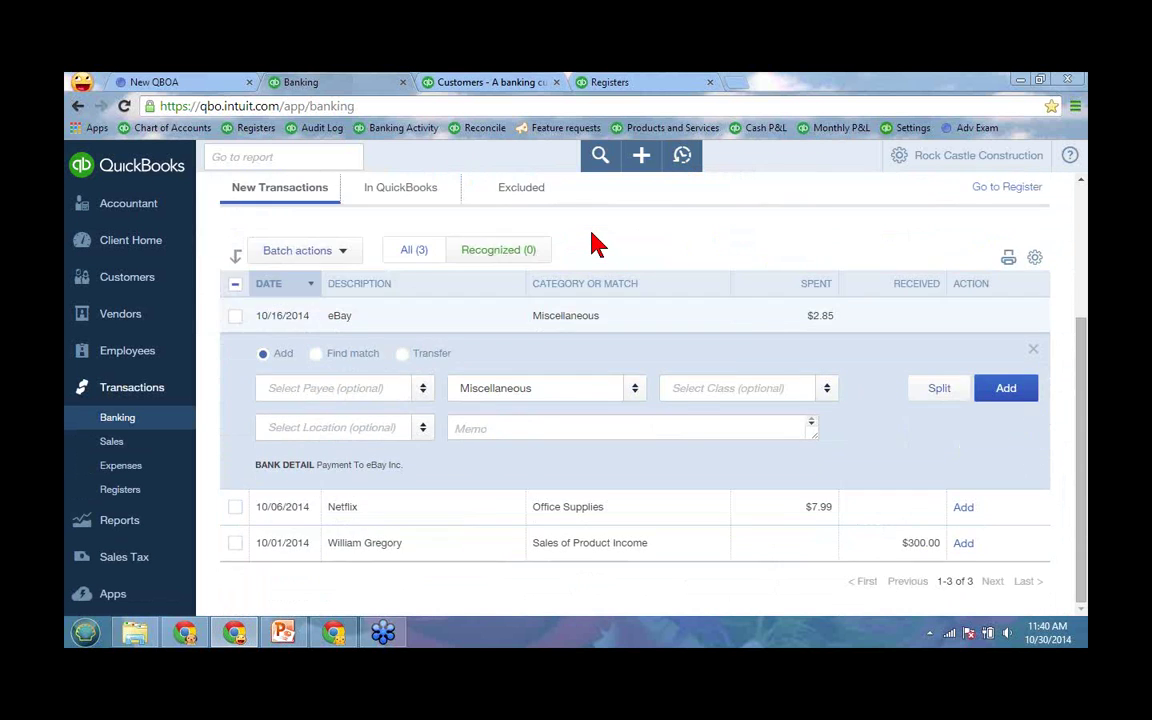
pyautogui.scroll(2, 590, 243)
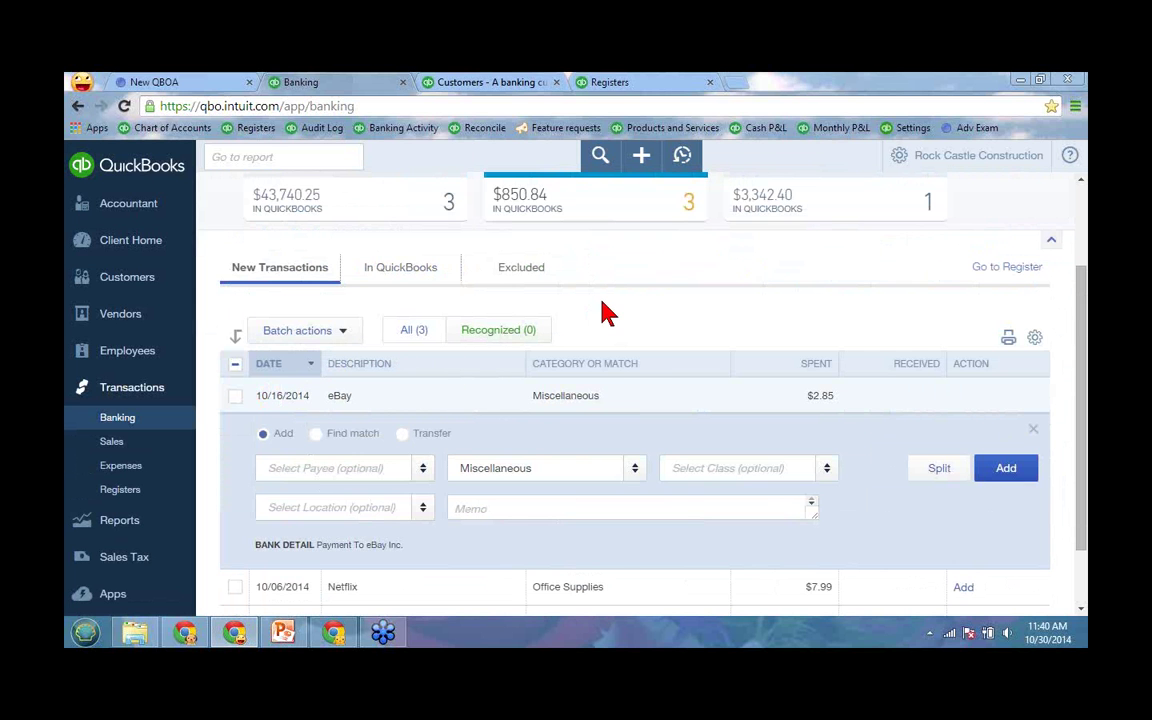
pyautogui.scroll(-2, 605, 312)
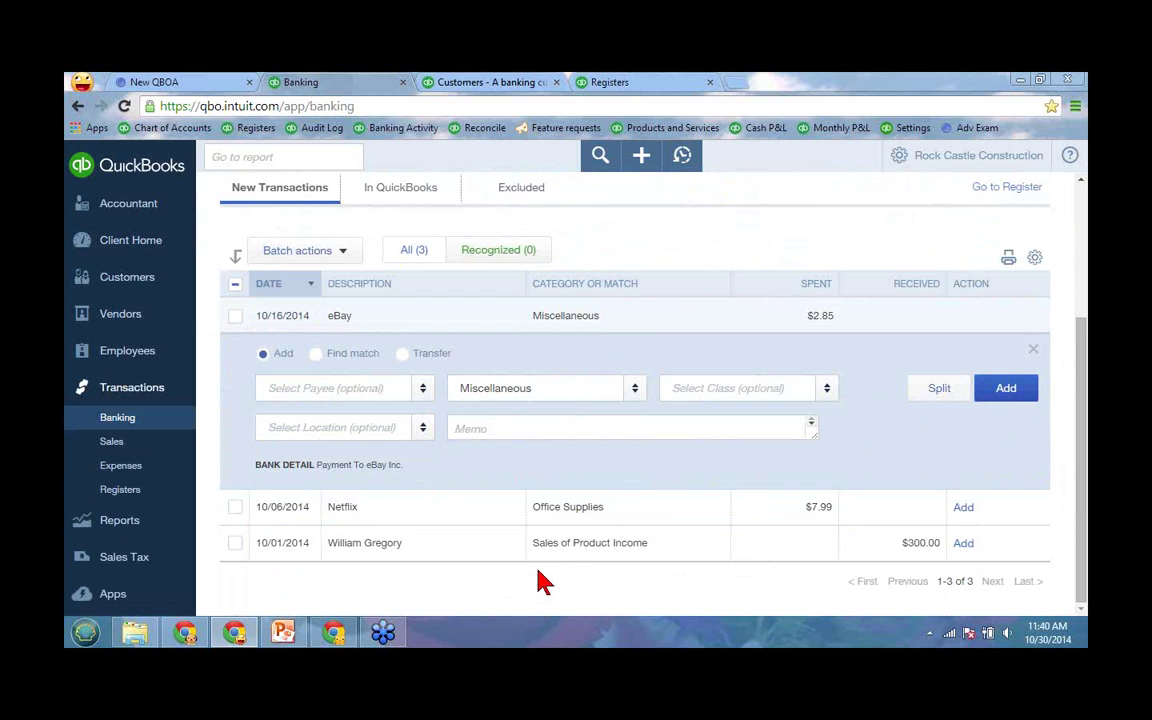
pyautogui.click(603, 548)
pyautogui.scroll(-2, 651, 507)
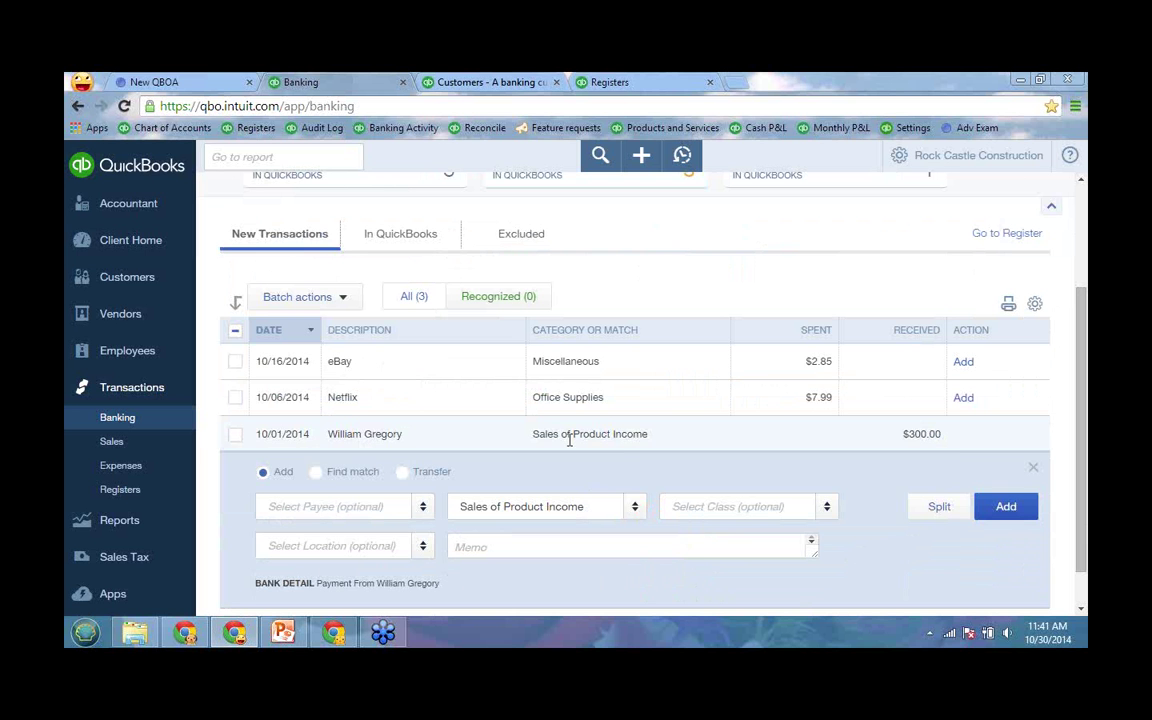
pyautogui.scroll(3, 540, 410)
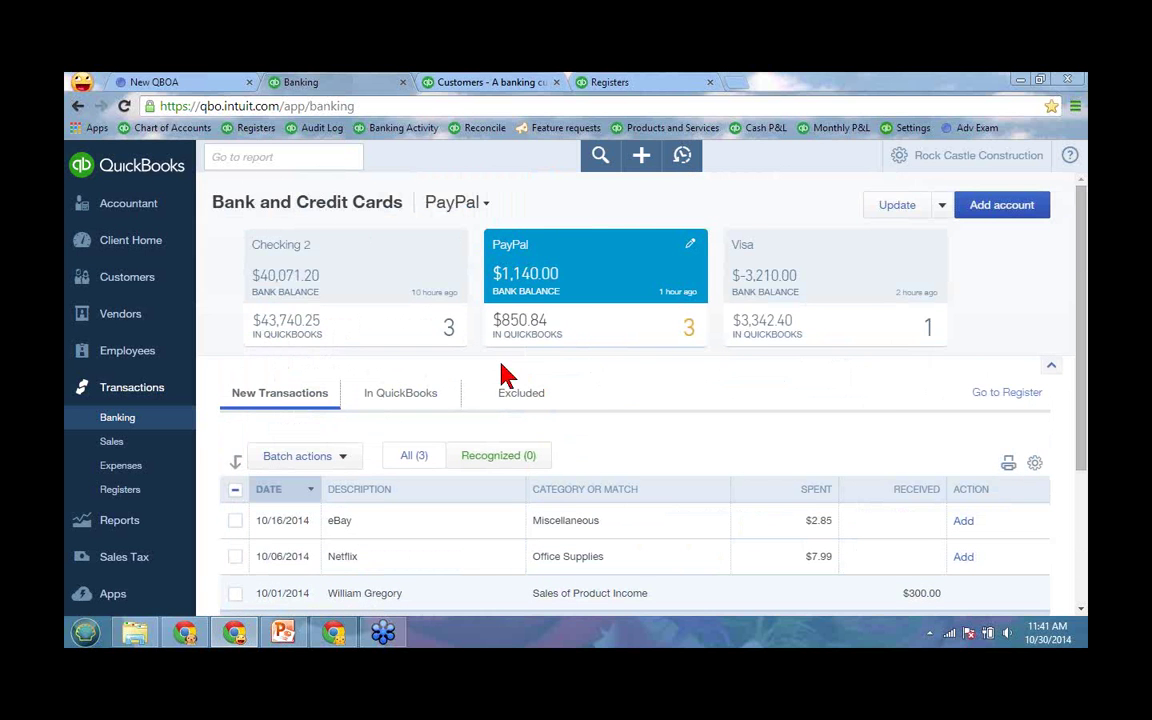
# Step: Locate the QuickBooks Online Sample Company in the New QBOA help options, and switch to the PowerPoint slide show
pyautogui.click(168, 84)
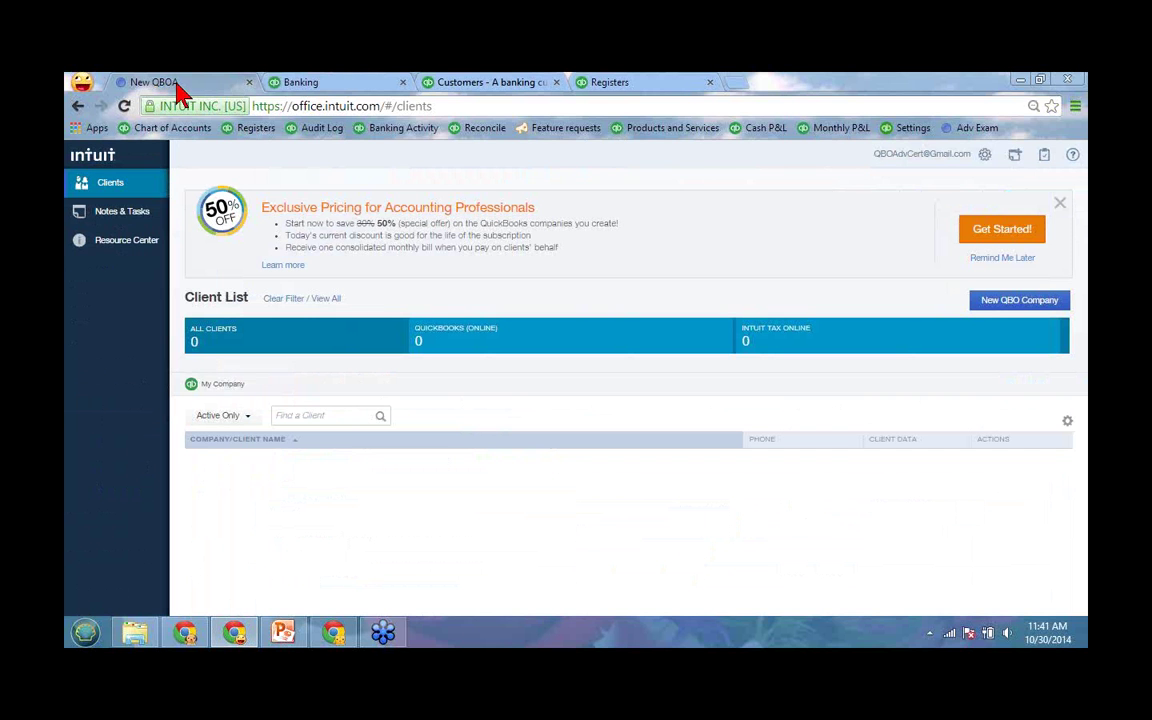
pyautogui.click(1070, 160)
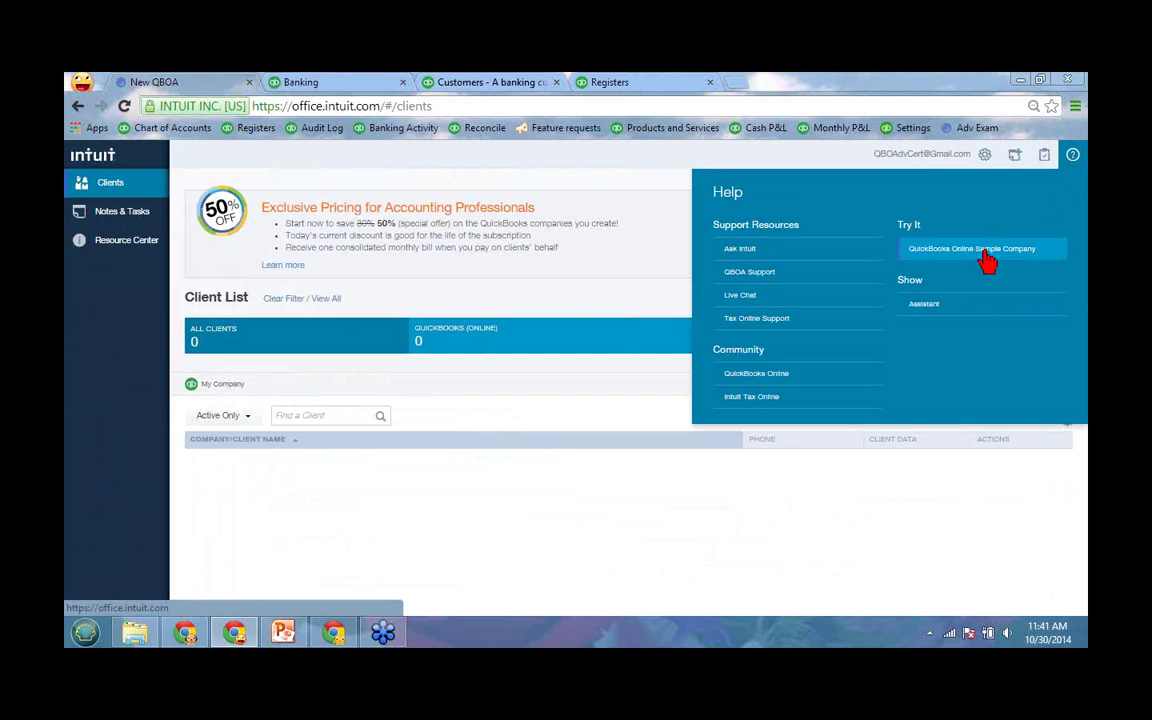
pyautogui.click(283, 632)
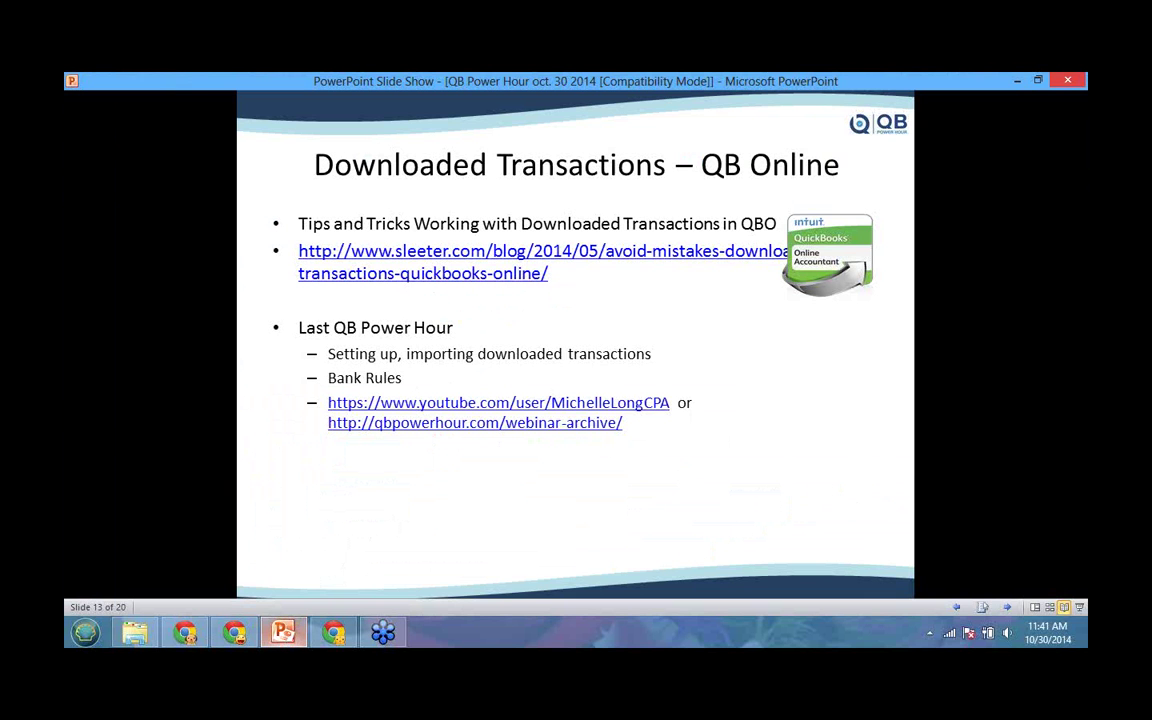
pyautogui.press('Right')
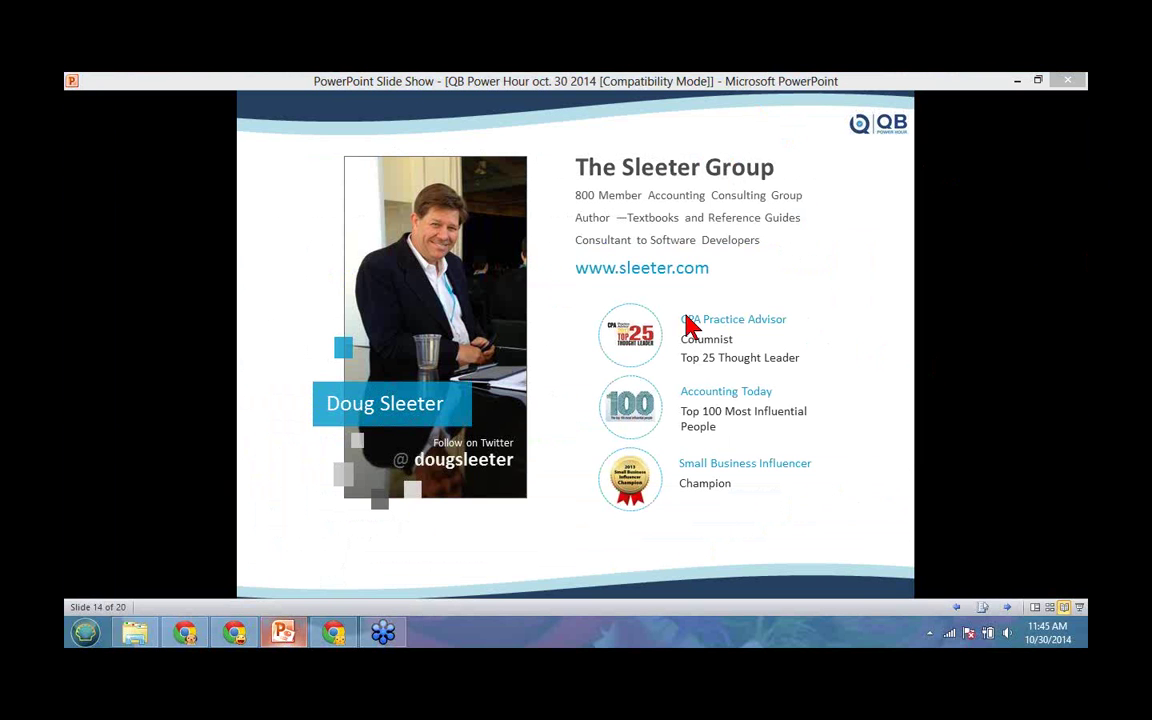
pyautogui.click(826, 282)
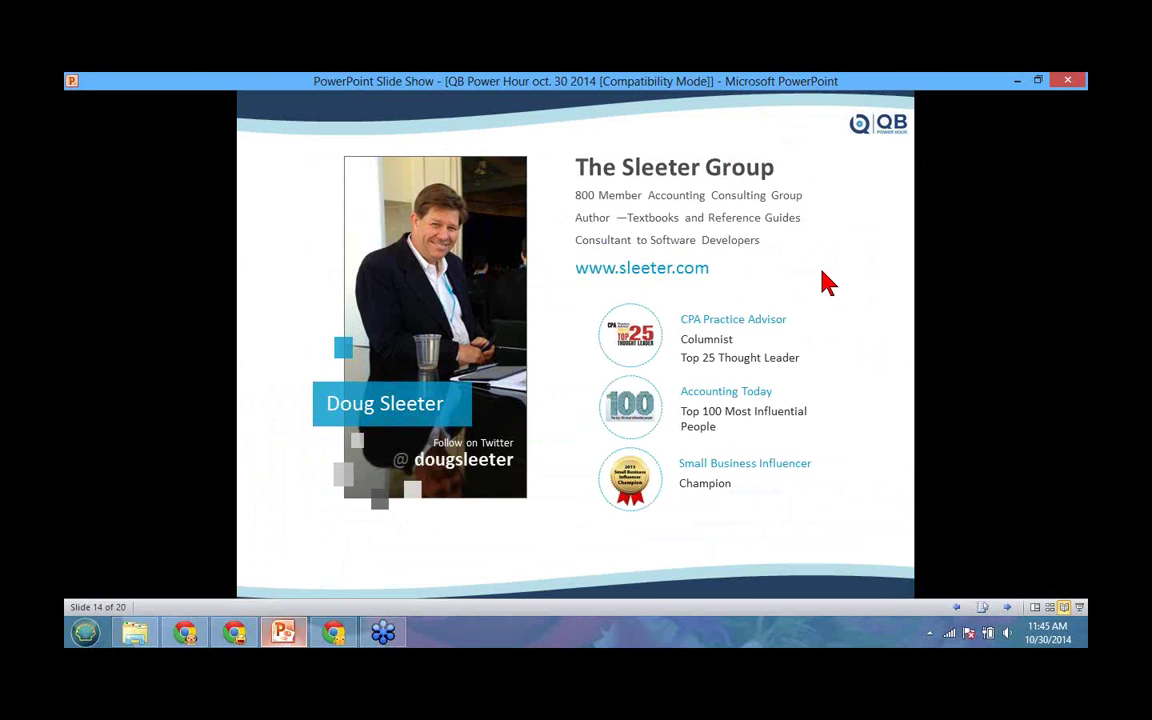
pyautogui.press('Right')
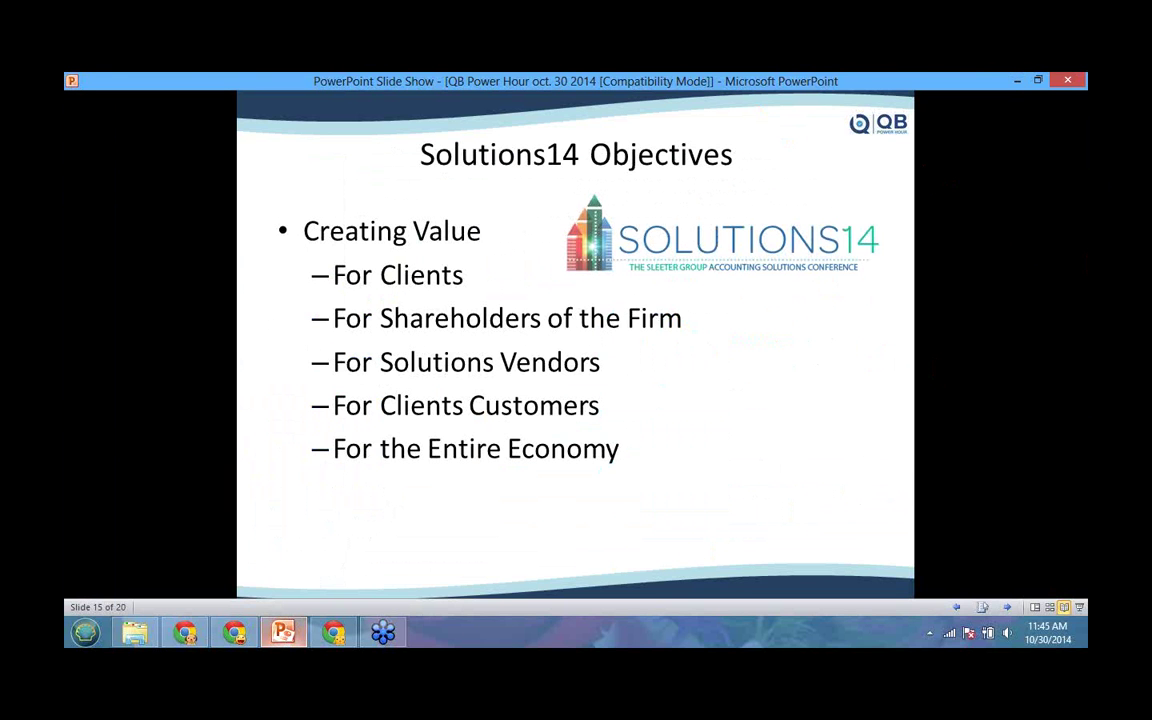